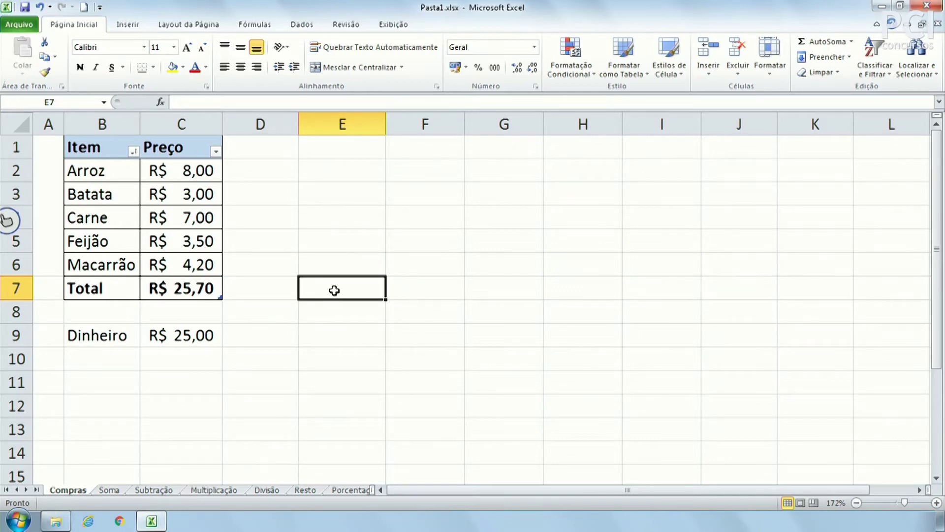
left_click(306, 225)
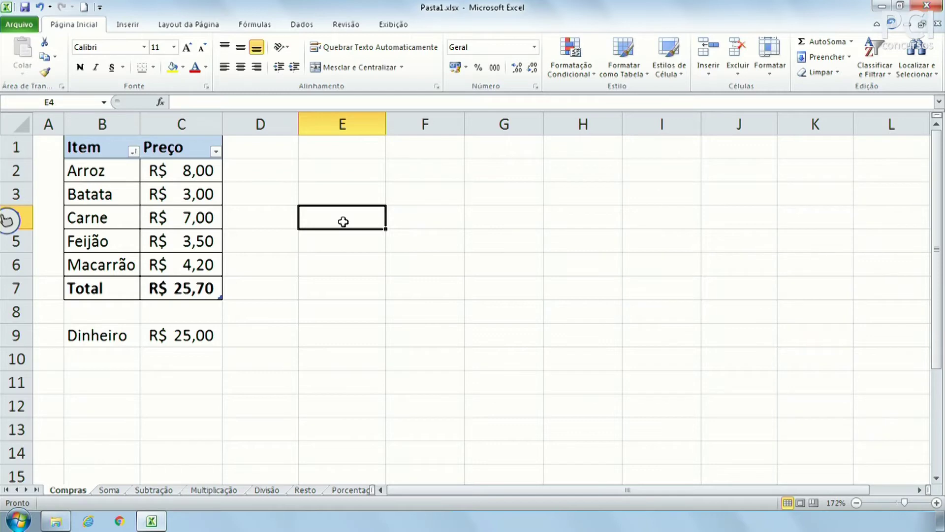
left_click(346, 242)
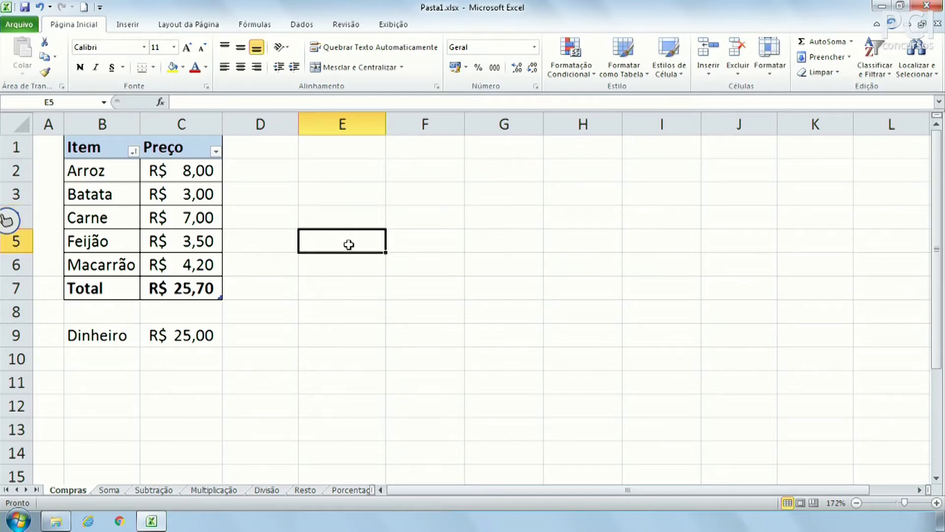
left_click(360, 225)
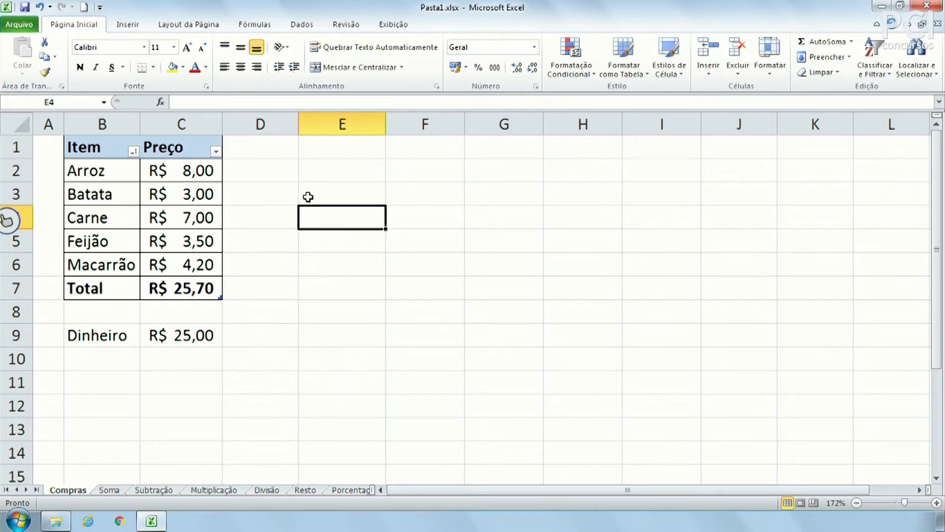
left_click(309, 196)
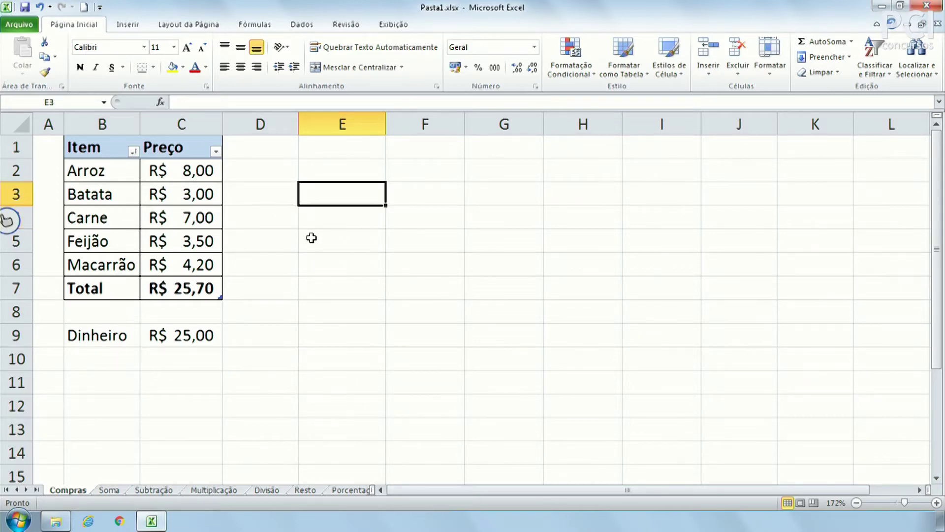
left_click(317, 213)
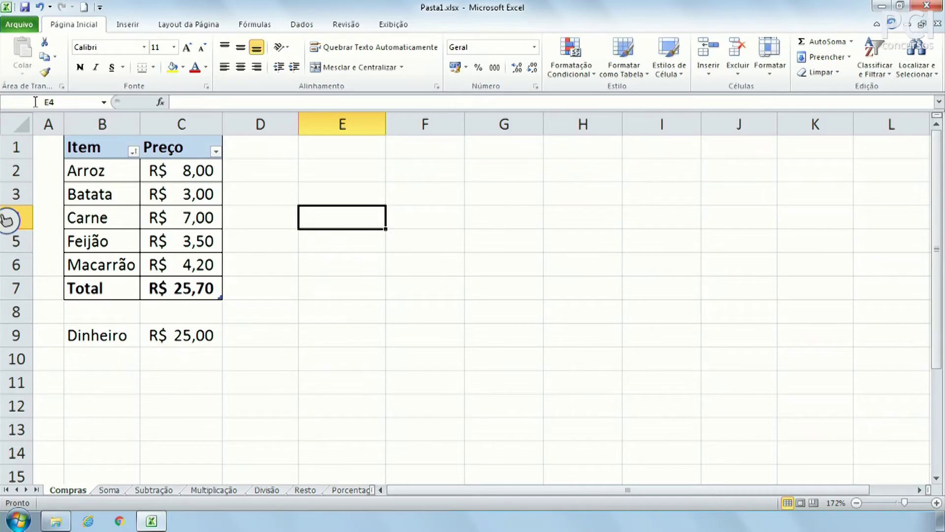
key("F2")
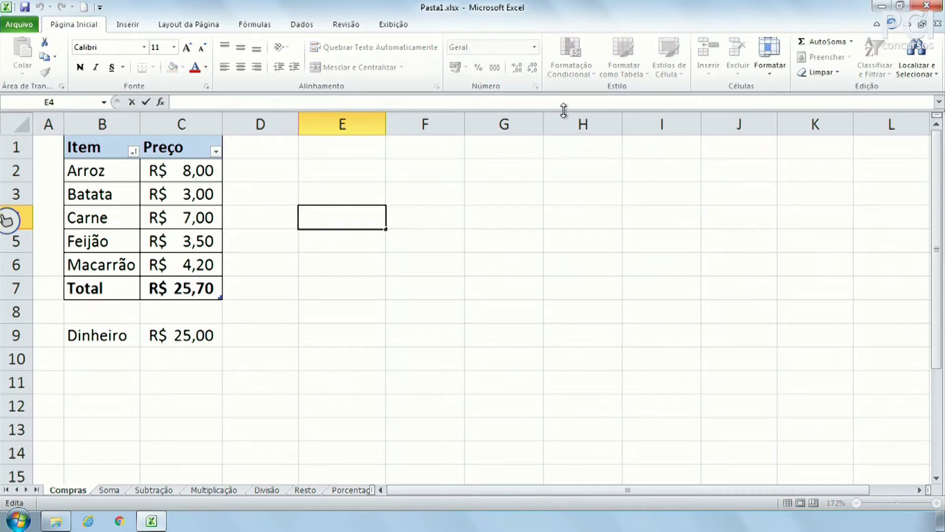
left_click(357, 202)
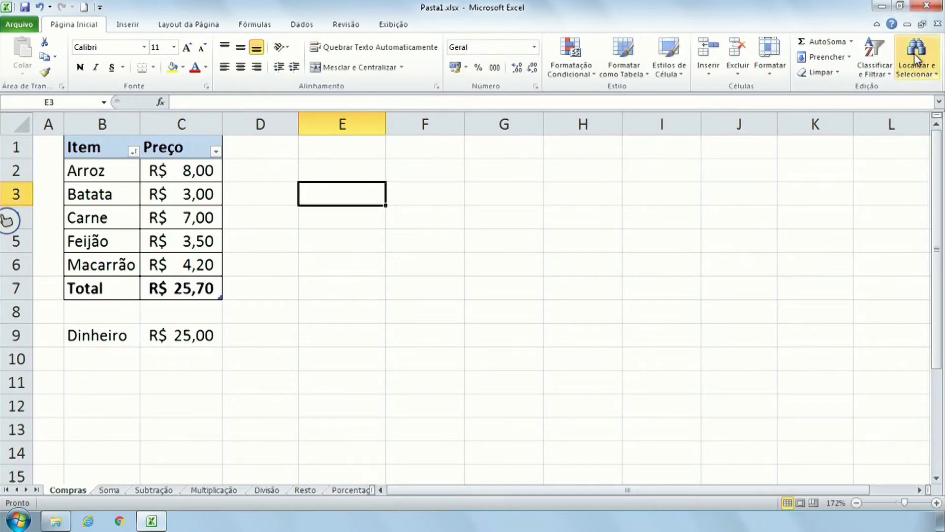
Minimize the ribbon to enlarge the visible worksheet area.
left_click(877, 24)
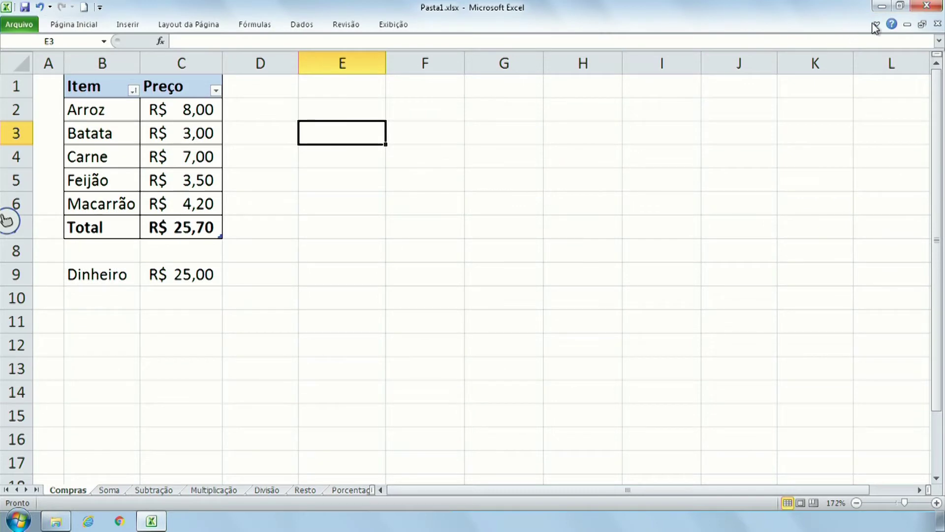
left_click(876, 24)
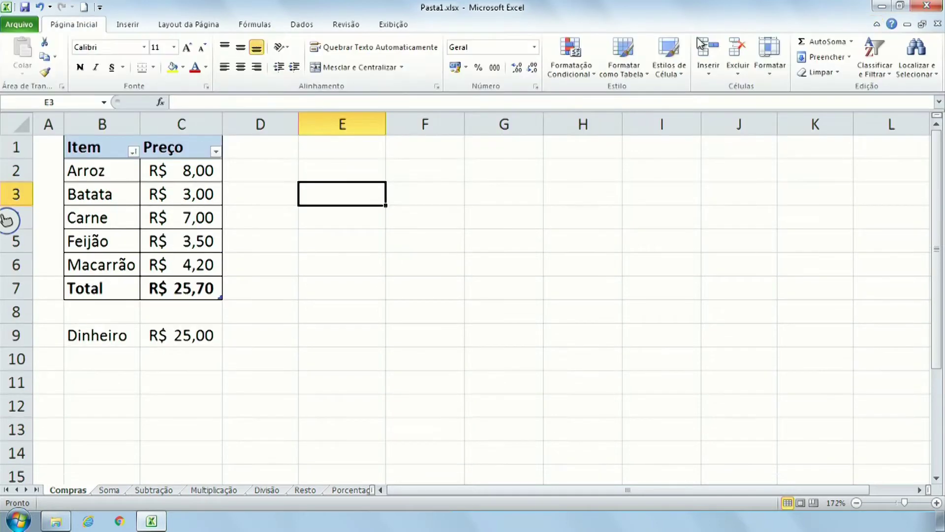
left_click(877, 23)
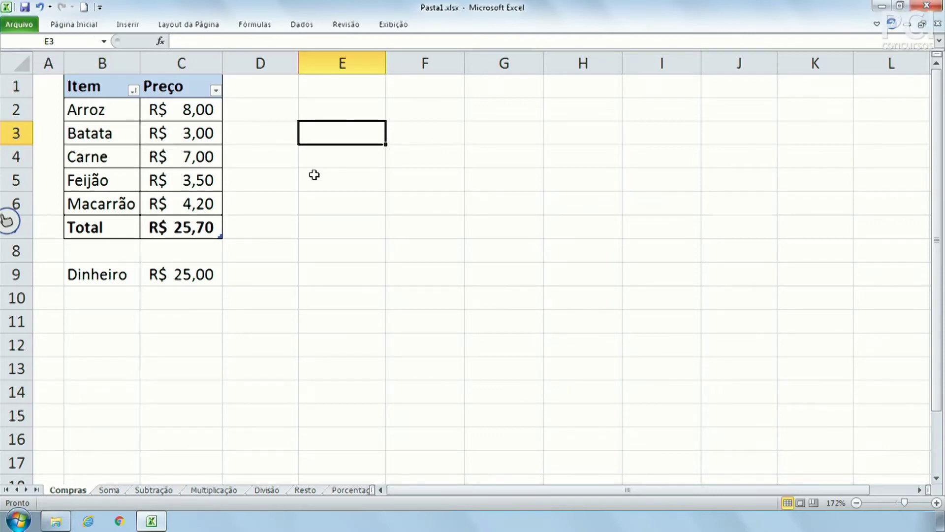
Select various cells inside and outside the Compras table and check each one's address in the Name Box.
left_click(294, 180)
left_click(330, 153)
left_click(296, 222)
left_click(400, 165)
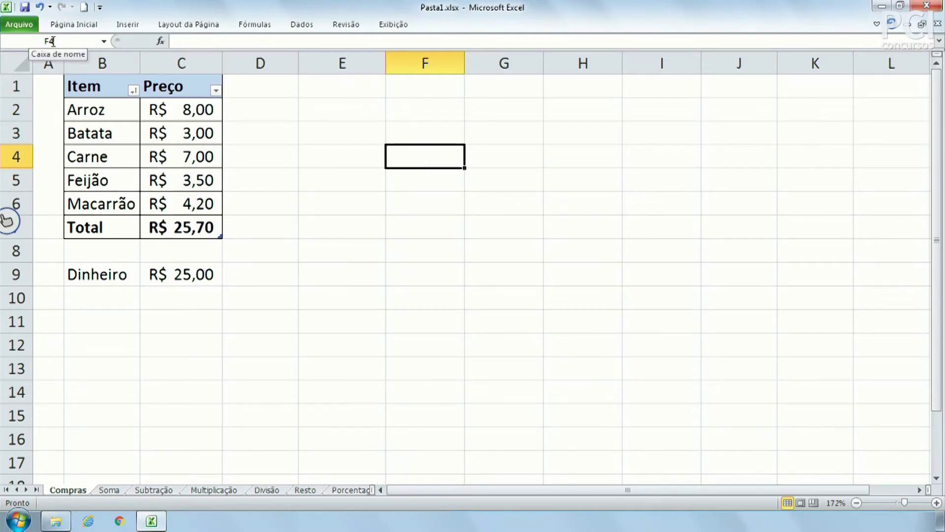
left_click(217, 154)
left_click(117, 147)
left_click(126, 92)
left_click(173, 84)
left_click(272, 160)
left_click(331, 139)
left_click(367, 188)
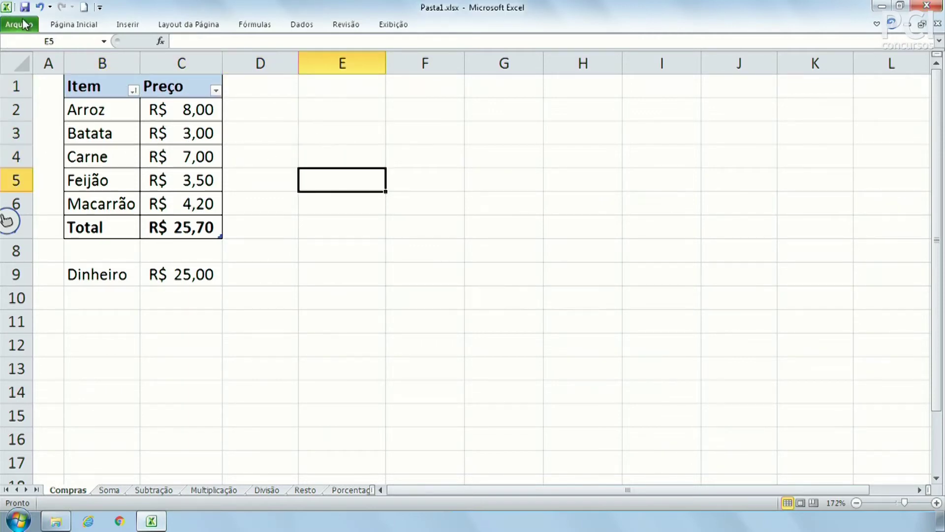
left_click(104, 41)
left_click(106, 42)
left_click(376, 154)
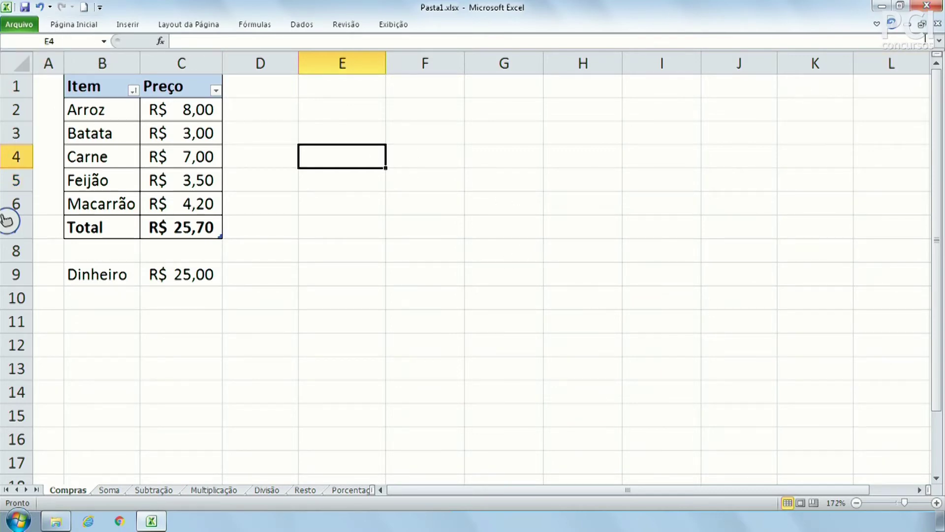
Restore the full ribbon above the Compras sheet.
left_click(877, 24)
left_click(407, 255)
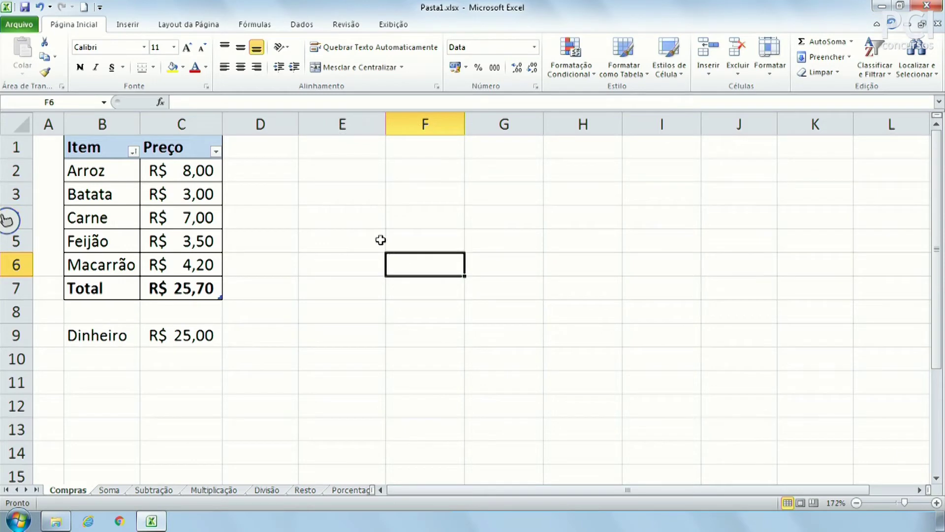
left_click(338, 212)
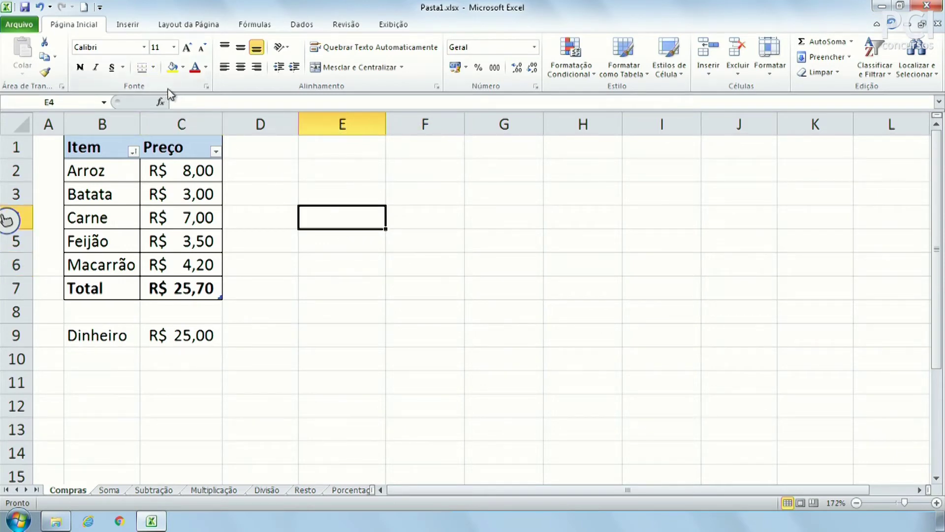
left_click(182, 101)
left_click(355, 210)
left_click(331, 194)
left_click(345, 215)
left_click(344, 240)
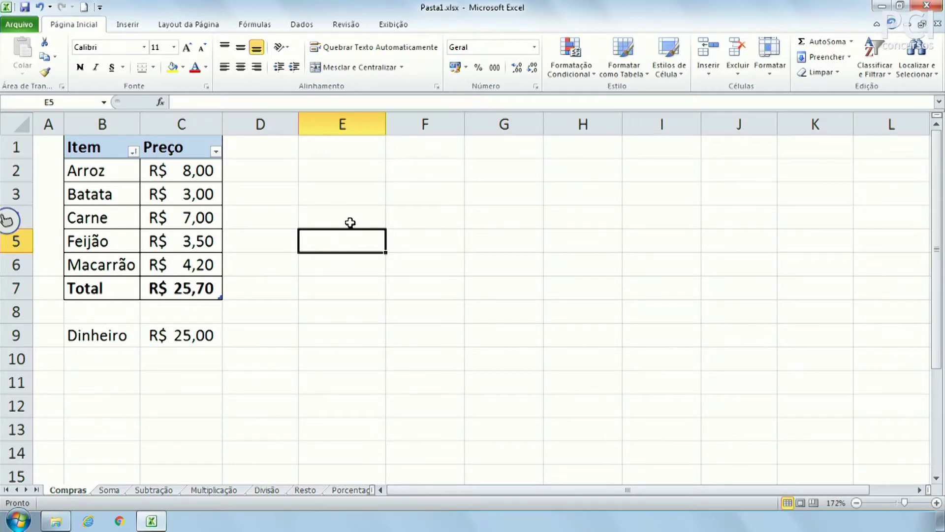
left_click(350, 220)
left_click(354, 199)
left_click(347, 228)
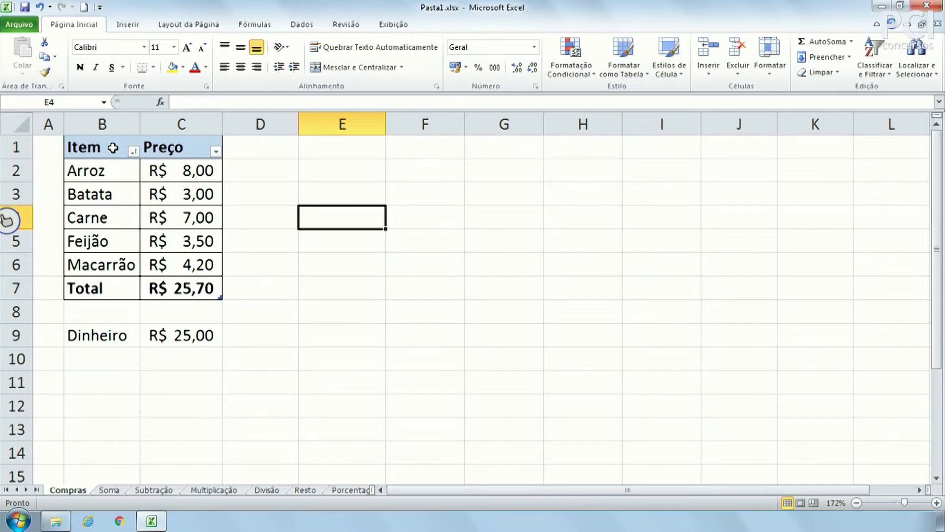
Copy the Item and Preço range B1:C6 on the Compras sheet, leaving out the Total row.
left_click_drag(130, 146, 185, 265)
right_click(190, 229)
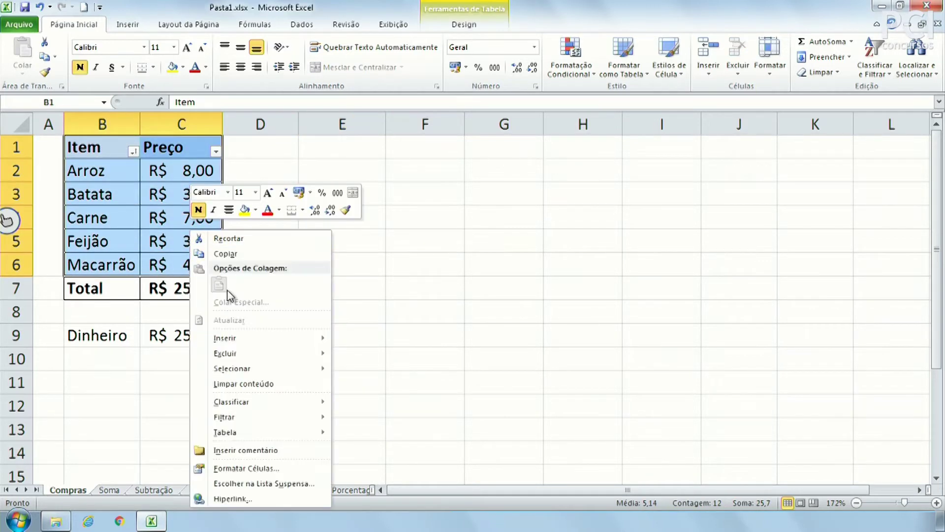
left_click(258, 253)
left_click(185, 293)
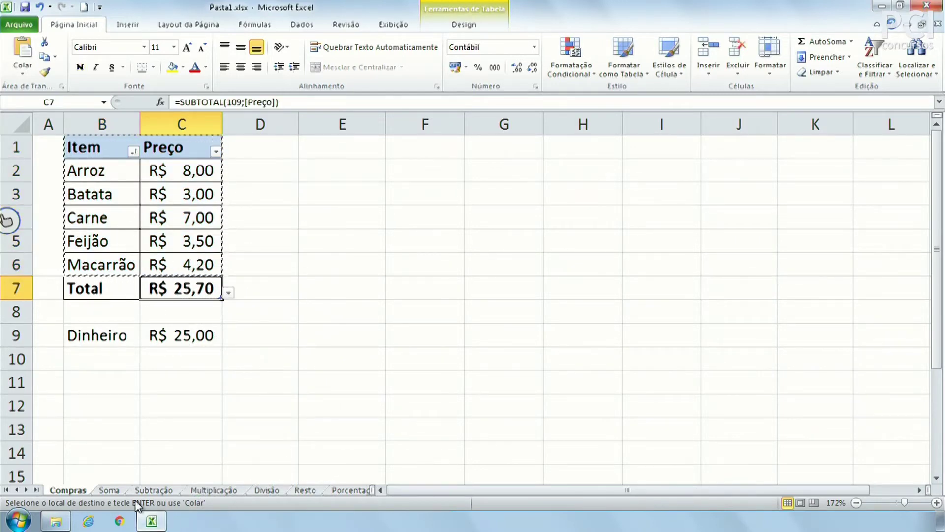
Paste the copied item and price table into the Soma sheet starting at cell B2.
left_click(110, 491)
left_click(80, 146)
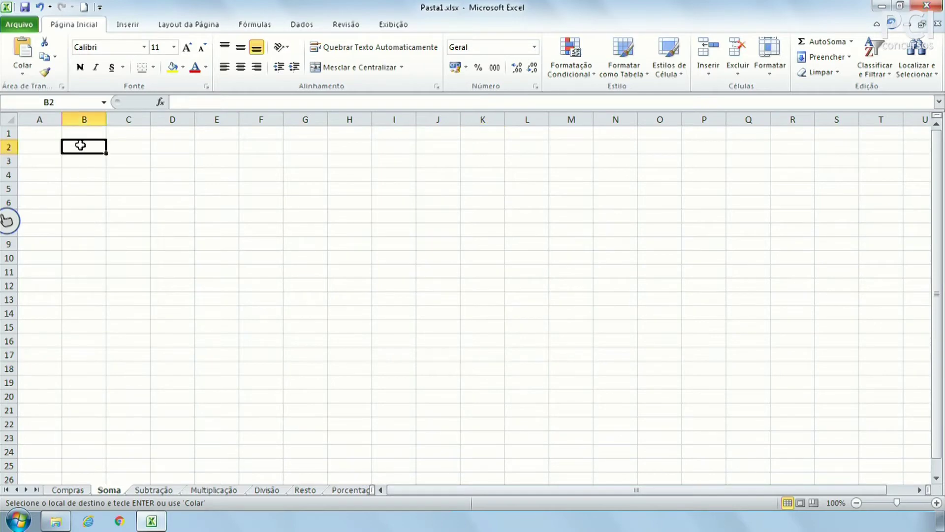
right_click(80, 146)
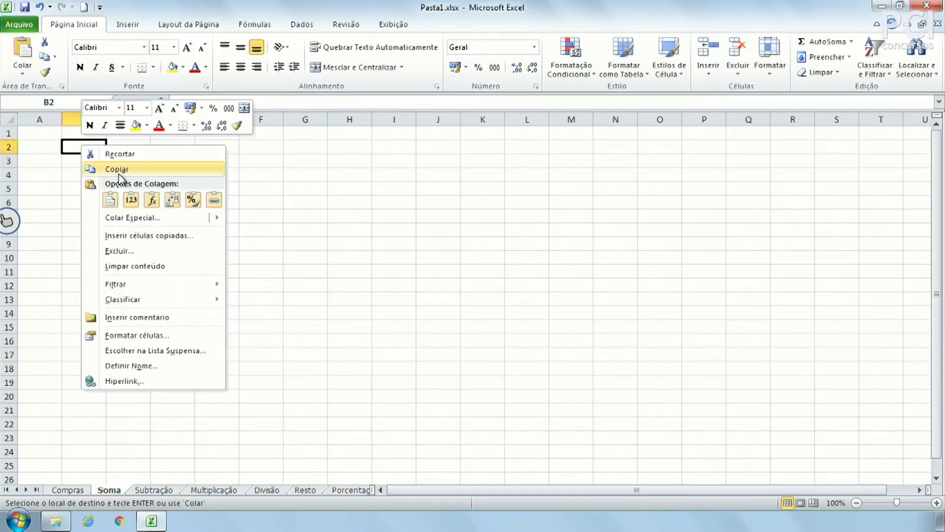
left_click(110, 200)
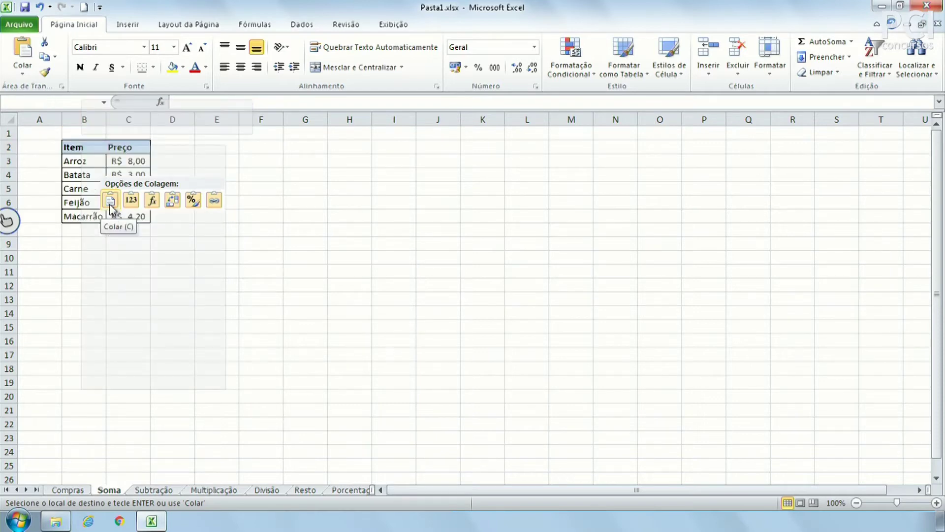
left_click(113, 201)
left_click(173, 326)
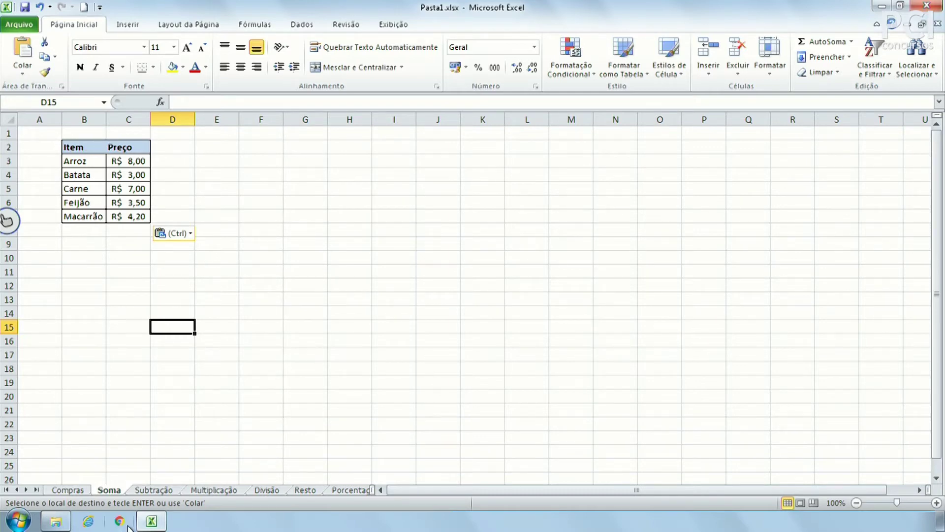
Compare the Compras and Soma sheets, and look at the Subtração and Multiplicação sheets.
left_click(78, 491)
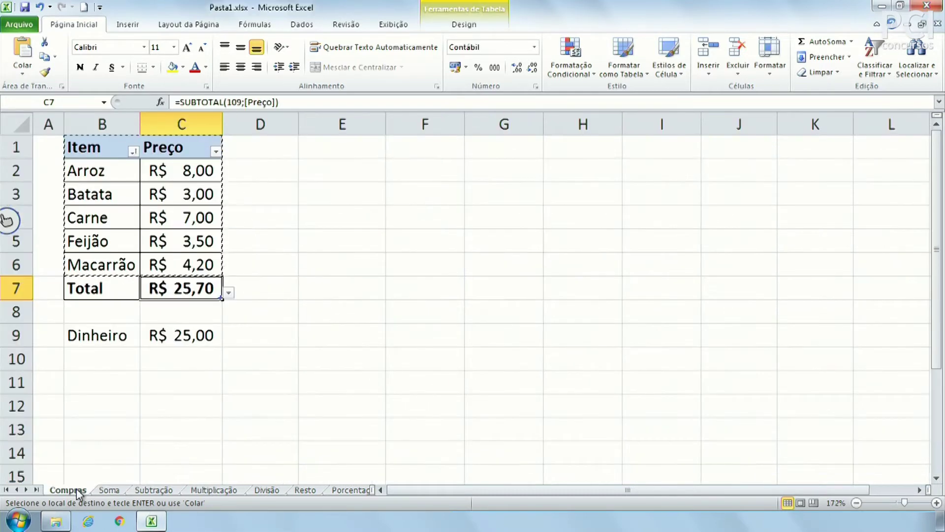
left_click(169, 406)
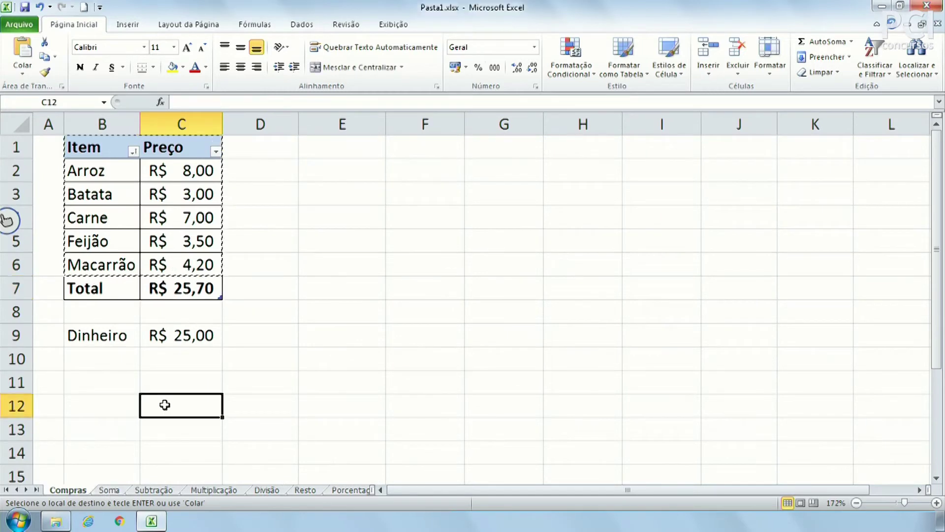
left_click(112, 492)
left_click(79, 491)
left_click(106, 491)
left_click(73, 491)
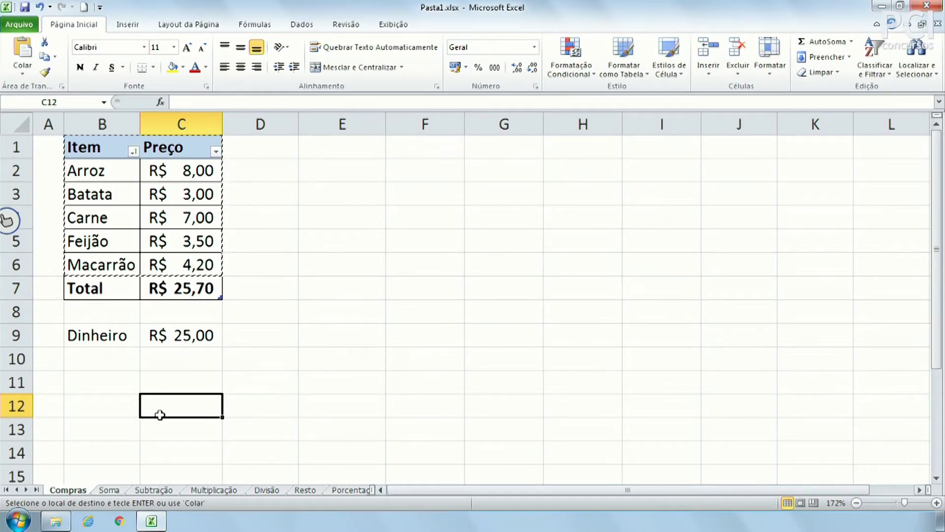
left_click(110, 490)
left_click(143, 491)
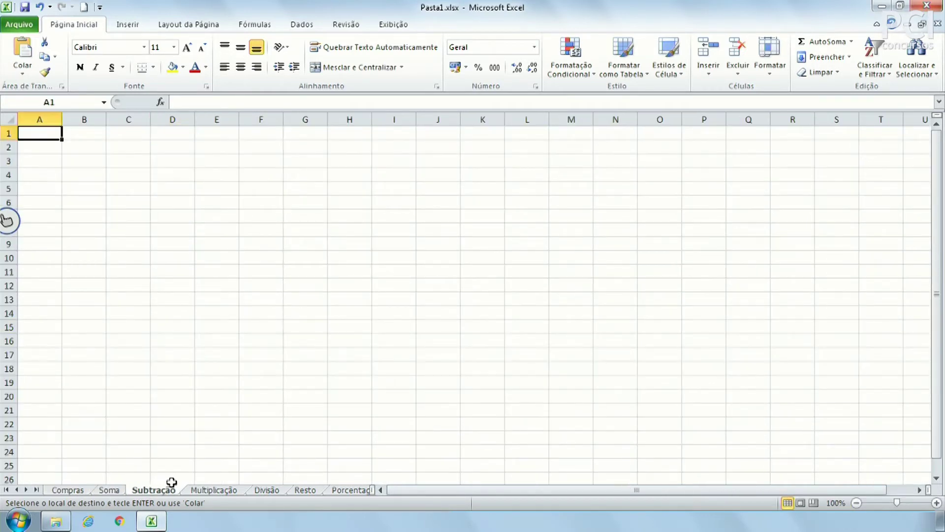
left_click(214, 490)
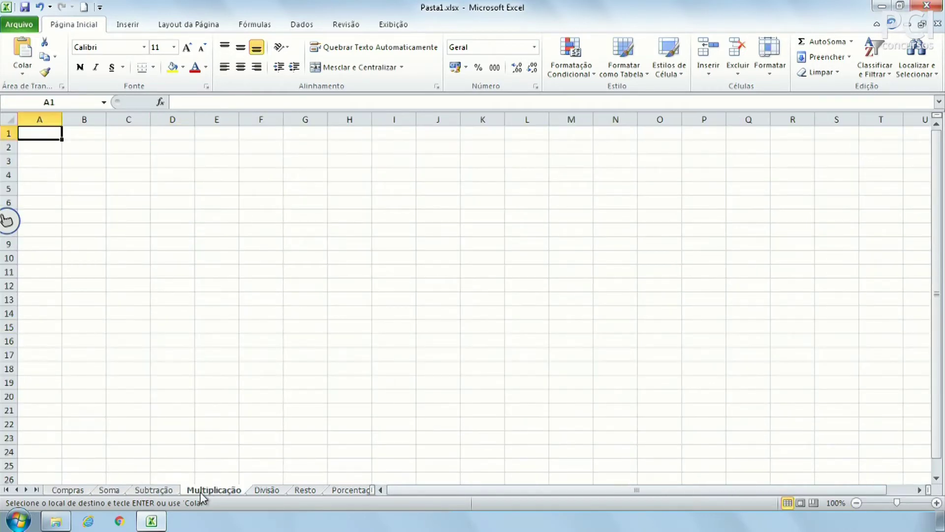
Return to the Soma sheet and set its zoom to 180%.
left_click(106, 490)
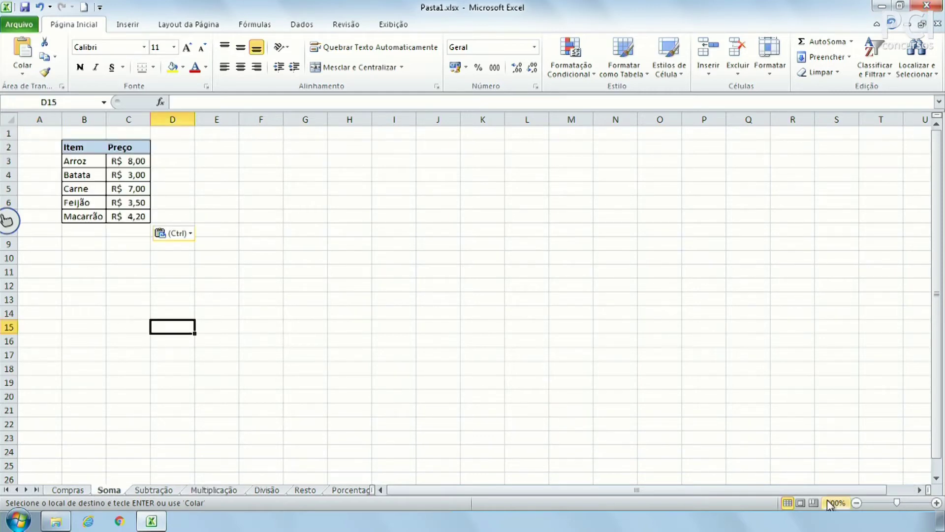
left_click(936, 503)
left_click(936, 503)
left_click(937, 503)
left_click(937, 504)
left_click(936, 503)
left_click(936, 503)
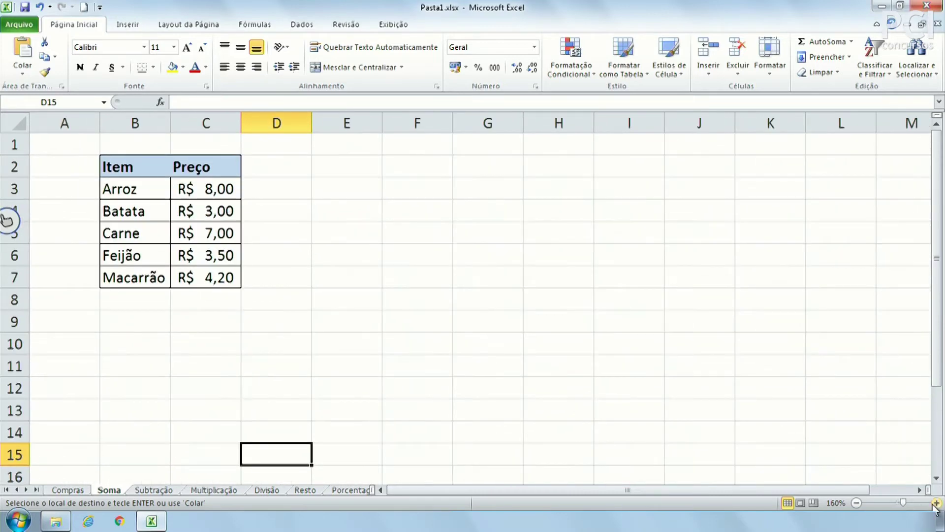
left_click(937, 503)
left_click(937, 503)
left_click(574, 398)
scroll(362, 329, "up", 1)
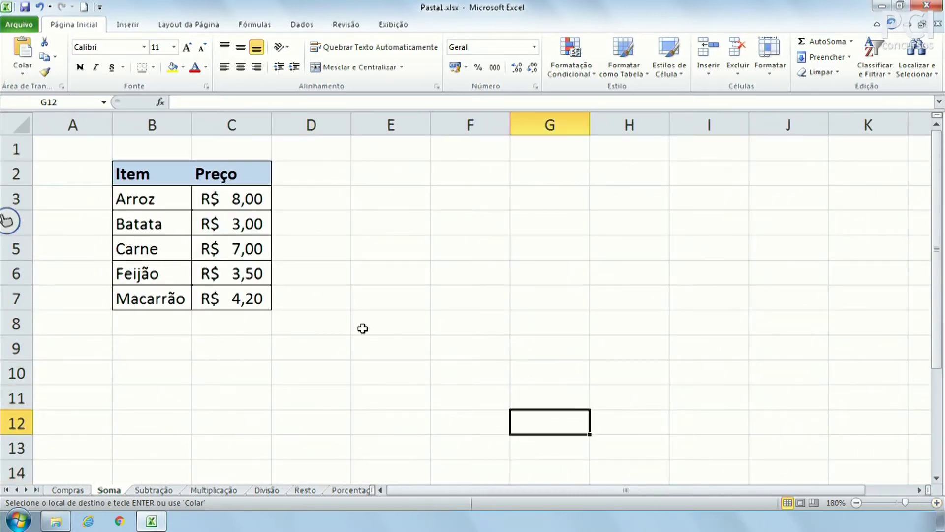
left_click(167, 346)
left_click(493, 279)
left_click_drag(547, 197, 749, 323)
left_click(753, 323)
left_click(376, 416)
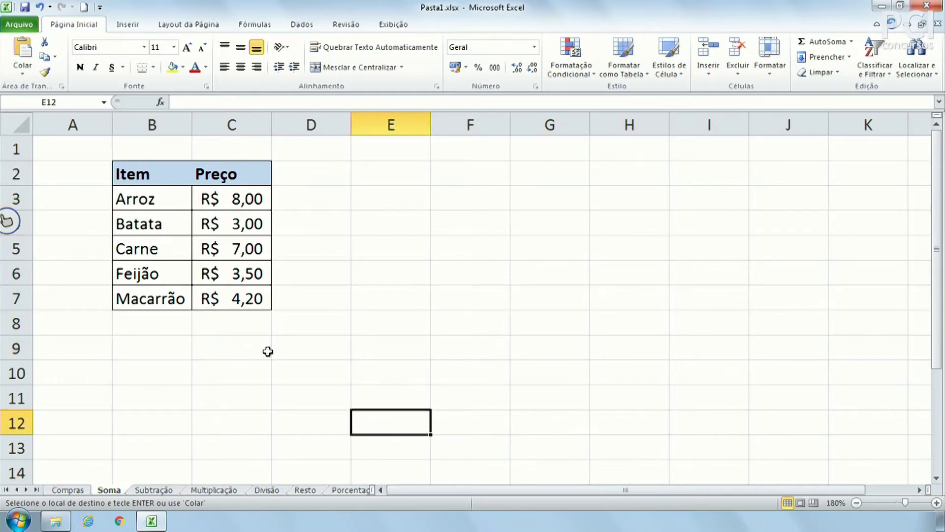
left_click_drag(145, 177, 210, 299)
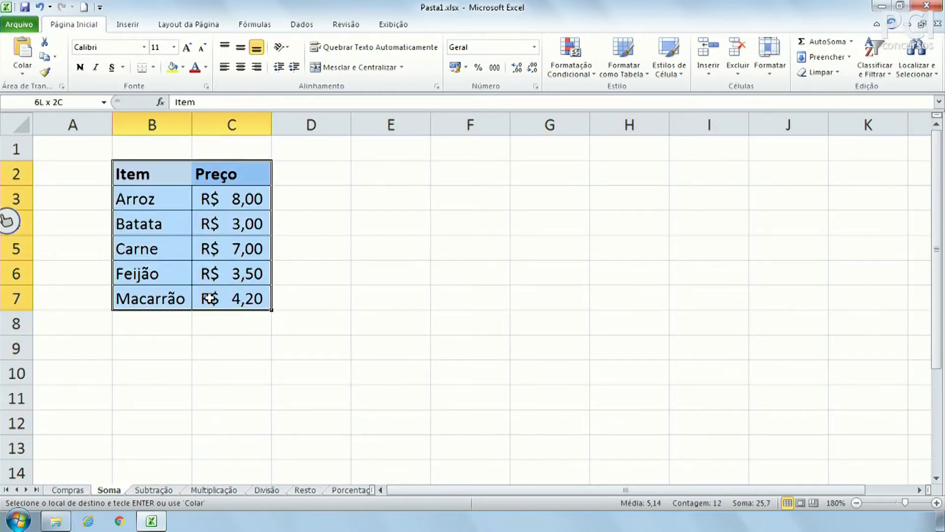
left_click(391, 301)
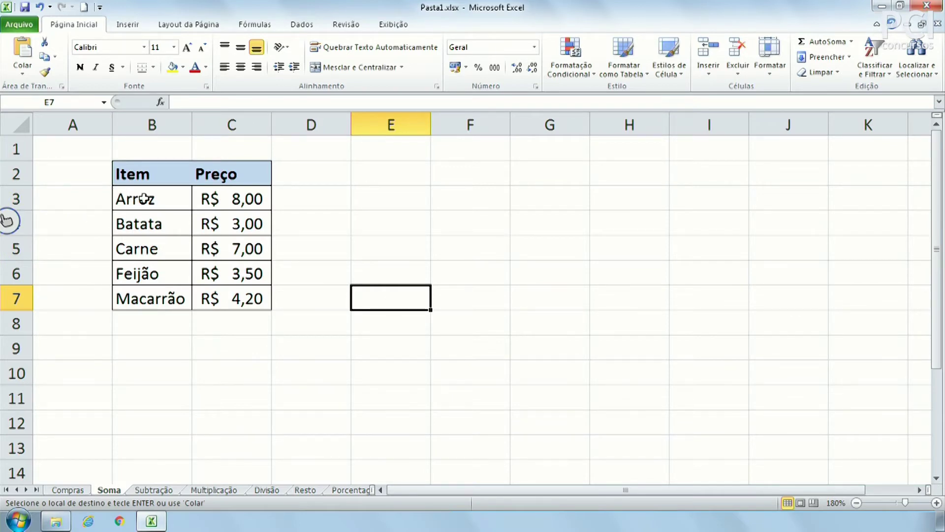
left_click_drag(144, 198, 141, 308)
left_click(506, 321)
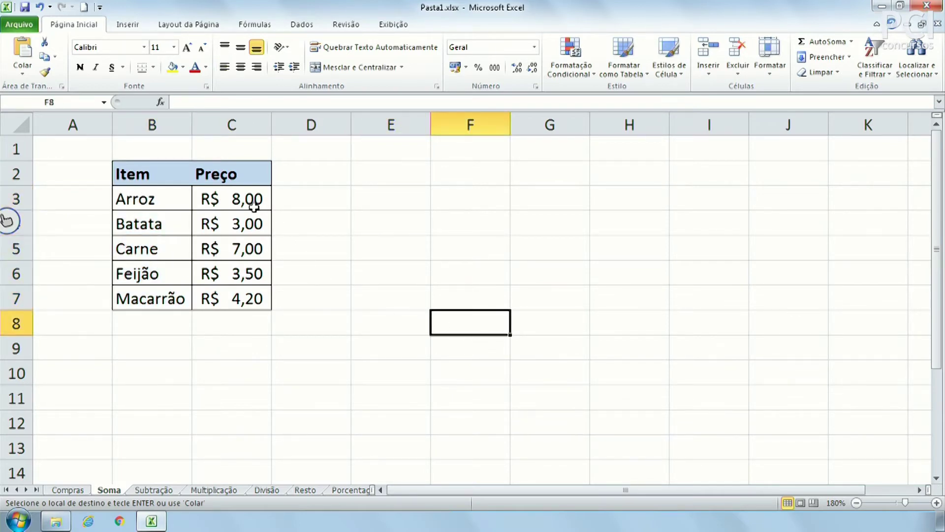
left_click_drag(255, 203, 243, 301)
left_click(315, 302)
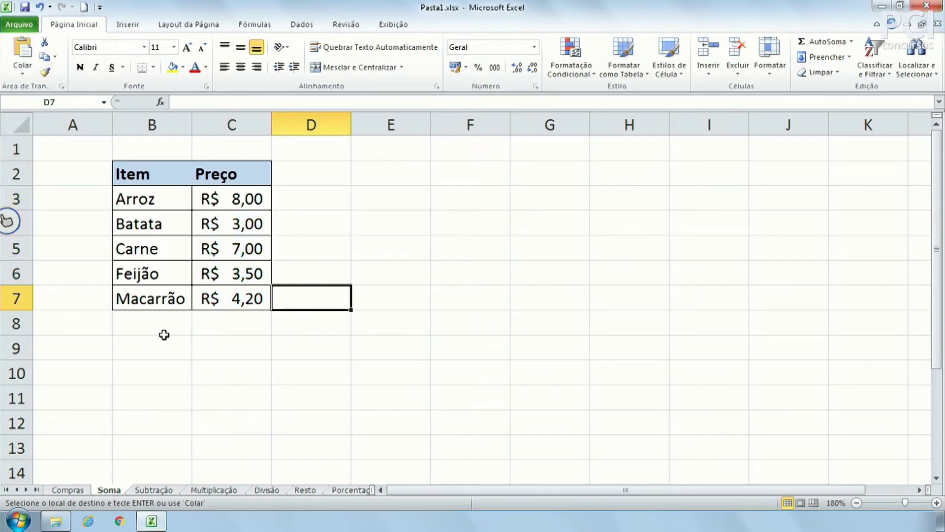
left_click(211, 318)
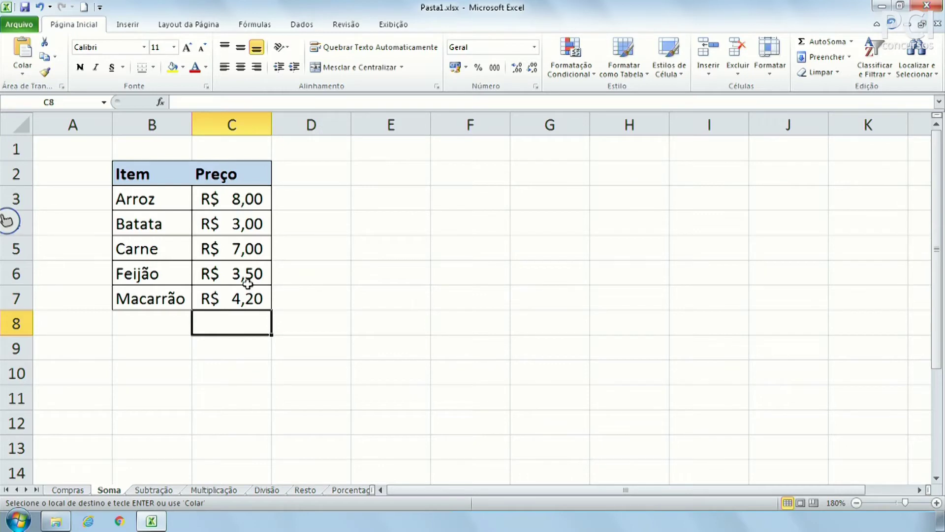
left_click(369, 302)
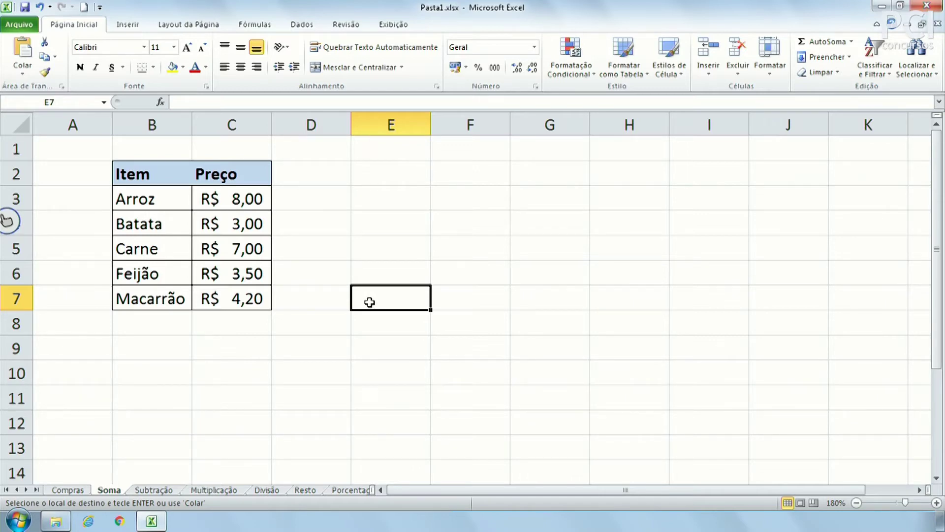
left_click(325, 226)
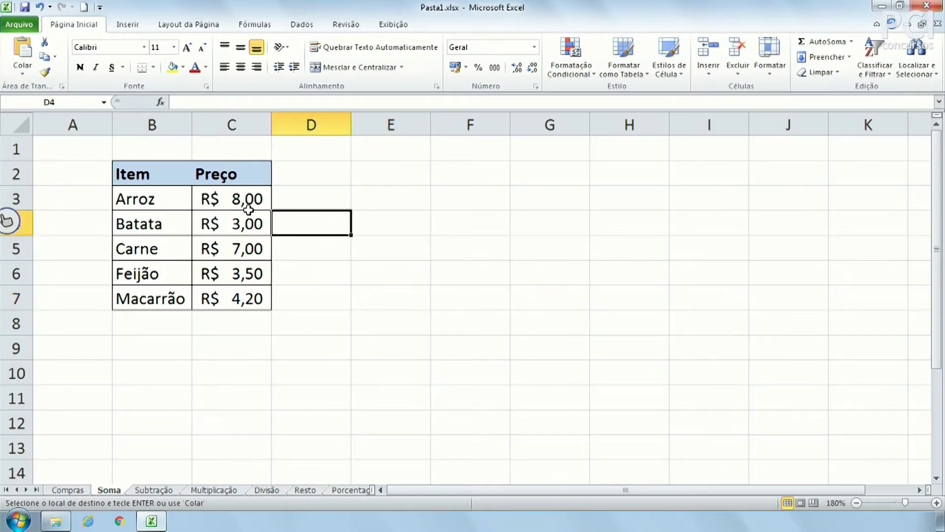
Total the prices in C3:C7 into C8 with AutoSum and widen column C to fit the result.
left_click_drag(251, 197, 249, 293)
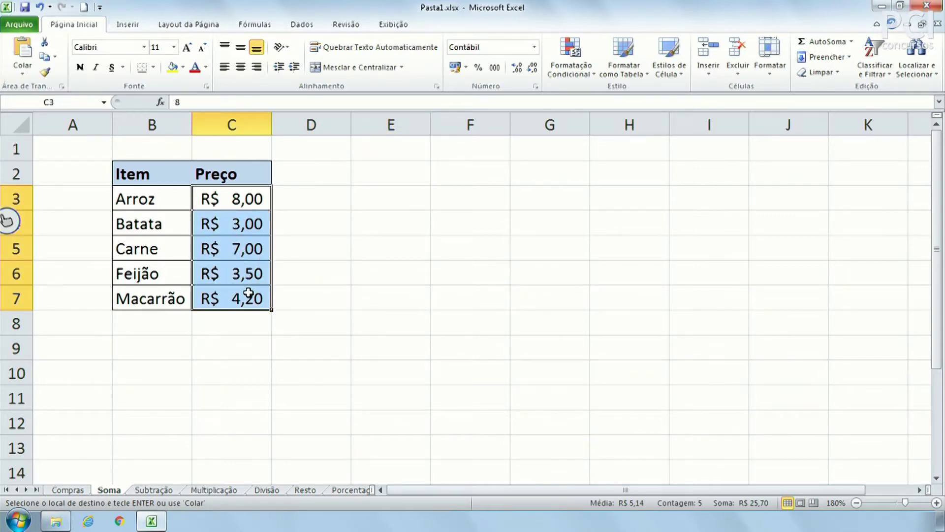
left_click(827, 44)
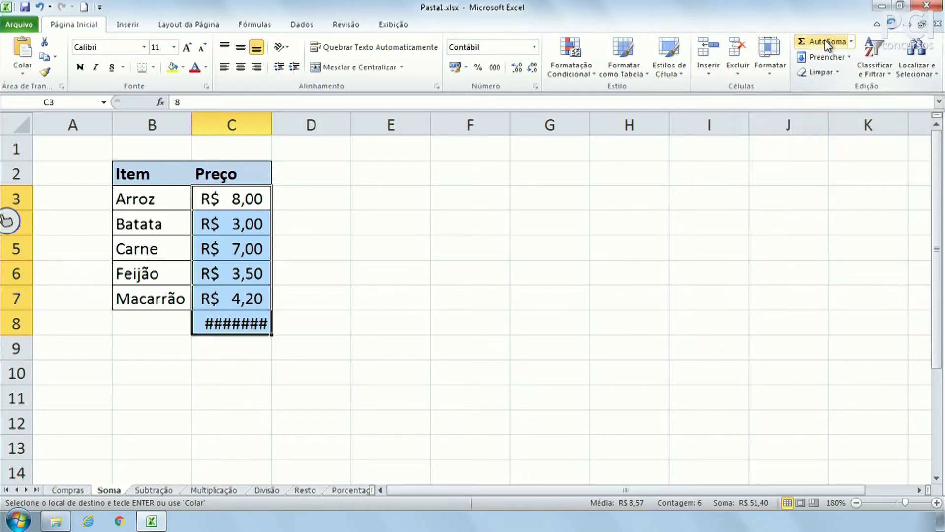
left_click(268, 324)
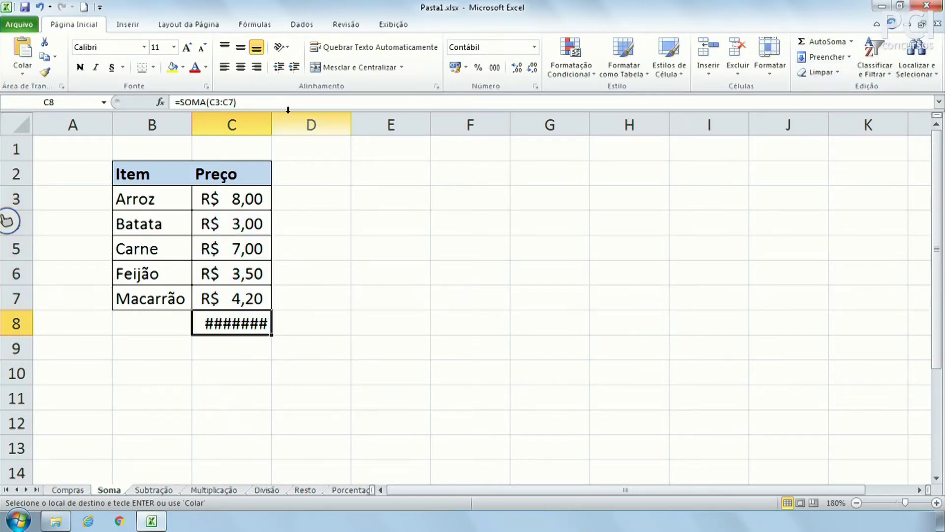
left_click_drag(271, 126, 291, 126)
left_click(343, 210)
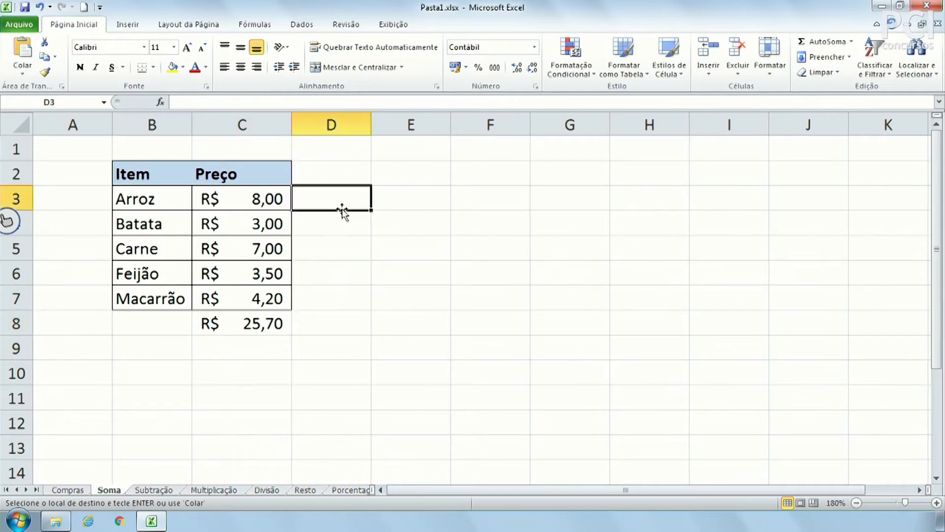
Examine the total's formula in C8, looking at the SOMA function name and its cell range C3:C7.
left_click(260, 323)
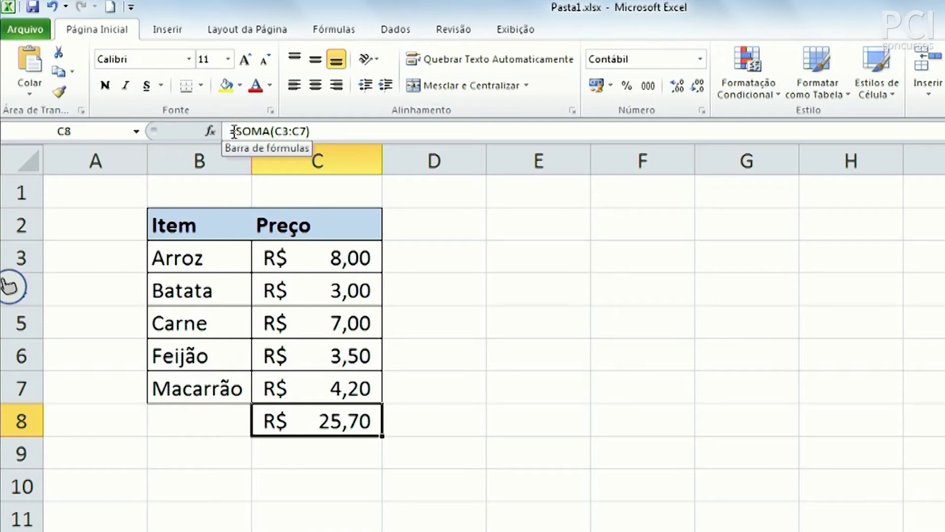
left_click_drag(237, 132, 267, 131)
left_click(265, 131)
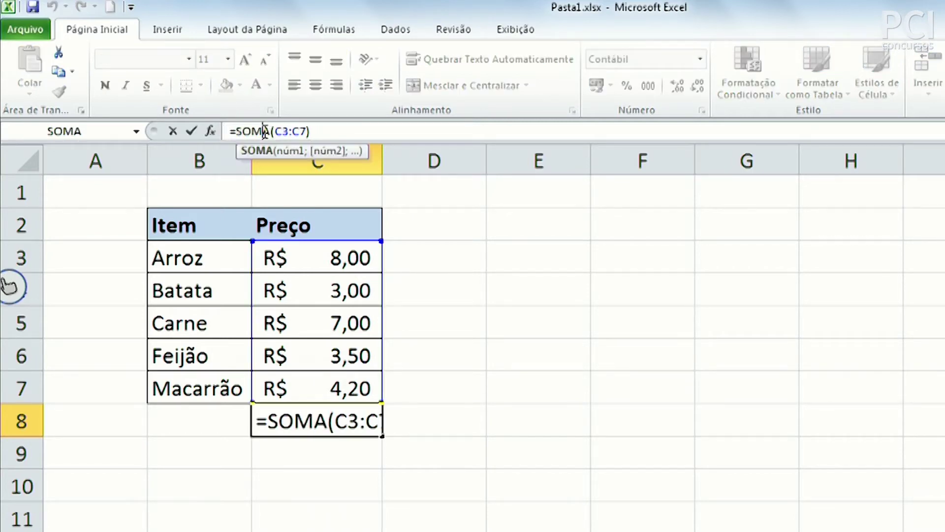
left_click_drag(278, 132, 303, 131)
left_click(285, 131)
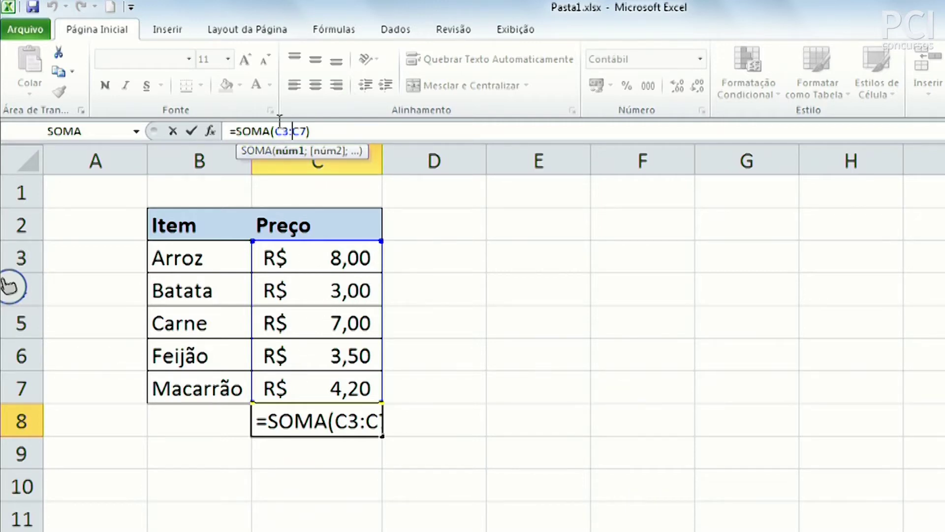
left_click_drag(275, 129, 307, 131)
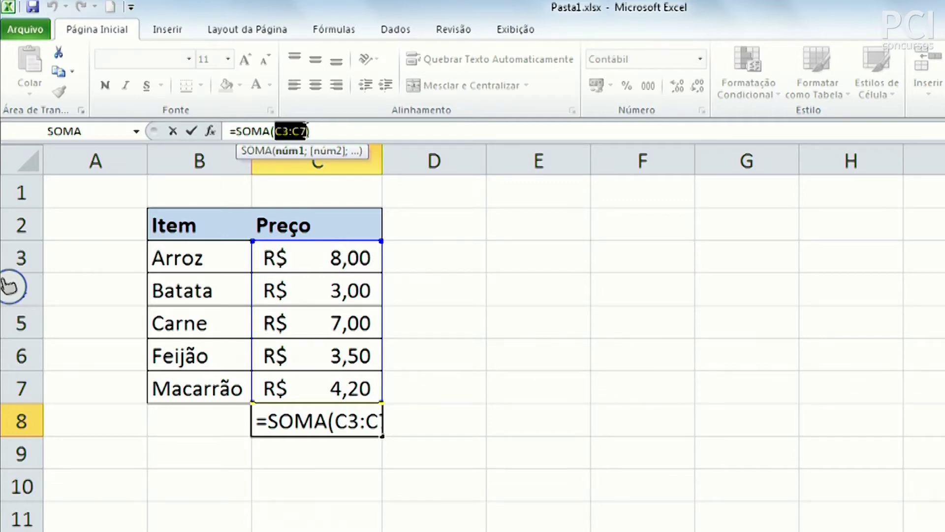
left_click(297, 131)
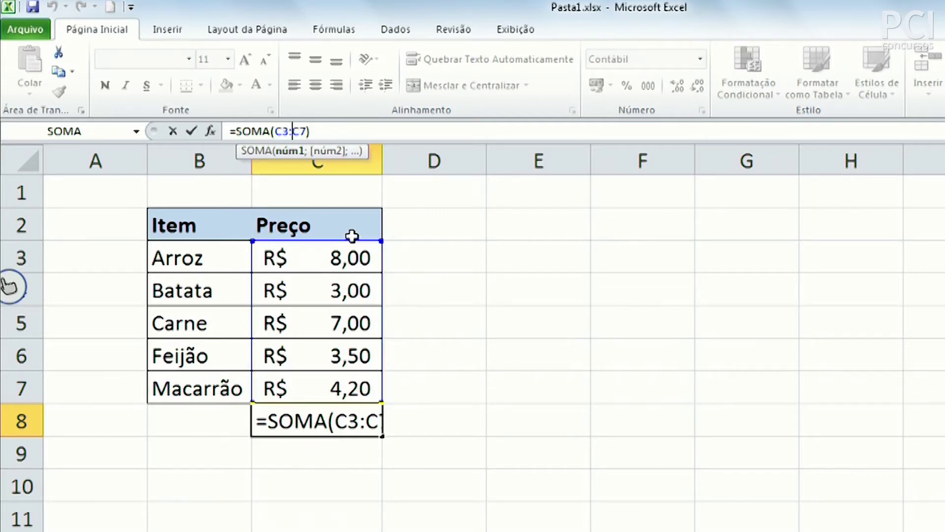
Try extending the SOMA range in C8 across to F7, and restore it to C3:C7.
left_click_drag(385, 240, 548, 234)
left_click_drag(636, 230, 392, 238)
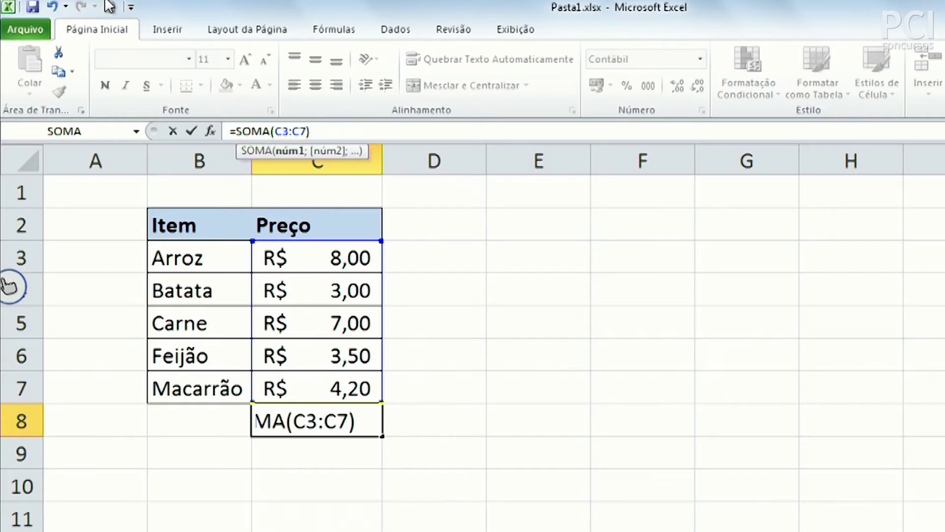
left_click_drag(277, 131, 303, 132)
left_click(299, 130)
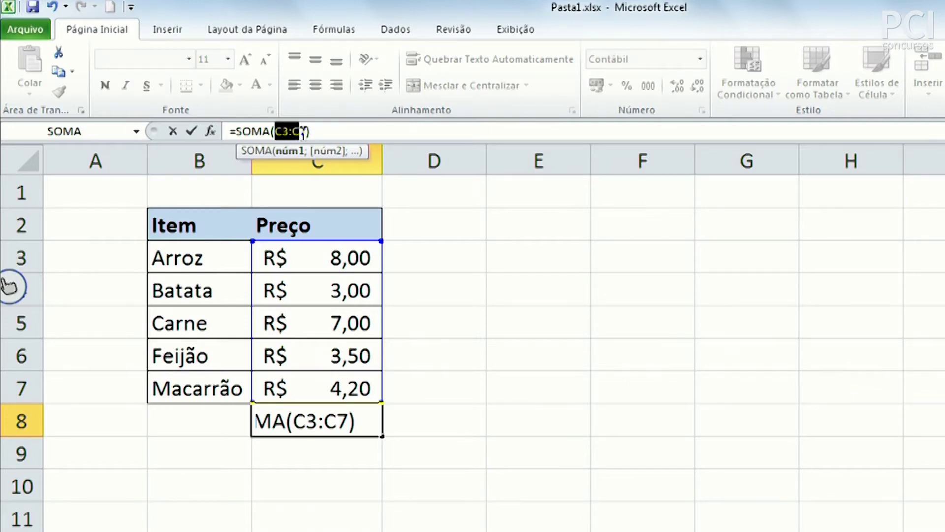
left_click(307, 131)
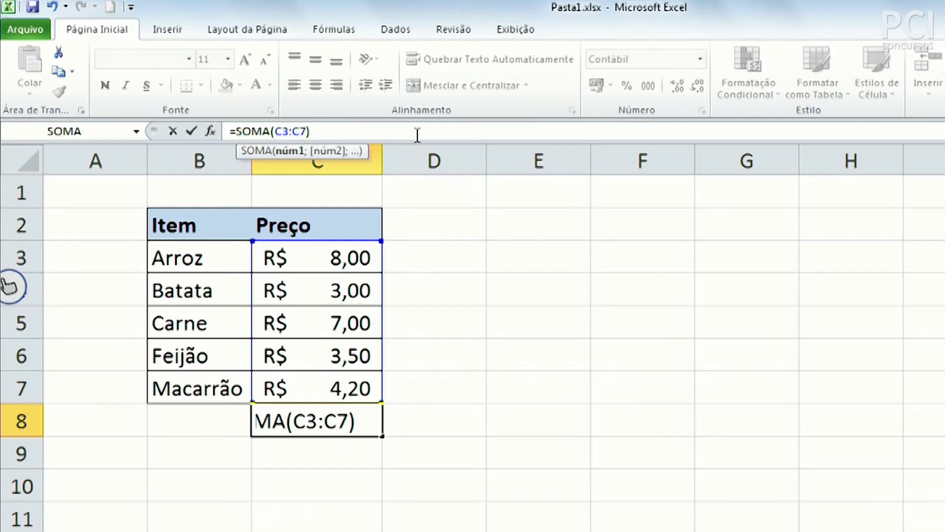
key("BackSpace")
type("F")
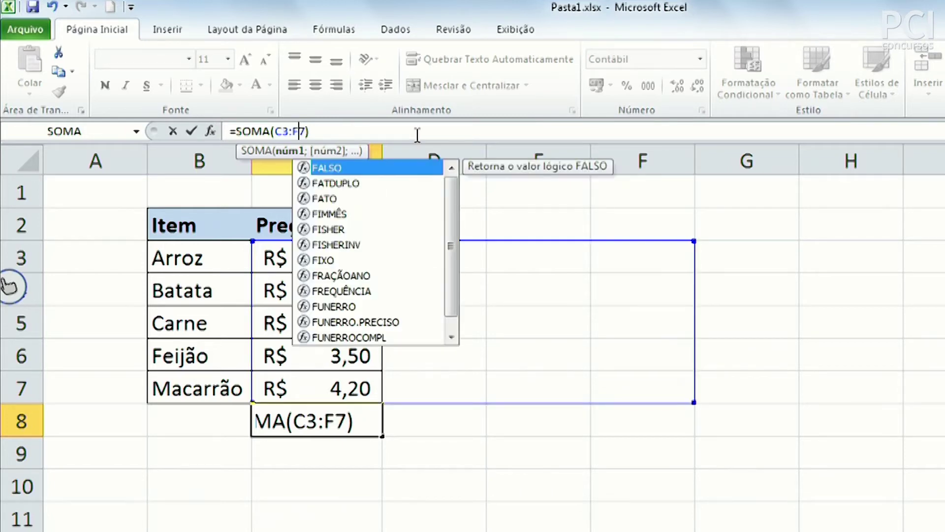
left_click(289, 130)
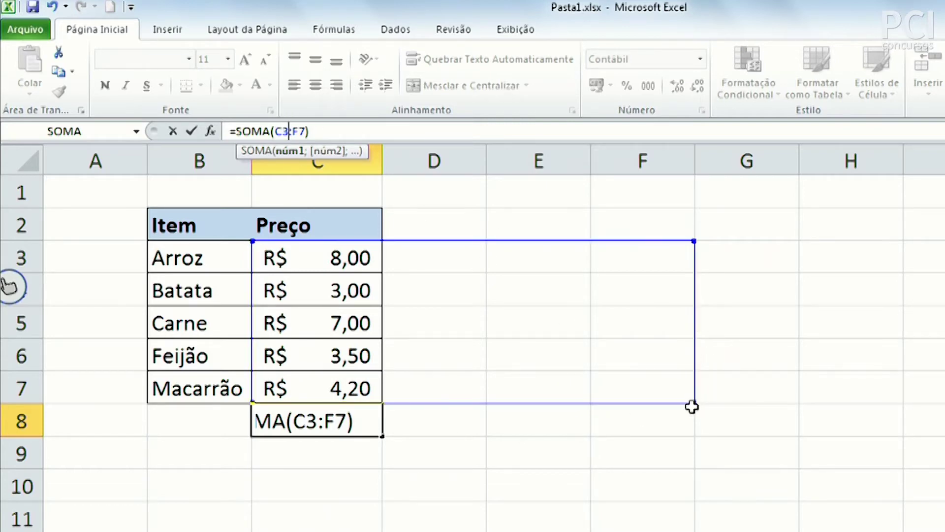
left_click_drag(635, 403, 383, 401)
key("Return")
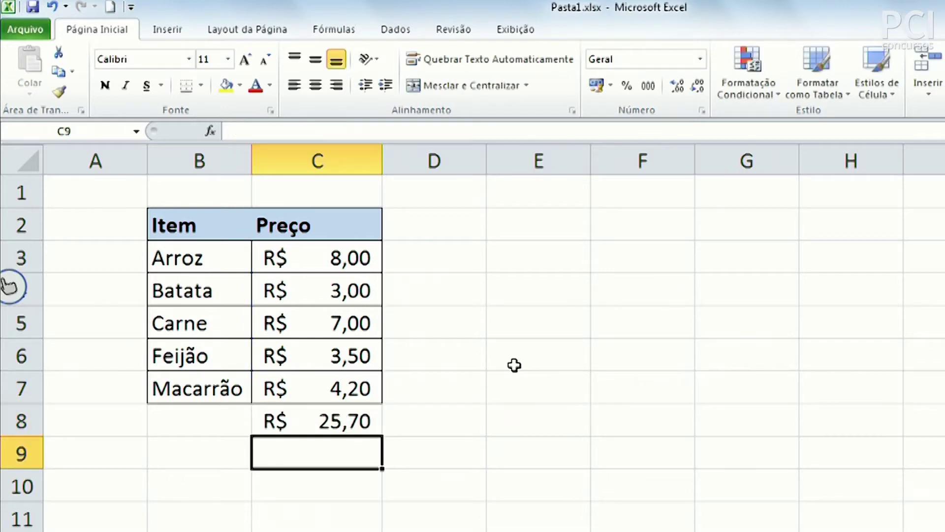
Inspect the equals sign and the function name at the start of the formula in C8.
left_click(515, 365)
left_click(320, 421)
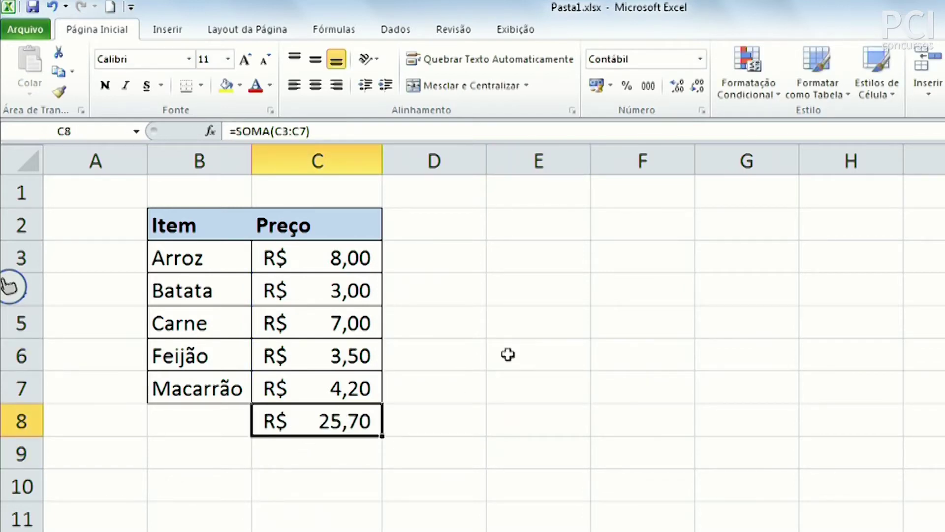
left_click(237, 130)
left_click_drag(236, 130, 270, 130)
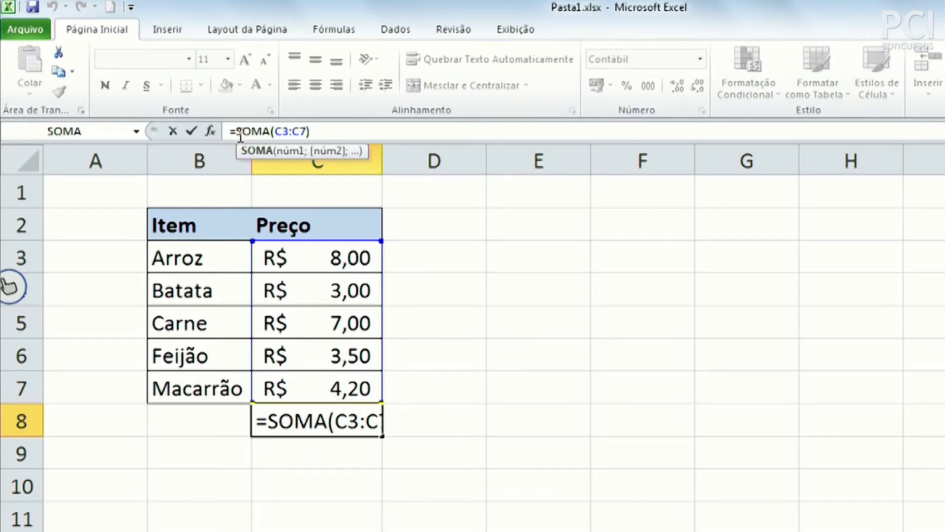
left_click_drag(235, 132, 229, 132)
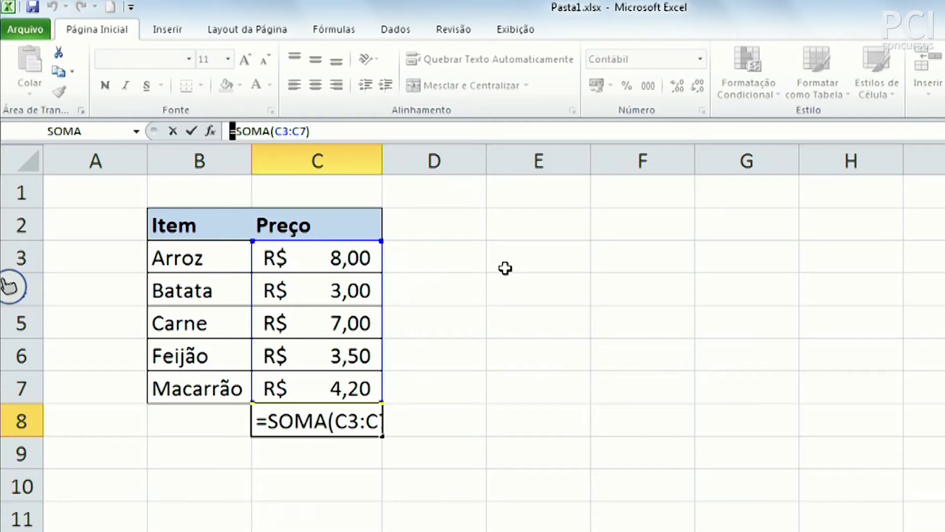
key("Return")
left_click(565, 352)
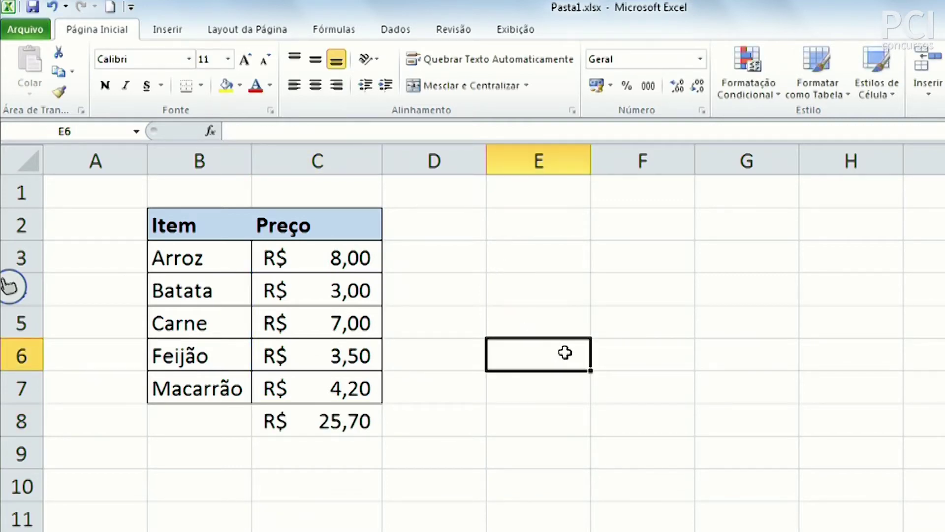
type("=")
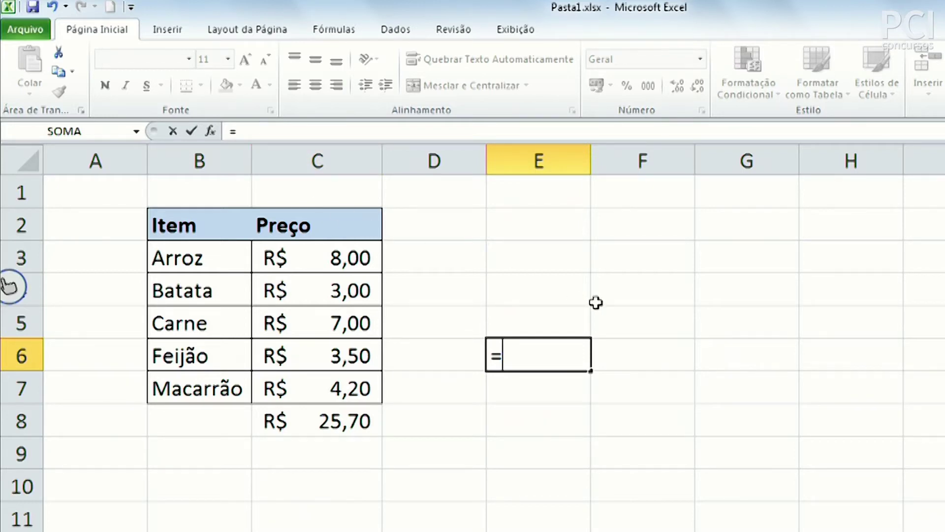
key("Escape")
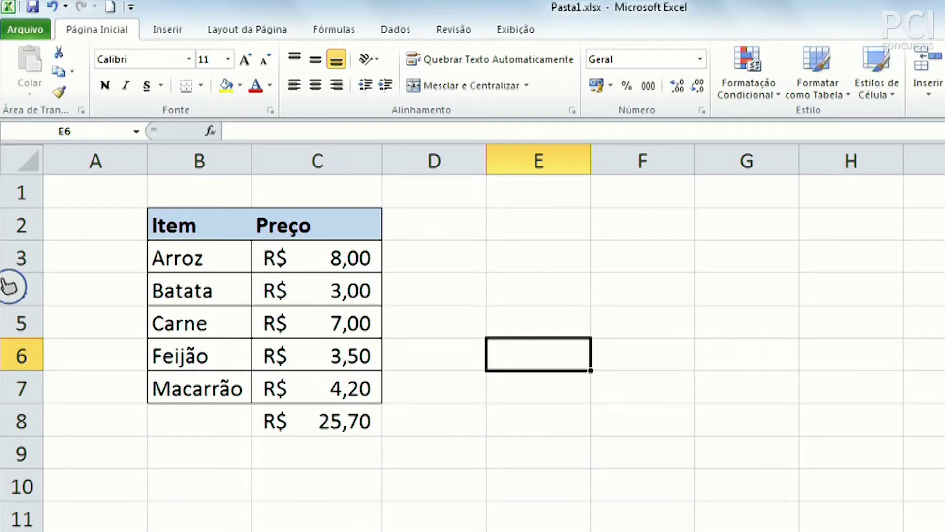
Compare the SOMA formula in C8 with the price cells C3:C7 that it adds up.
left_click(349, 431)
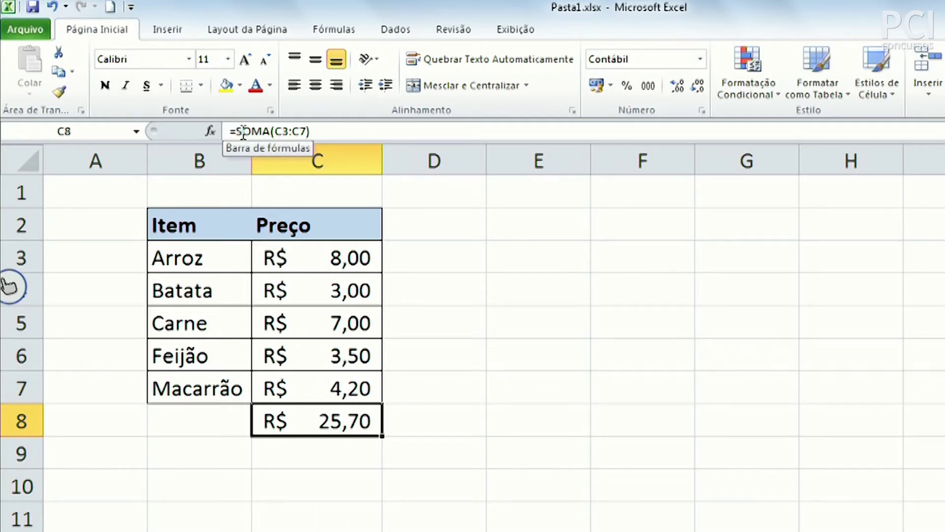
left_click_drag(345, 246, 348, 389)
left_click(595, 394)
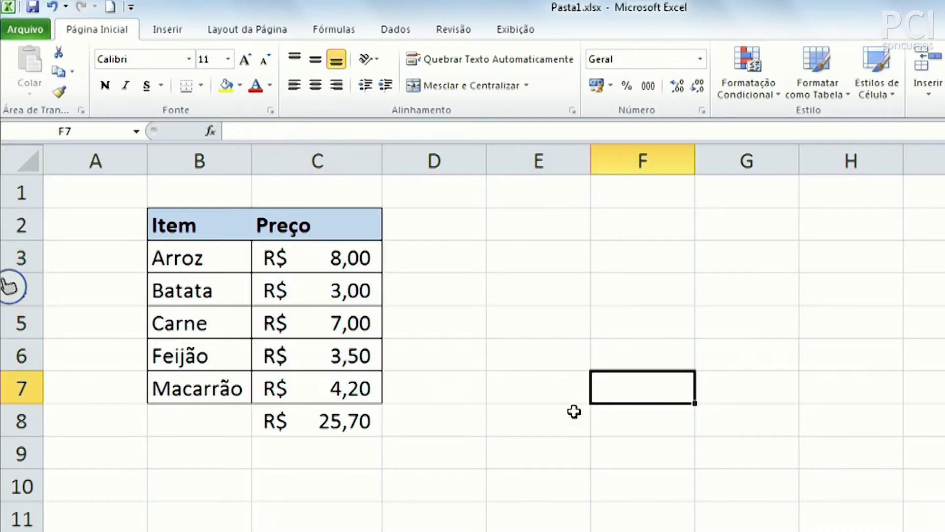
left_click(338, 421)
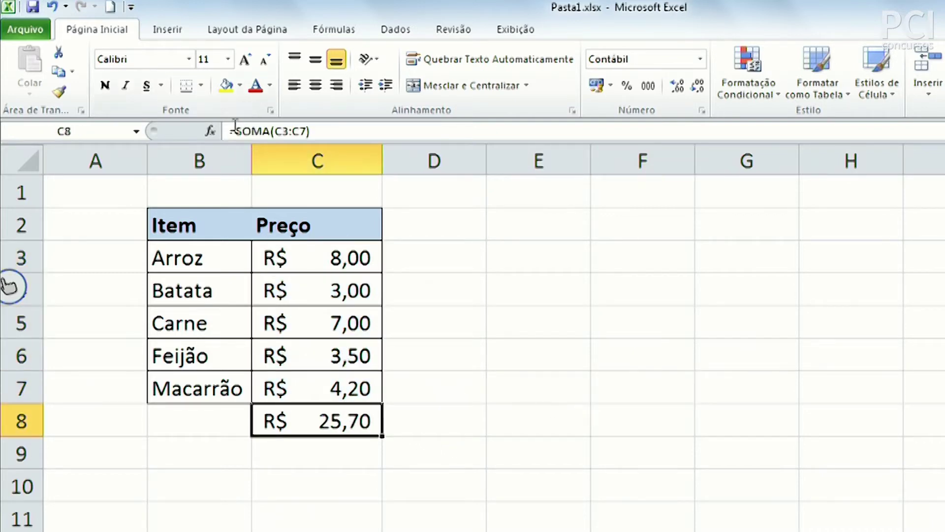
left_click_drag(237, 129, 292, 133)
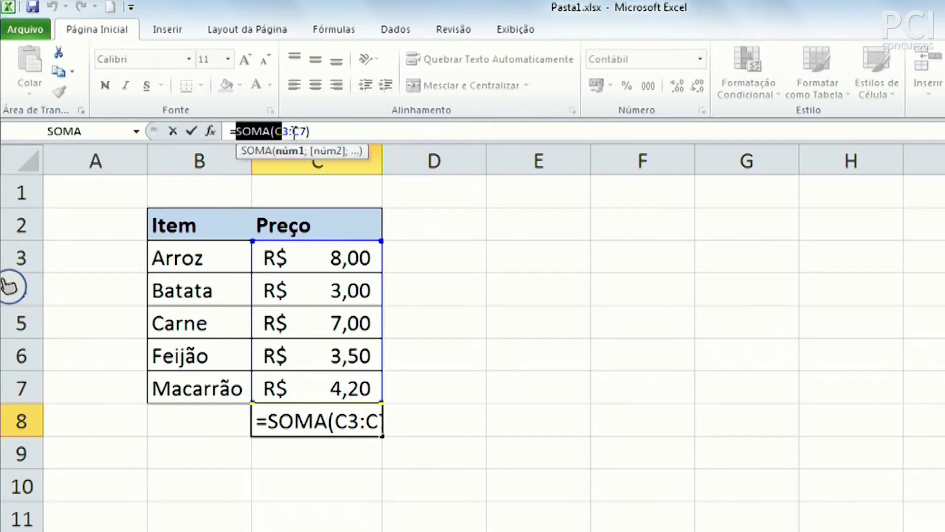
left_click(294, 132)
key("Escape")
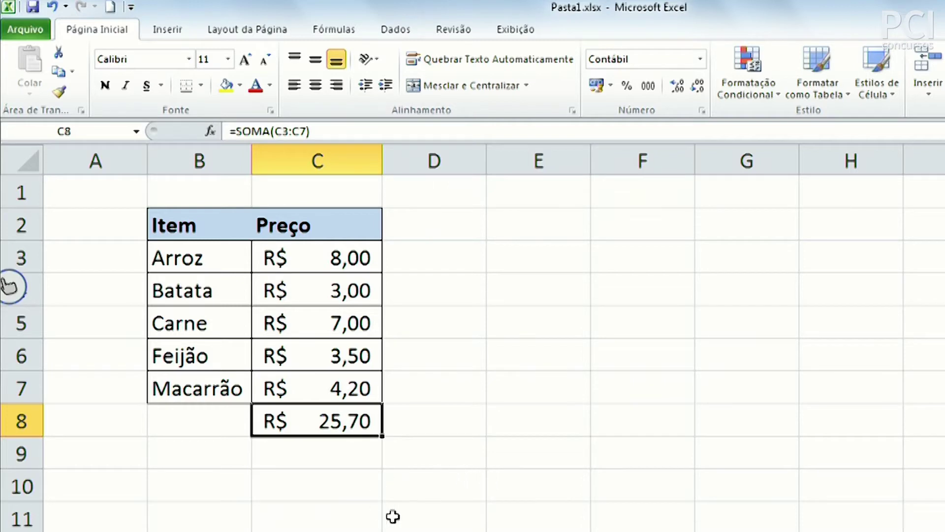
left_click(370, 476)
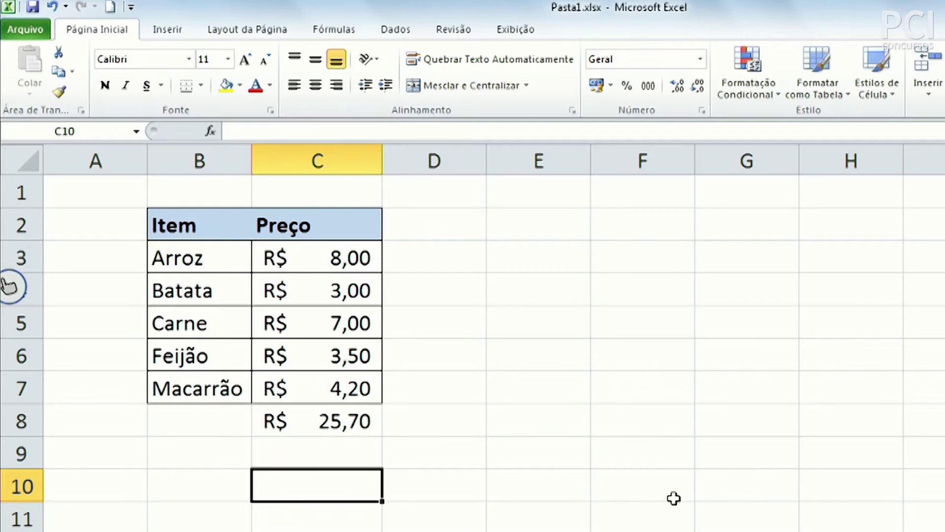
type("=")
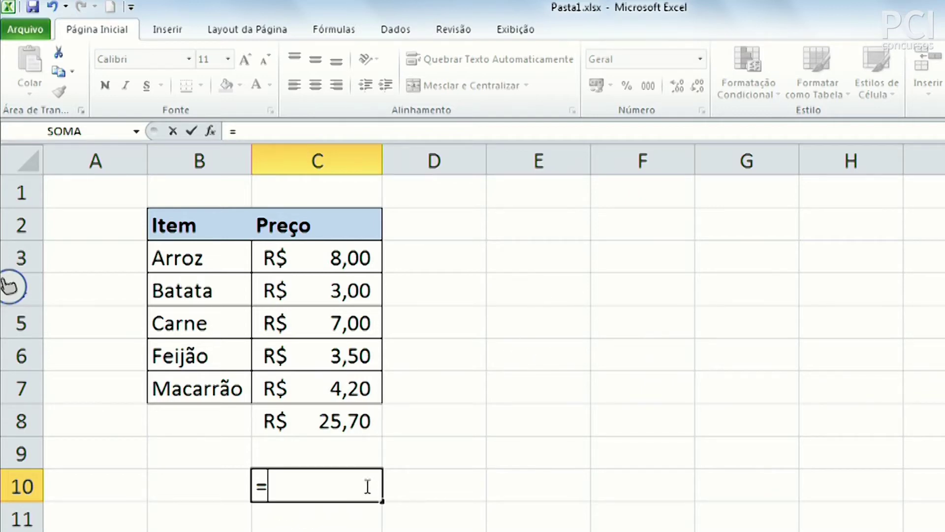
key("BackSpace")
key("Escape")
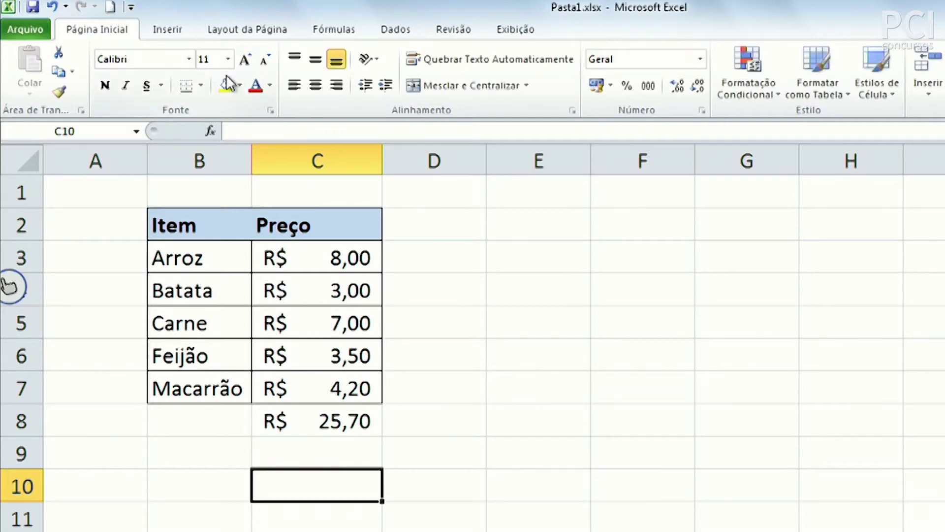
Add the Arroz, Batata, Feijão and Macarrão prices in cell C10 with the formula =C3+C4+C6+C7.
type("=")
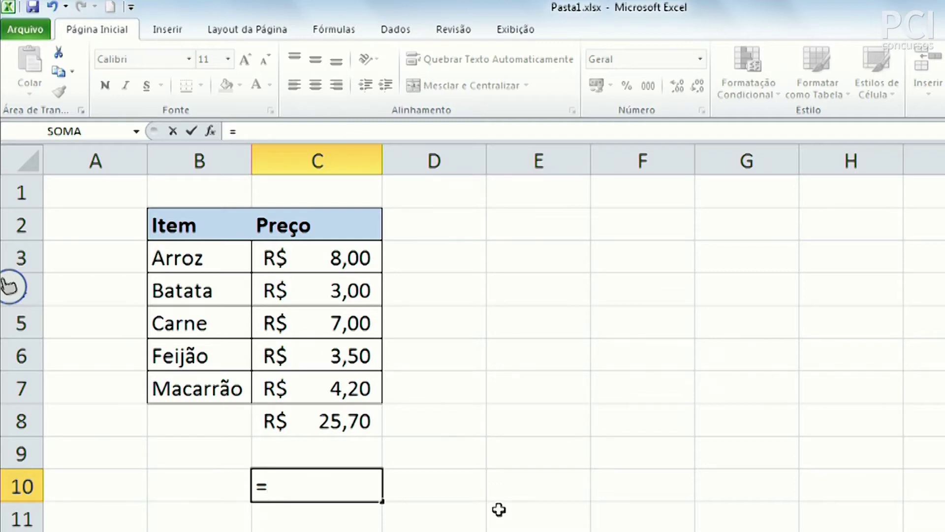
left_click(340, 258)
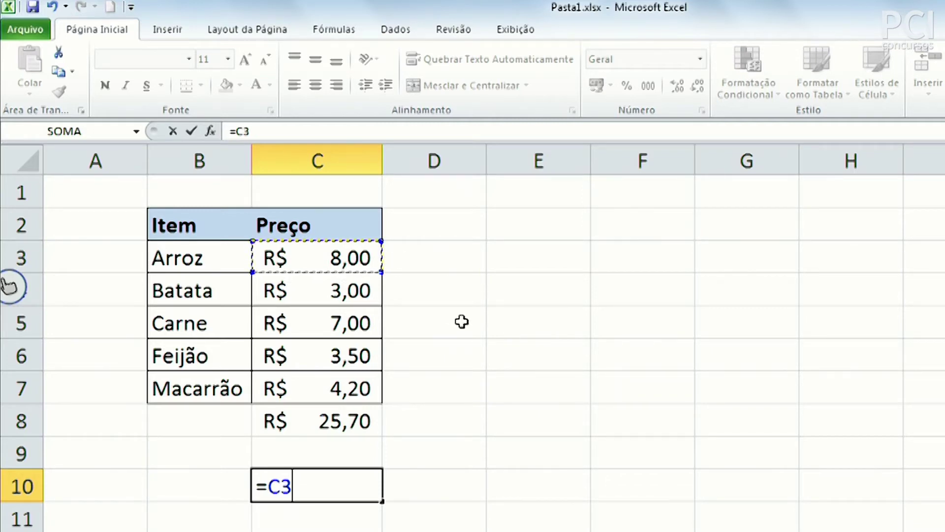
type("+")
left_click(351, 291)
type("+")
left_click(344, 356)
type("+")
left_click(341, 389)
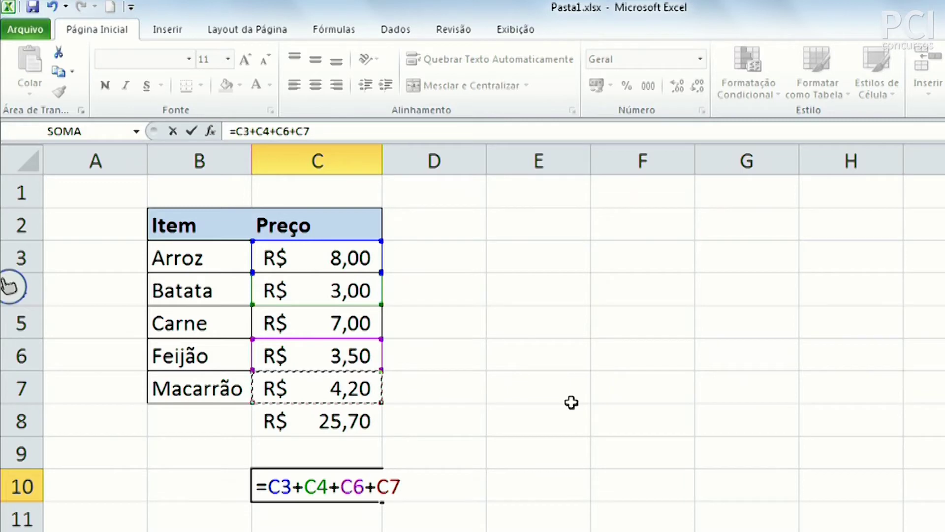
key("Return")
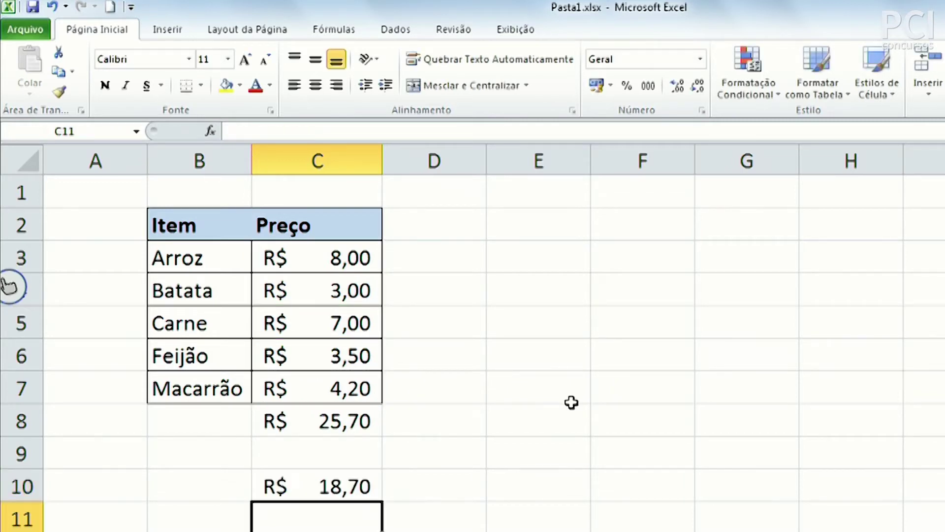
Try extending the C6 reference in C10's formula across to F6, and restore the formula to =C3+C4+C6+C7.
left_click(572, 402)
left_click(294, 490)
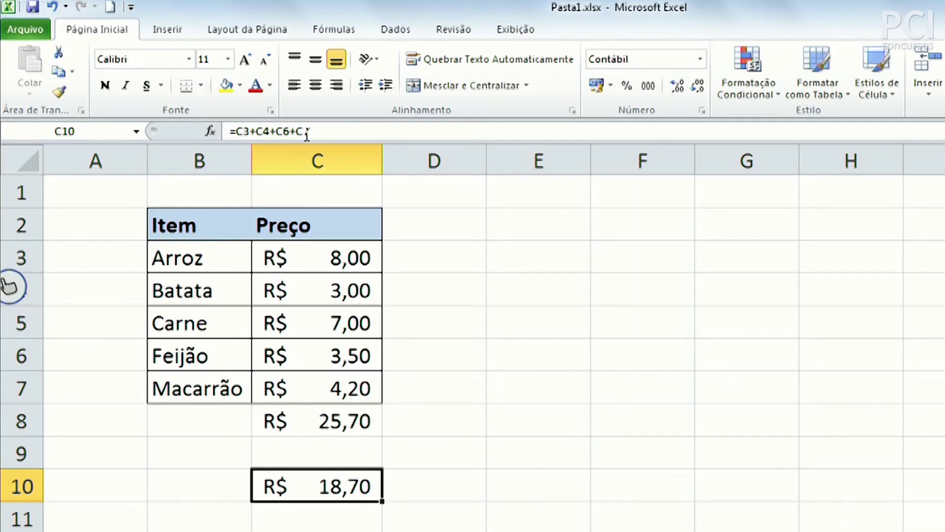
left_click(340, 130)
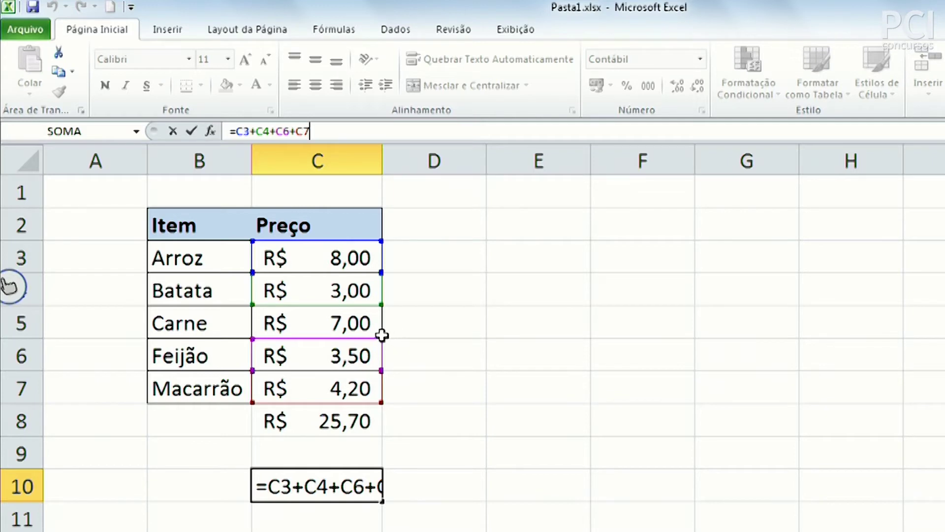
left_click_drag(381, 338, 653, 344)
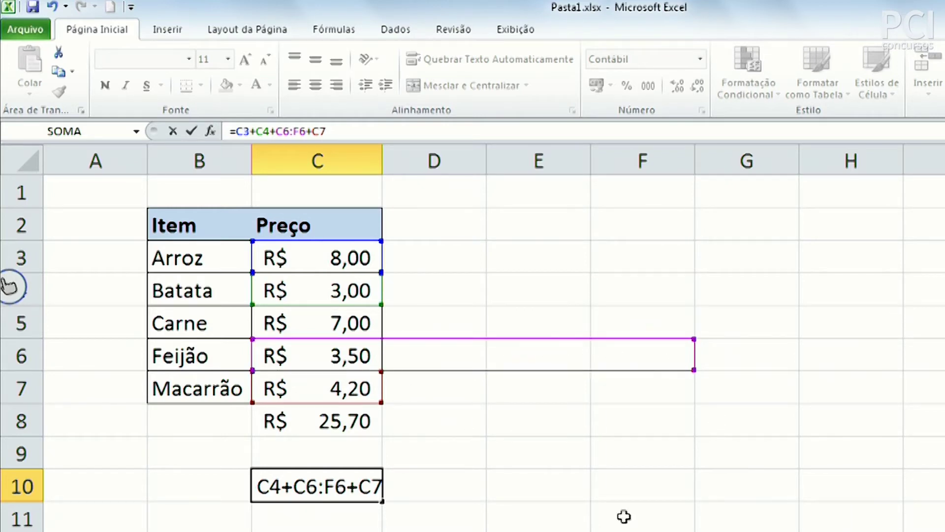
left_click(408, 527)
left_click(373, 486)
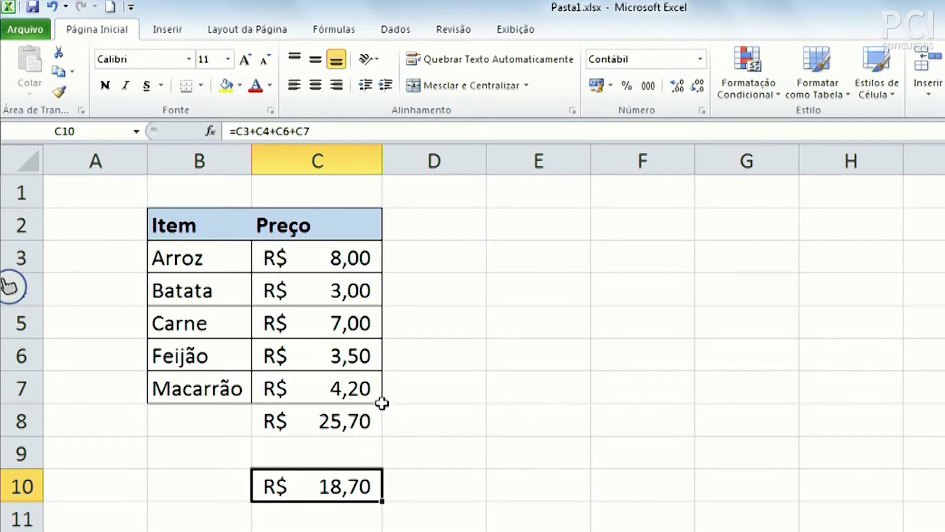
Compare the SOMA formula in C8 with the cell-by-cell addition formula in C10.
left_click(327, 422)
left_click(370, 507)
left_click(370, 490)
Try replacing the (C3:C7) argument in C8's SOMA formula with empty parentheses, and discard the edit.
left_click(359, 418)
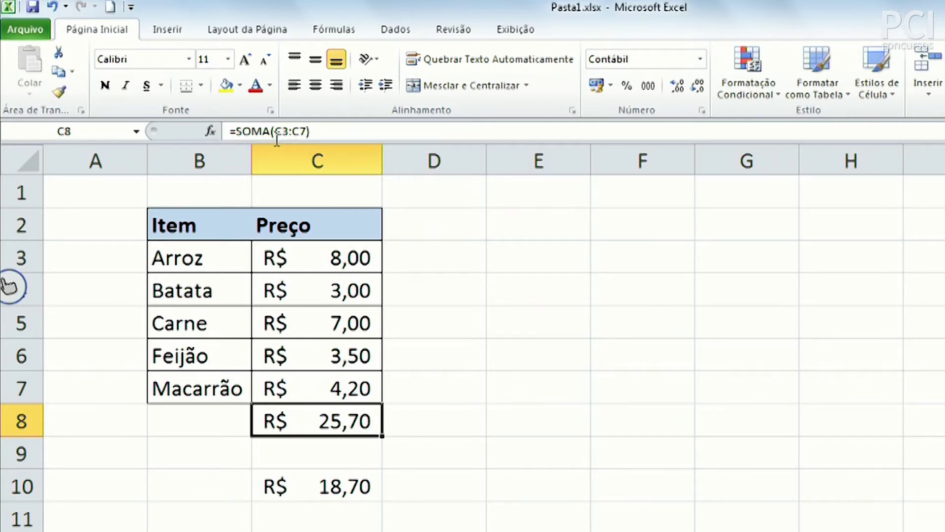
left_click_drag(272, 132, 310, 132)
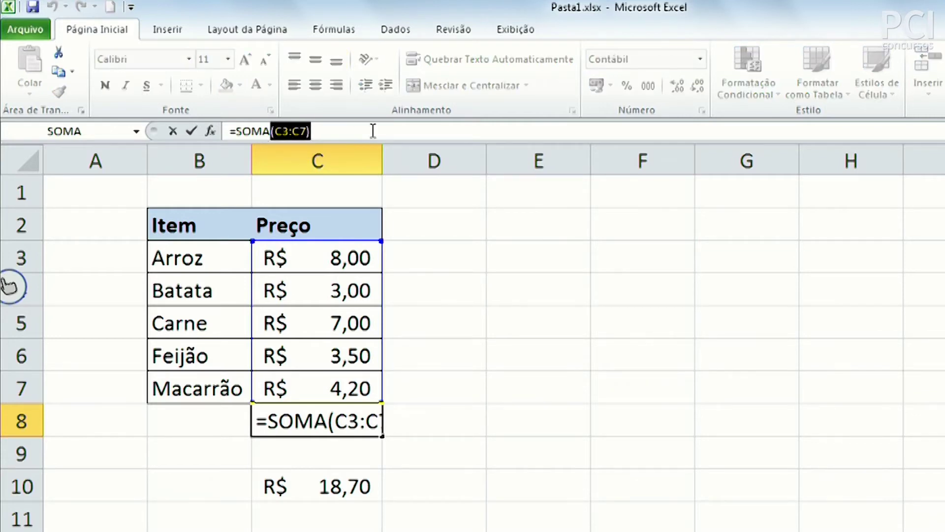
type("()")
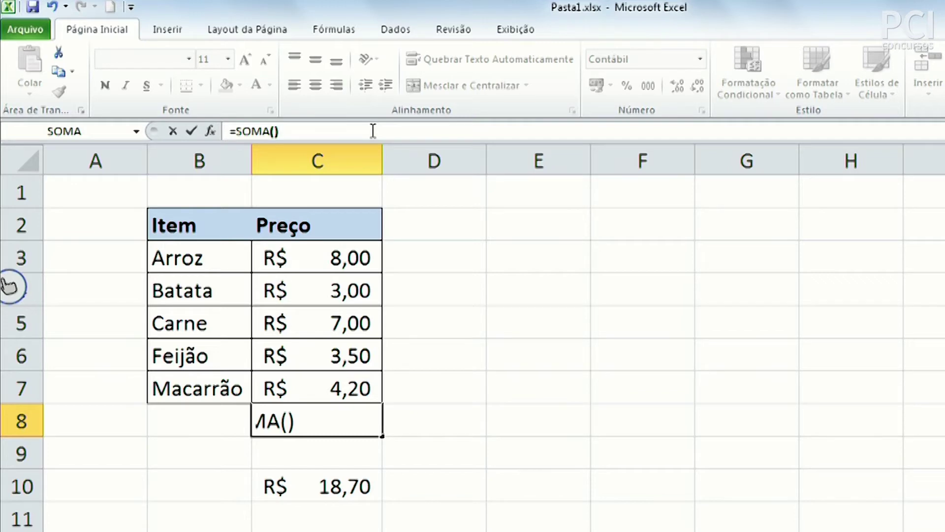
key("Left")
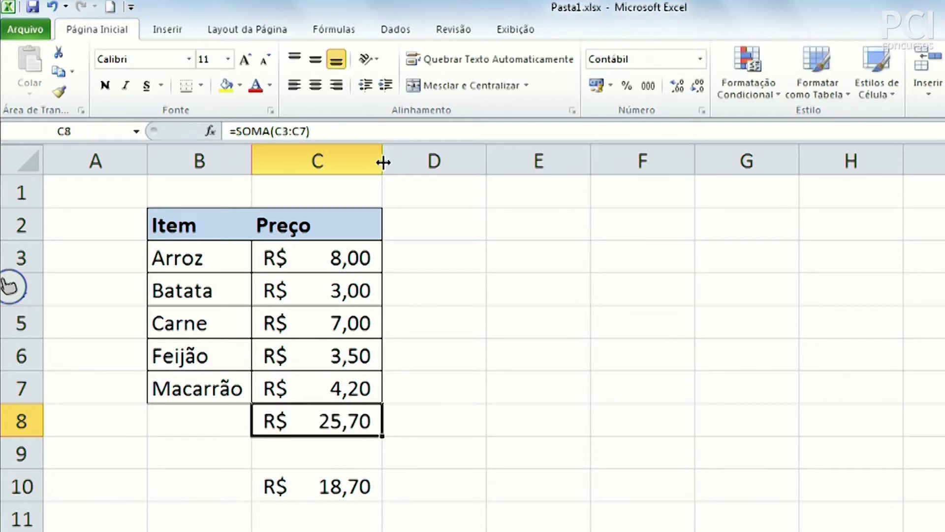
left_click(517, 441)
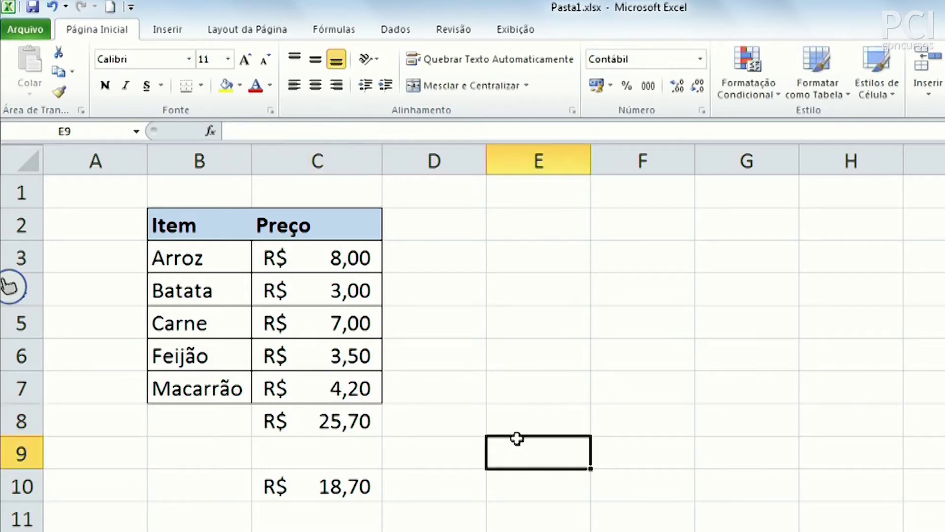
Review the SOMA function and its C3:C7 argument in C8 against the price cells.
left_click(374, 418)
left_click(262, 131)
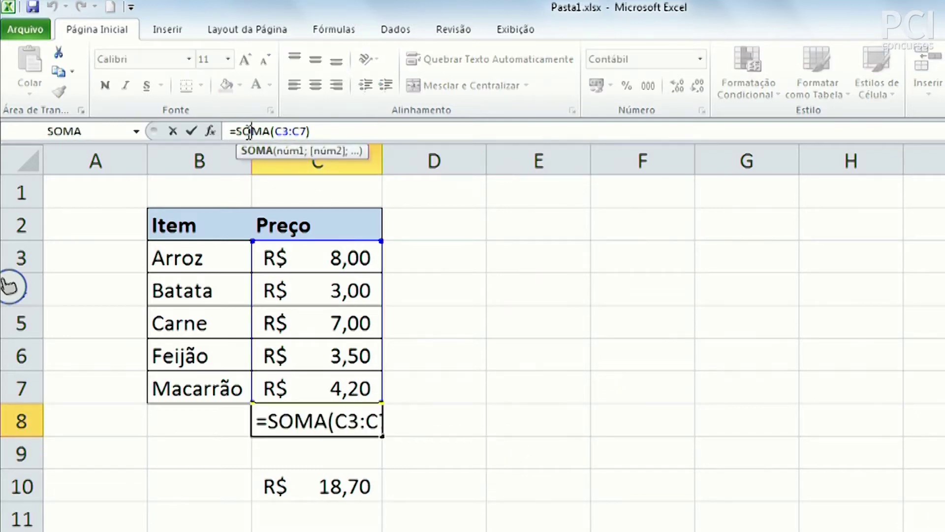
left_click_drag(237, 132, 304, 132)
left_click(304, 132)
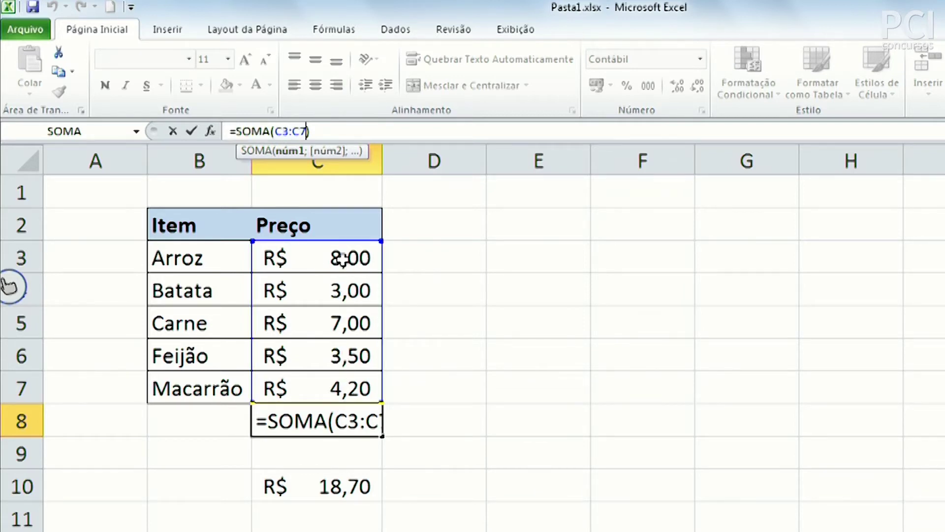
left_click_drag(335, 256, 353, 393)
key("Return")
left_click(492, 391)
left_click(335, 423)
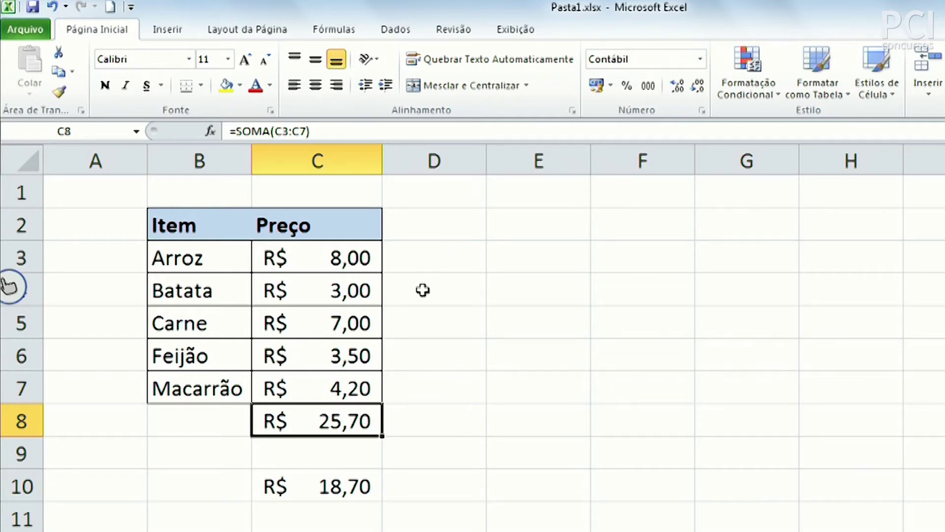
Enter the sample values 2 in cell E4 and 7 in cell E5.
left_click(510, 284)
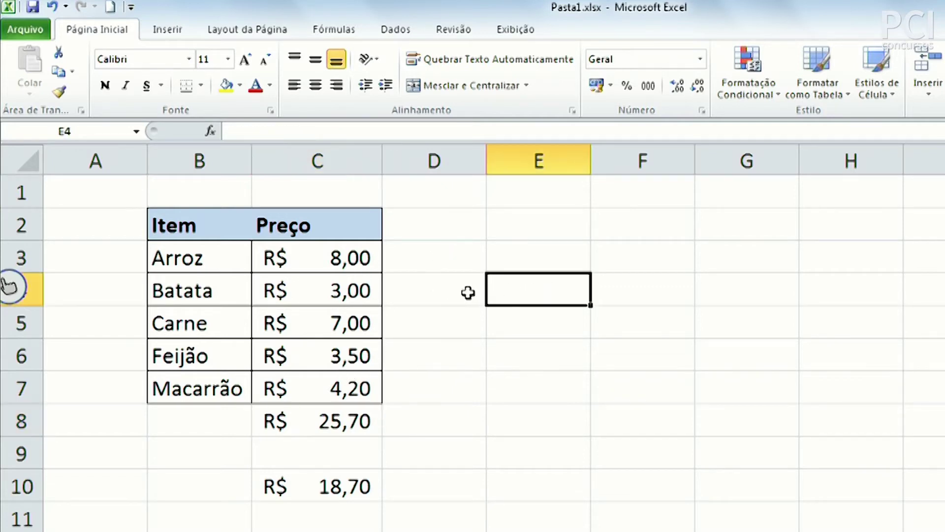
left_click(446, 298)
left_click(514, 293)
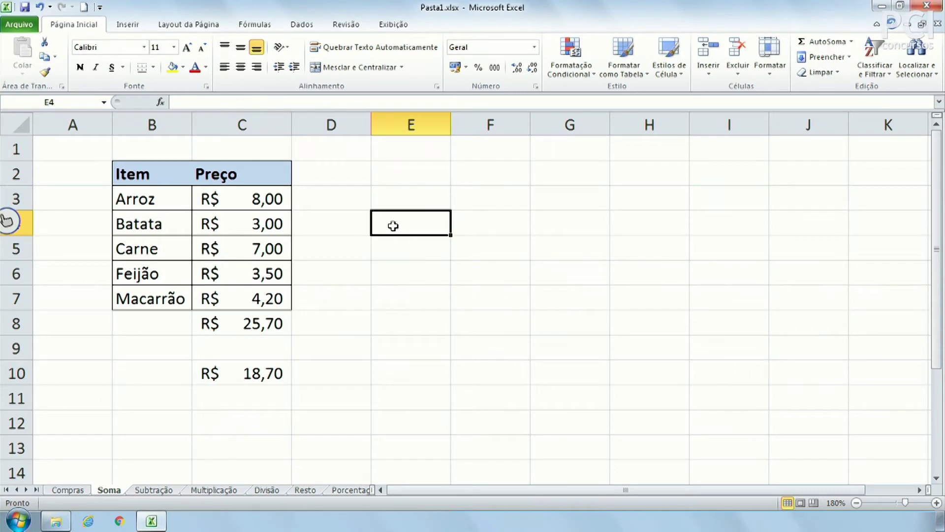
type("2")
key("Return")
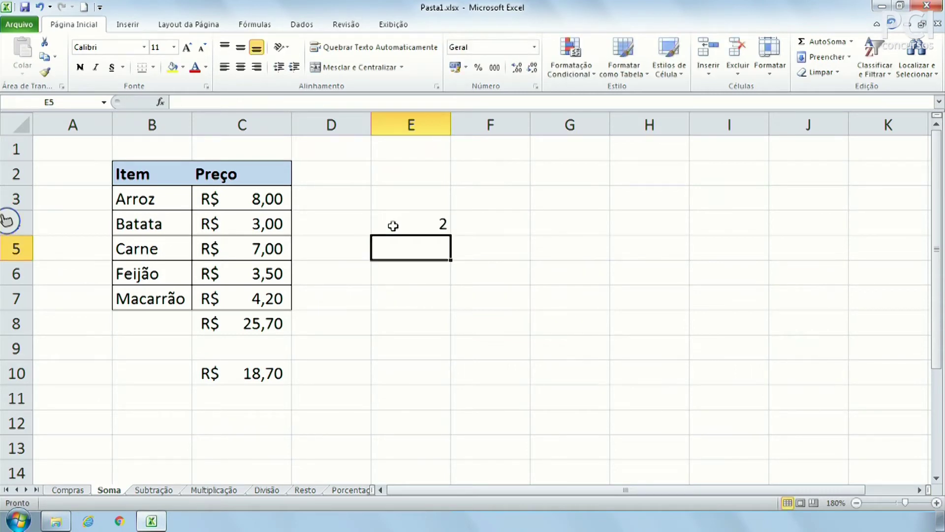
type("7")
key("Return")
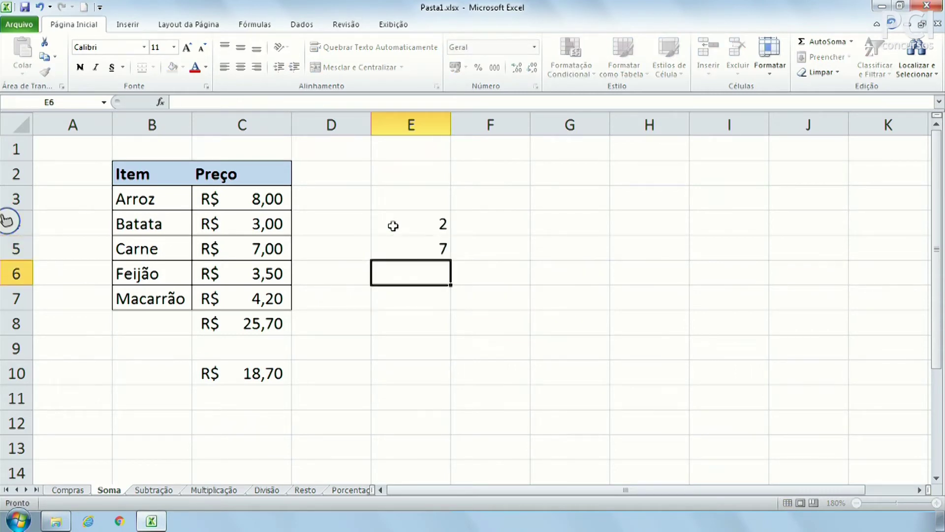
Enter the scattered sample values 8 in cell F3 and 5 in cell D6.
left_click(521, 196)
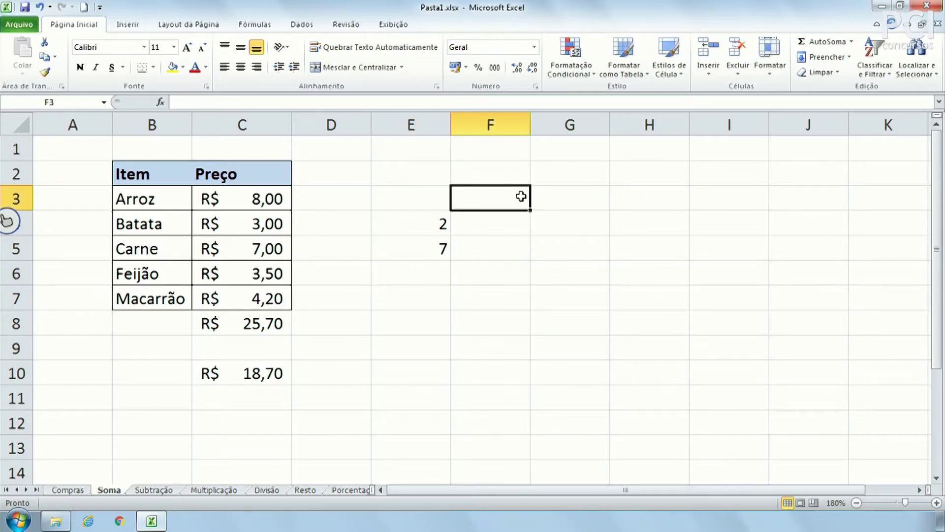
type("8")
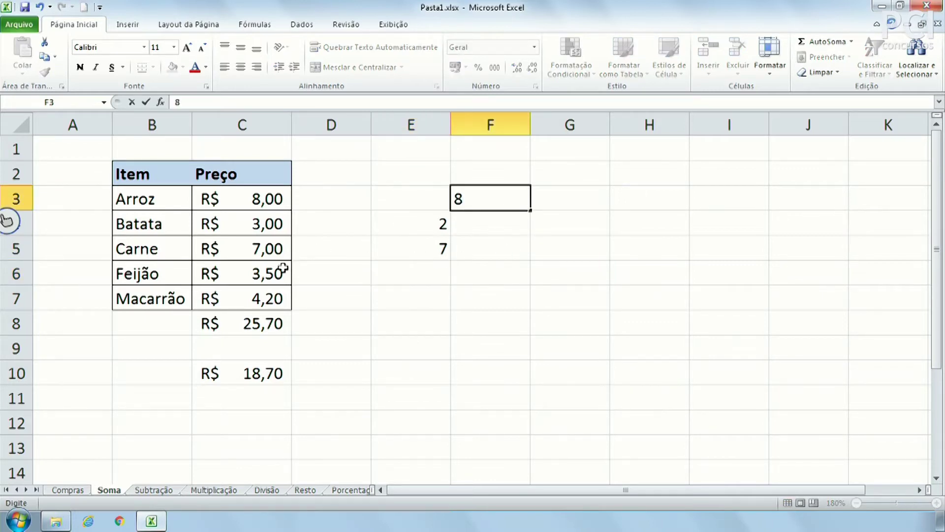
left_click(327, 275)
type("5")
left_click(667, 304)
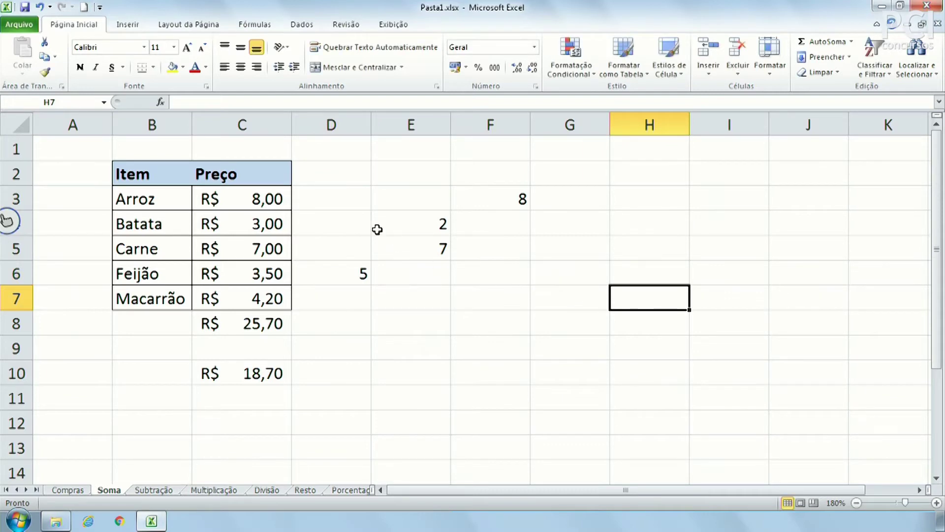
Compare the contiguous price range C3:C7 with the block D3:F6 that holds the scattered values.
left_click_drag(337, 190, 515, 272)
left_click(678, 240)
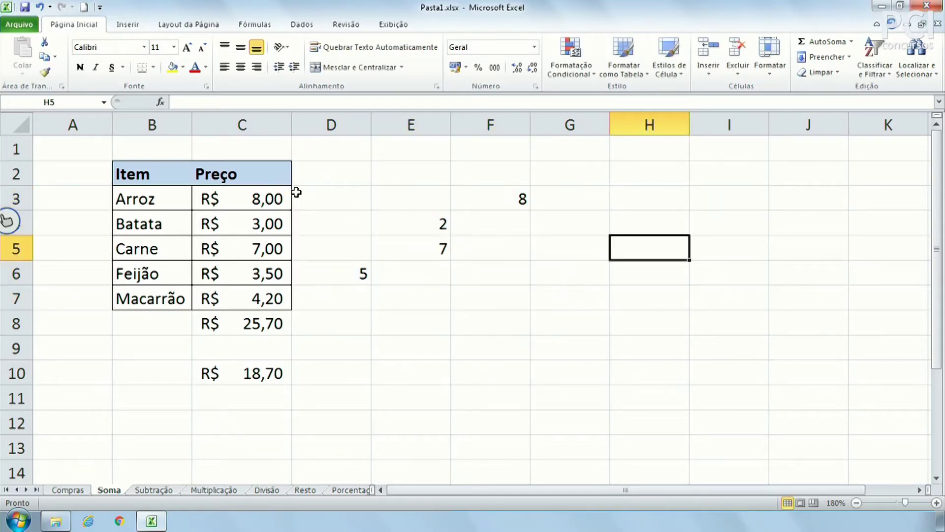
left_click_drag(263, 197, 259, 305)
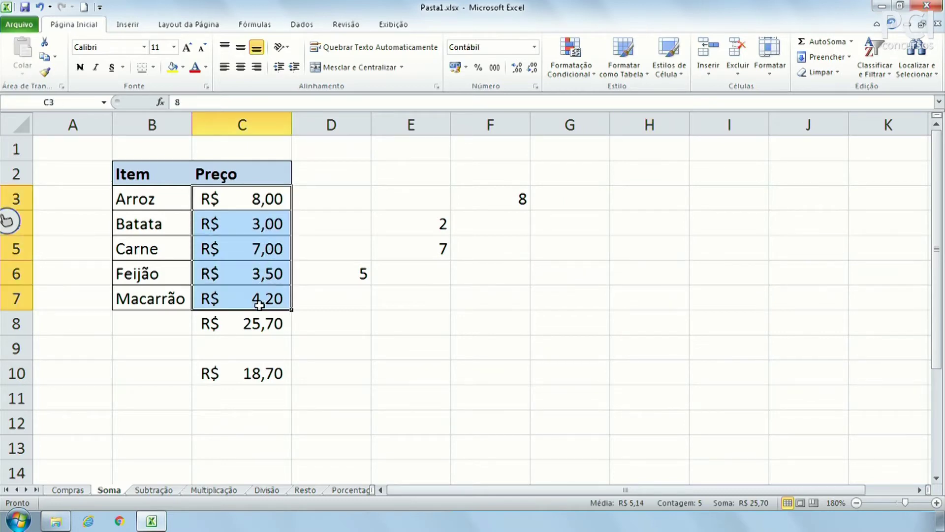
left_click(253, 197)
left_click_drag(257, 198, 274, 298)
left_click(474, 189)
left_click_drag(359, 194, 494, 277)
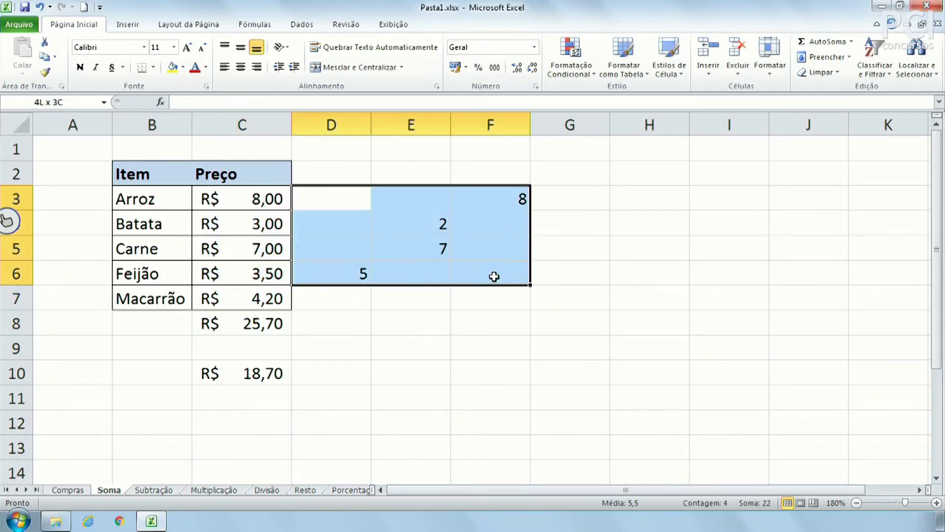
left_click(574, 250)
Apply the R$ accounting number format to the scattered values in D3:F6.
left_click_drag(366, 200, 477, 277)
left_click(456, 69)
left_click(682, 306)
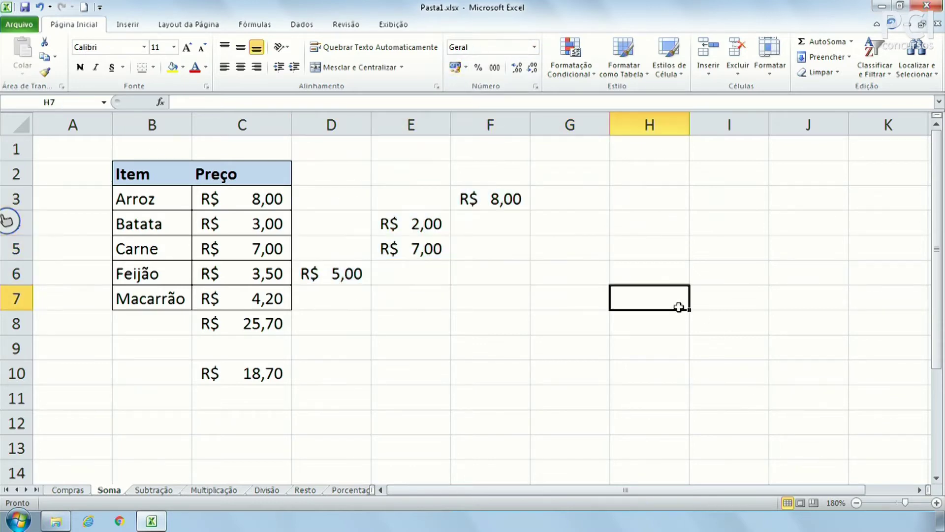
Try to enter the formula =SOMA() without any arguments in cell F8.
left_click(251, 325)
left_click(505, 325)
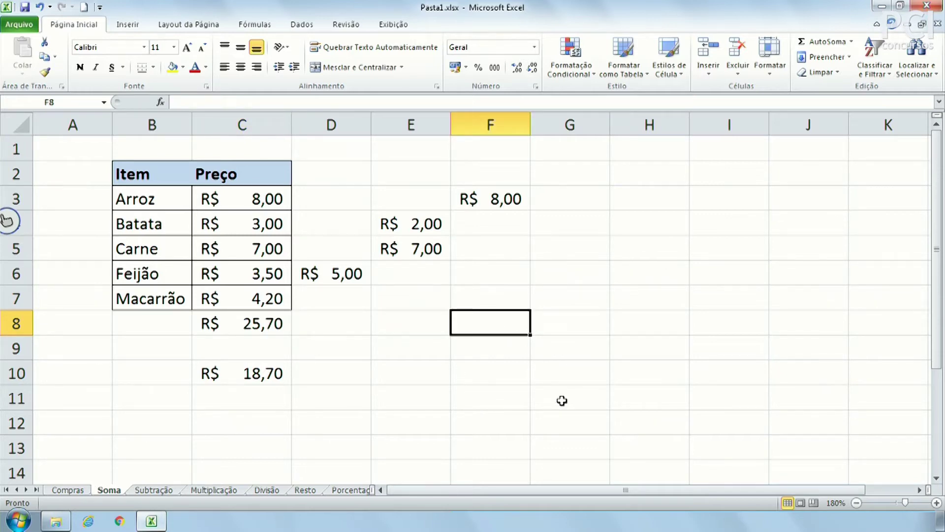
type("=")
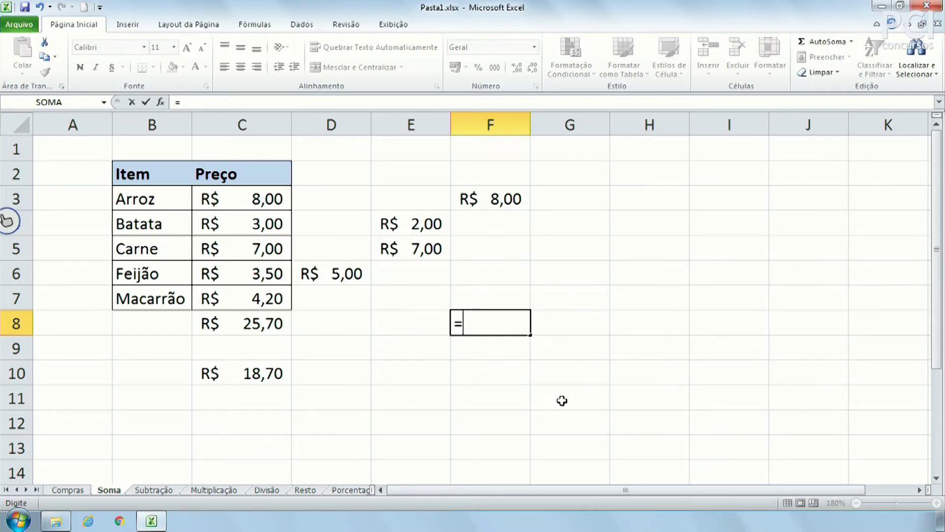
type("SO")
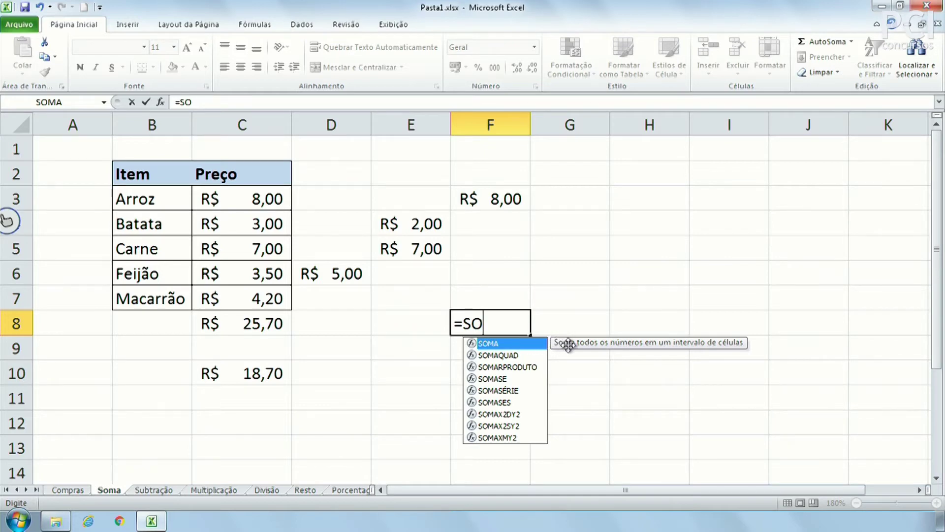
left_click_drag(627, 341, 612, 326)
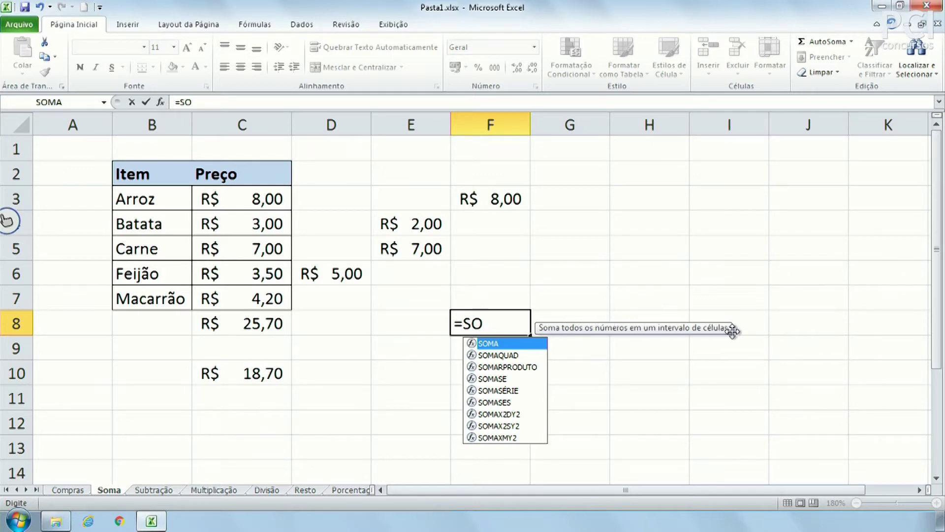
type("ma")
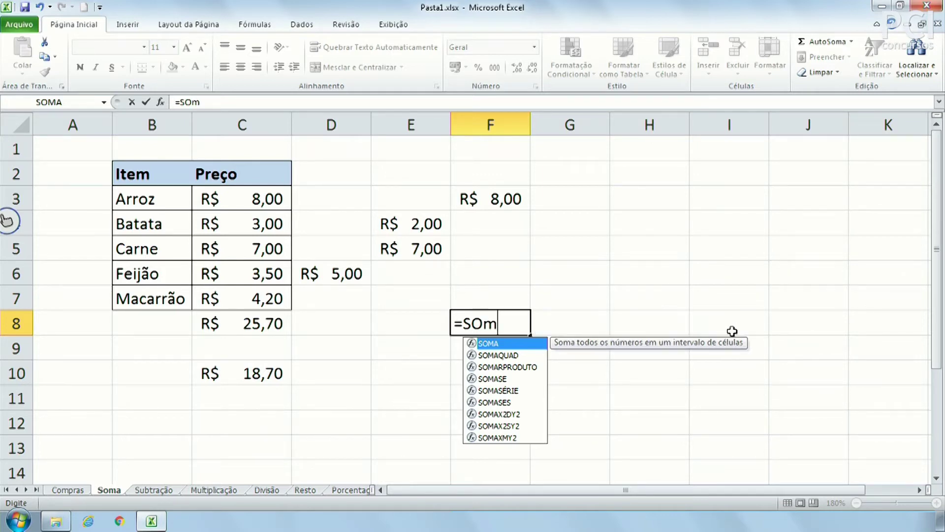
key("BackSpace")
key("BackSpace")
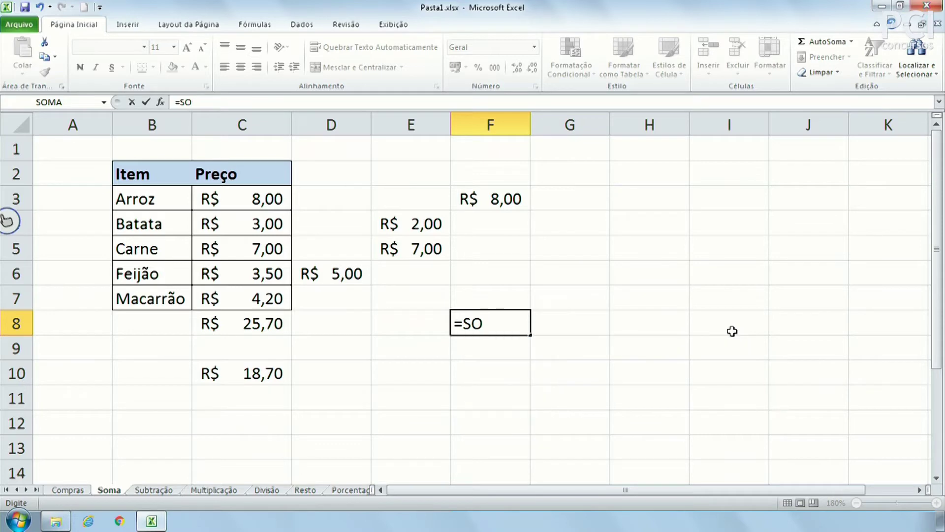
type("MA()")
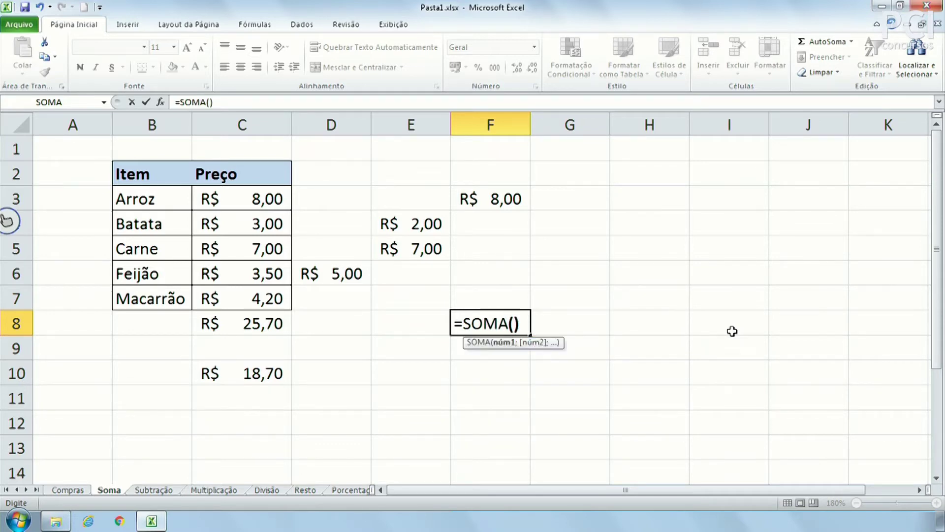
key("Return")
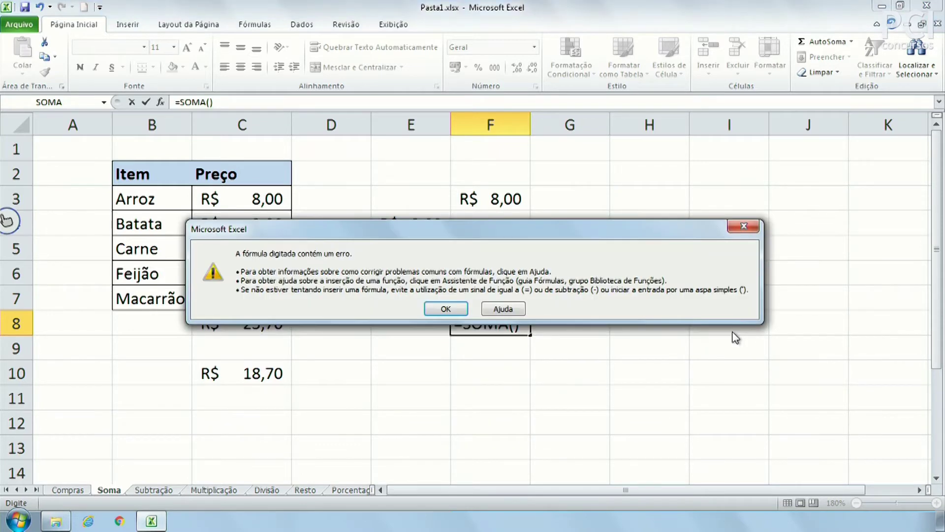
key("Return")
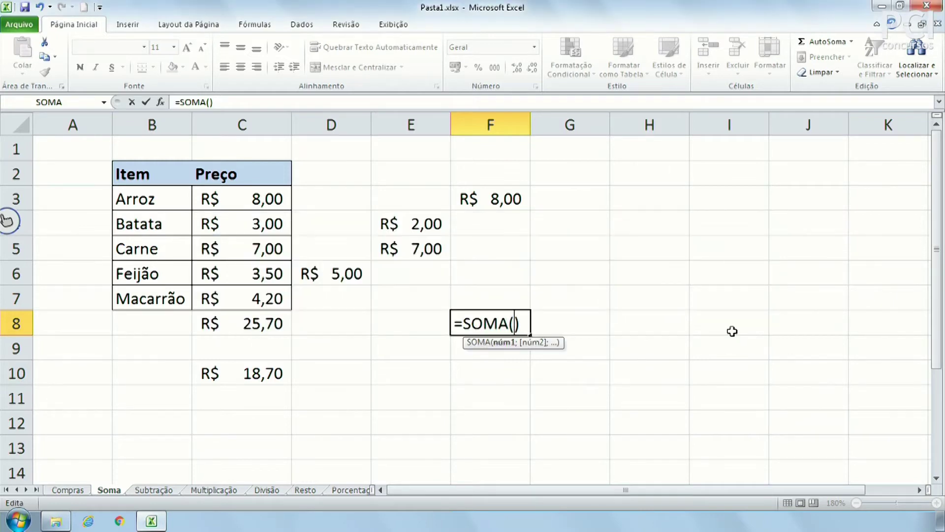
key("Escape")
type("=SOMA")
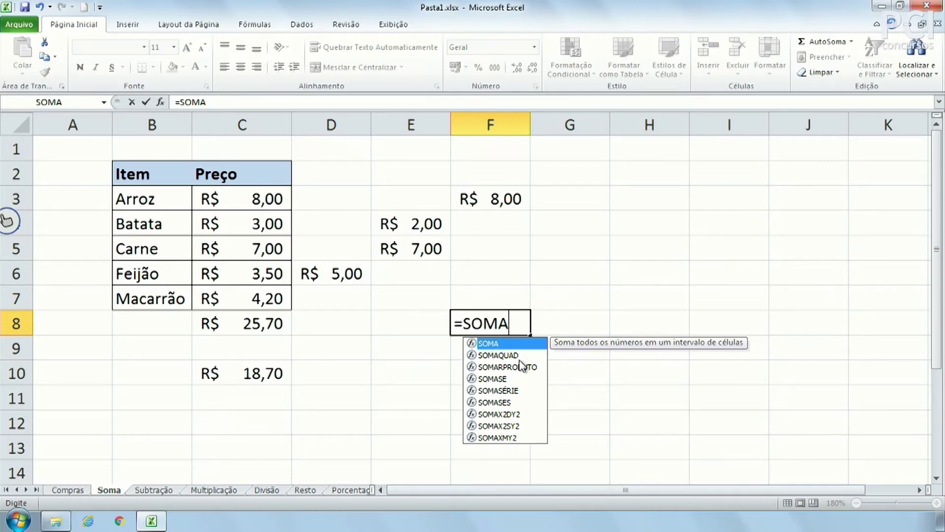
left_click(500, 378)
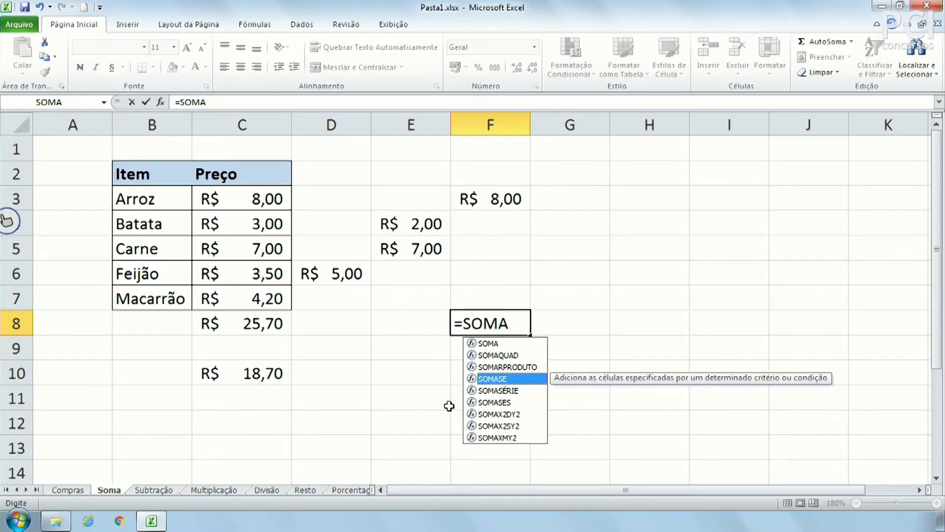
left_click(512, 391)
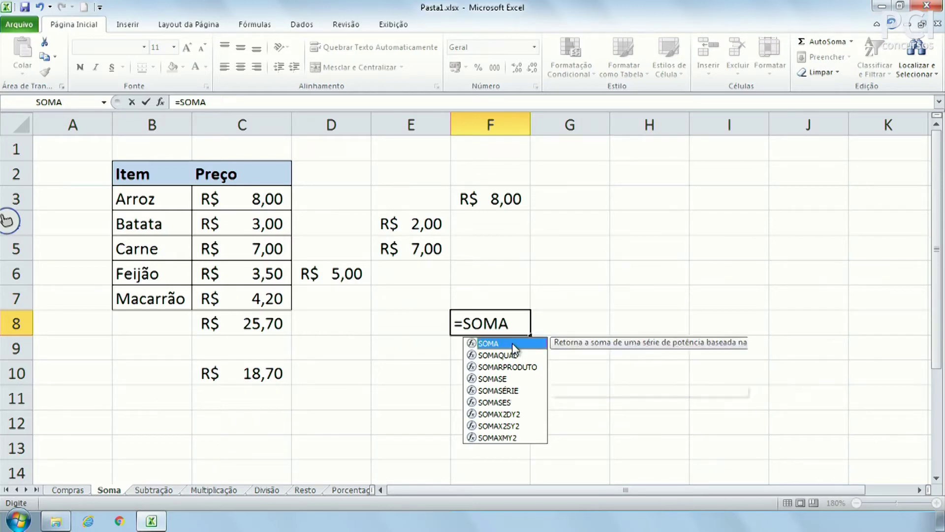
left_click(523, 320)
key("BackSpace")
key("BackSpace")
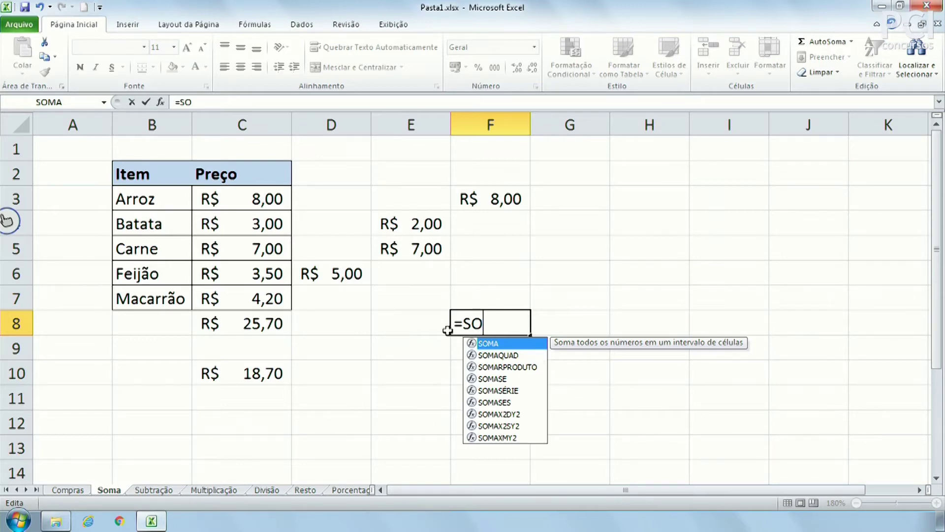
double_click(518, 347)
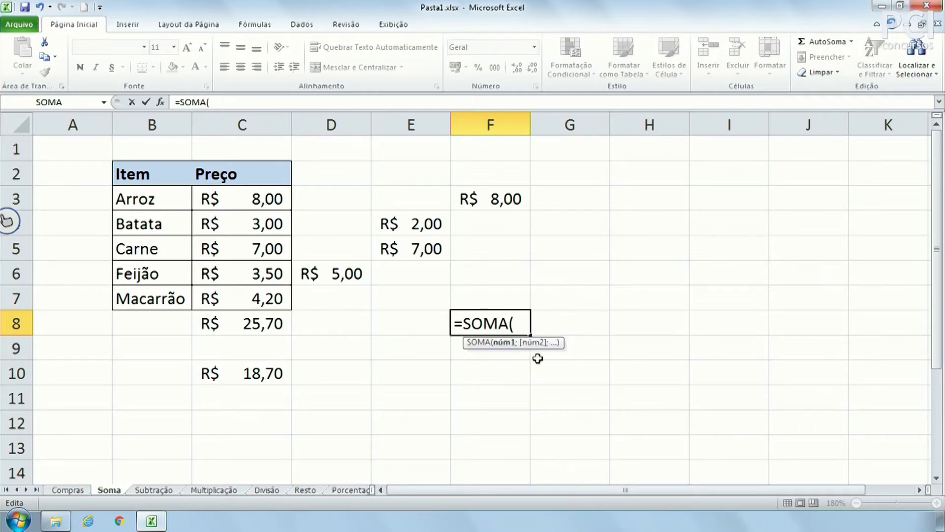
key("Escape")
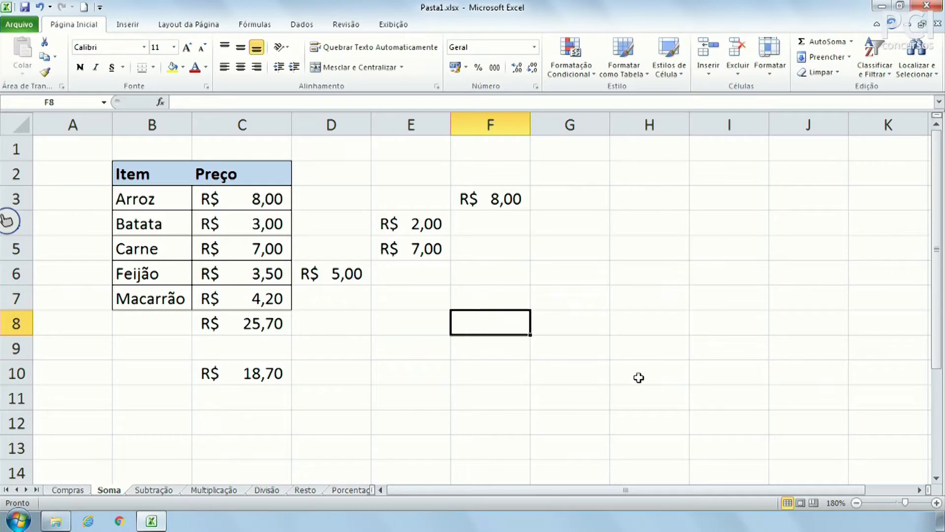
Start a SOMA formula in cell F8 with the price of Arroz, C3, as its first argument.
type("=")
left_click(196, 102)
type("som")
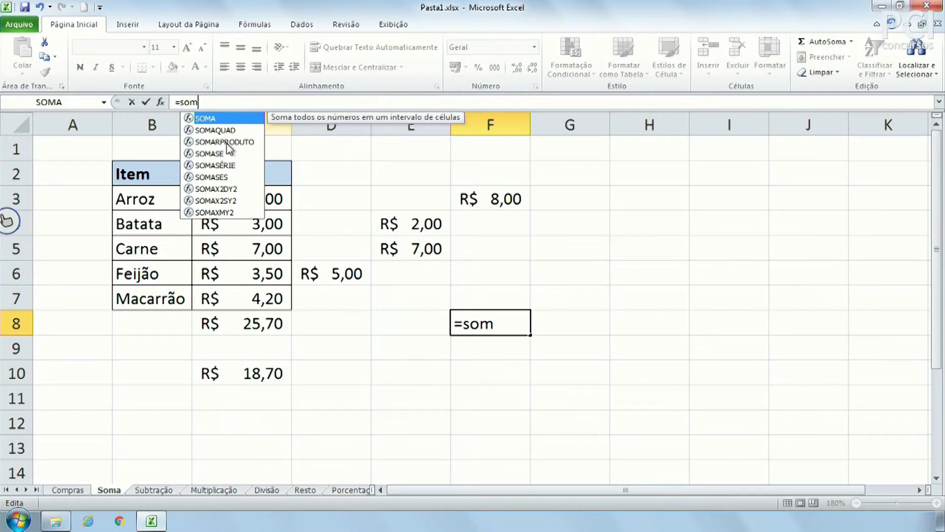
double_click(229, 120)
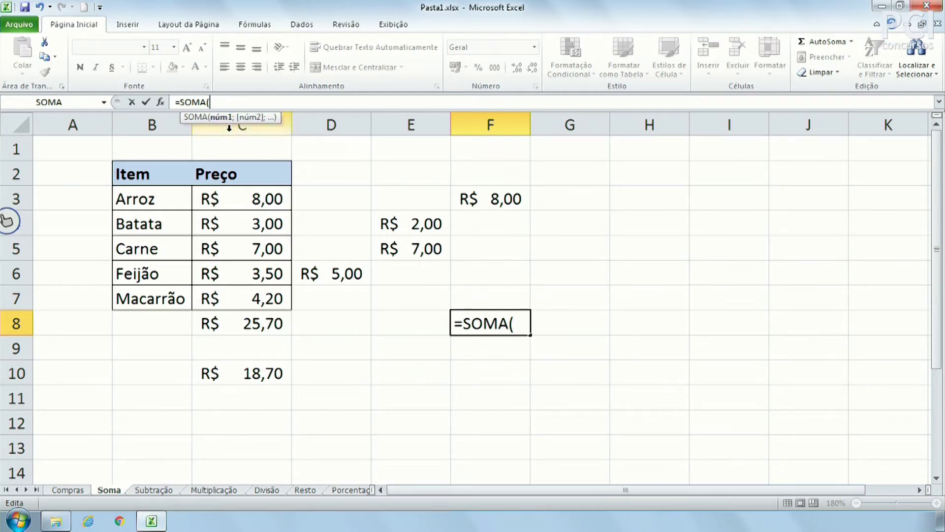
type("5")
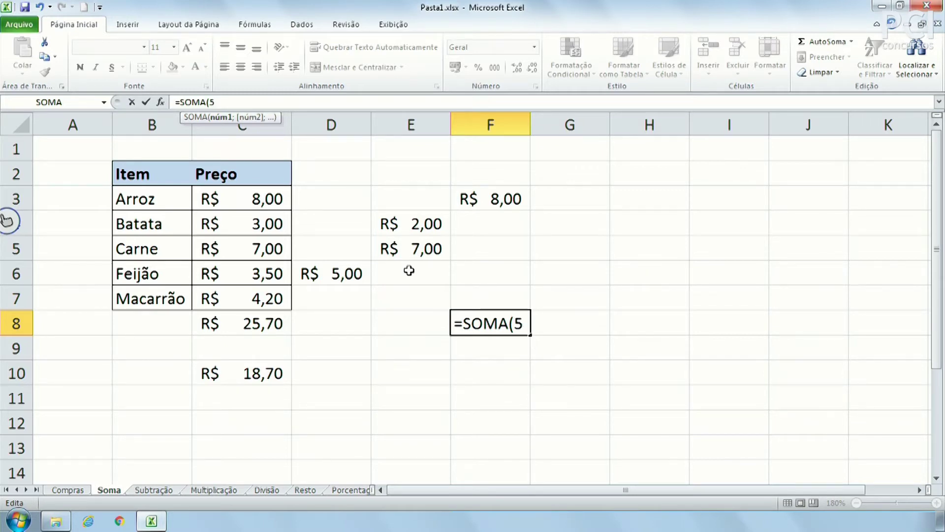
key("BackSpace")
left_click(272, 199)
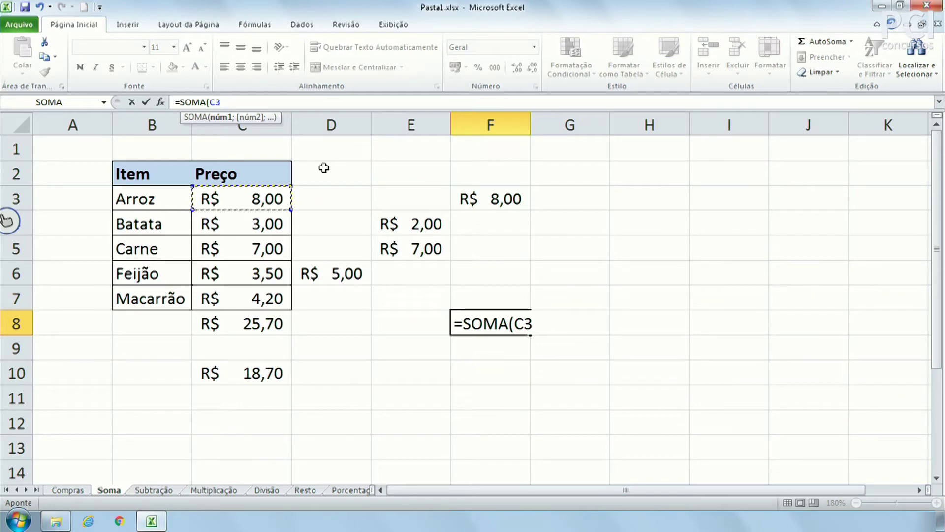
Add E4, the range C6:D6 and F3 as semicolon-separated arguments, completing =SOMA(C3;E4;C6:D6;F3) in F8.
type(";")
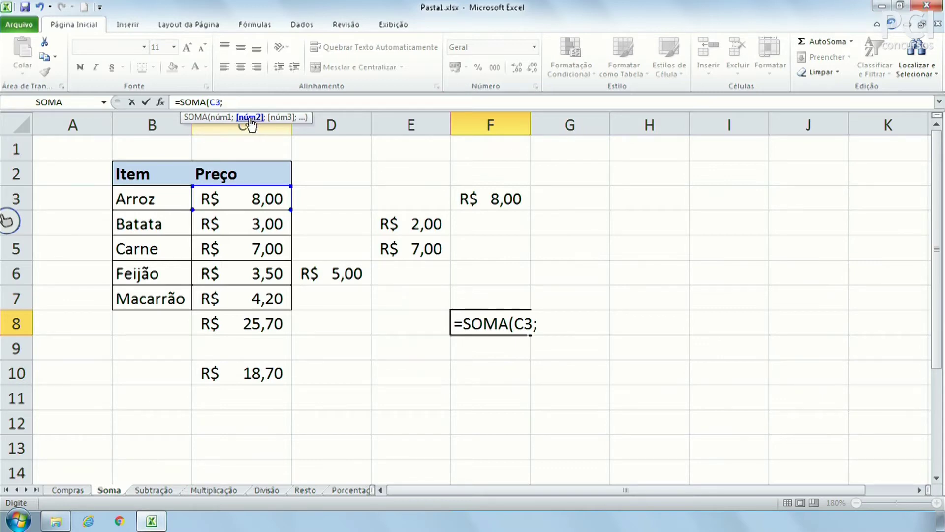
left_click(416, 225)
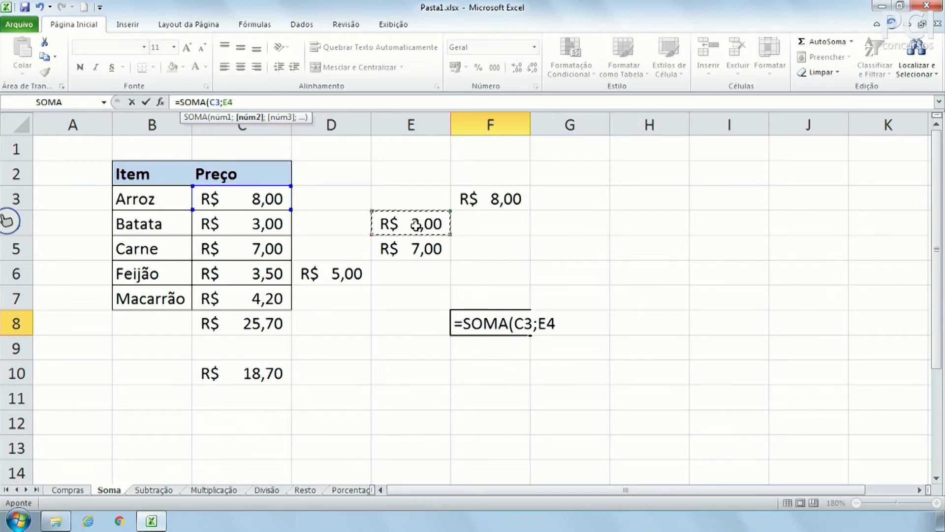
type(";")
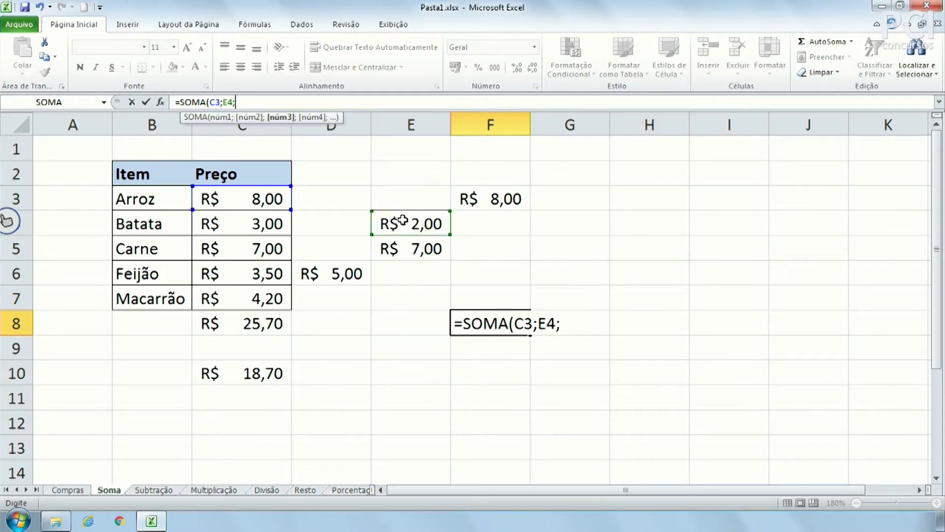
left_click(246, 274)
left_click_drag(294, 274, 345, 273)
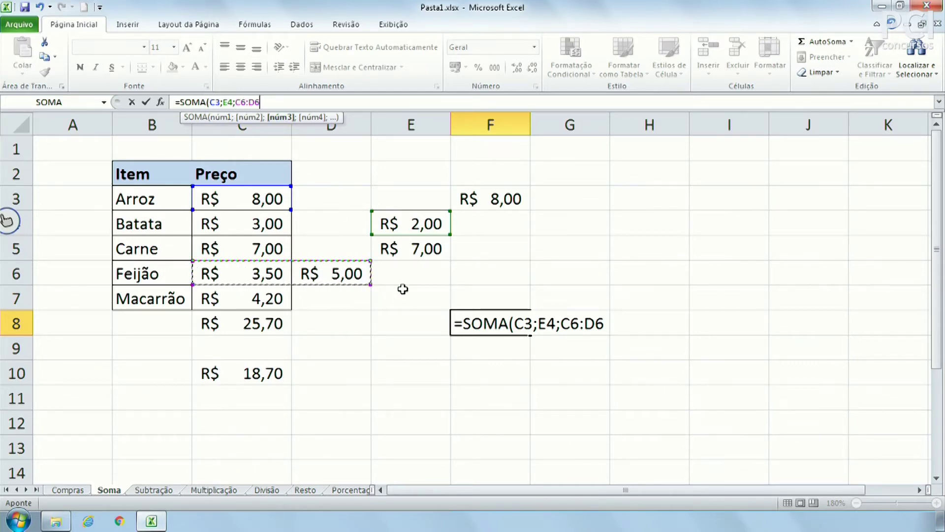
type(";")
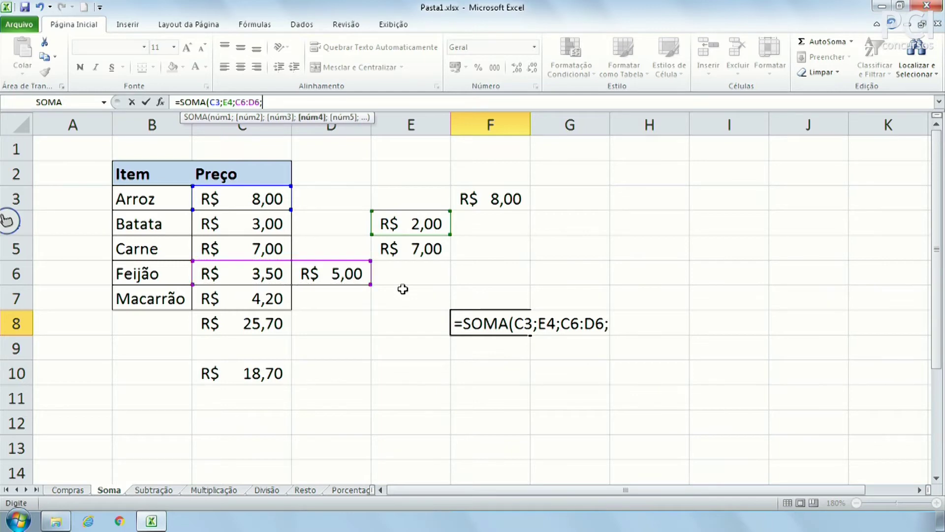
left_click(509, 197)
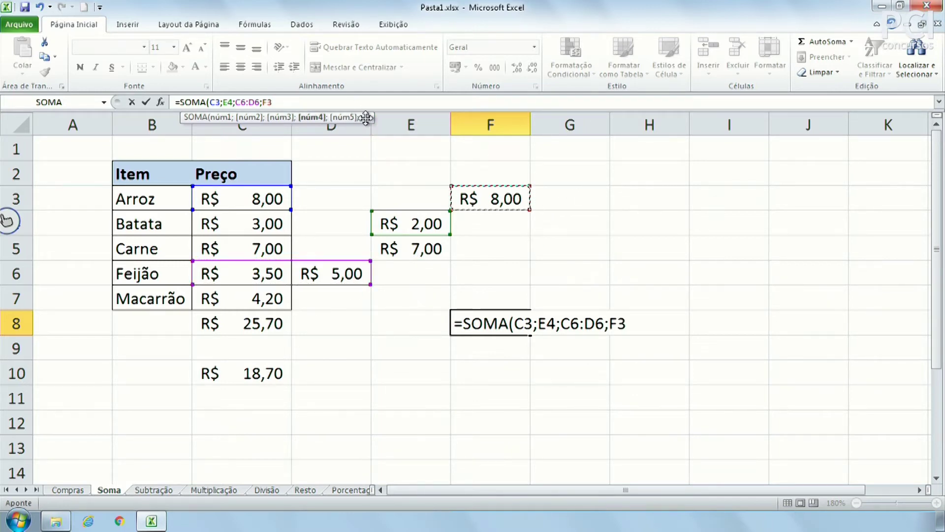
type(")")
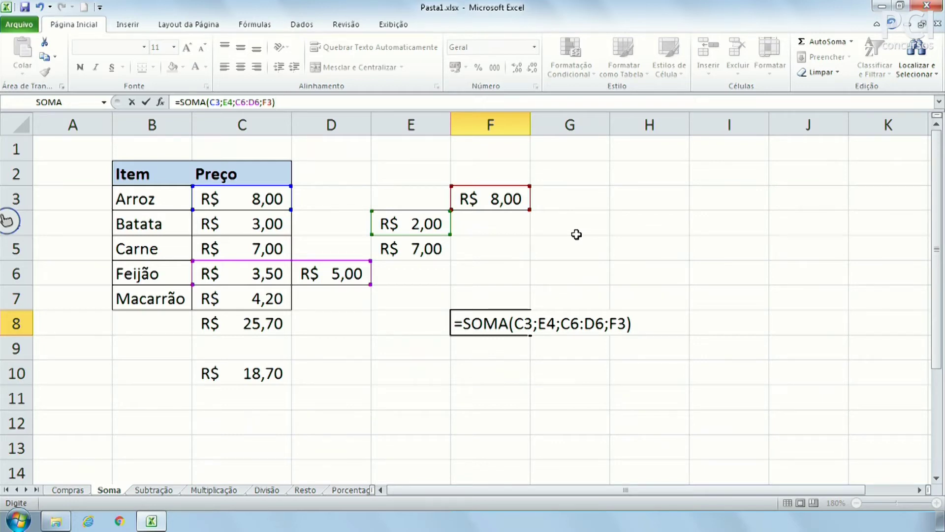
key("Return")
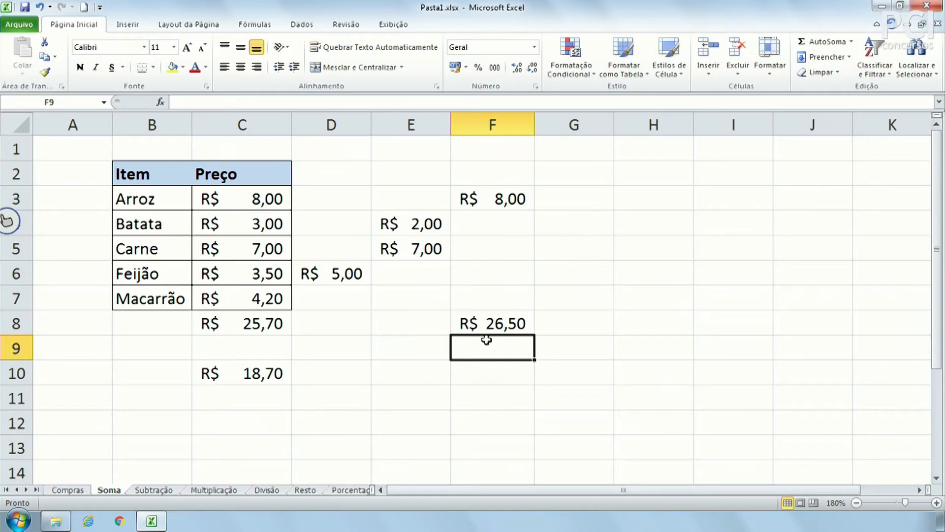
Add the constant 10 as a final argument, making the formula in F8 =SOMA(C3;E4;C6:D6;F3;10).
left_click(526, 319)
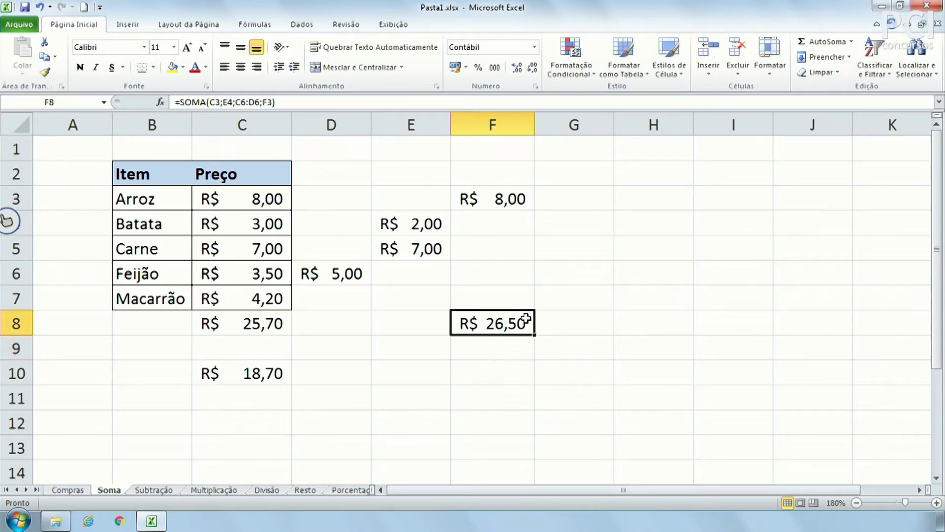
left_click(239, 102)
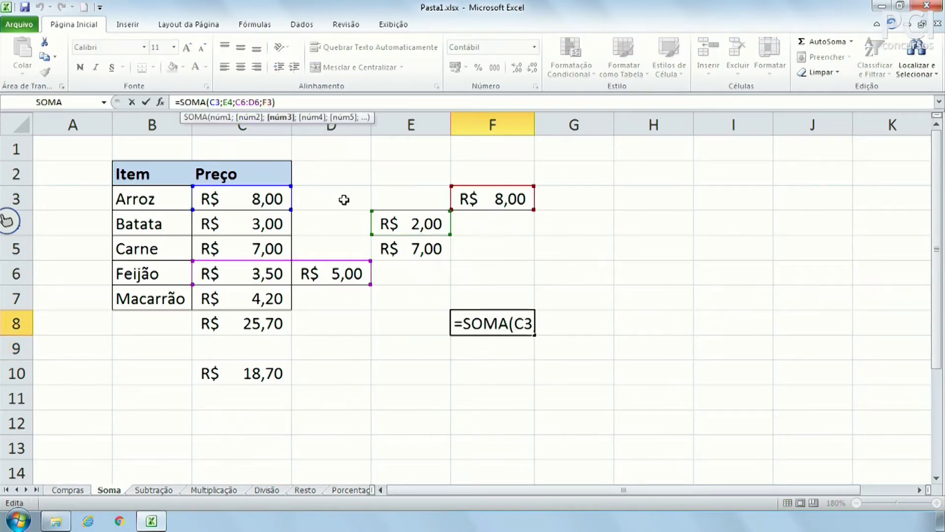
left_click(274, 102)
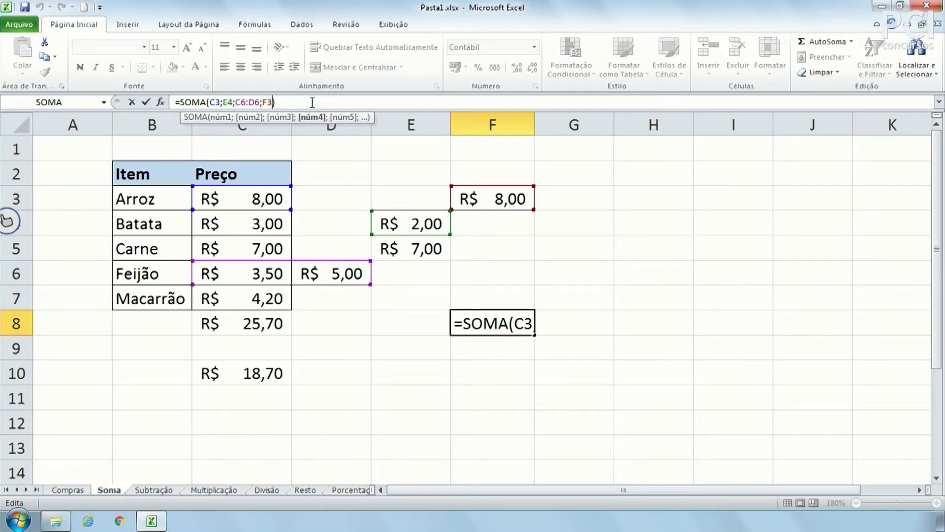
type(";5")
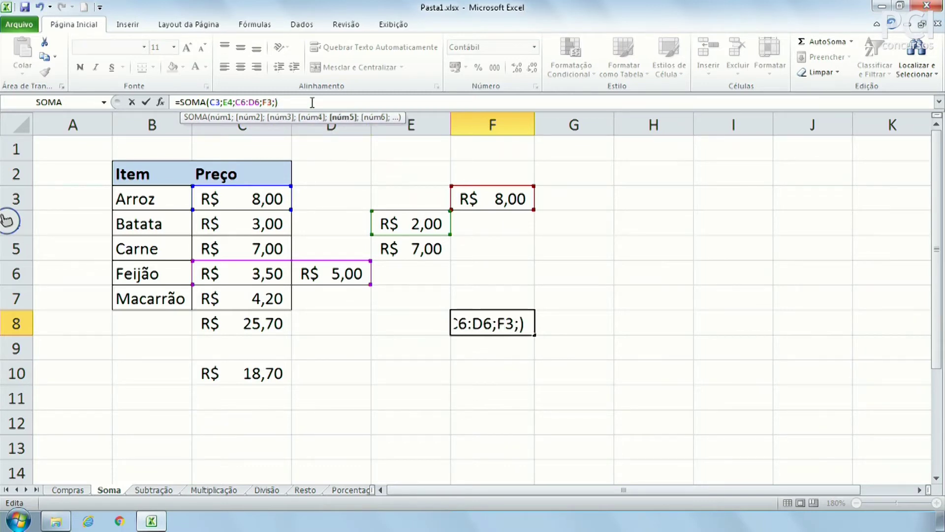
key("BackSpace")
type("10")
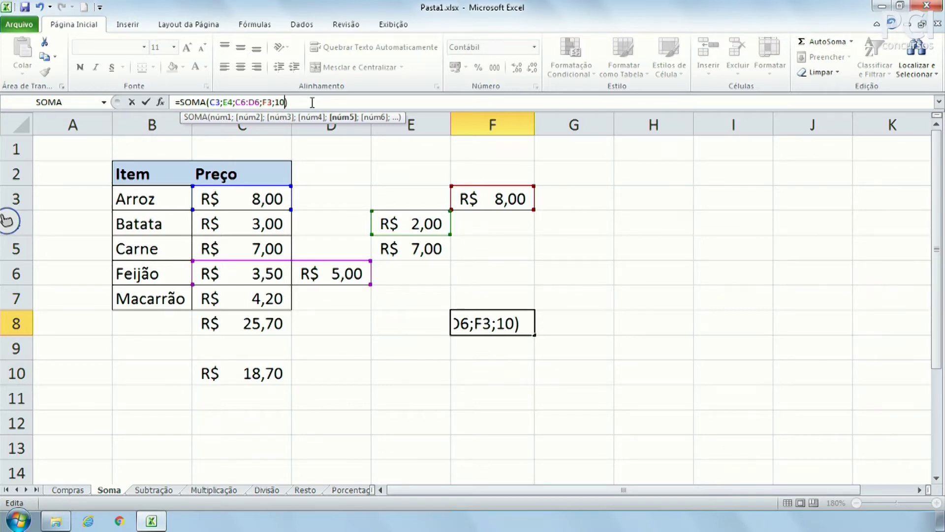
key("Return")
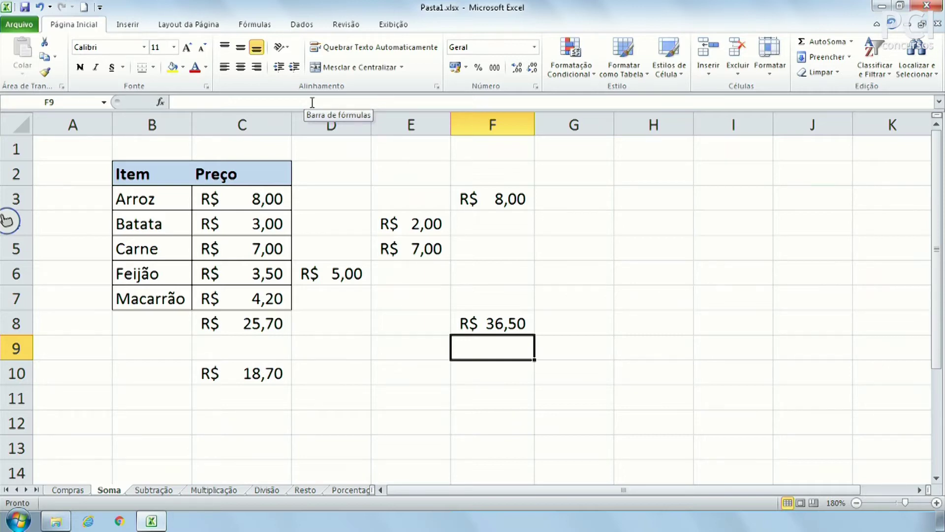
Review the addition results in C8:F10 and compare the formulas behind cells C8 and C10.
left_click_drag(237, 328, 523, 363)
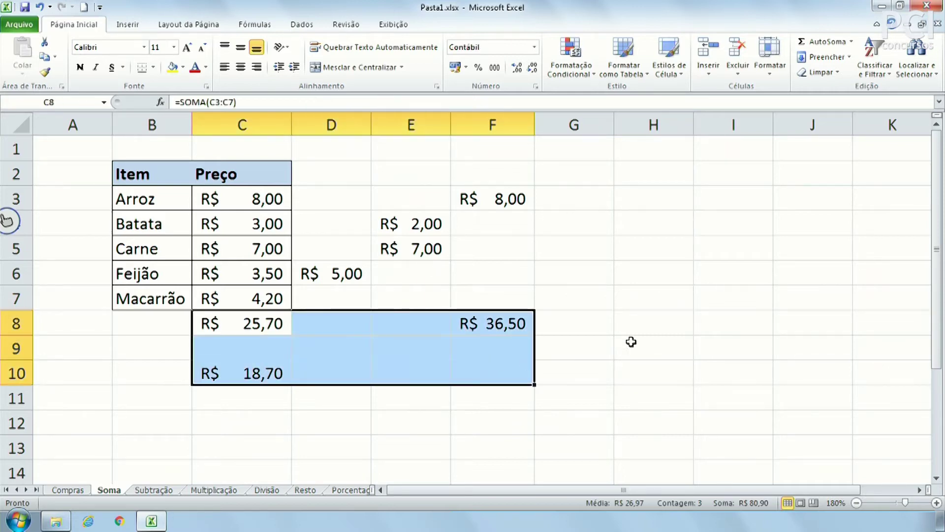
left_click(615, 347)
left_click(244, 319)
left_click(261, 376)
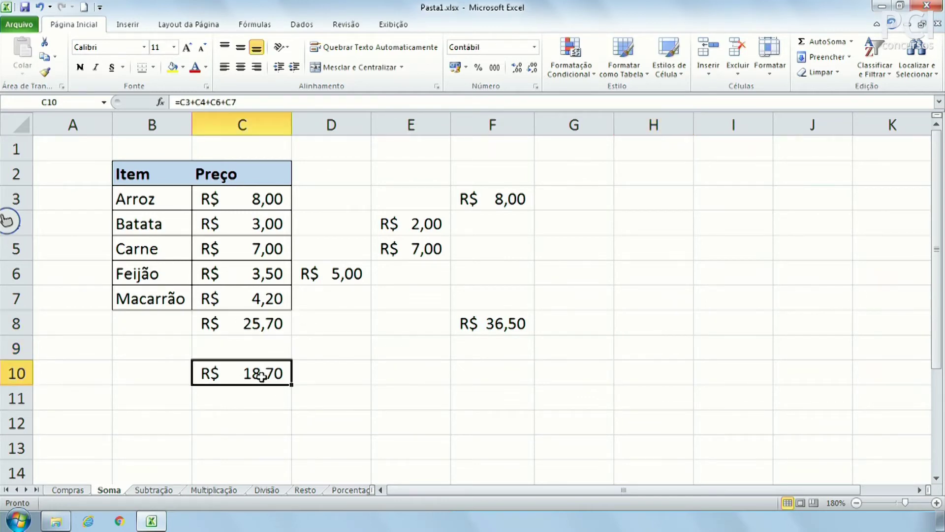
Inspect the cell references in the C10 addition formula alongside the SOMA range formula in C8.
left_click(266, 315)
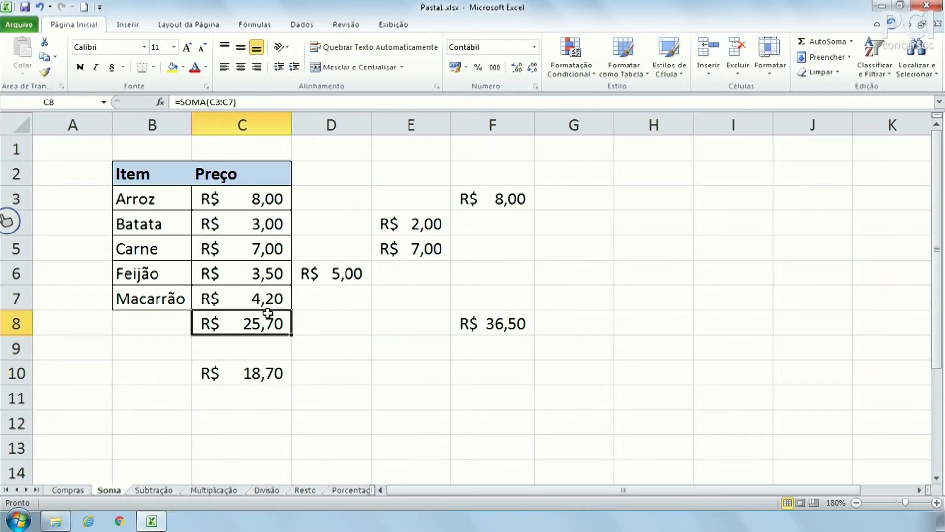
left_click(248, 374)
left_click_drag(237, 101, 210, 101)
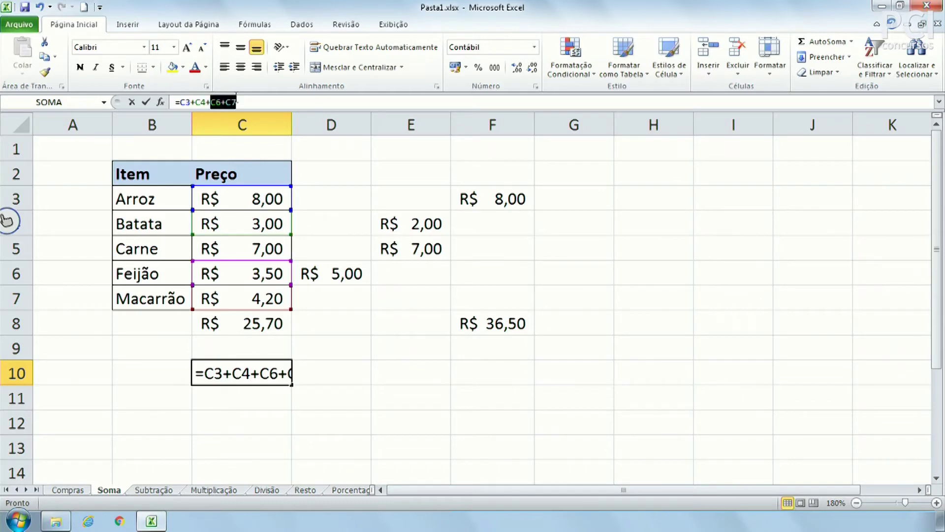
left_click(249, 102)
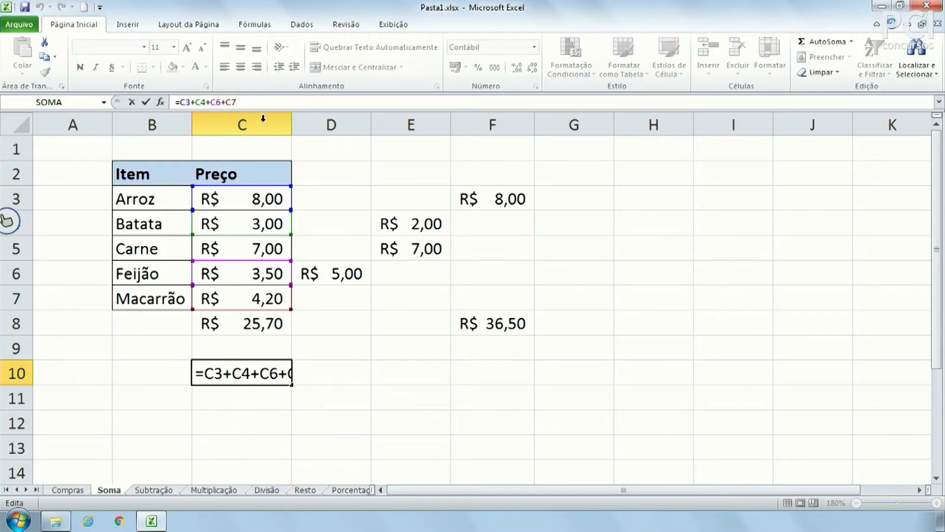
key("Escape")
left_click(393, 348)
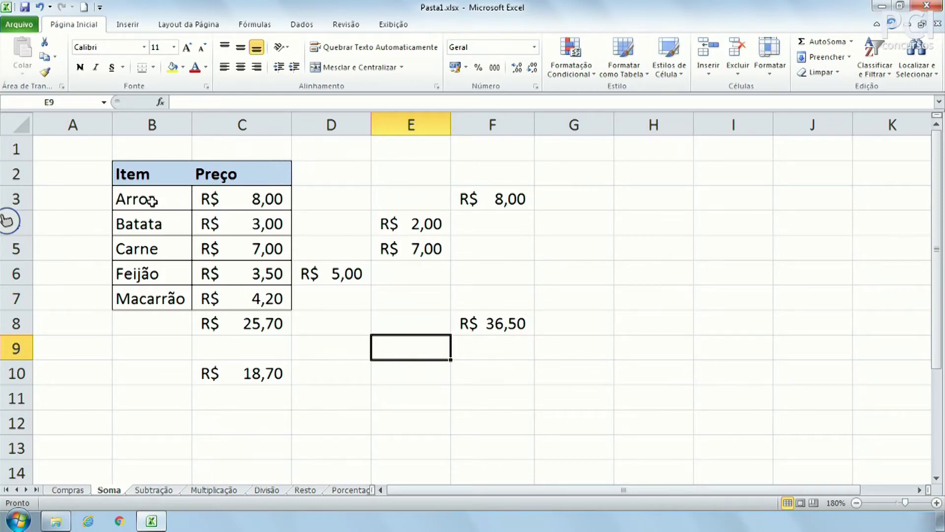
Copy the Item and Preço table B2:C7 from the Soma sheet to cell B2 of the Subtração sheet.
left_click_drag(146, 176, 247, 297)
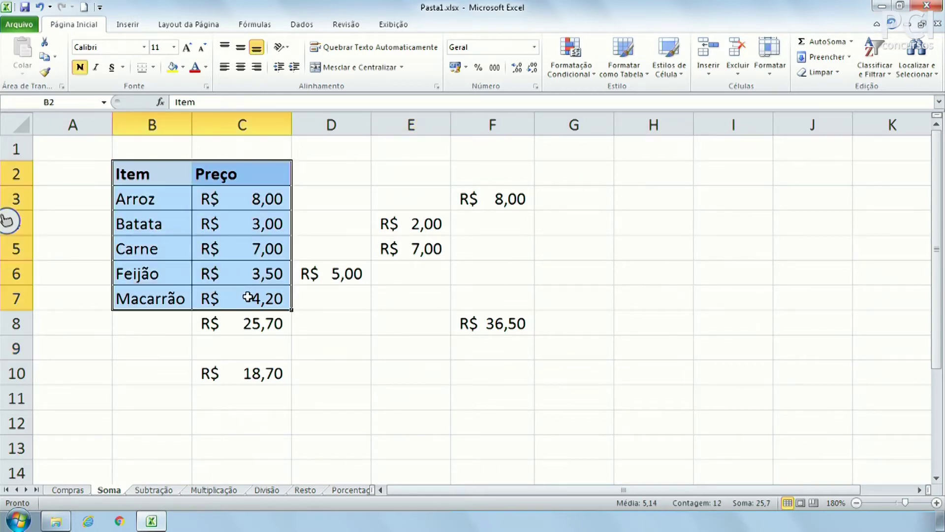
key("ctrl+c")
left_click(154, 490)
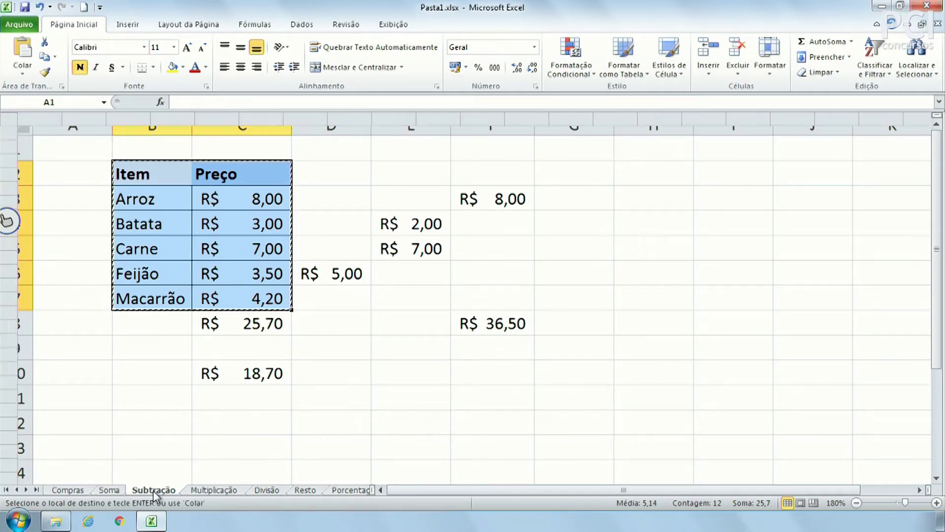
left_click(79, 148)
key("ctrl+v")
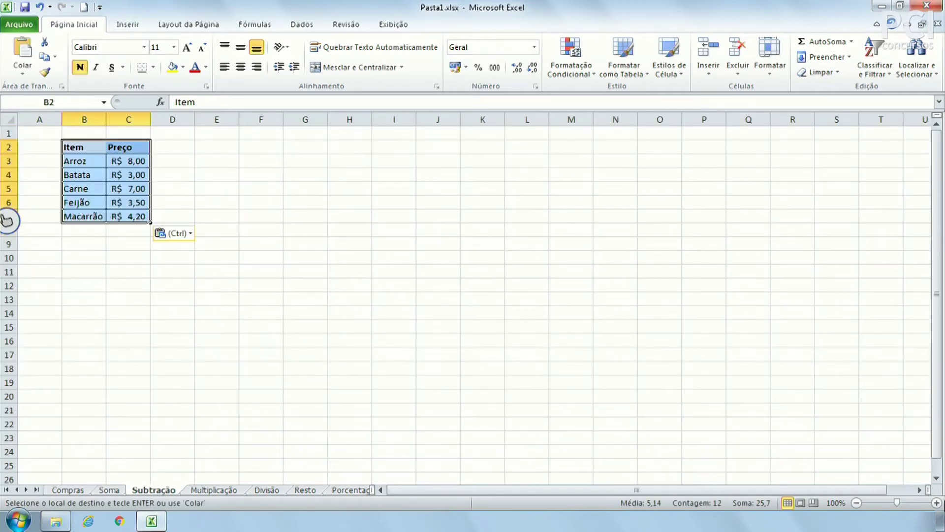
left_click_drag(897, 502, 908, 503)
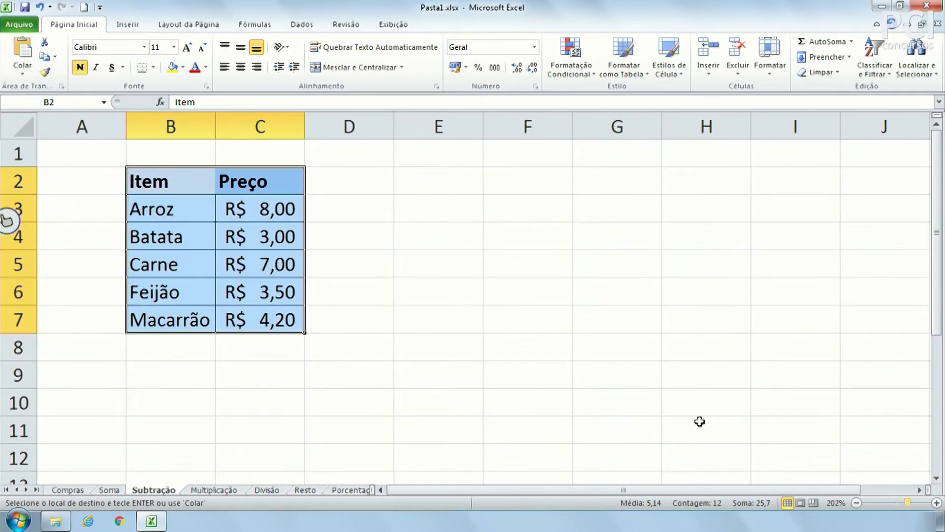
left_click(350, 236)
left_click(408, 352)
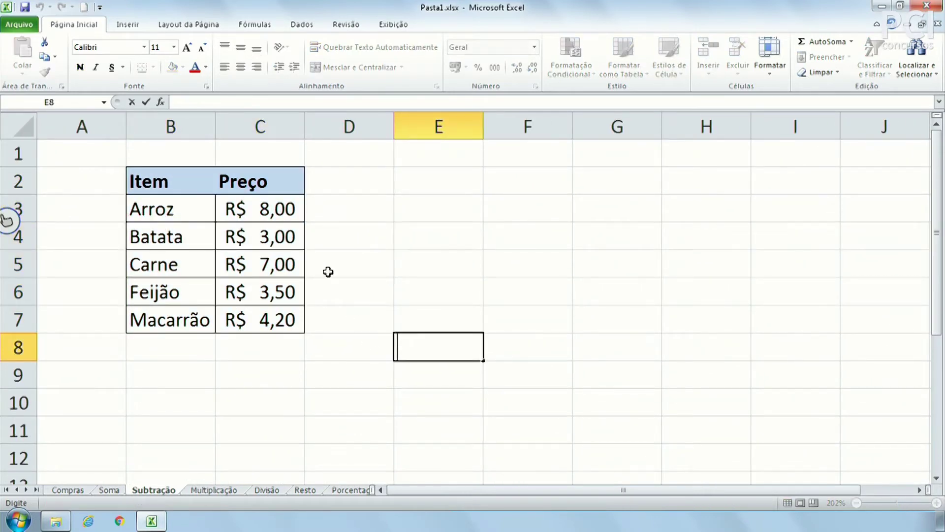
Total the prices in C3:C7 with AutoSum, placing the sum in C8.
left_click(285, 370)
left_click(245, 353)
left_click(184, 357)
left_click(260, 350)
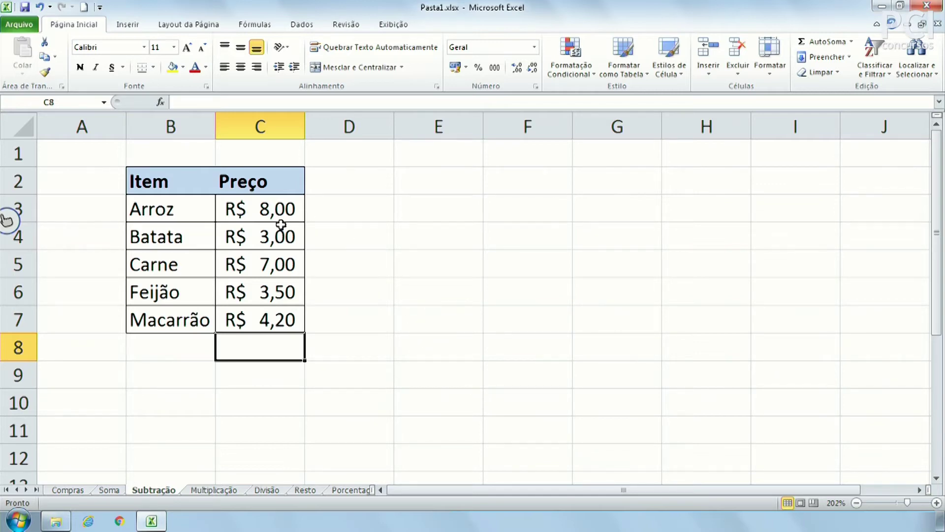
left_click_drag(278, 211, 274, 323)
left_click(826, 40)
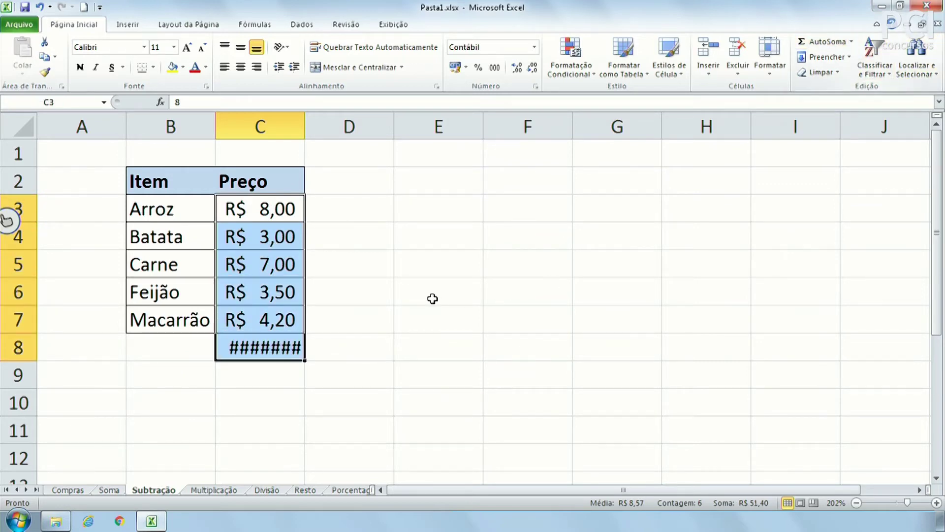
Fit column C to its contents and widen it slightly more to give the total in C8 room.
left_click(433, 294)
double_click(306, 122)
key("Down")
key("Down")
key("Down")
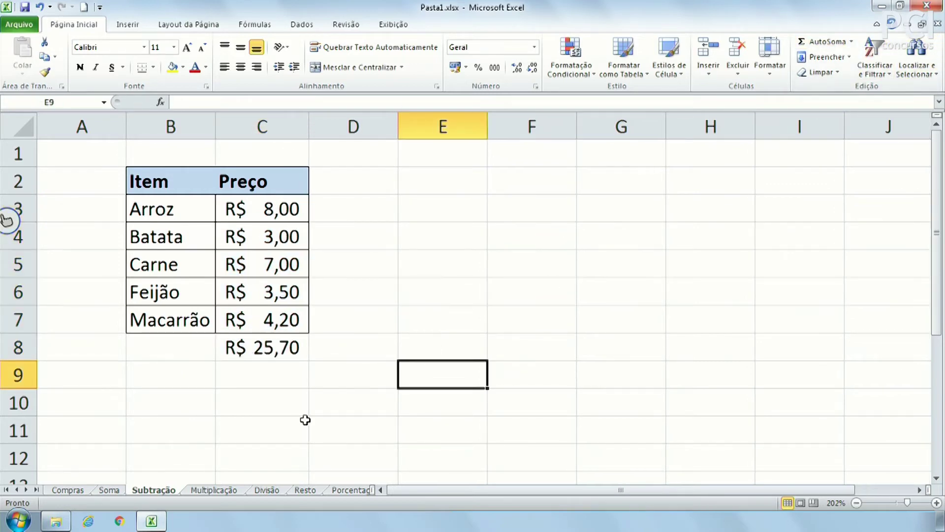
left_click(293, 358)
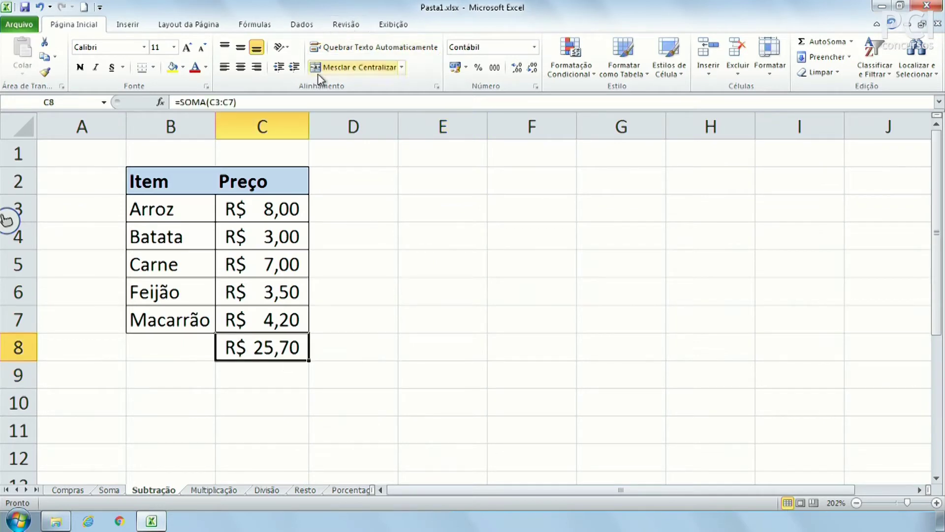
left_click_drag(309, 123, 318, 123)
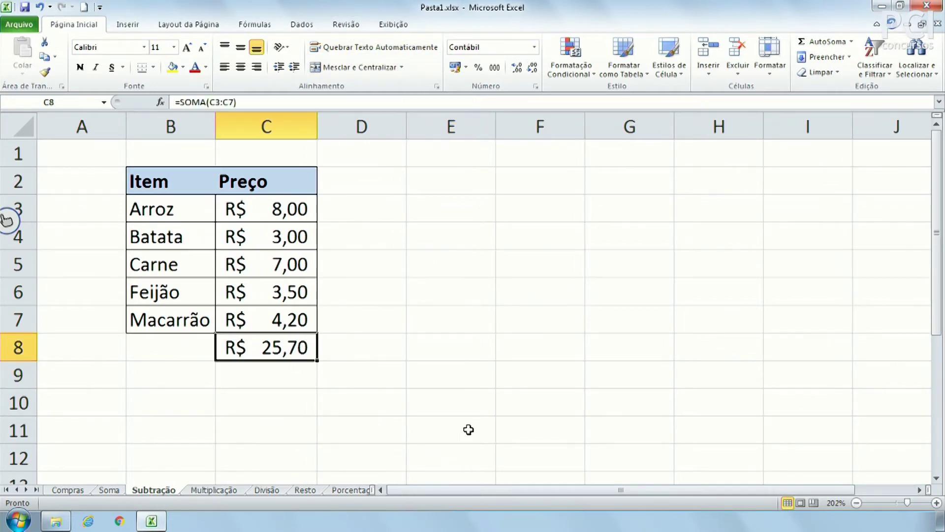
Enter the label Dinheiro in B10 and the amount 30 beside it in C10.
left_click(468, 429)
left_click(186, 409)
left_click(241, 403)
left_click(172, 419)
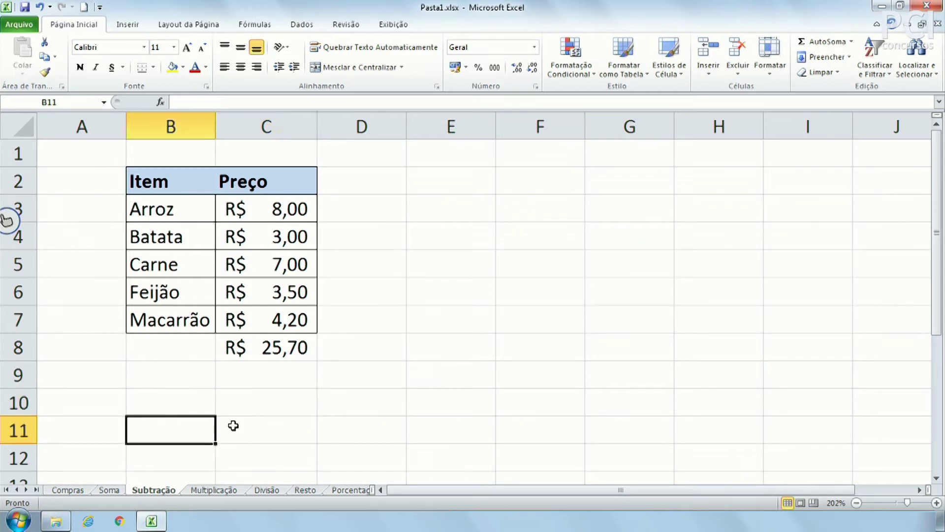
left_click(293, 410)
left_click(190, 405)
left_click(246, 403)
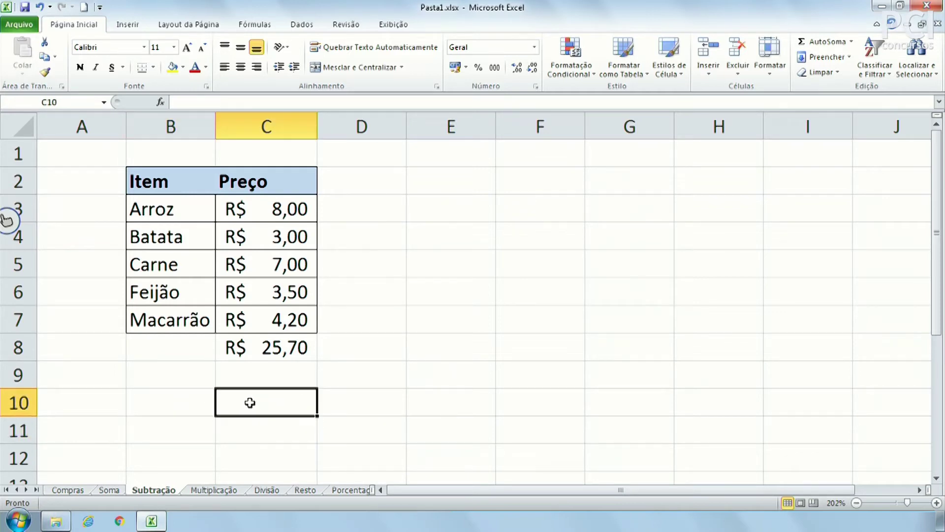
key("Left")
type("Dinheiro")
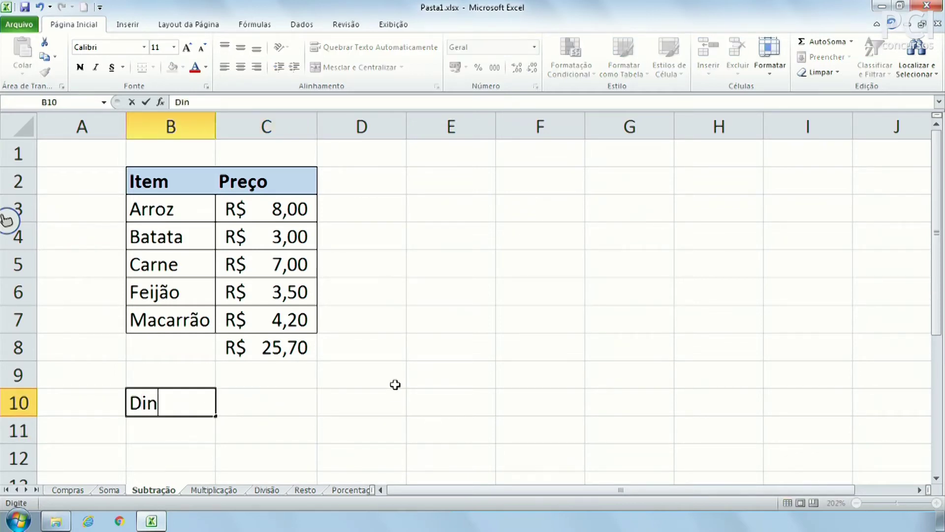
key("Tab")
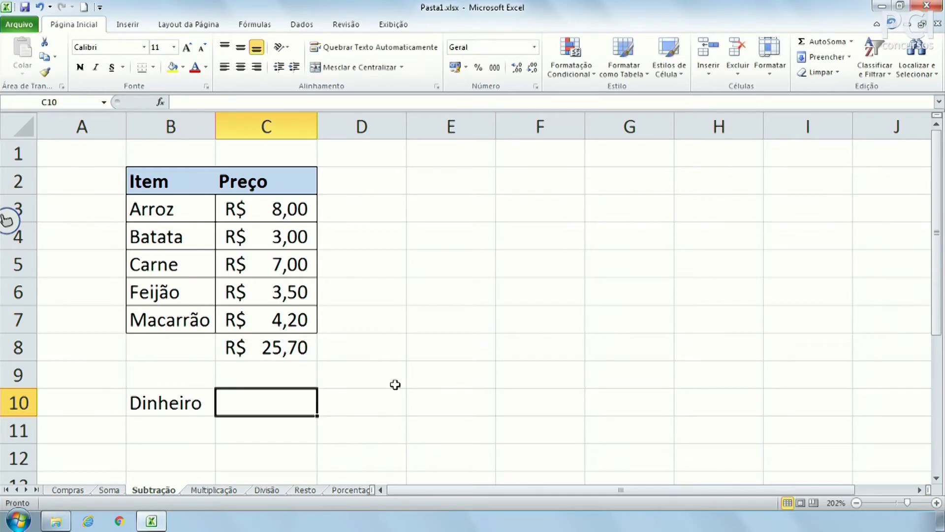
type("30")
key("Return")
left_click(396, 384)
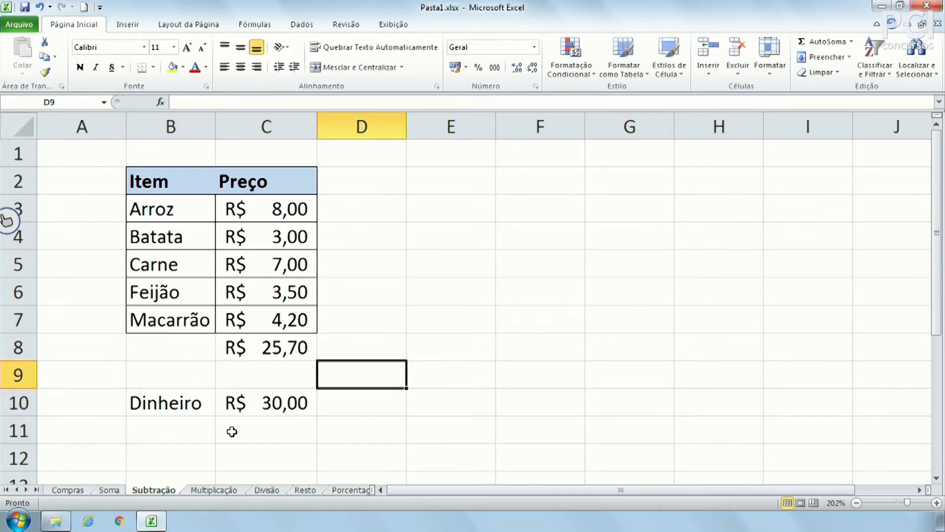
Label cell B11 as Troco, below Dinheiro.
left_click(167, 436)
type("Troca")
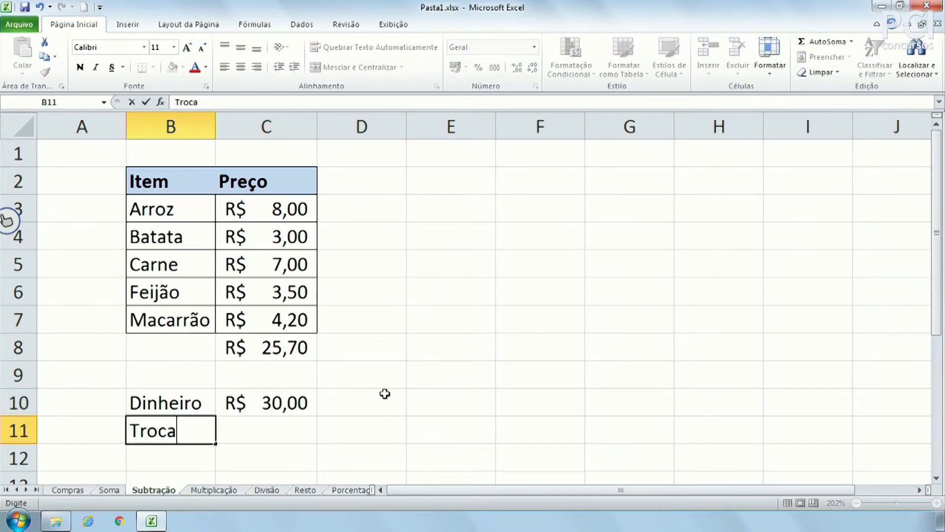
key("Return")
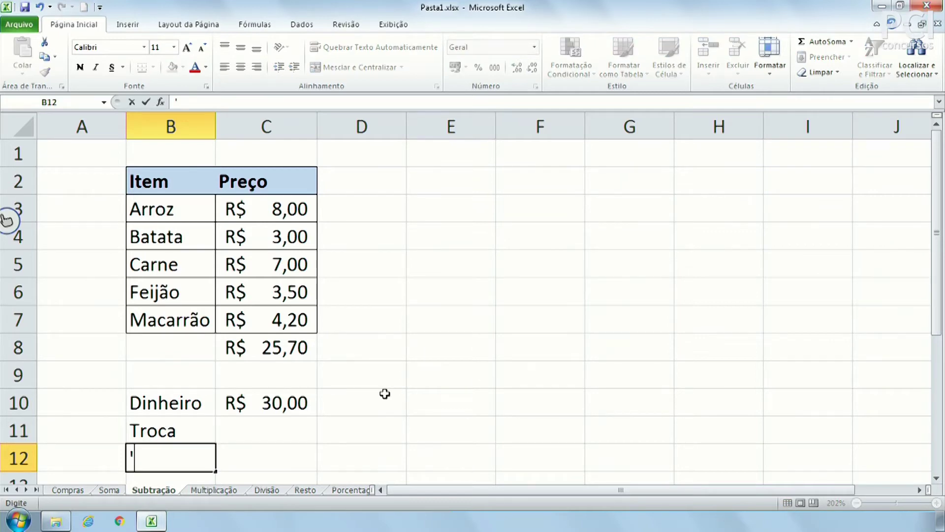
key("Up")
key("F2")
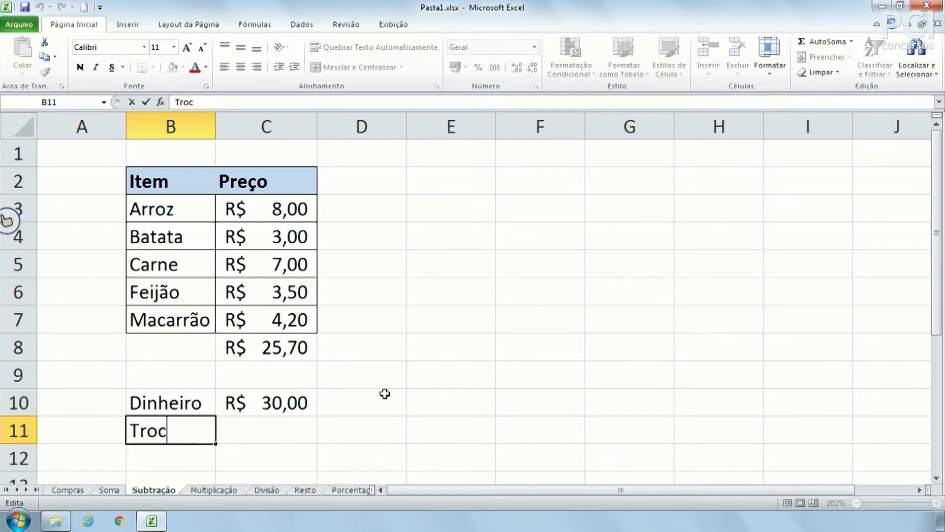
key("BackSpace")
type("o")
key("Return")
Calculate the change in C11 by subtracting the total from the cash with the formula =C10-C8.
left_click(268, 431)
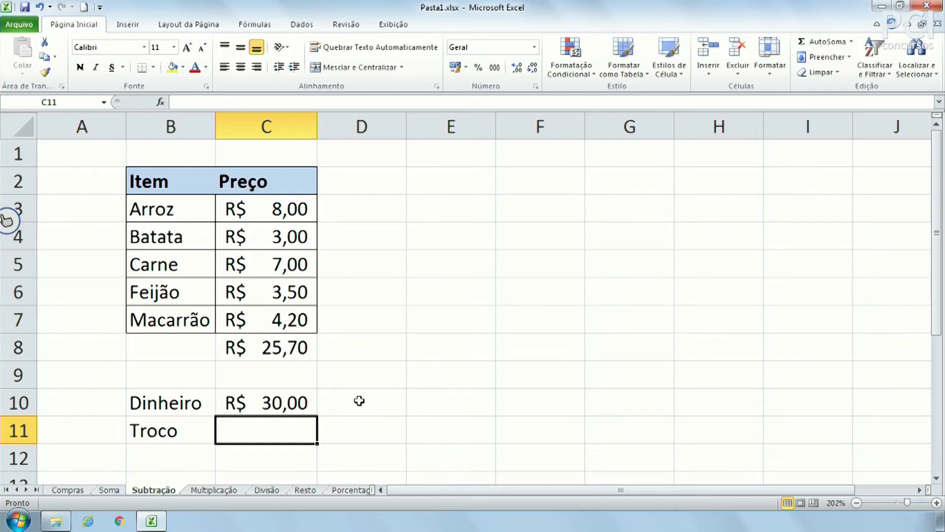
type("=")
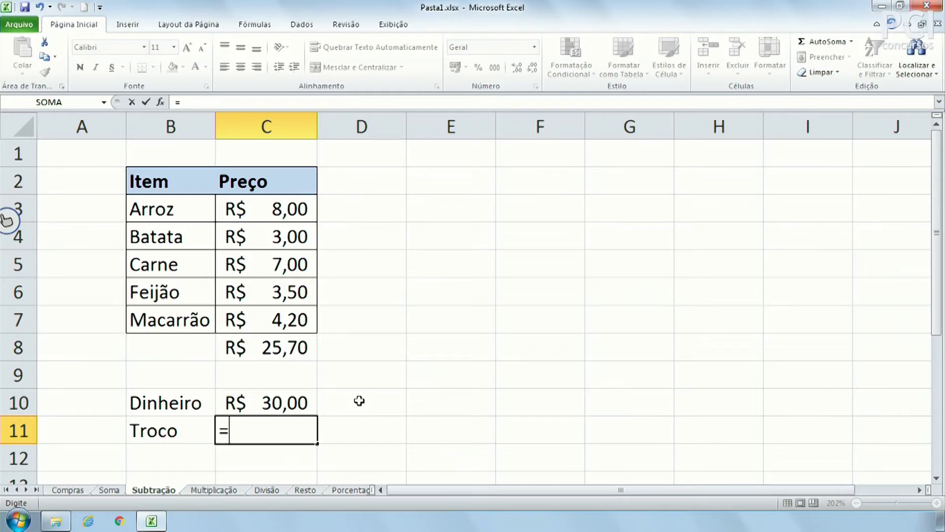
left_click(288, 403)
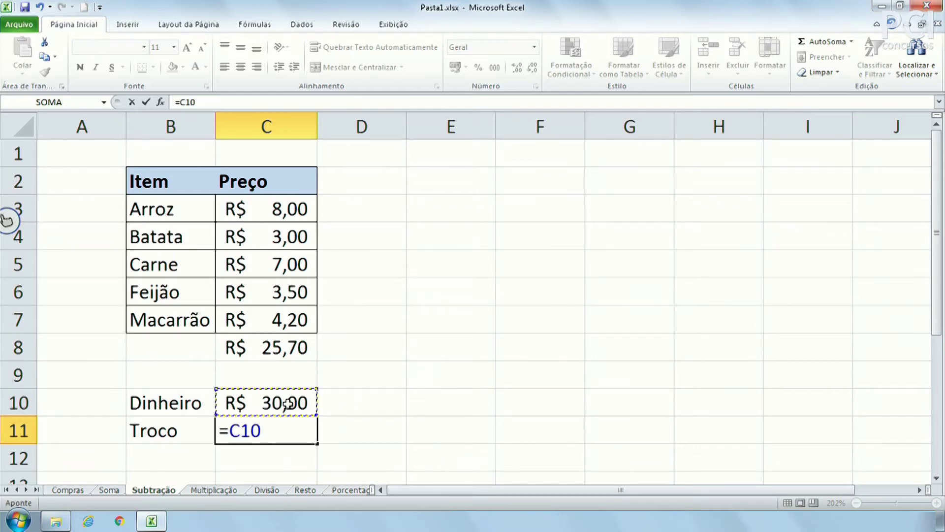
type("-")
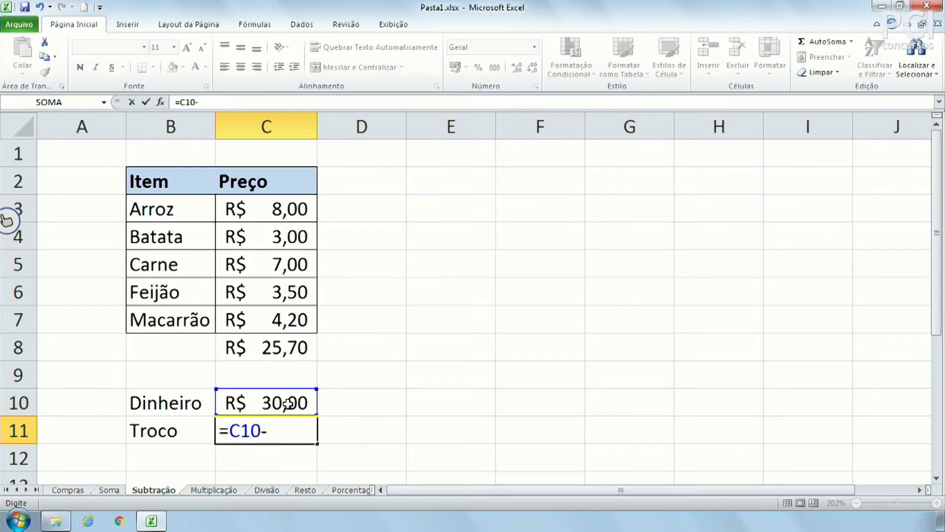
left_click(289, 347)
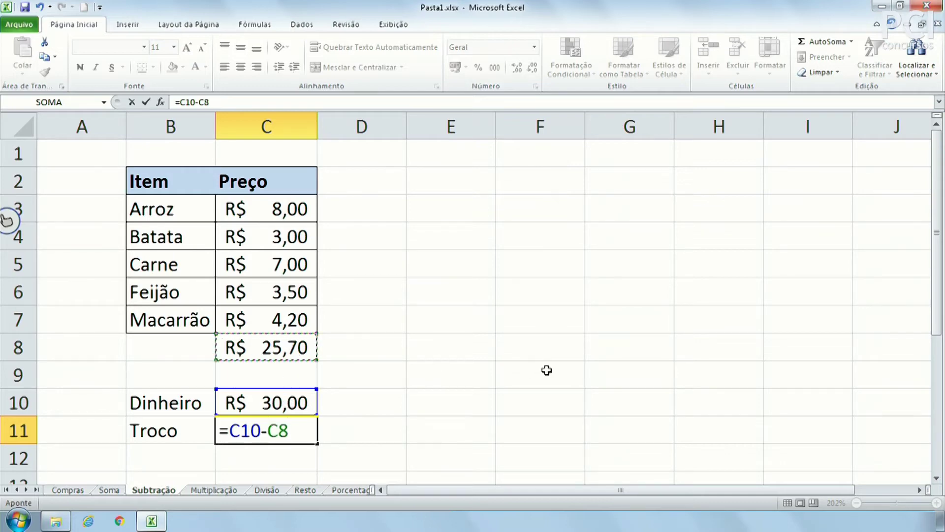
key("Return")
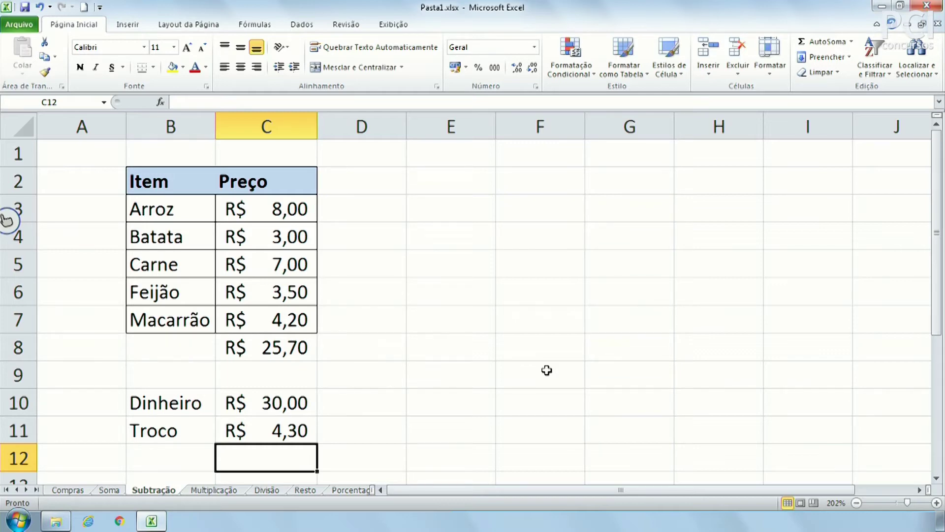
Set the Dinheiro amount in C10 to 25.
key("Up")
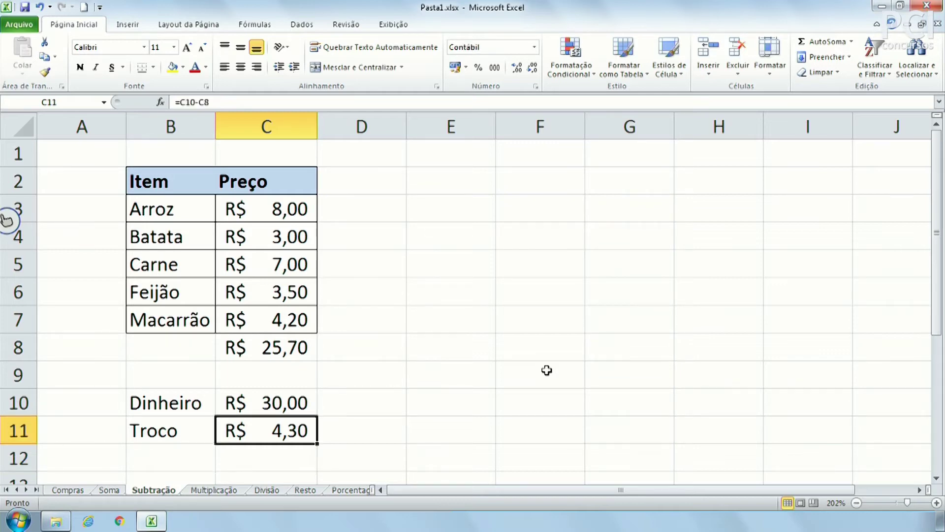
key("Up")
type("25")
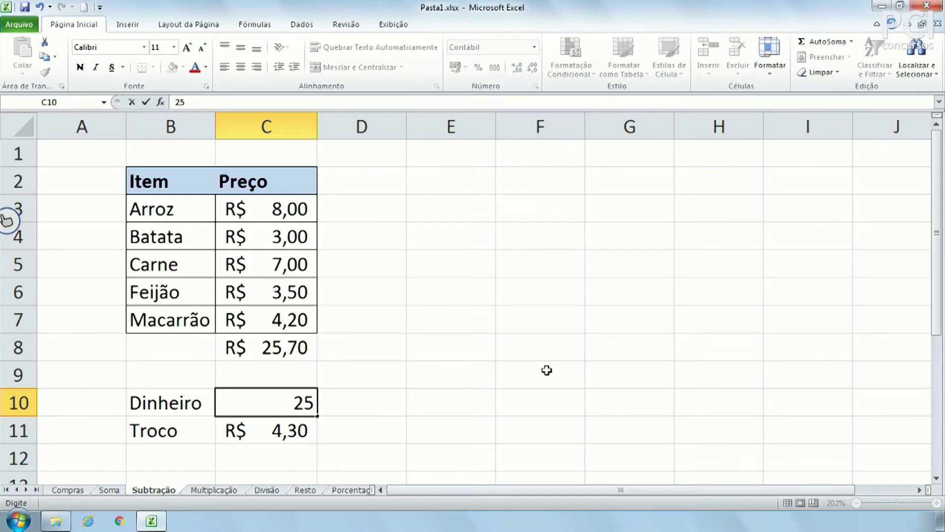
key("Return")
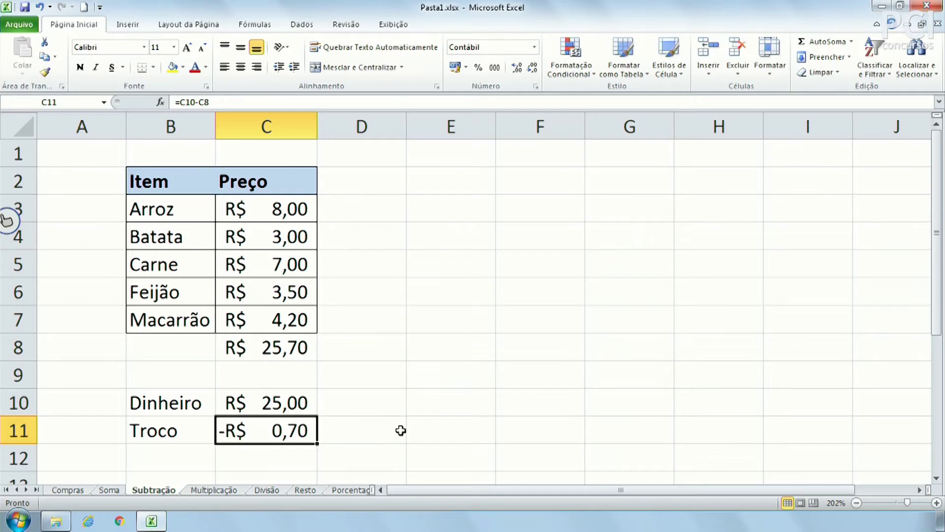
Examine the Troco result in C11 against the total in C8 and the Dinheiro amount in C10.
left_click(335, 300)
left_click(373, 352)
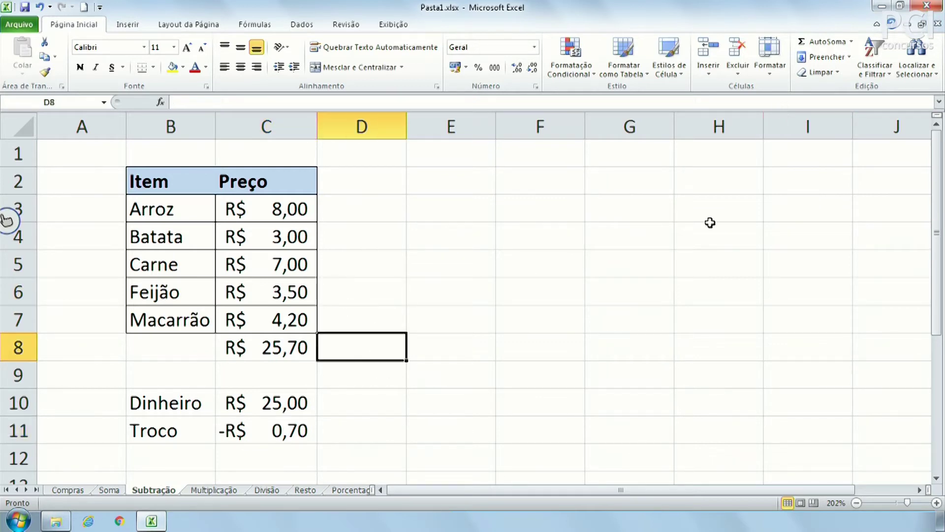
left_click(397, 301)
left_click(457, 280)
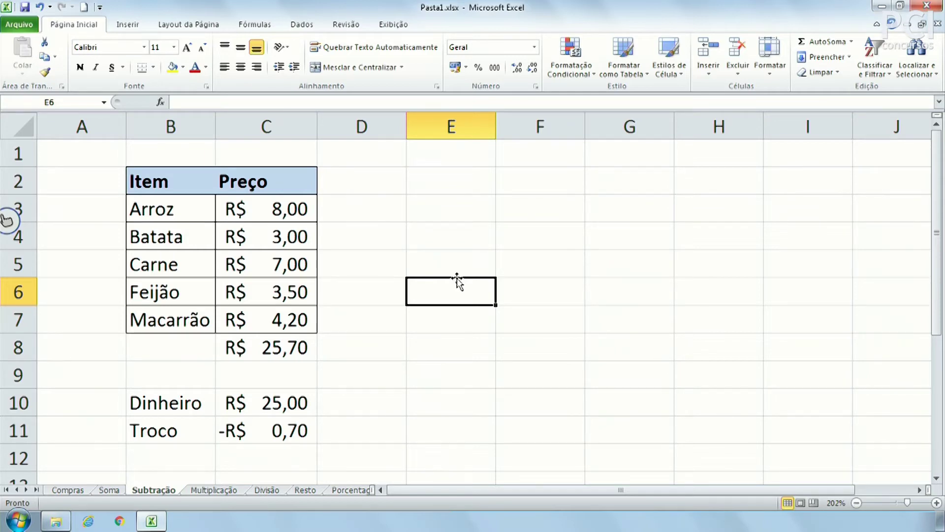
left_click(372, 413)
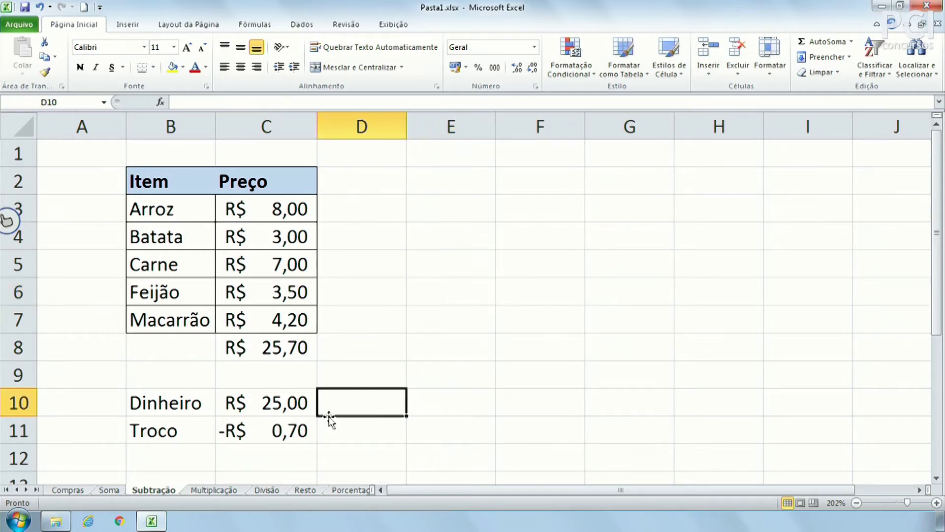
left_click(291, 356)
left_click(283, 422)
left_click(289, 403)
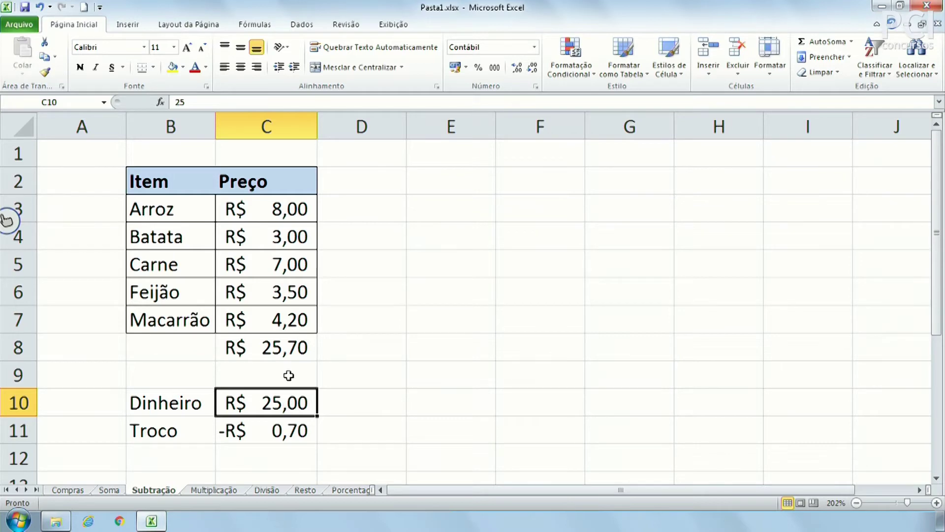
Clear the total from cell C8 below the price list.
left_click(190, 101)
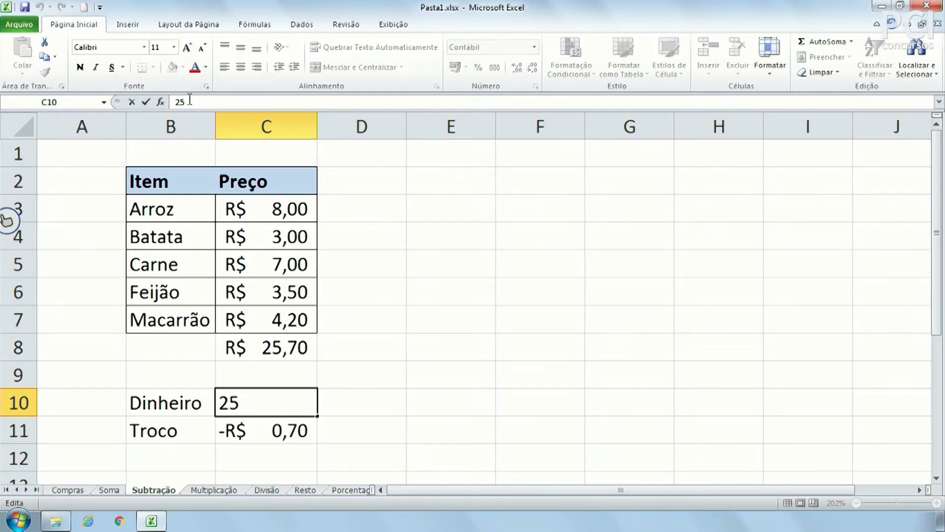
left_click(425, 311)
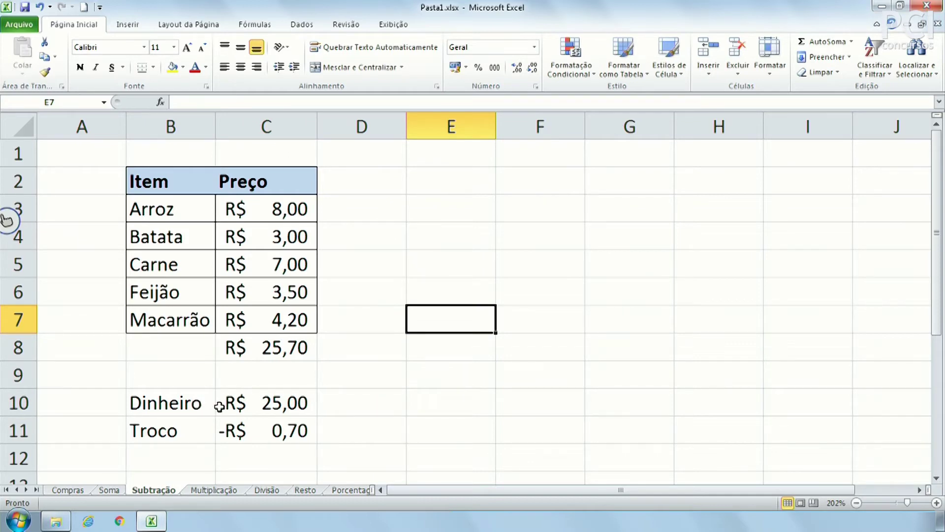
left_click(266, 401)
left_click(294, 346)
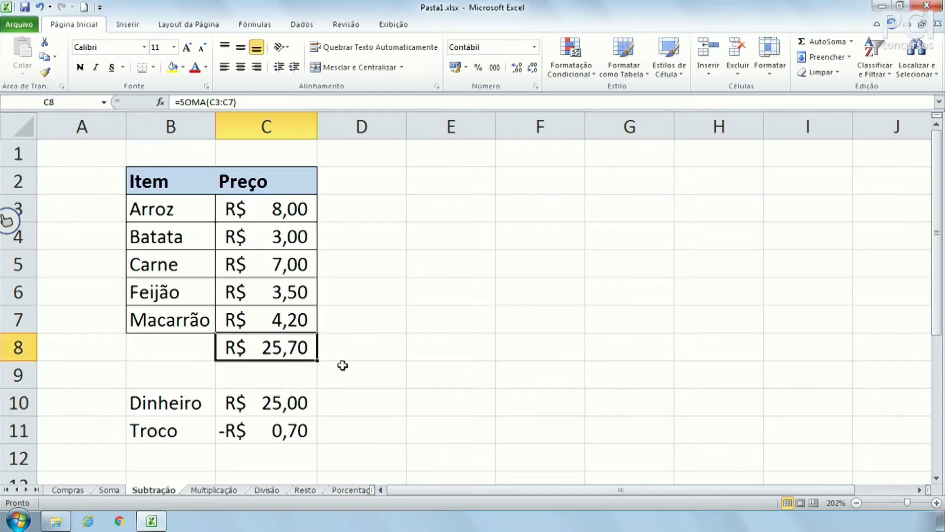
key("Delete")
left_click(371, 371)
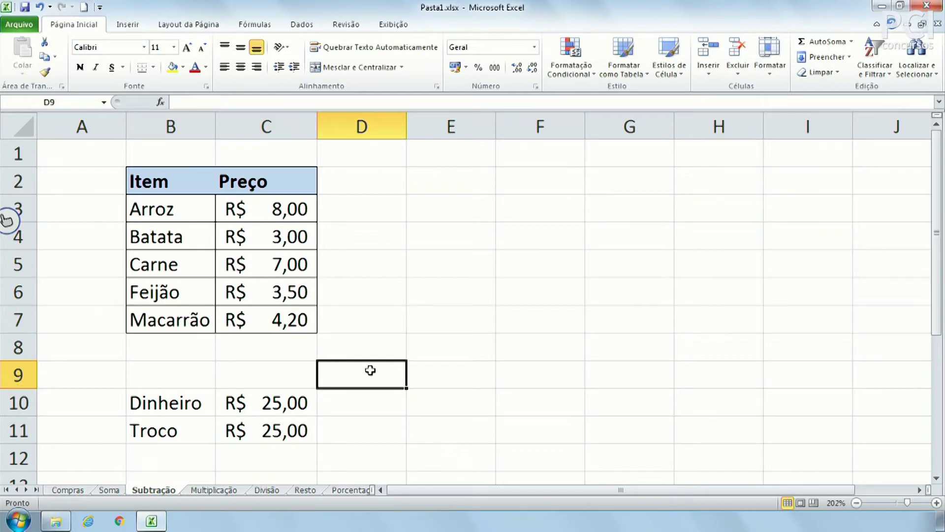
Rewrite the Troco formula in C11 as =C10-SOMA(C3:C7), subtracting the summed prices directly from the cash.
left_click(265, 432)
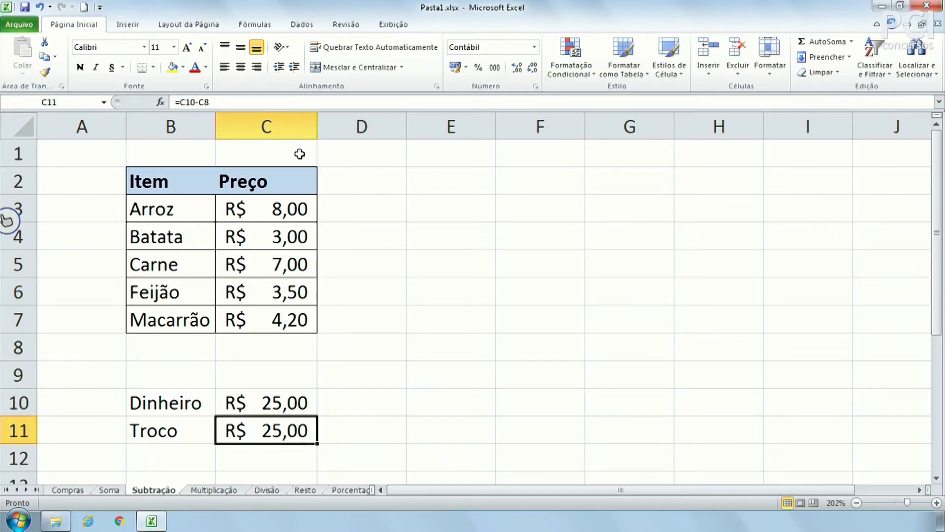
left_click(268, 102)
key("BackSpace")
key("BackSpace")
key("BackSpace")
key("BackSpace")
key("BackSpace")
key("BackSpace")
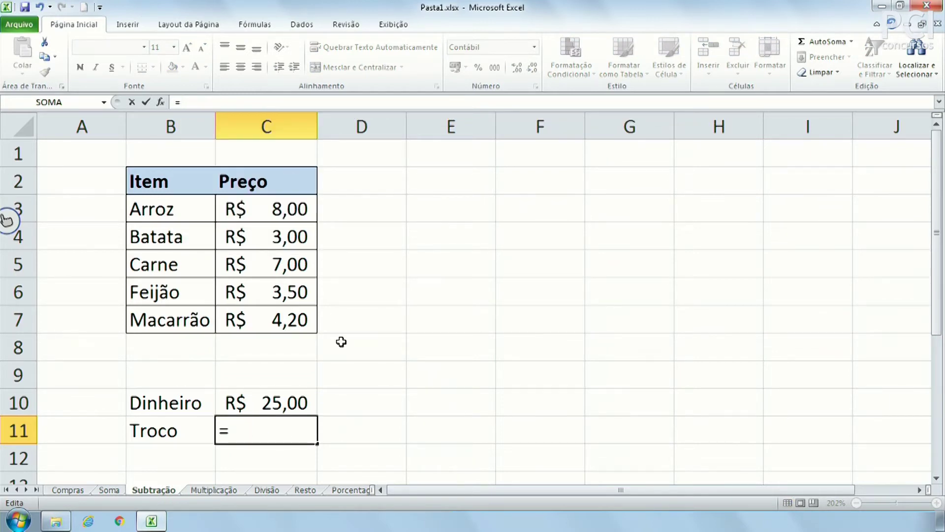
left_click(285, 410)
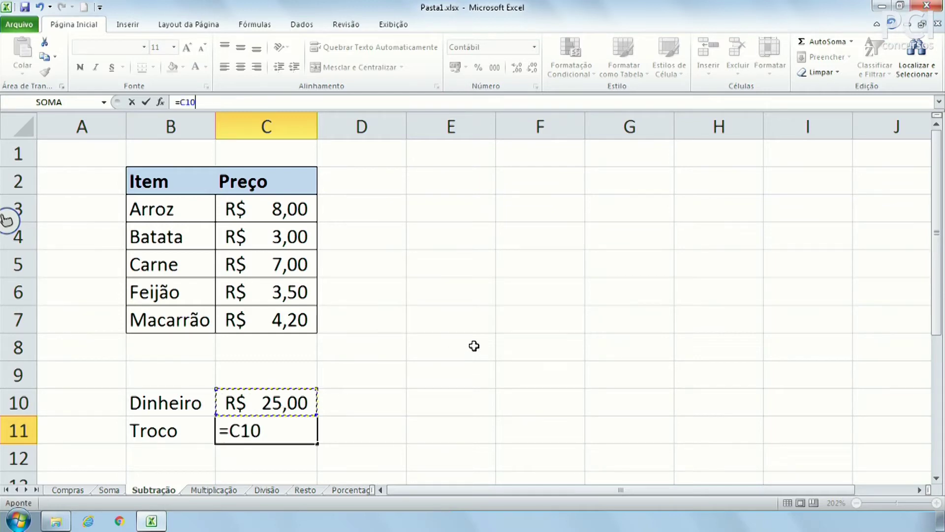
type("-")
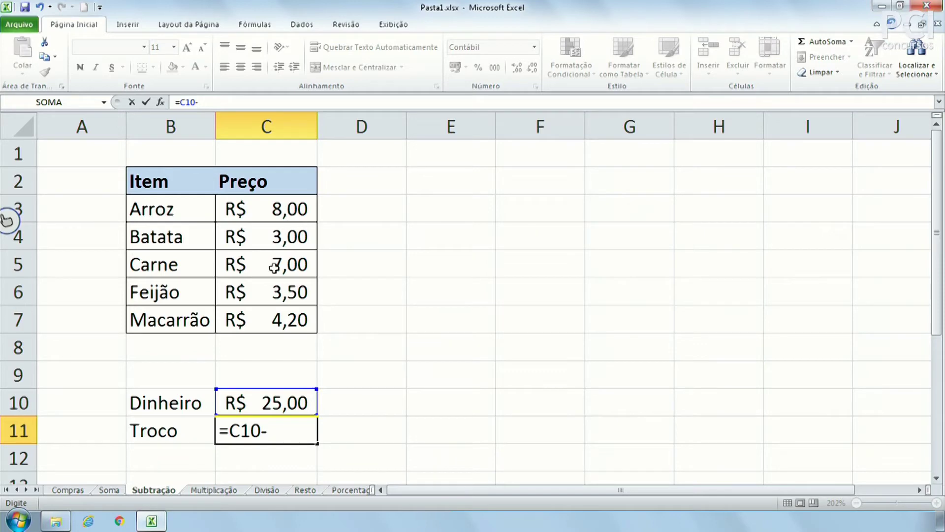
type("S")
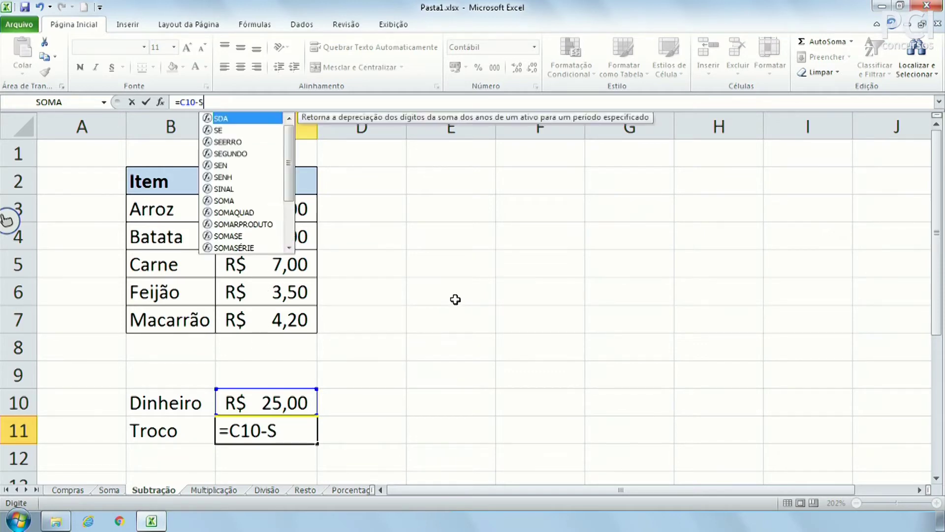
type("OMA(")
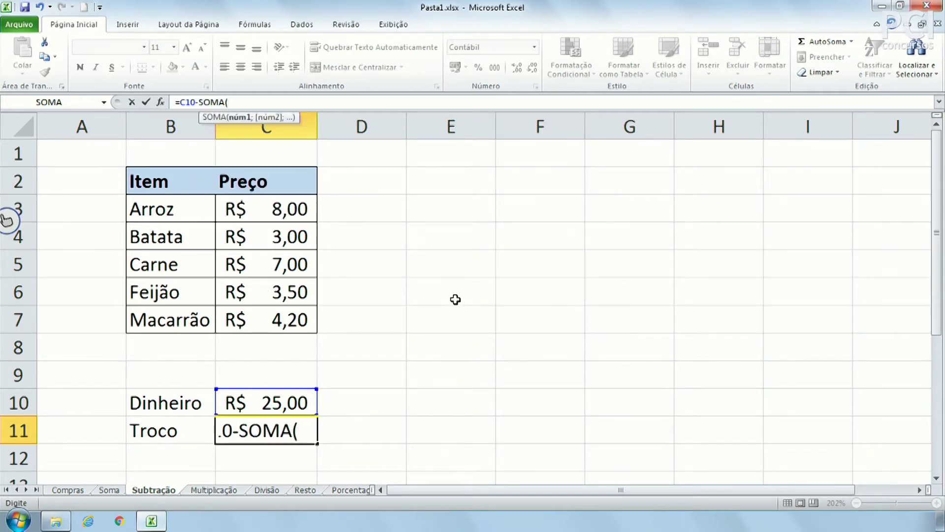
left_click_drag(265, 212, 268, 312)
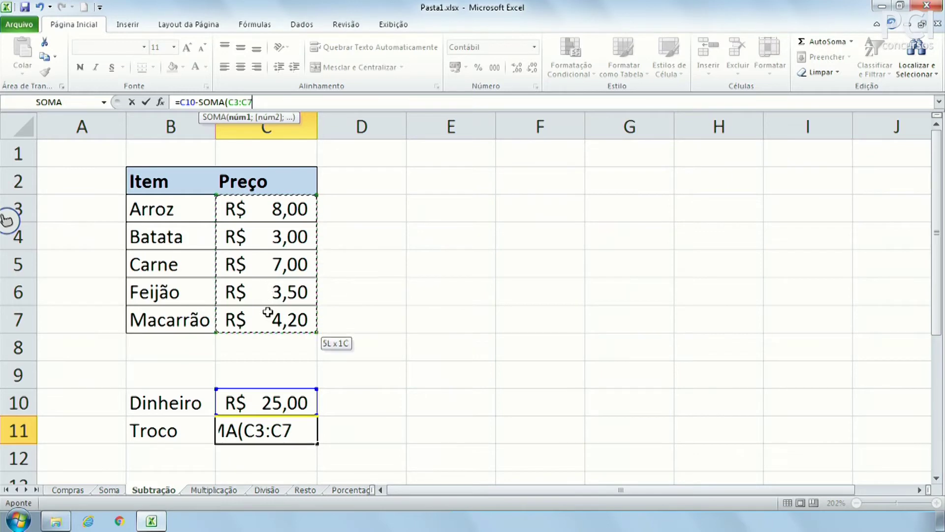
key("Return")
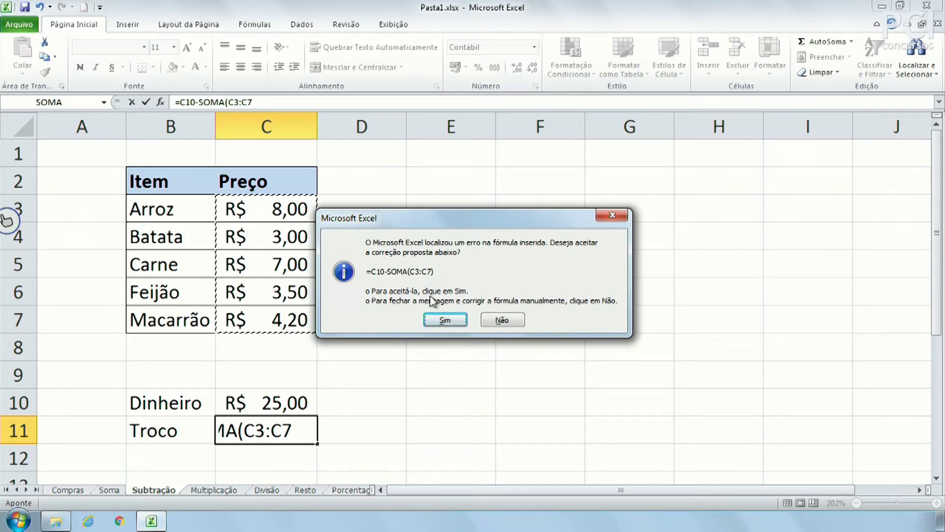
left_click(450, 319)
left_click(399, 408)
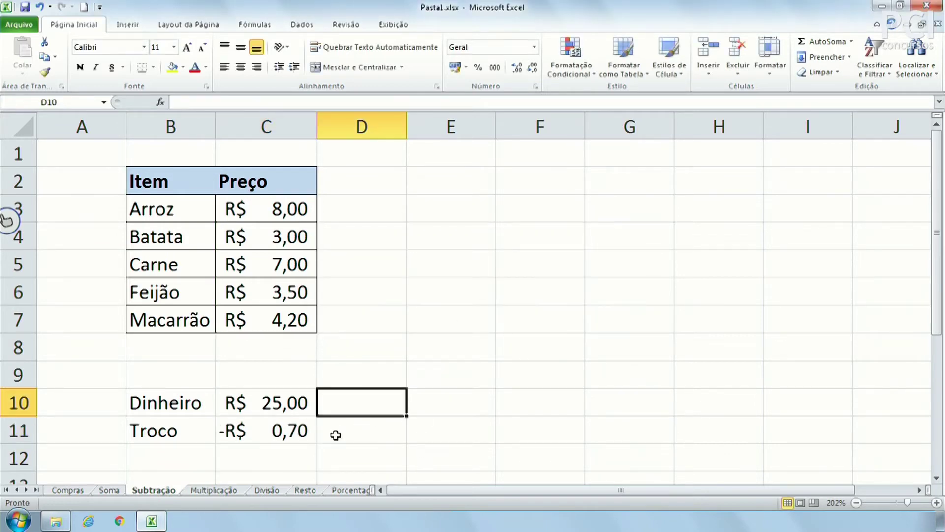
Examine the Troco formula in C11 together with the item prices and the Dinheiro amount it uses.
left_click(305, 432)
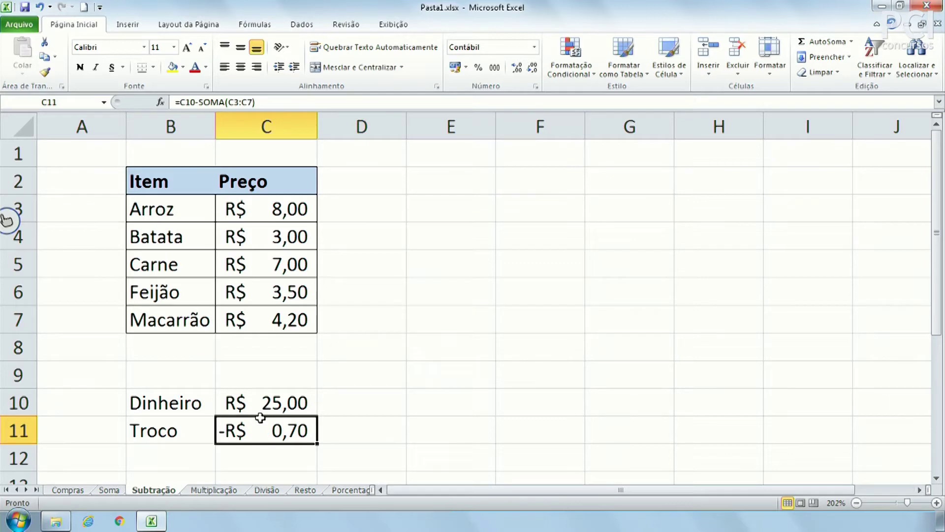
left_click_drag(283, 205, 290, 289)
left_click(409, 374)
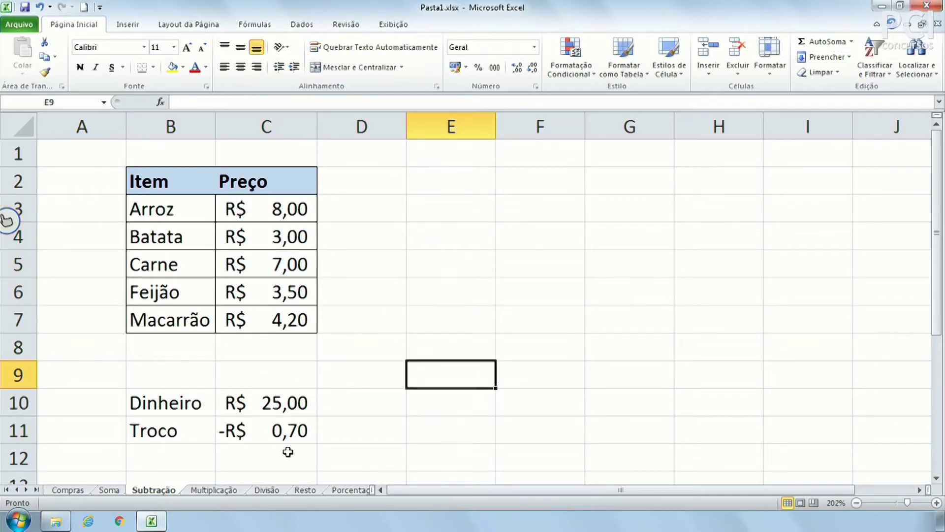
left_click(279, 437)
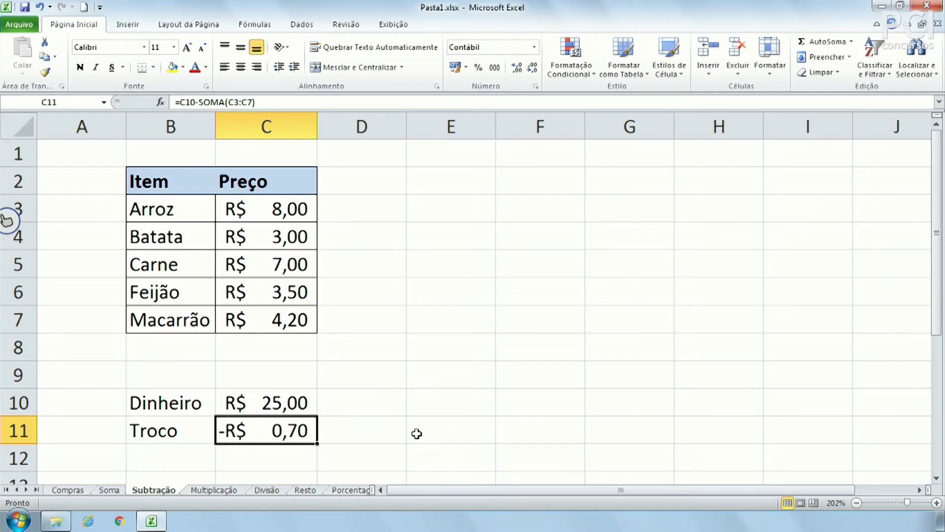
left_click(271, 400)
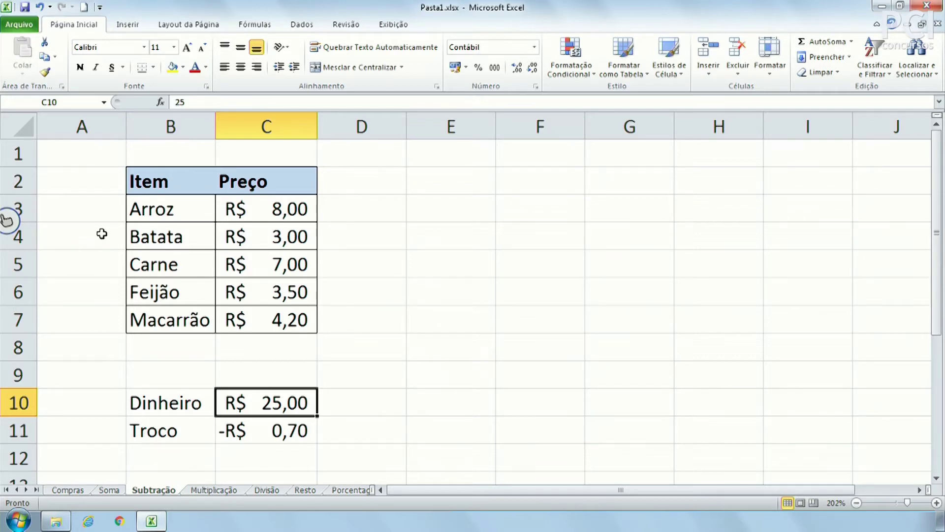
Test the Troco formula by clearing the Feijão price in C6, and undo the deletion after checking C11.
left_click(311, 305)
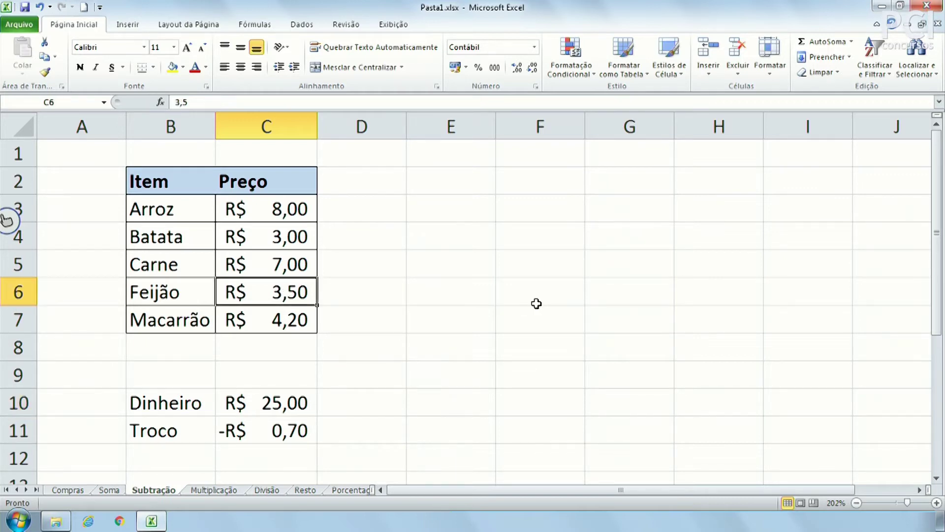
key("Delete")
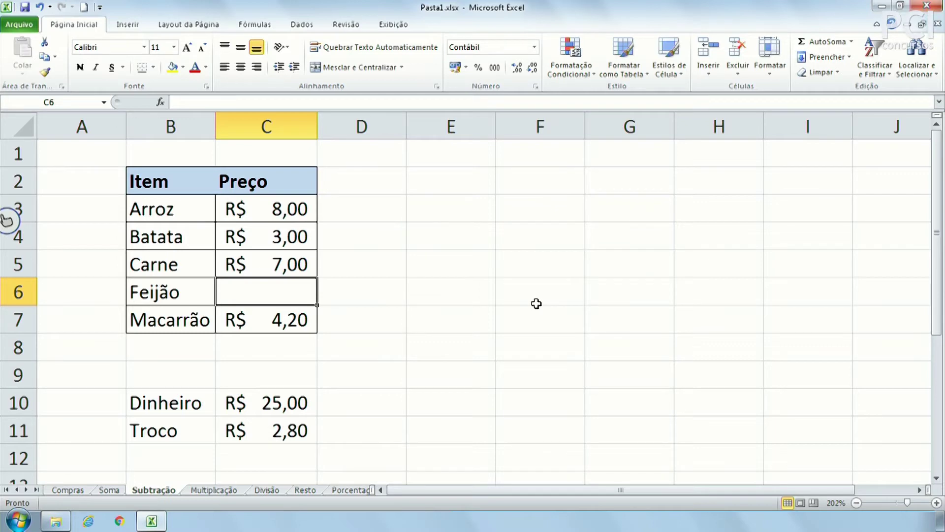
left_click(274, 427)
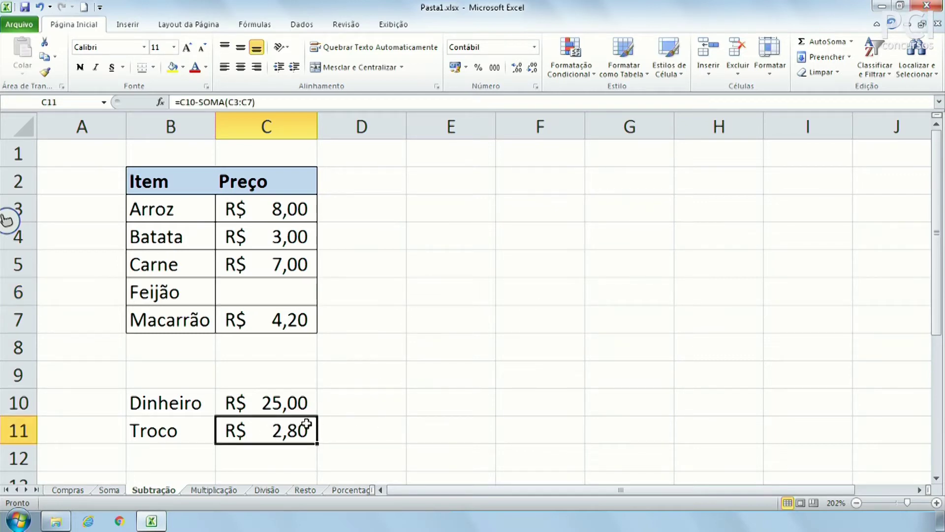
left_click(401, 380)
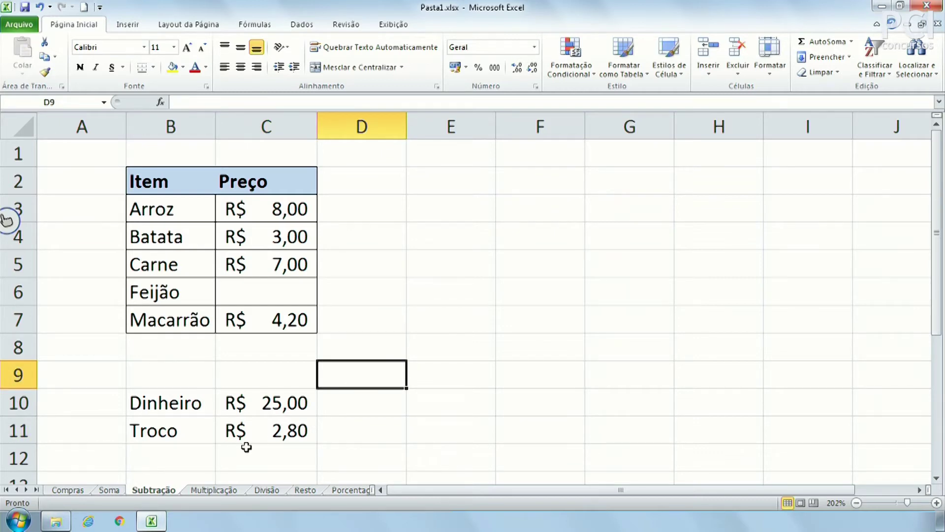
left_click(262, 436)
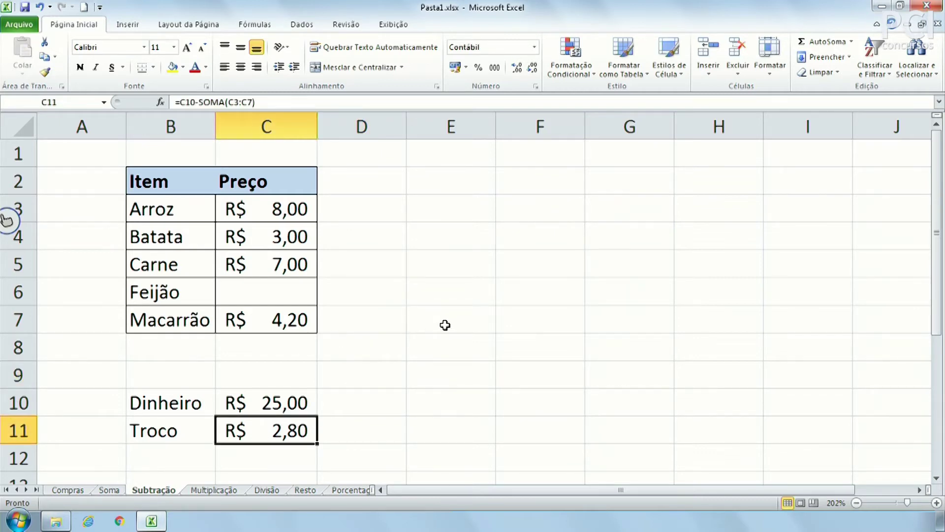
key("ctrl+z")
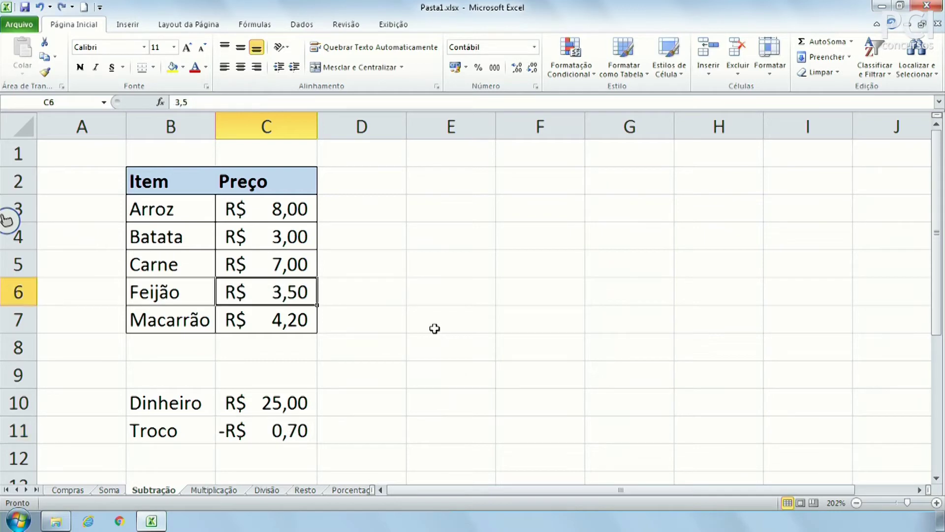
left_click(432, 327)
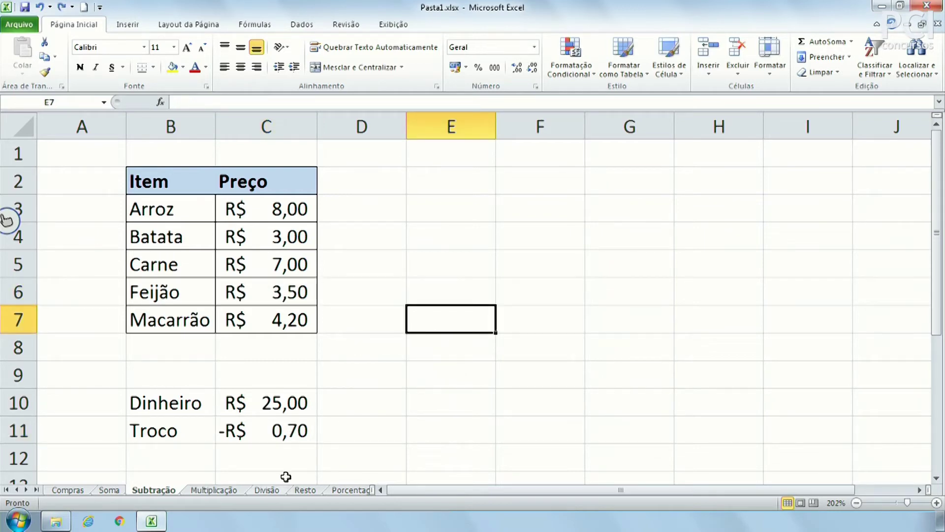
Enter the sample subtraction =C3-C7-7 in cell E5, combining cell references with a typed number.
left_click(450, 271)
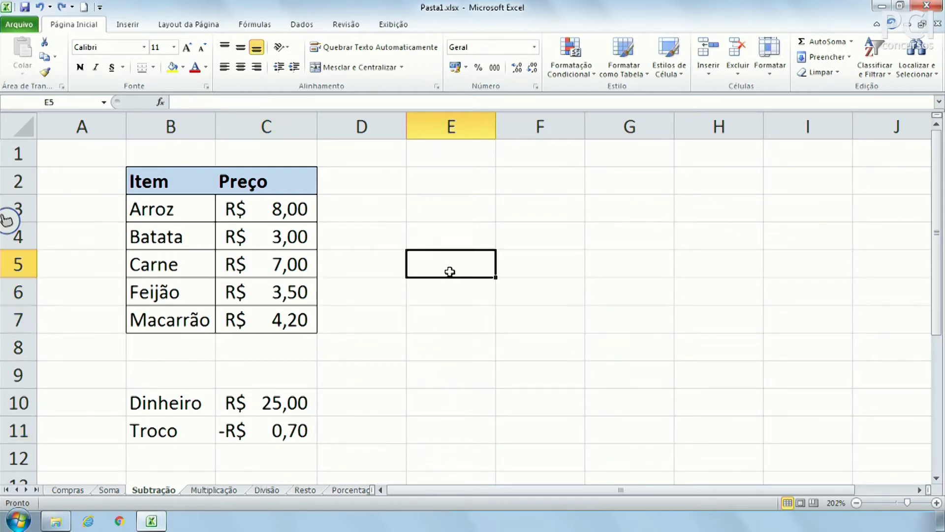
type("=-")
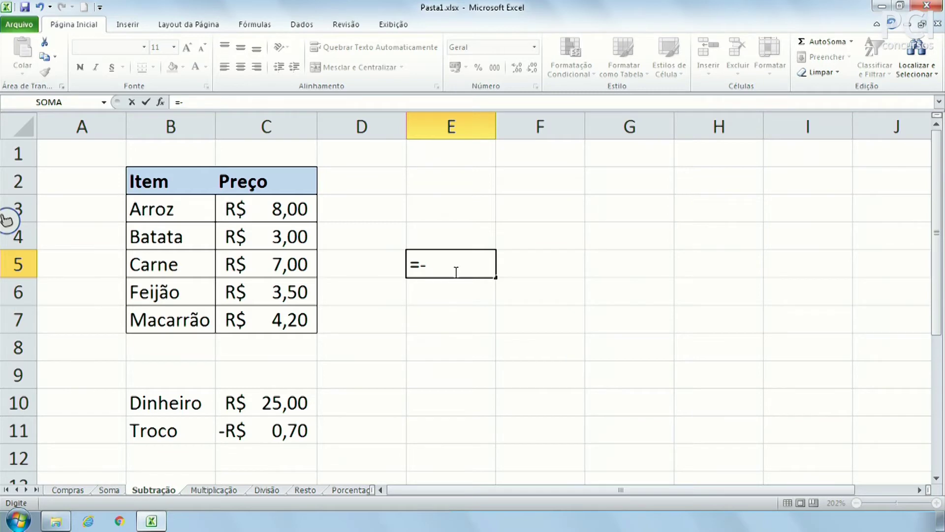
key("Escape")
type("=")
left_click(286, 213)
type("-")
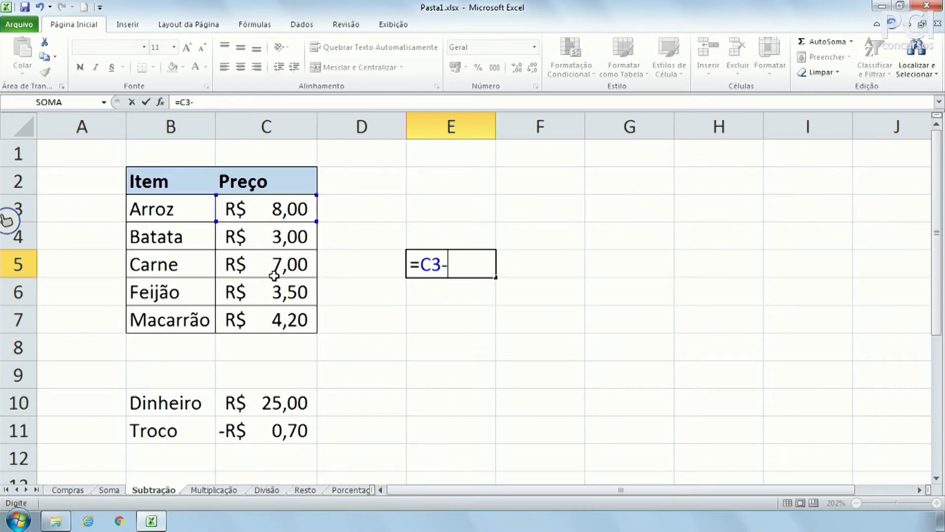
left_click(286, 321)
type("-")
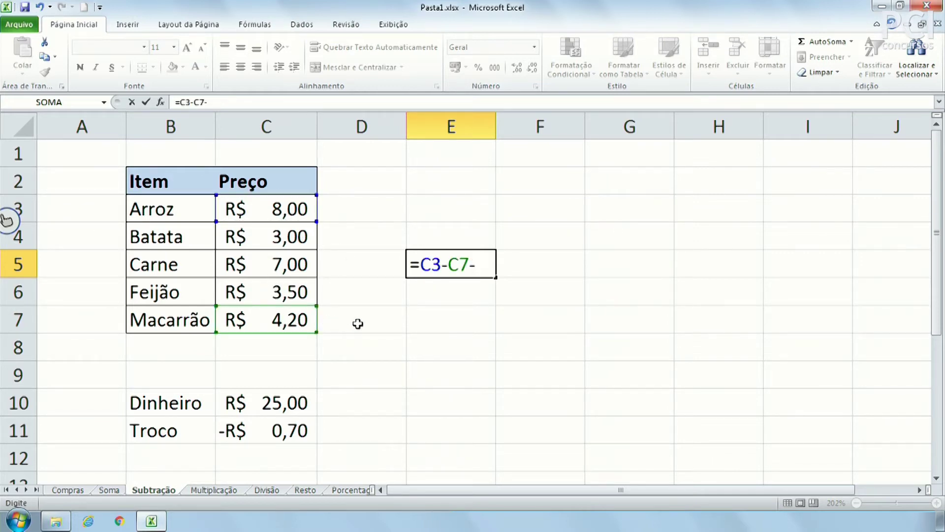
type("7")
key("Return")
left_click(470, 269)
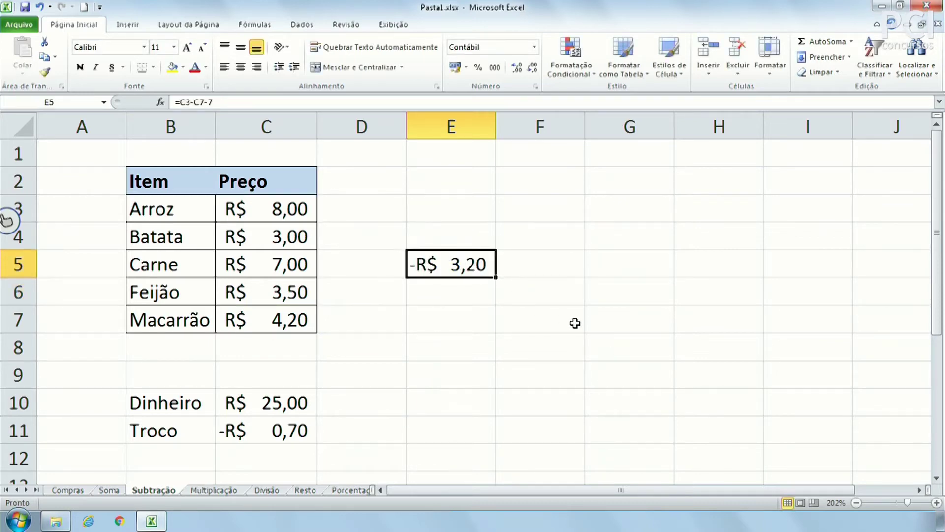
Delete the sample subtraction from cell E5.
left_click(449, 309)
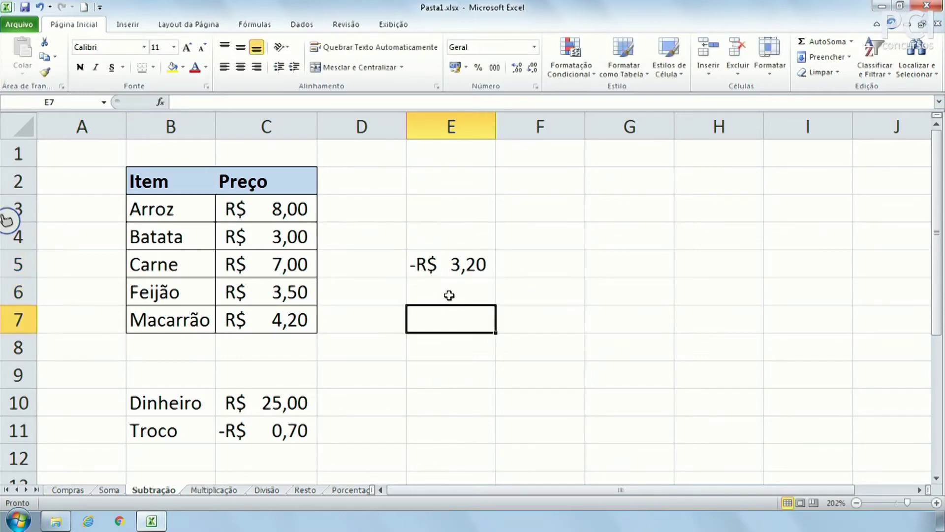
left_click(458, 269)
key("Delete")
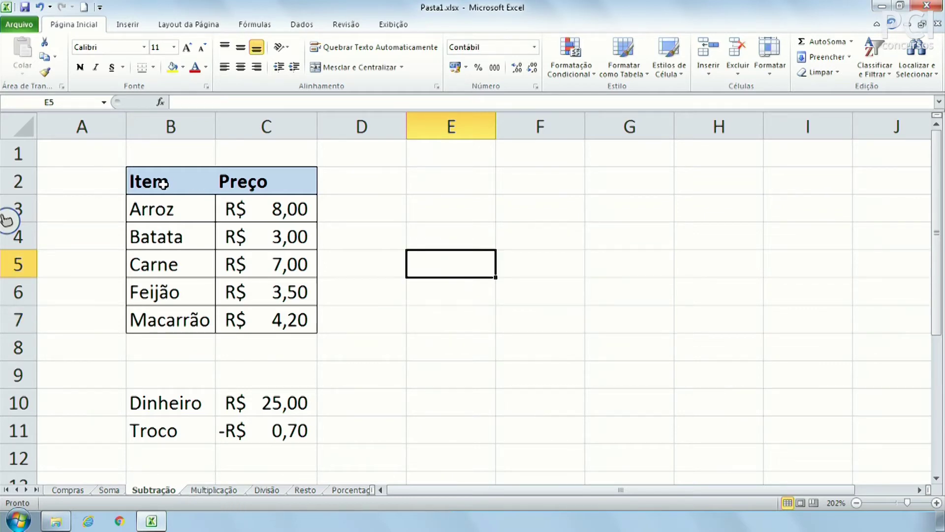
Copy the Item and Preço table B2:C7 to B2 on the Multiplicação sheet and select its prices in C3:C7.
left_click_drag(163, 183, 243, 321)
key("ctrl+c")
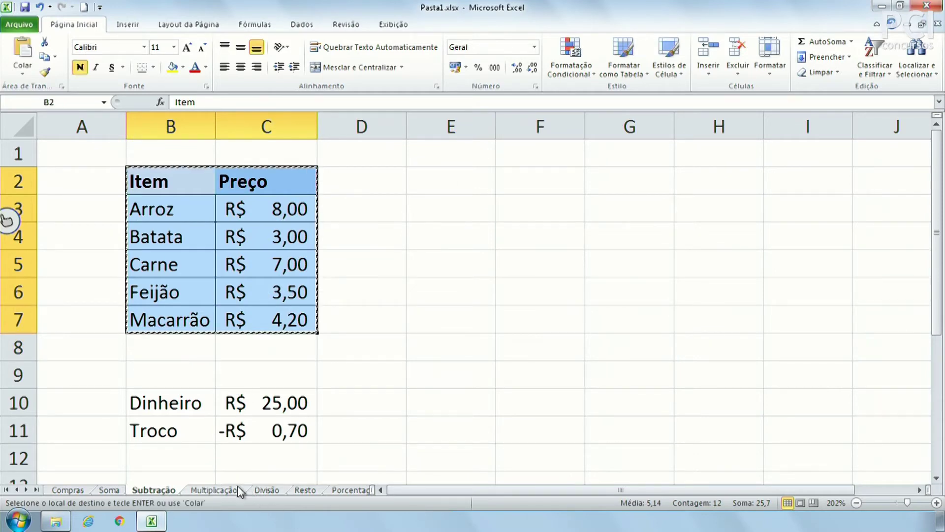
left_click(221, 490)
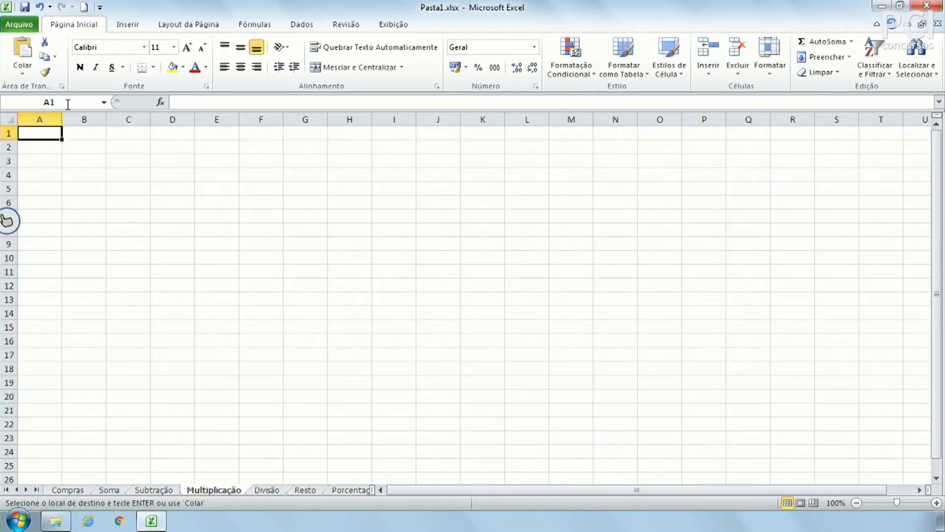
left_click(81, 142)
key("ctrl+v")
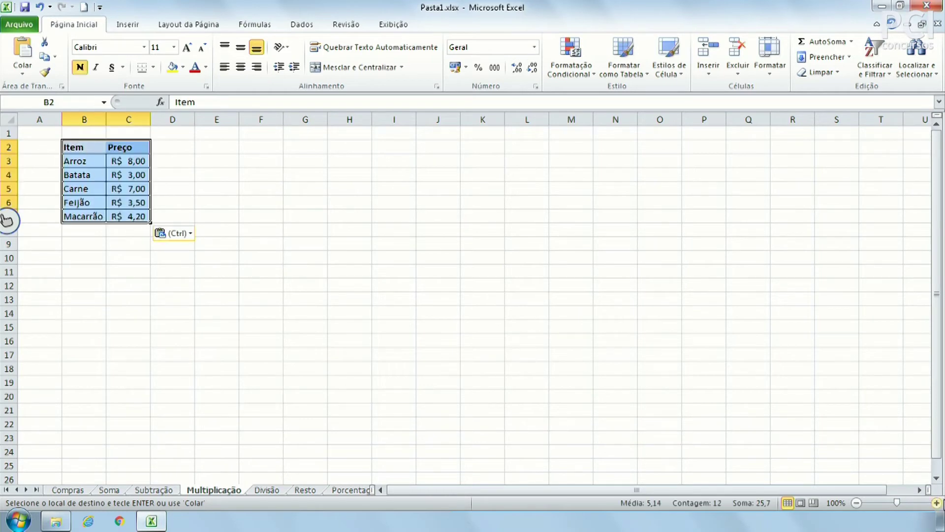
left_click_drag(897, 503, 909, 503)
left_click(519, 351)
left_click_drag(297, 215, 283, 329)
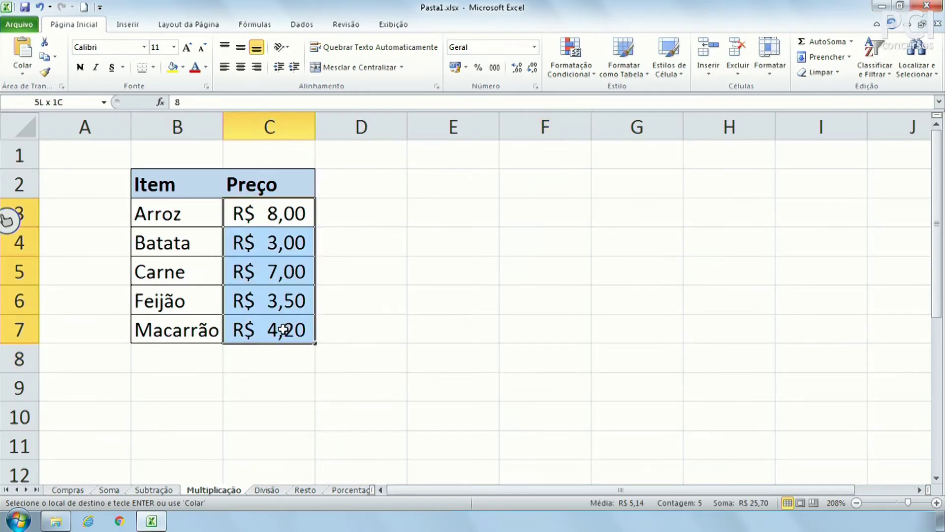
Total the prices C3:C7 in cell C8 with AutoSum and widen column C to fit the result.
left_click(820, 43)
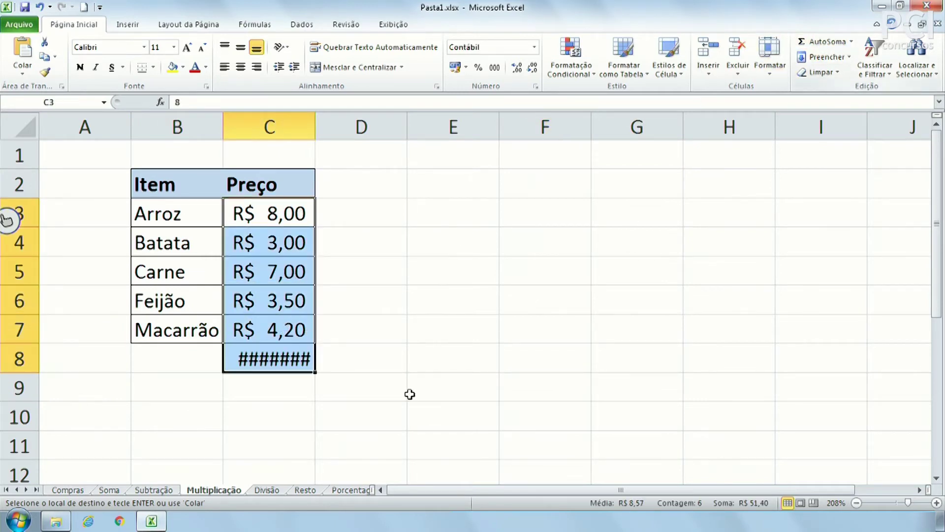
double_click(316, 122)
left_click(488, 309)
left_click_drag(321, 115, 330, 117)
left_click(468, 270)
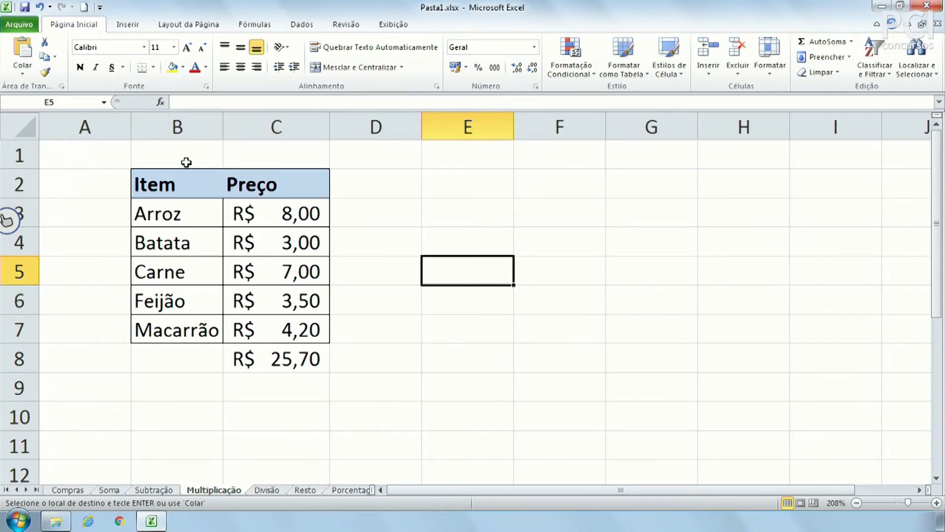
Enter the label 1 semana in cell B1 above the price table.
left_click(186, 162)
type("1 sema")
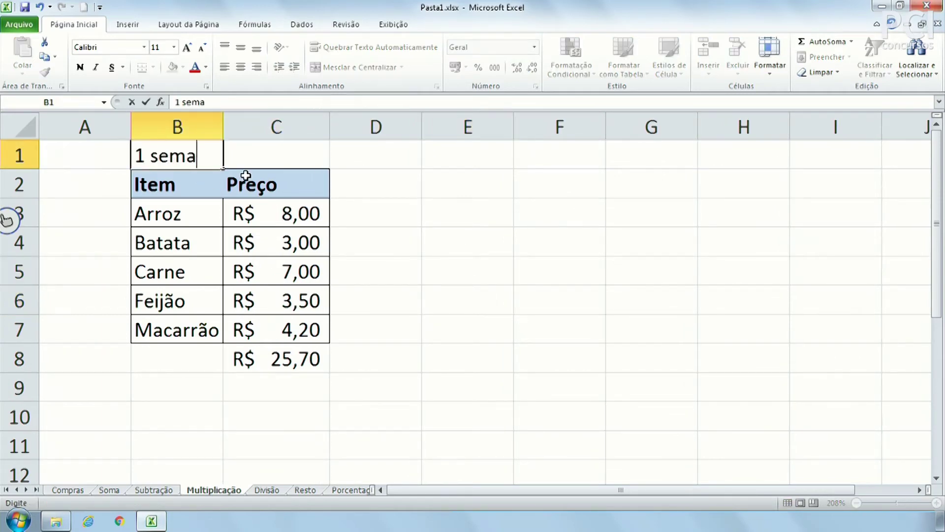
type("na")
key("Return")
Enter the label 4 semanas in cell E1.
left_click(454, 145)
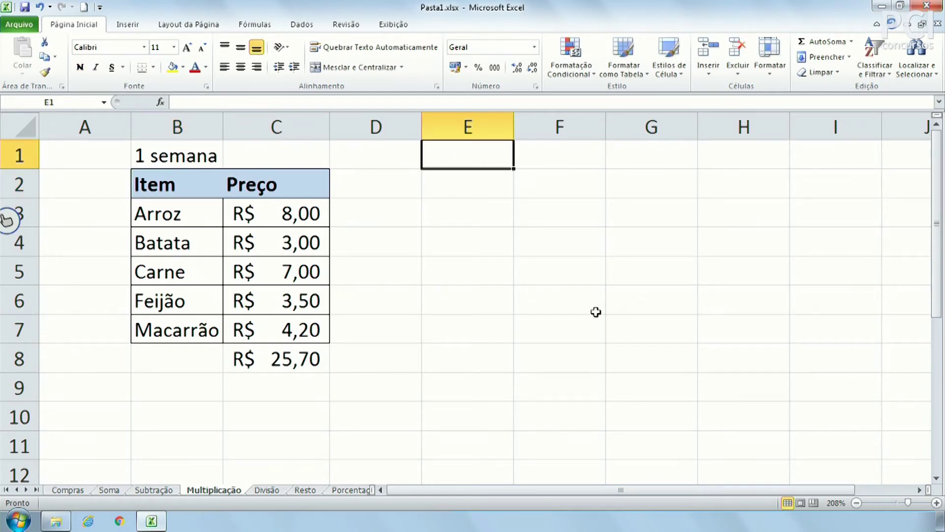
type("4")
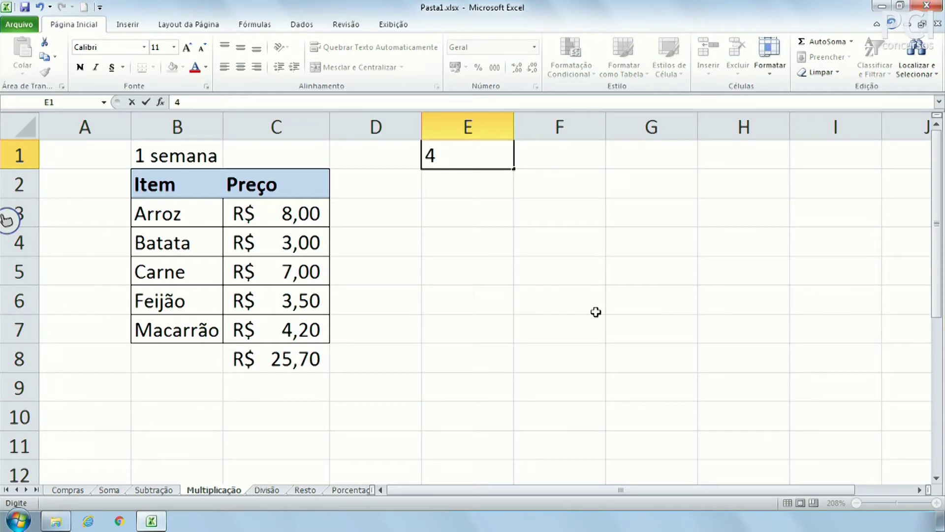
key("Return")
key("Up")
key("F2")
type("semanas")
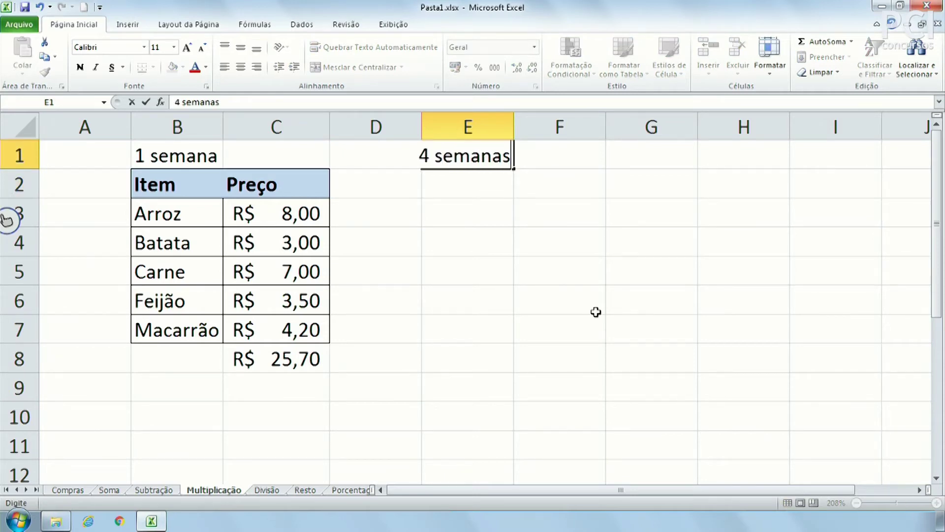
key("Return")
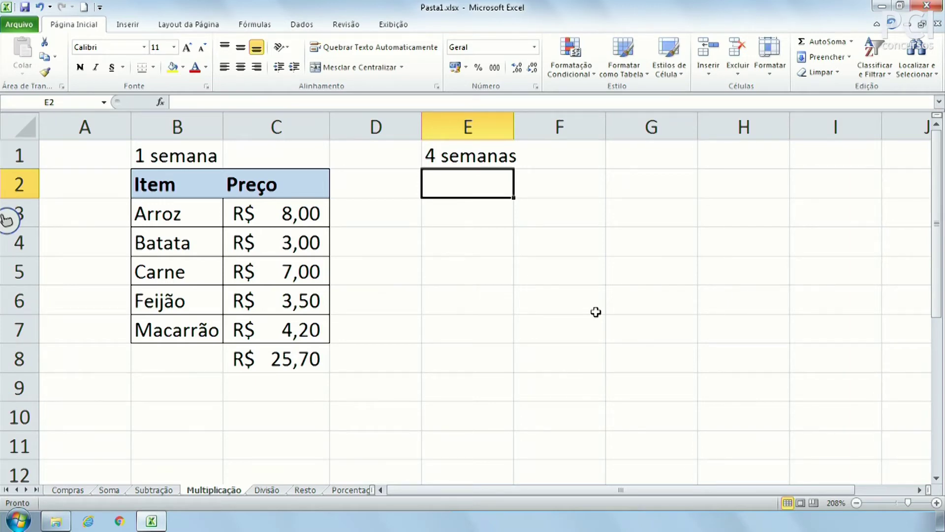
Move the 4 semanas label from E1 to D1, next to the price table.
left_click(473, 160)
left_click_drag(457, 160, 414, 153)
left_click(453, 213)
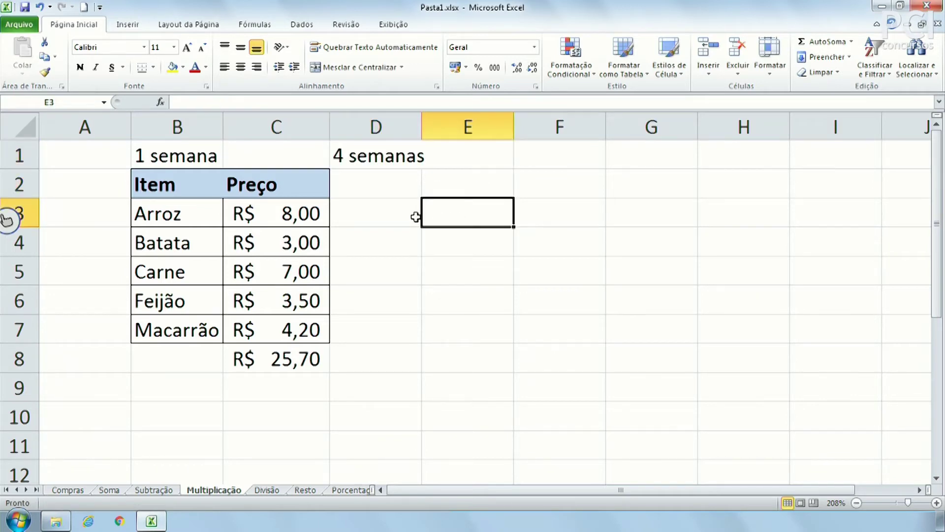
Examine the SOMA formula behind the weekly total in C8 and leave it unedited.
left_click(373, 186)
left_click(372, 217)
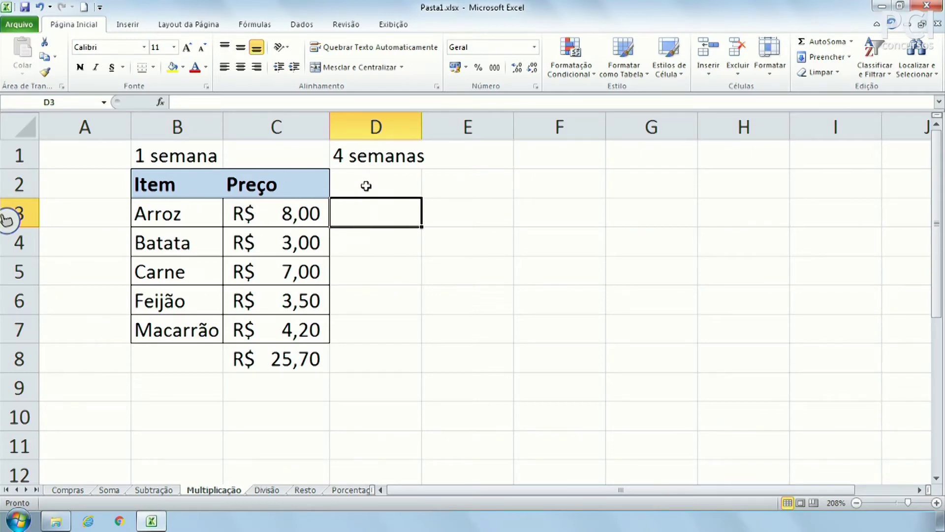
left_click(363, 332)
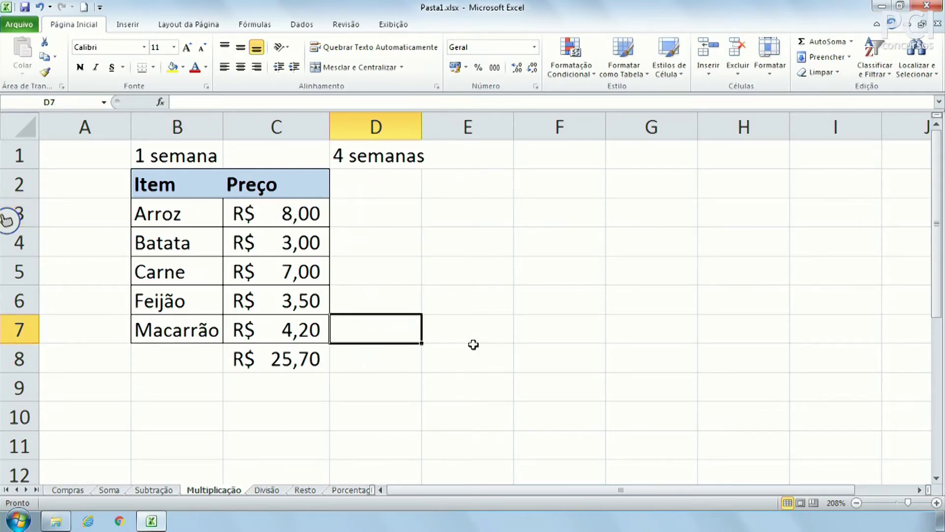
left_click(543, 332)
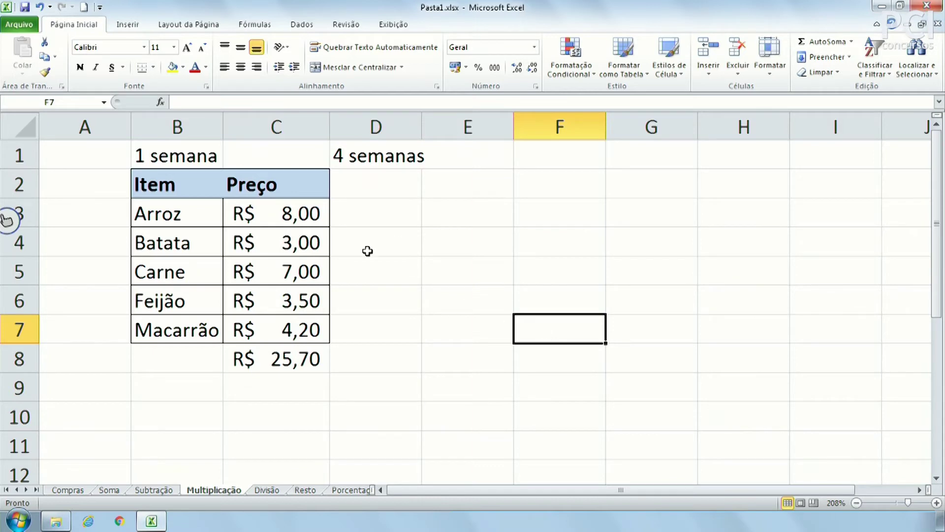
left_click(360, 368)
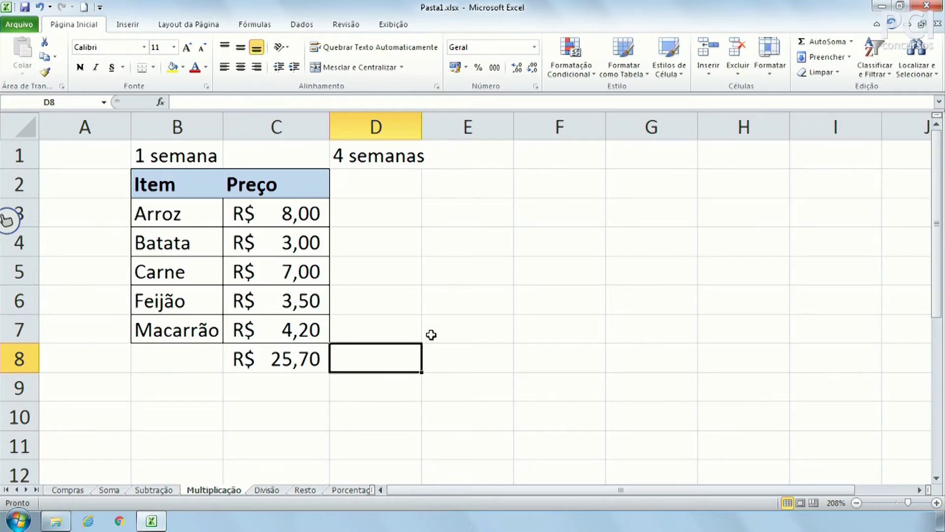
left_click(293, 353)
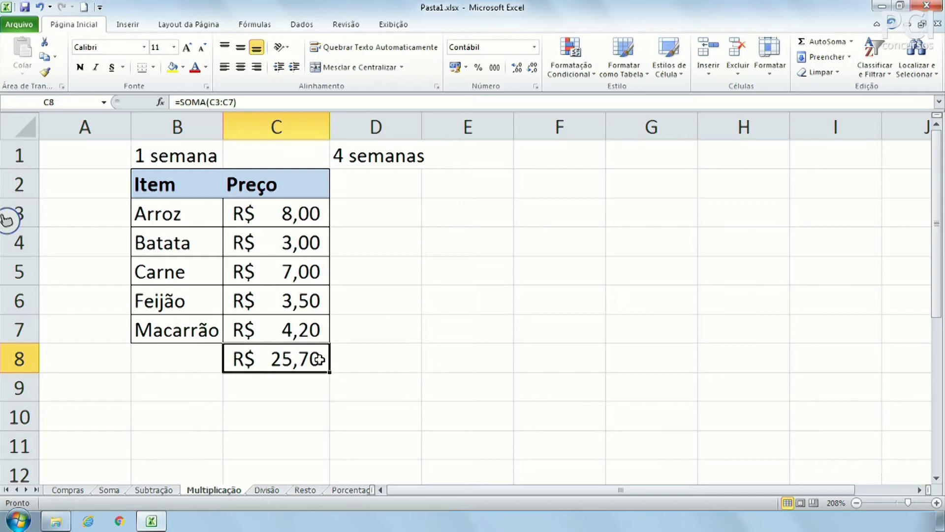
double_click(190, 102)
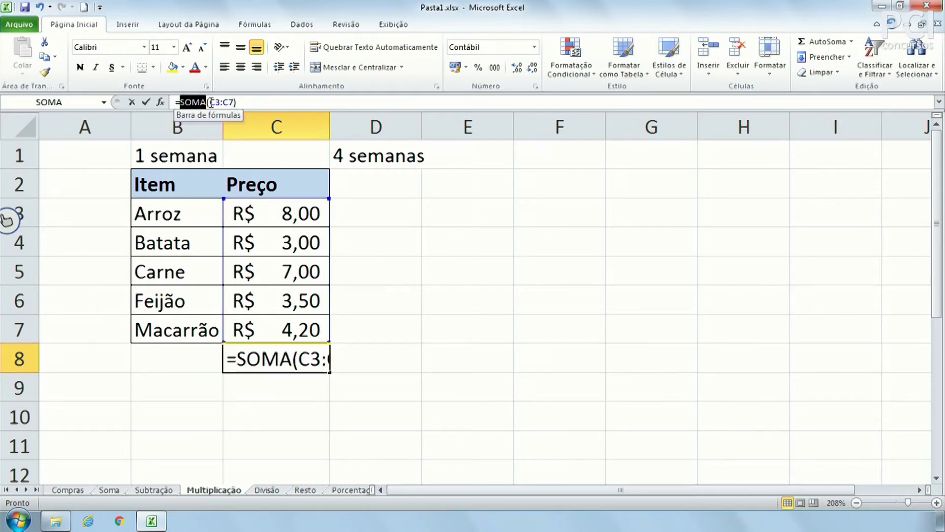
left_click(235, 102)
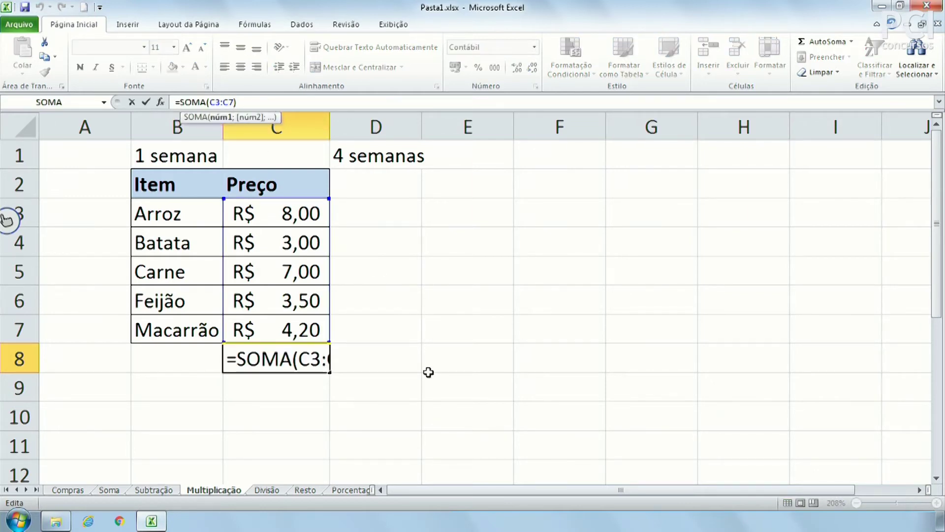
key("Escape")
Calculate the four-week cost in D8 with the formula =C8*4, referencing the weekly total.
left_click(395, 355)
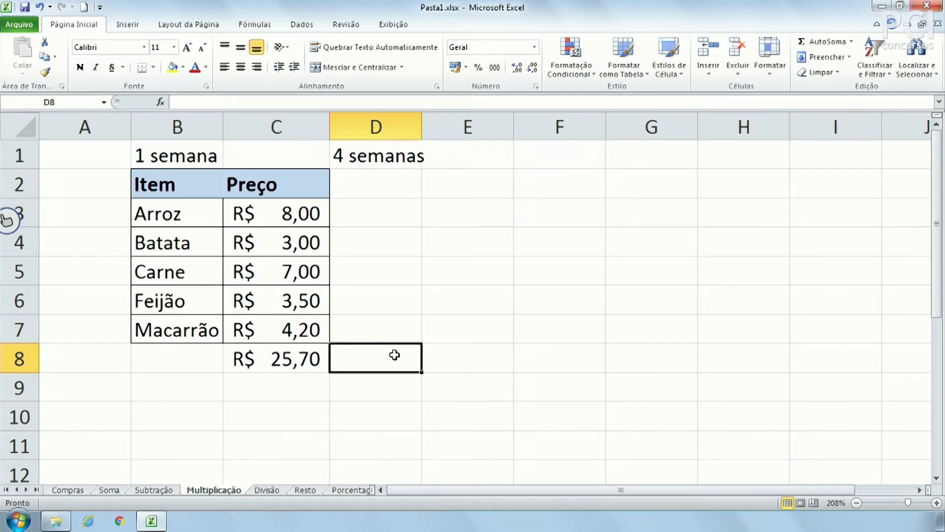
type("=")
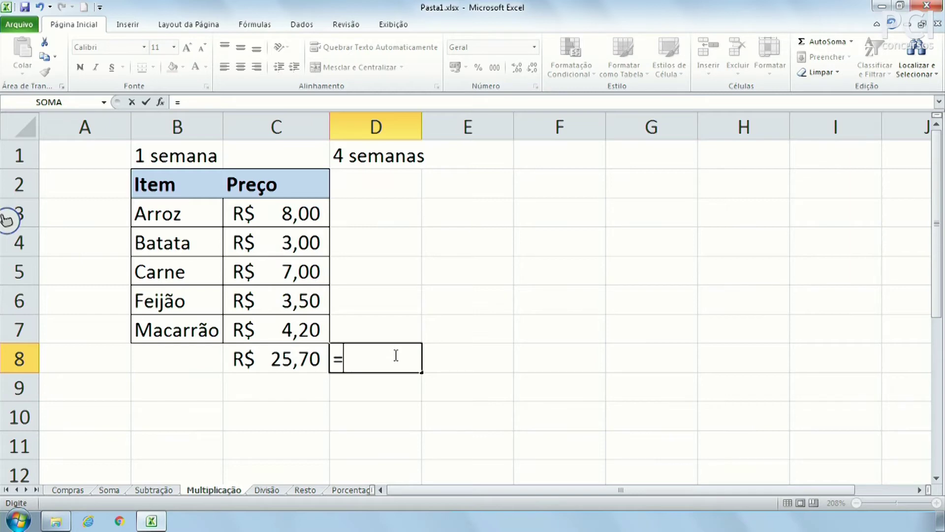
left_click(261, 355)
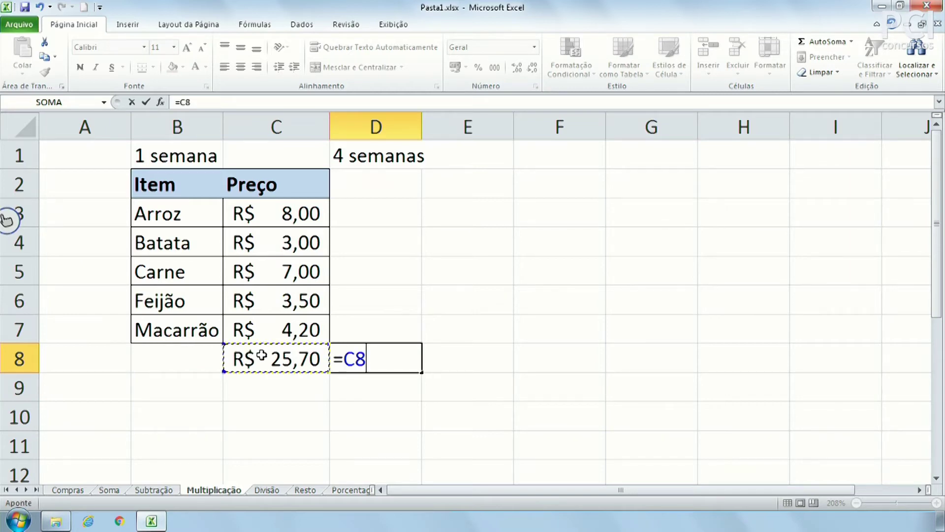
type("*")
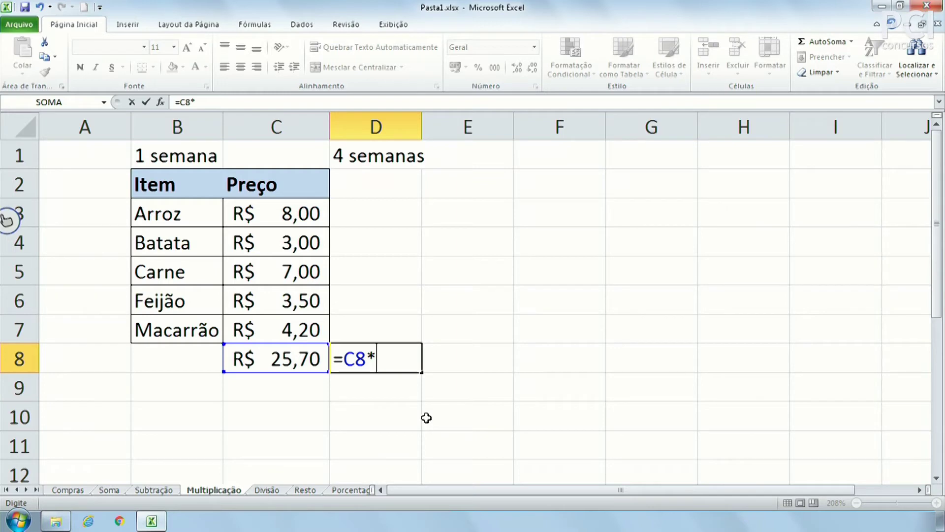
type("4")
key("Return")
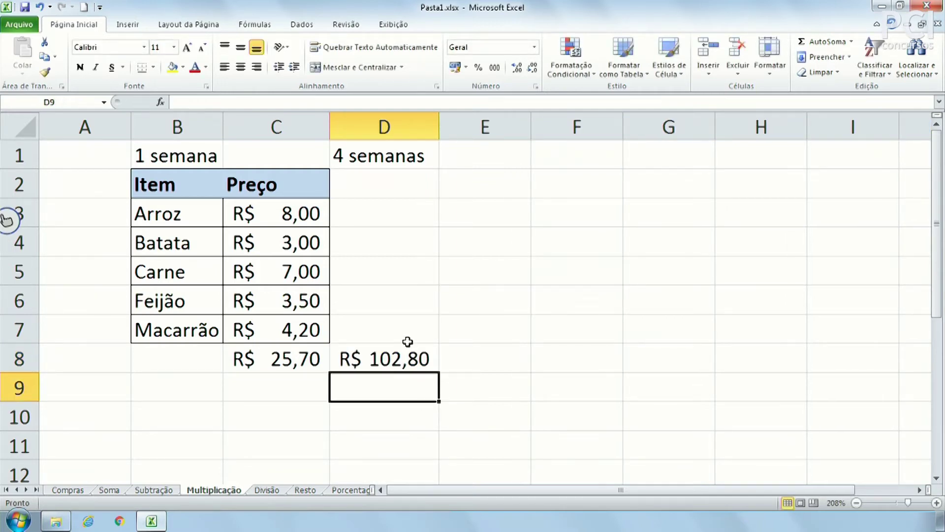
Review the multiplication formula in D8 against the weekly total in C8.
left_click(394, 362)
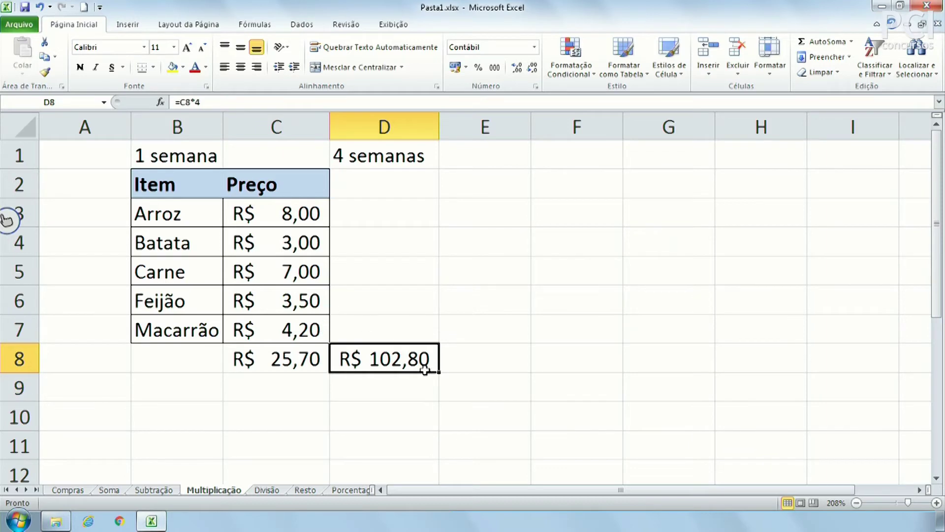
left_click(485, 376)
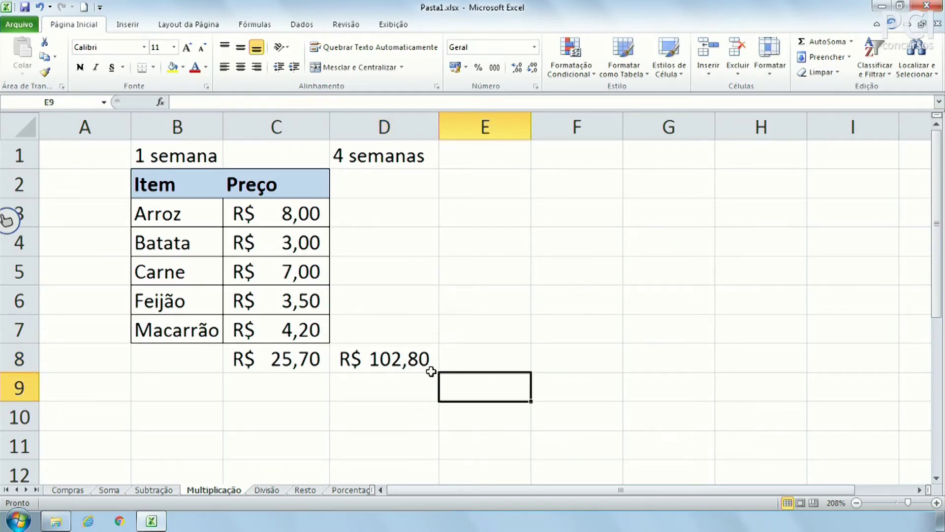
left_click(379, 364)
left_click(291, 361)
left_click(363, 357)
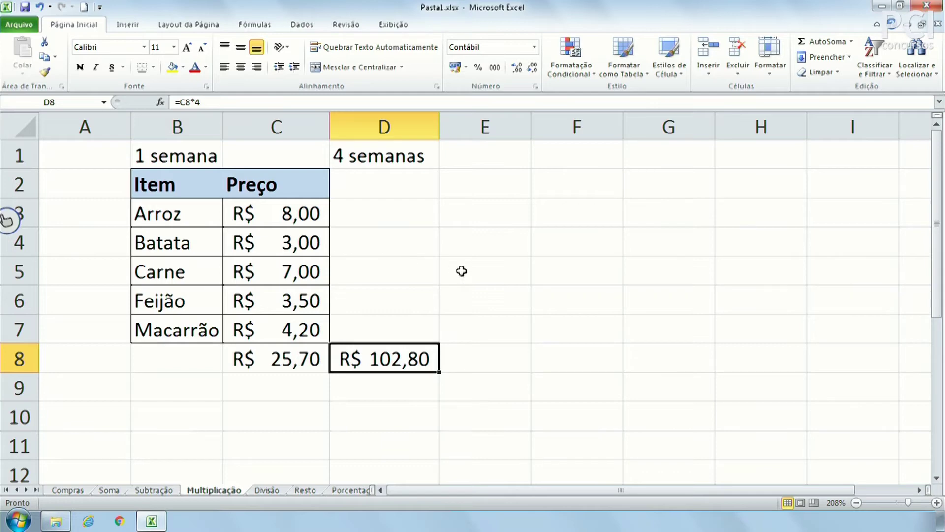
left_click(509, 338)
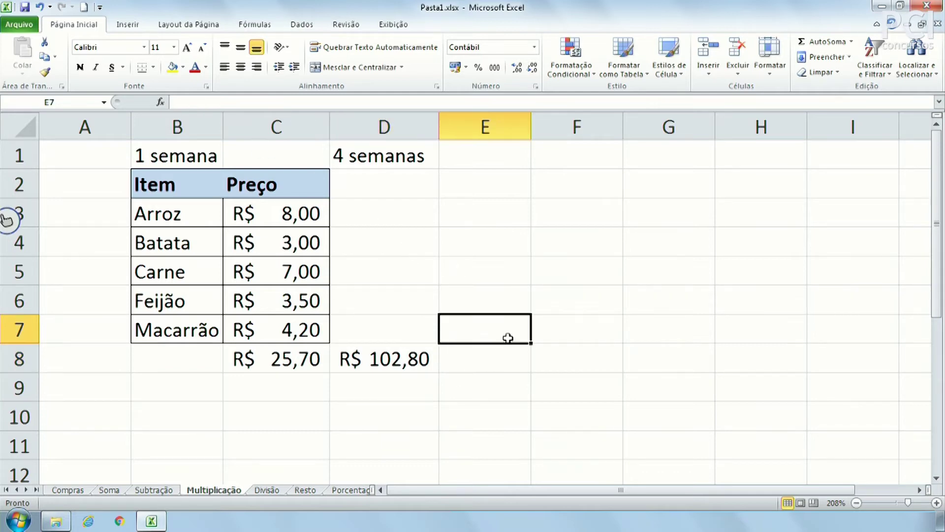
Change the multiplier in the D8 formula to 3, making it =C8*3.
left_click(401, 358)
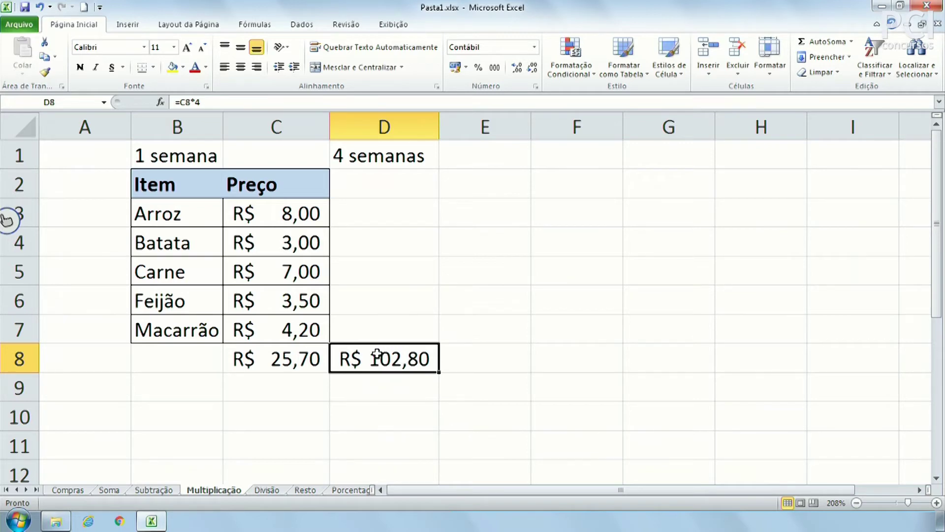
left_click(221, 100)
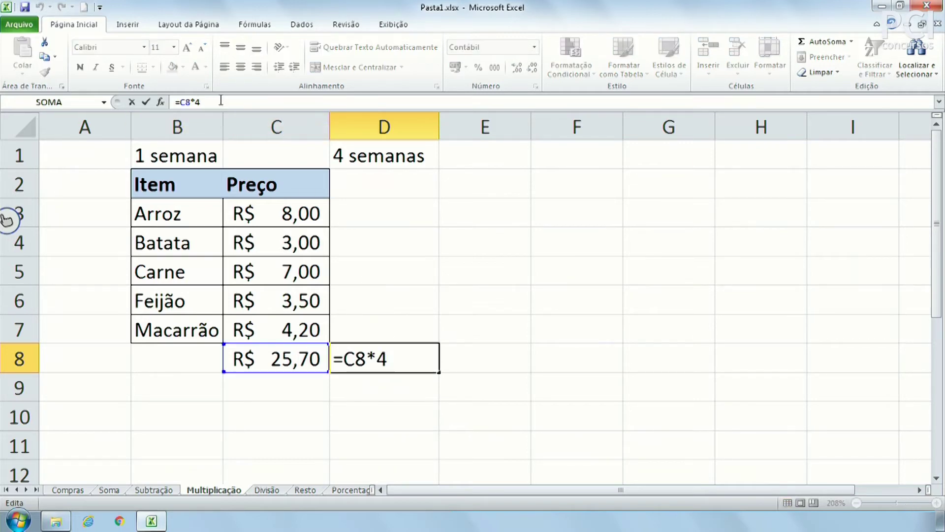
key("BackSpace")
type("3")
key("Return")
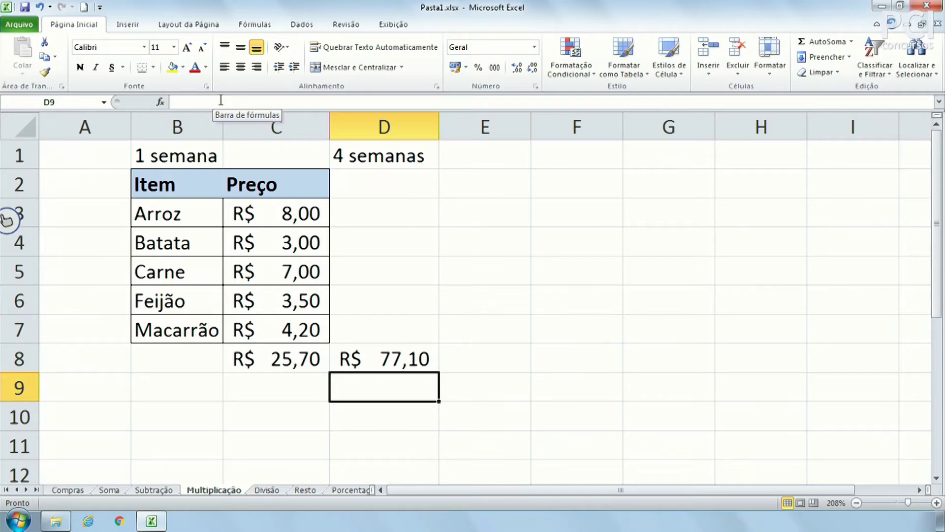
Examine the number and text parts of the label in D1, and check the formula in D8.
left_click(388, 166)
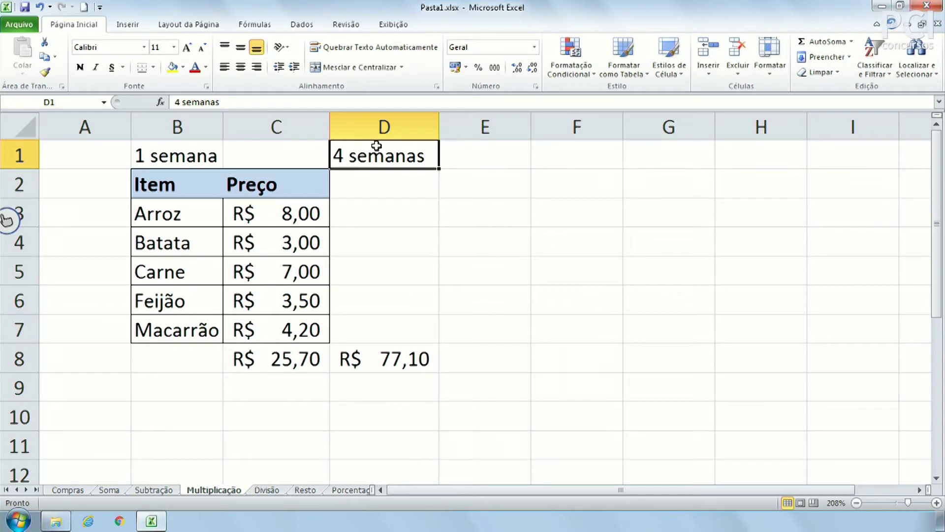
double_click(178, 102)
left_click_drag(180, 102, 251, 102)
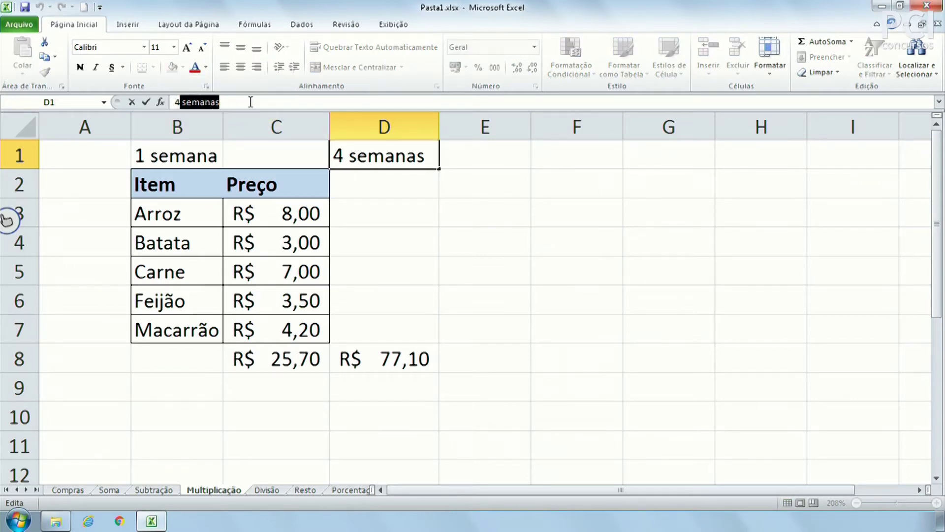
key("Escape")
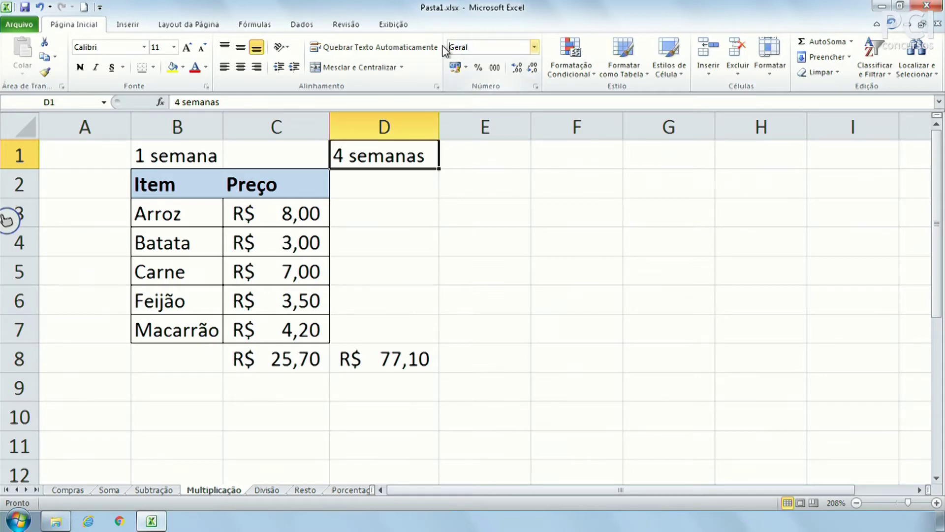
left_click(507, 230)
left_click(411, 365)
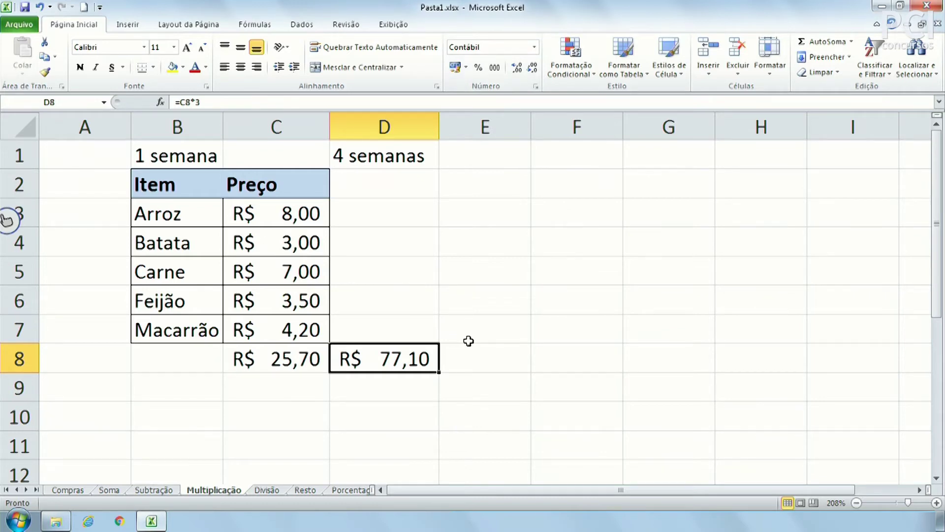
Split the period label into the number 4 in D1 and the text semanas in E1.
left_click(391, 158)
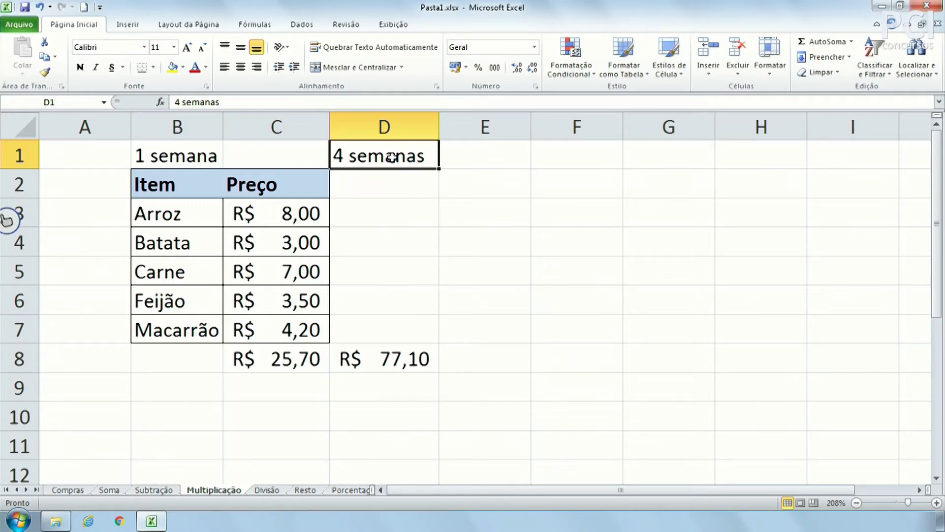
type("4")
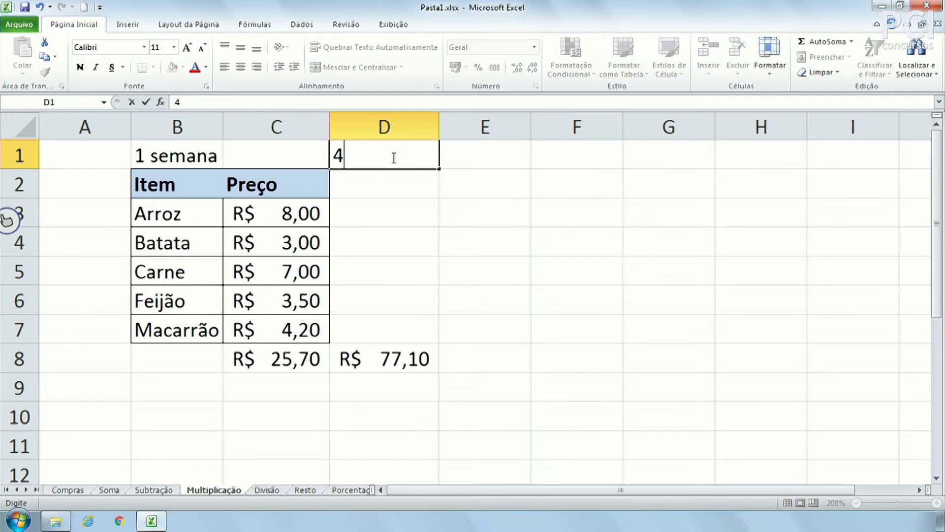
key("Tab")
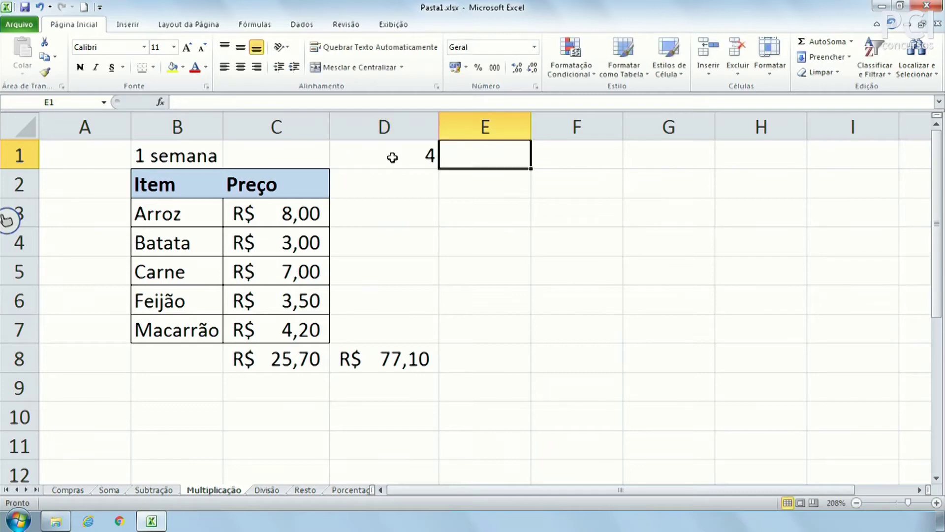
type("semanas")
key("Return")
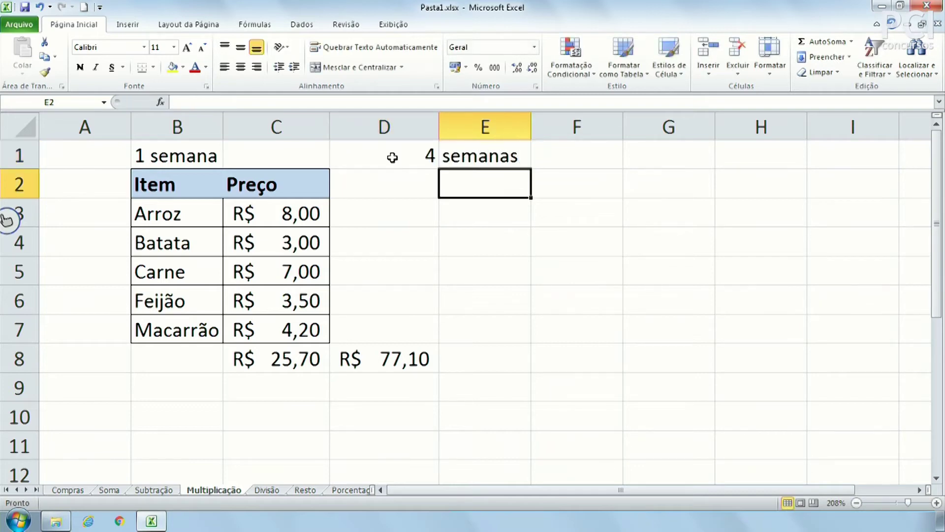
Replace the fixed multiplier in the D8 formula with a reference to the week count, making it =C8*D1.
key("Up")
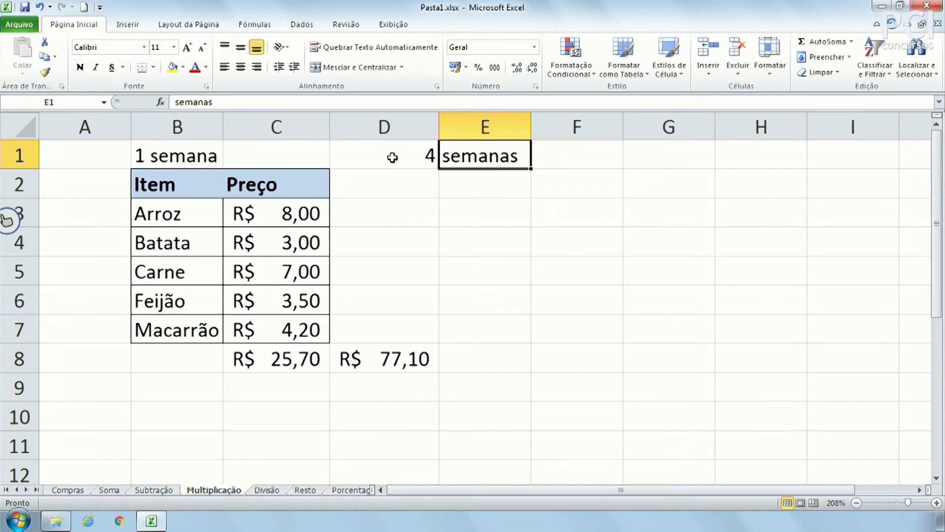
key("Left")
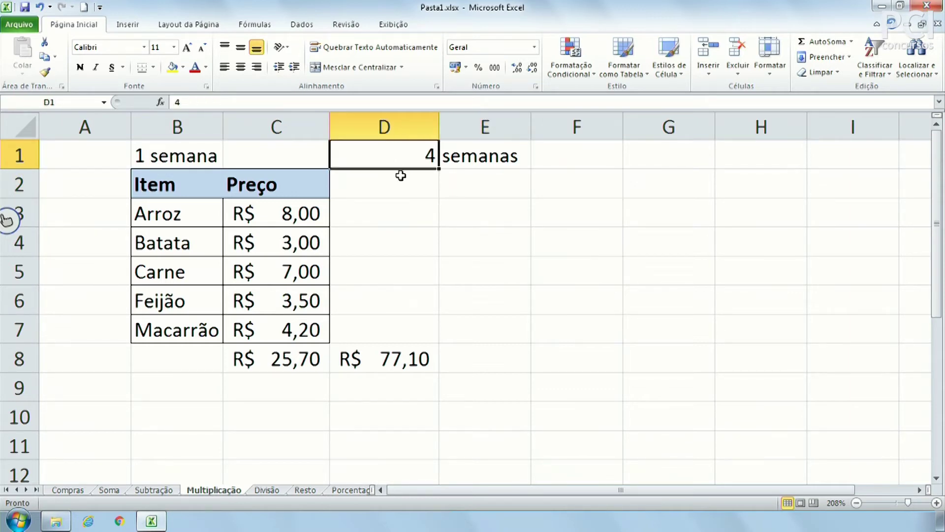
left_click(450, 280)
left_click(389, 364)
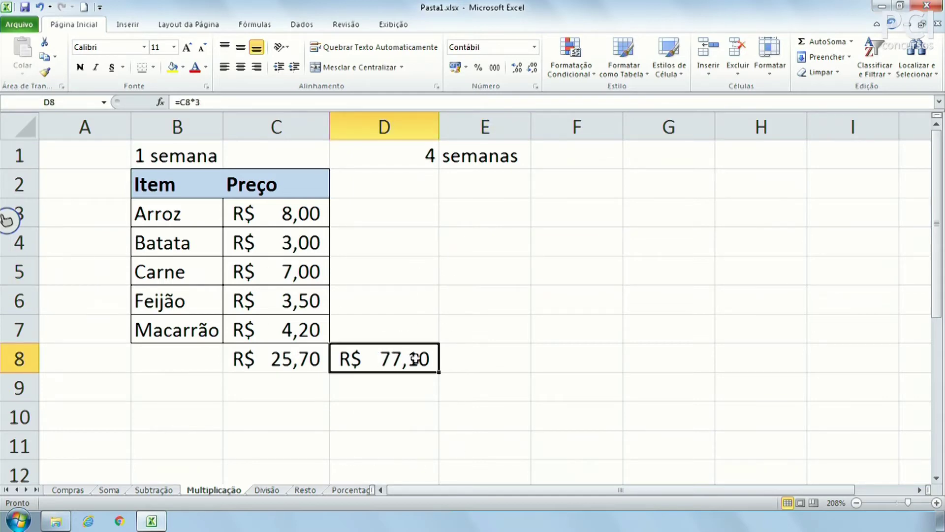
left_click(214, 100)
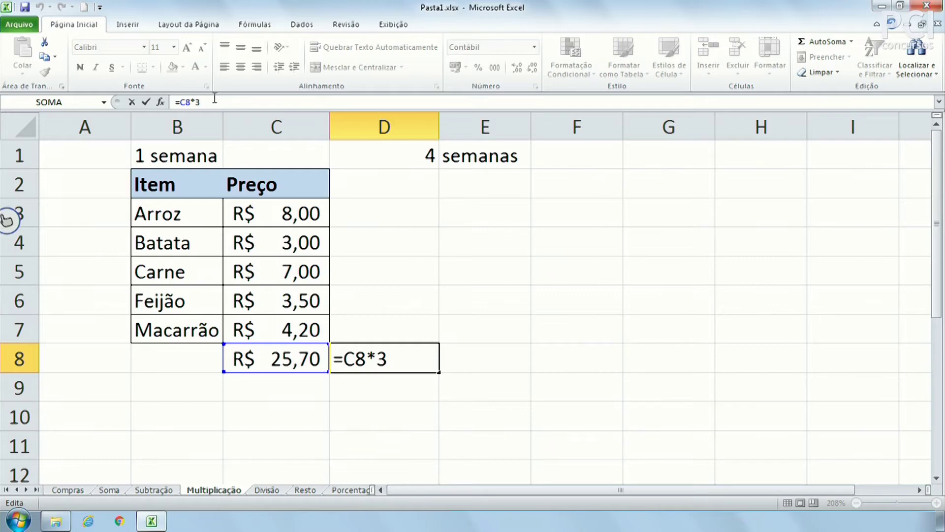
key("BackSpace")
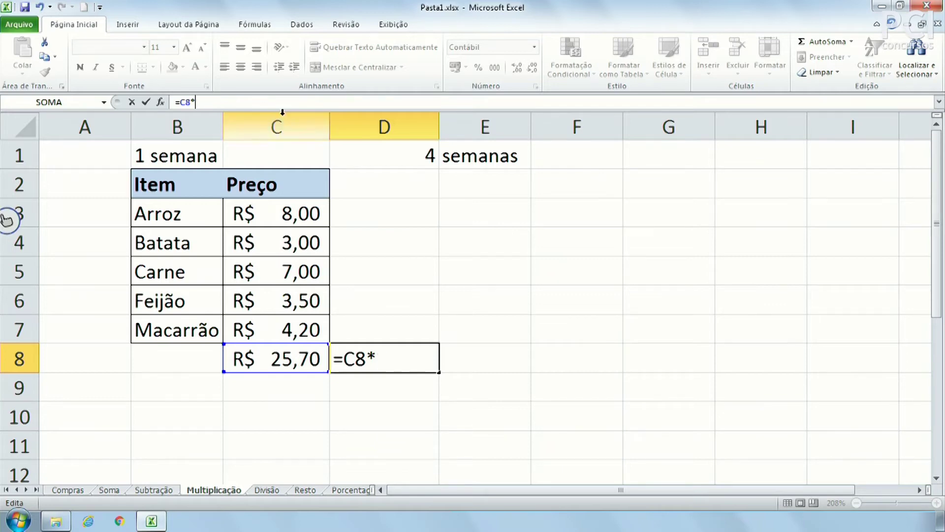
left_click(418, 154)
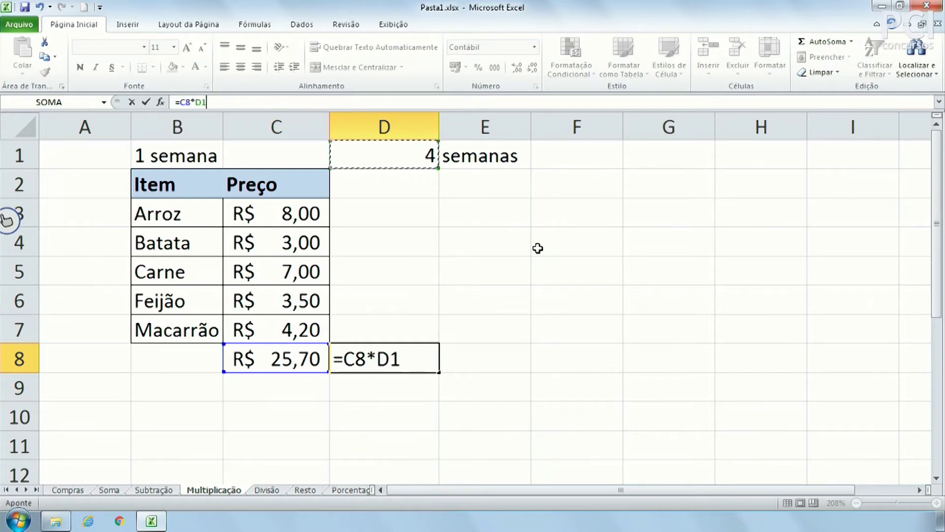
key("Return")
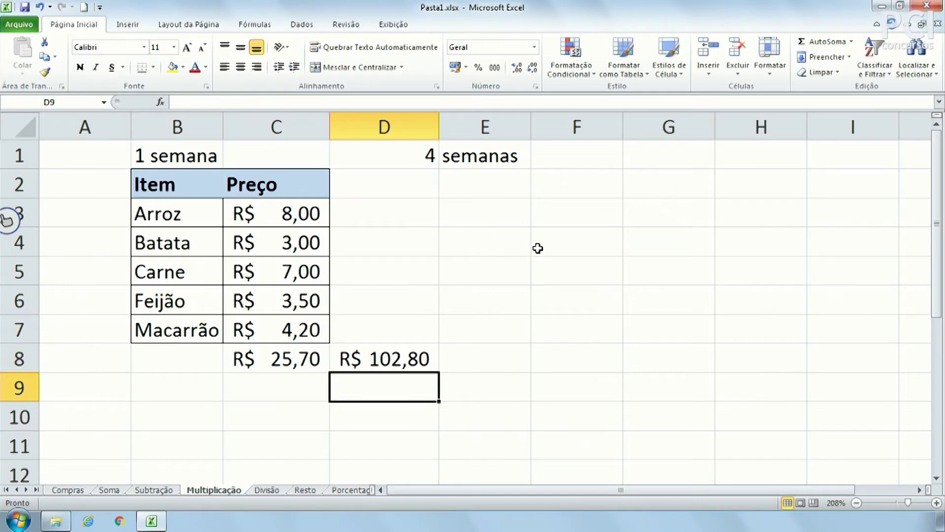
Check the week count in D1 and the cells referenced by the D8 formula.
left_click(424, 155)
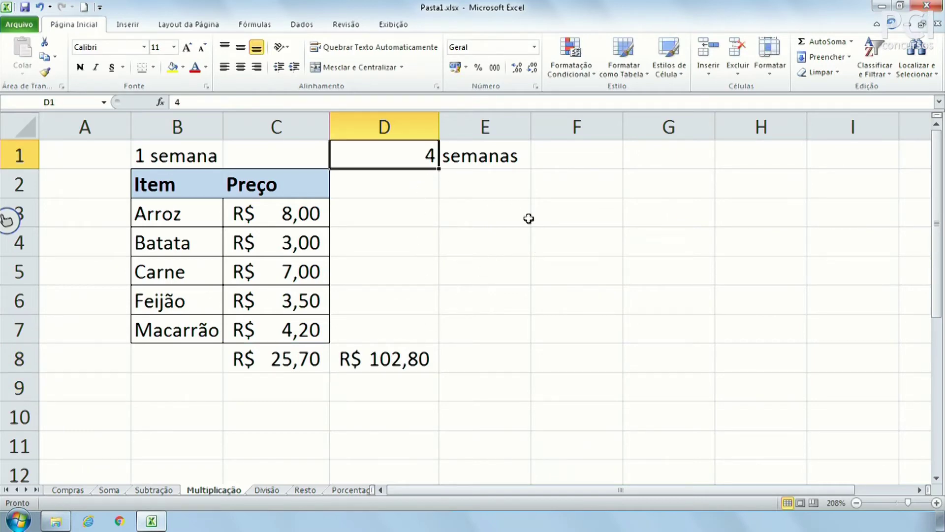
left_click(389, 363)
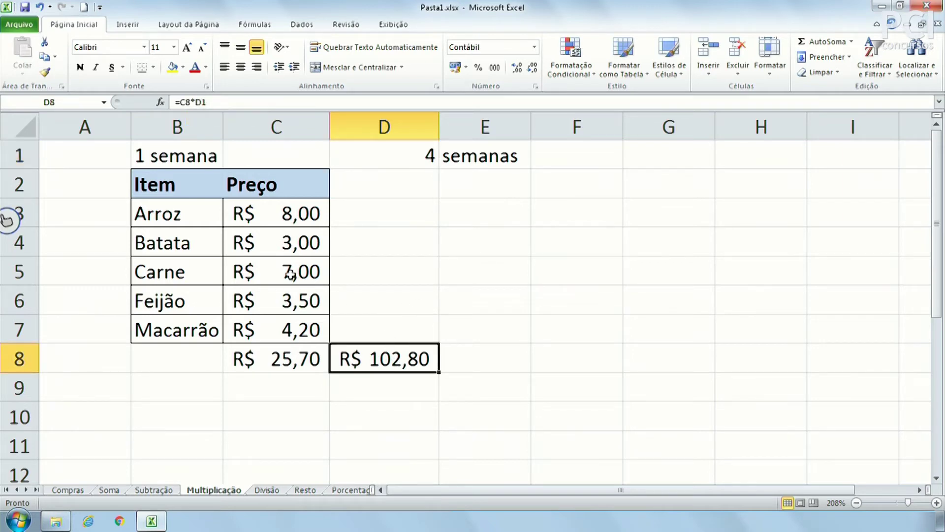
left_click(201, 102)
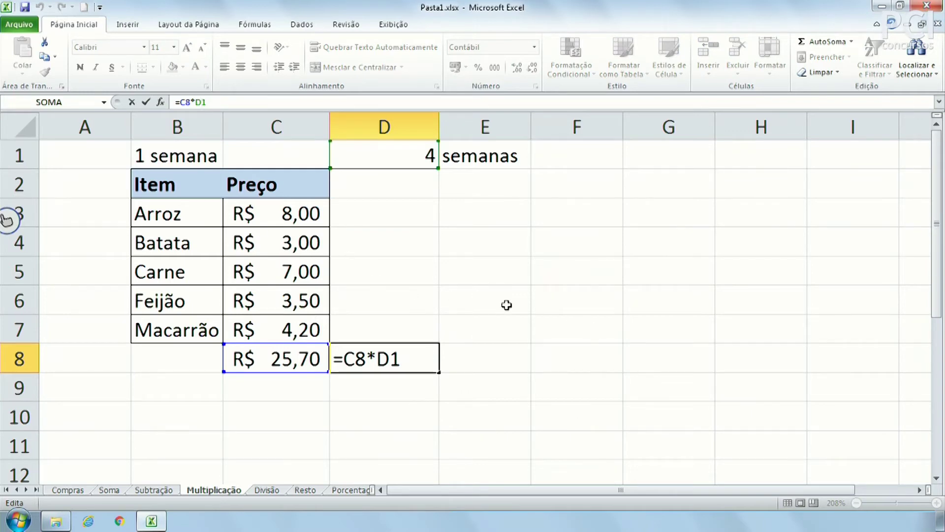
key("ctrl+Return")
Set the week count in D1 to 10 and check the total in D8.
left_click(387, 163)
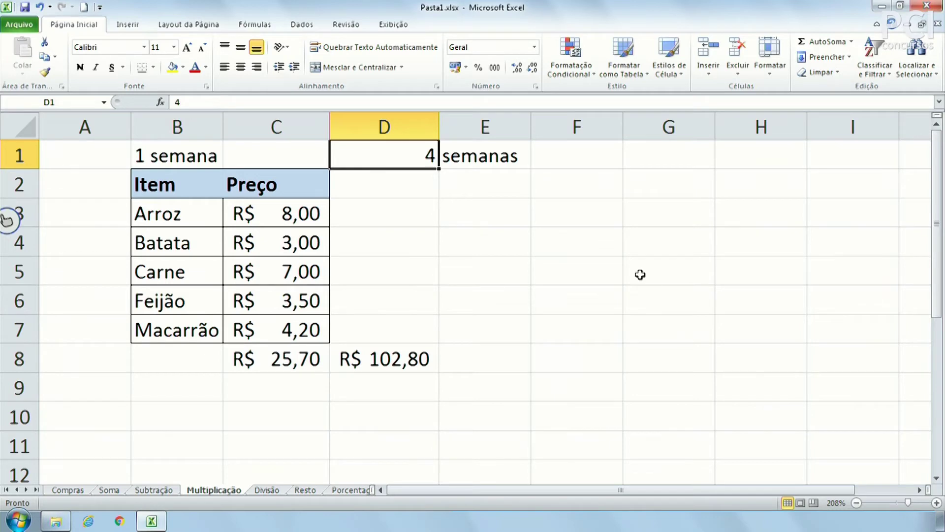
type("10")
key("Return")
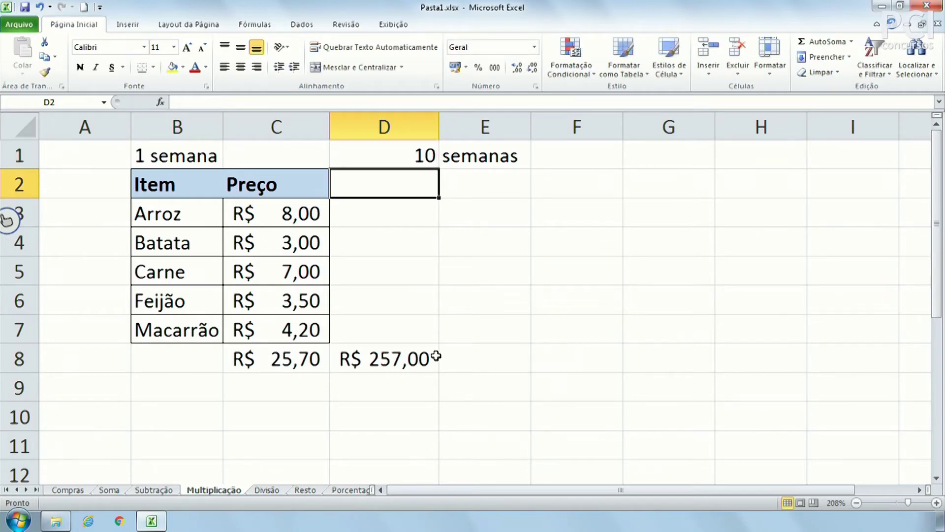
left_click(395, 358)
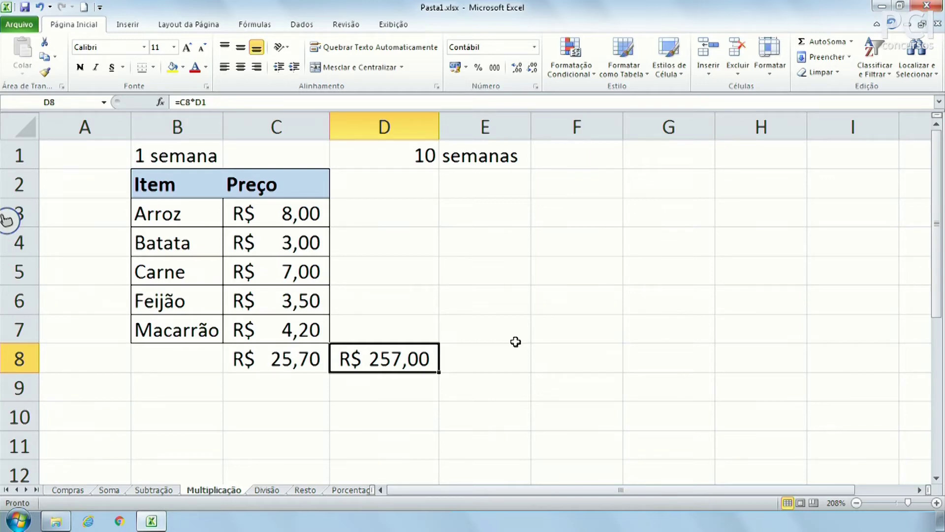
Examine the empty cell D3 beside the Arroz price, along with the week count in D1.
left_click(416, 206)
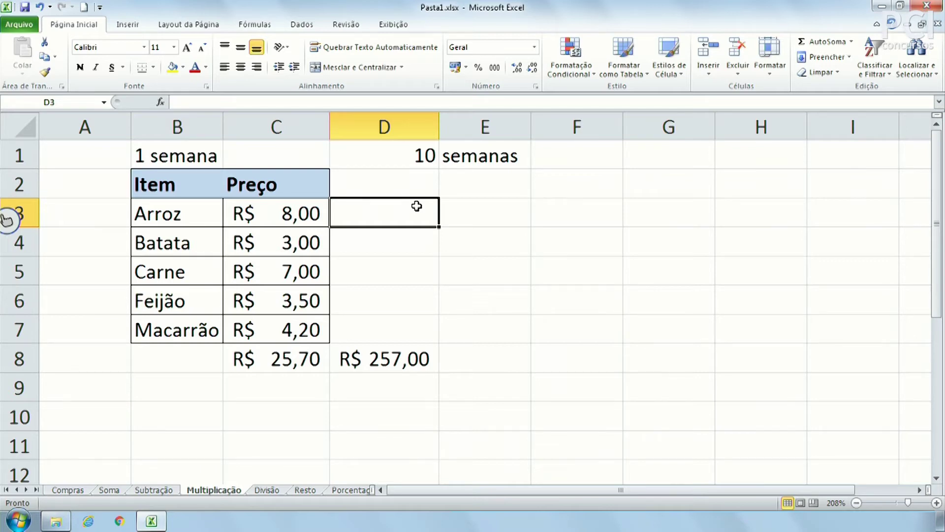
left_click(478, 206)
left_click(421, 158)
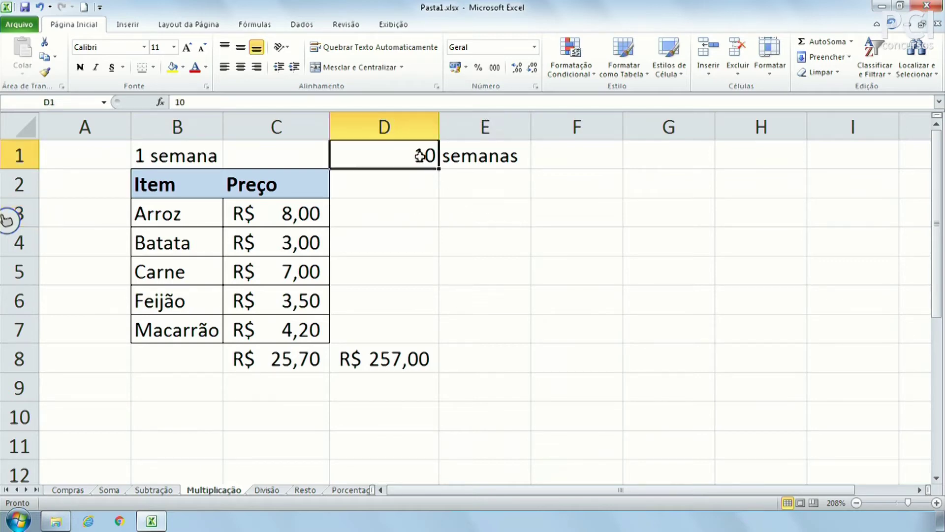
left_click(482, 253)
left_click(421, 210)
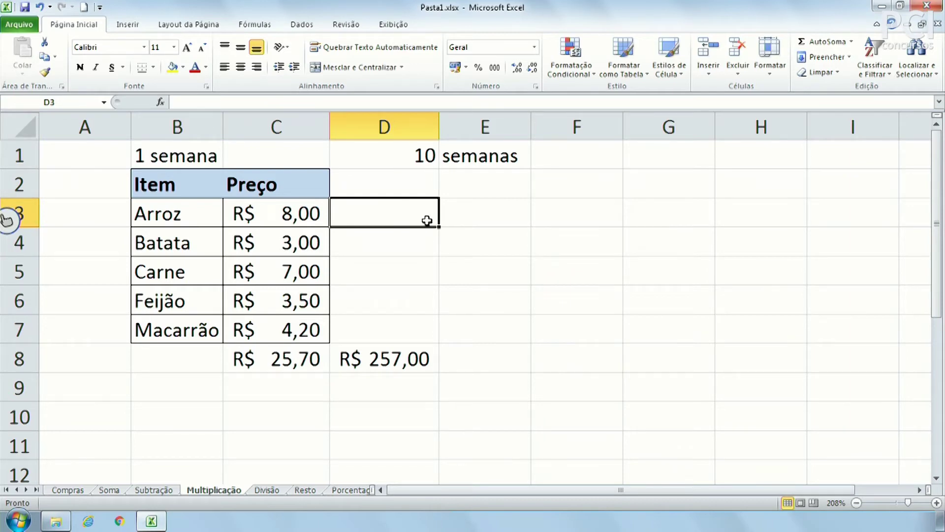
left_click(322, 213)
left_click(345, 206)
left_click(302, 203)
left_click(355, 209)
Set the week count in D1 to 4.
left_click(387, 160)
type("4")
left_click(570, 312)
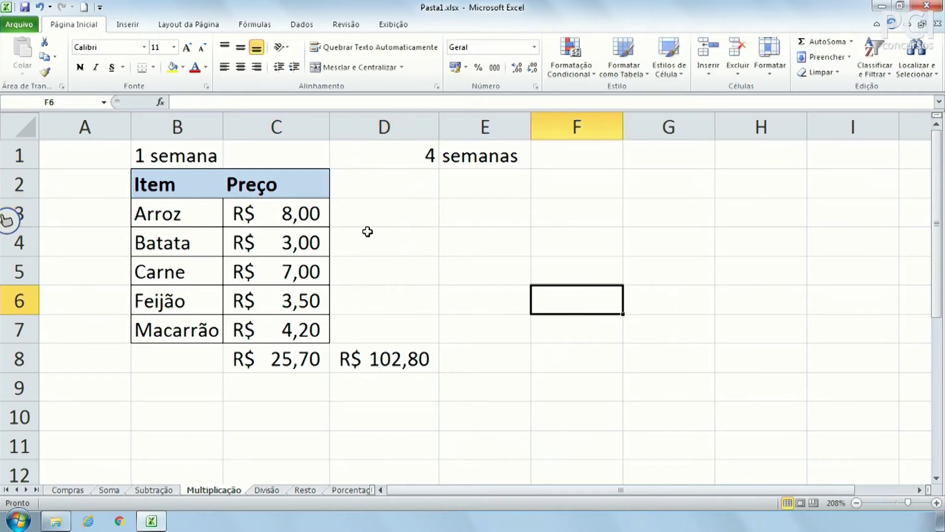
Try a D3 formula that chains multiplications of the item prices, =C3*C4*C5*C6*.
left_click(375, 215)
type("=")
left_click(293, 214)
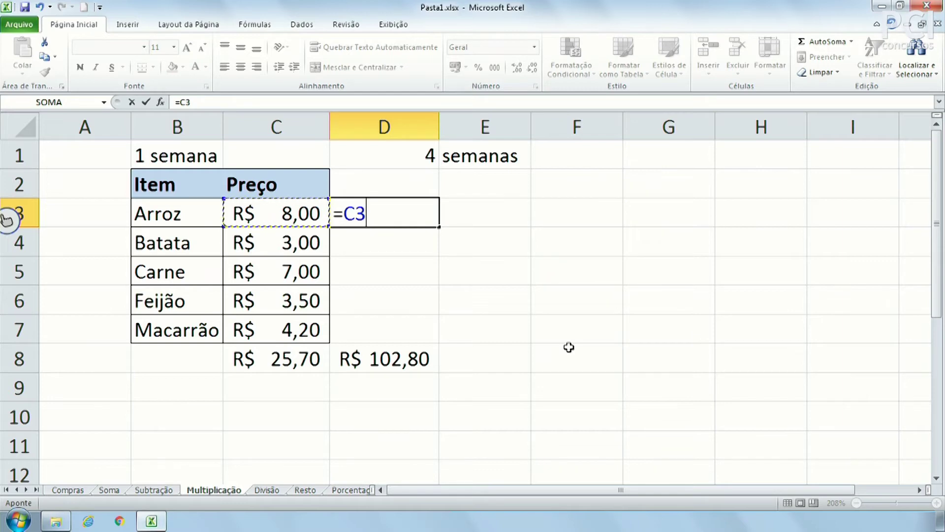
type("*")
left_click(265, 241)
type("*")
left_click(265, 272)
type("*")
left_click(268, 301)
type("*")
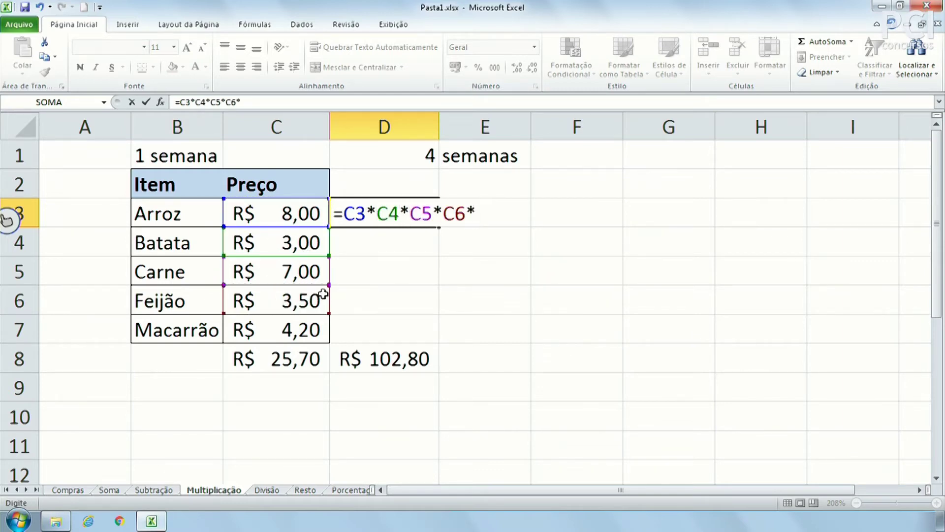
Rework the D3 entry to mix operators as =C3*C4+C6-C5, and discard it.
key("BackSpace")
key("BackSpace")
key("BackSpace")
key("BackSpace")
key("BackSpace")
key("BackSpace")
key("BackSpace")
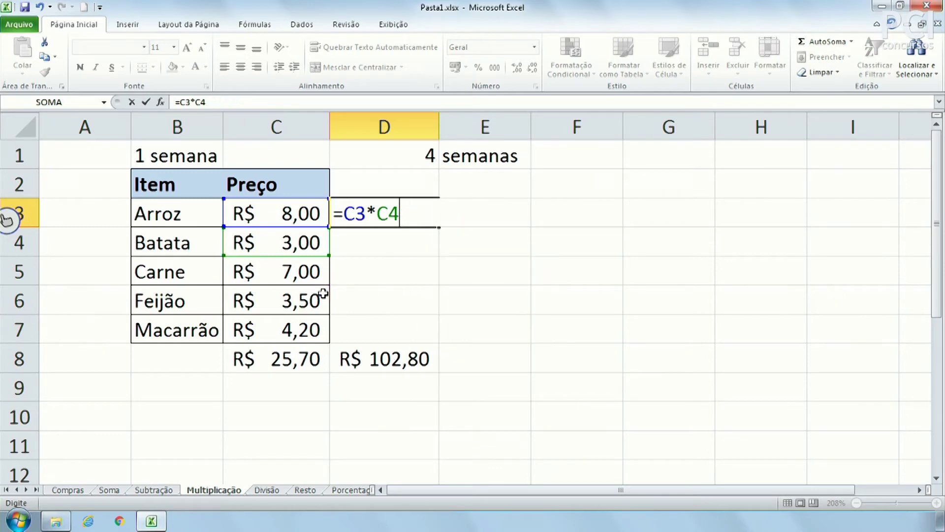
type("+")
left_click(319, 293)
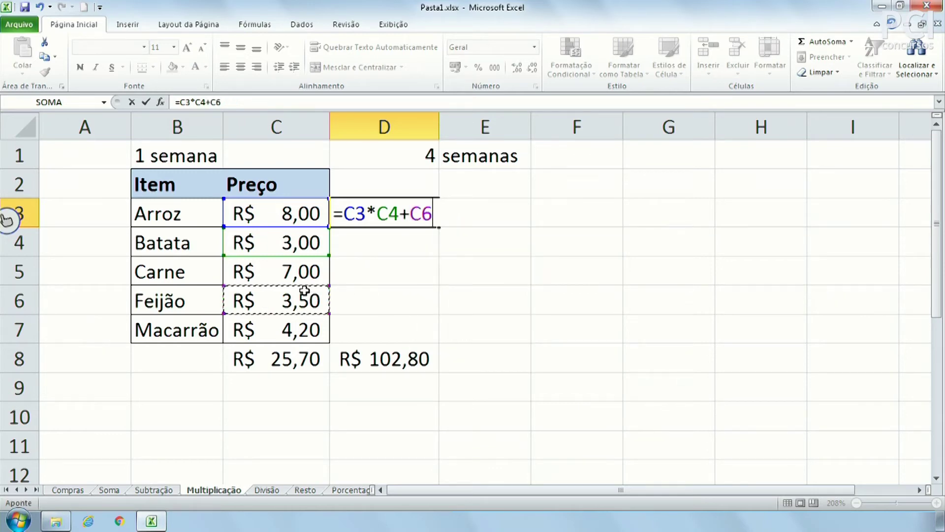
type("-")
left_click(301, 272)
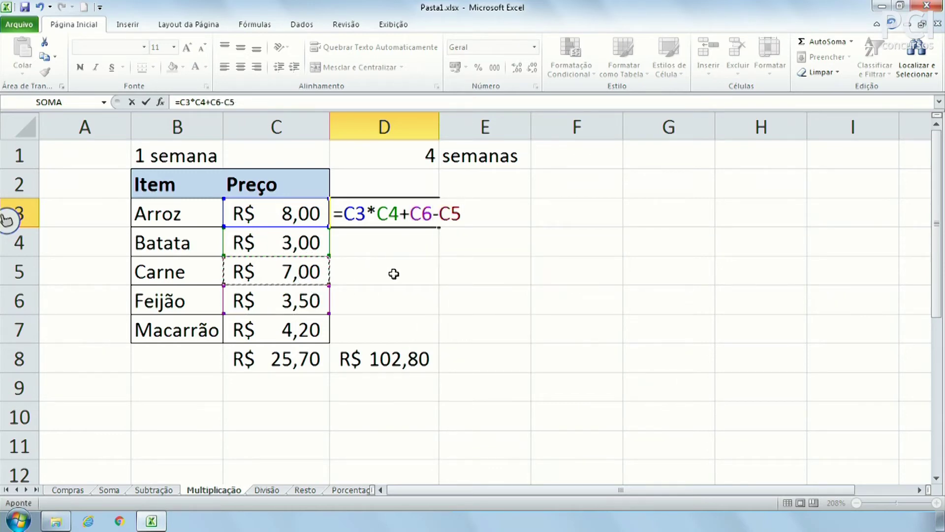
key("Escape")
left_click(419, 266)
Calculate the four-week cost of Arroz in D3 with the formula =C3*4.
left_click(420, 213)
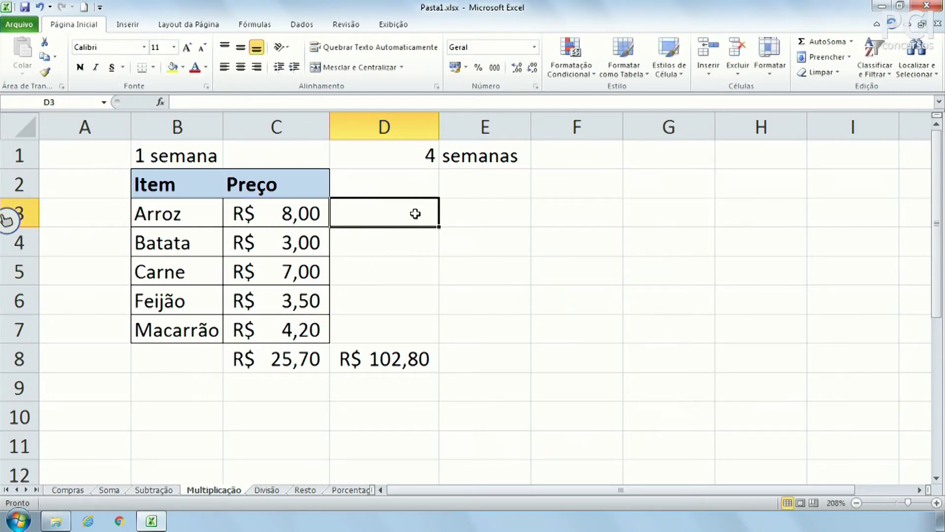
type("=")
left_click(281, 212)
type("*4")
key("Return")
left_click(394, 217)
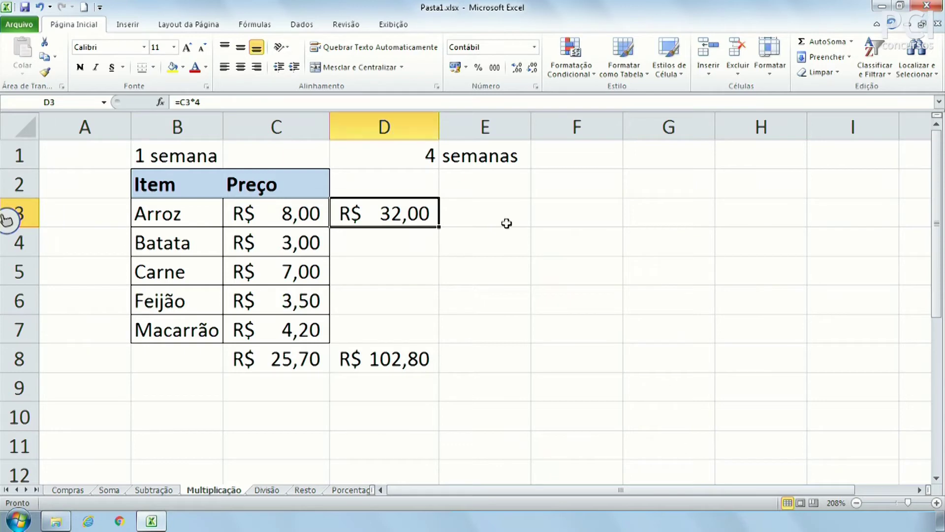
Calculate the four-week cost of Batata in D4 with the formula =C4*4.
left_click(517, 266)
left_click(377, 221)
left_click(374, 246)
type("=")
left_click(312, 247)
type("*4")
key("Return")
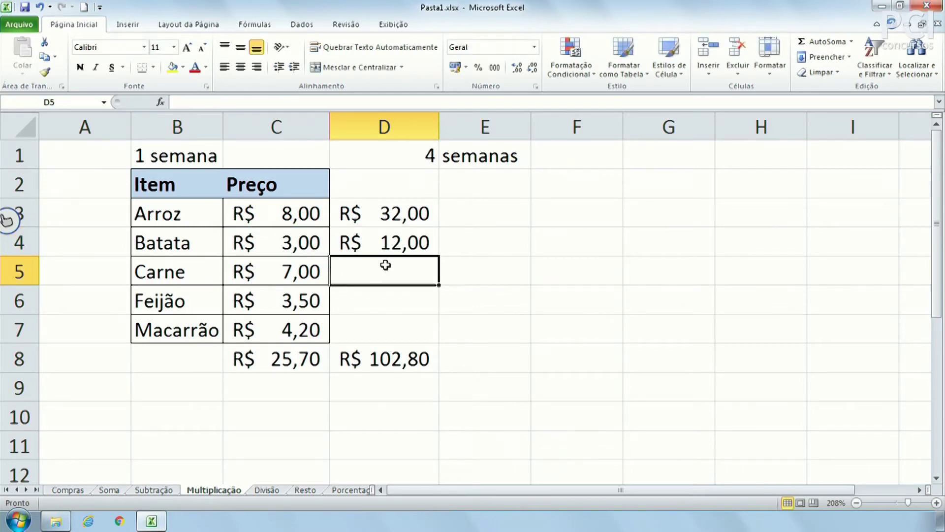
Clear D4 and fill the D3 formula down through D7 for the remaining items.
left_click(403, 248)
key("Delete")
left_click(413, 219)
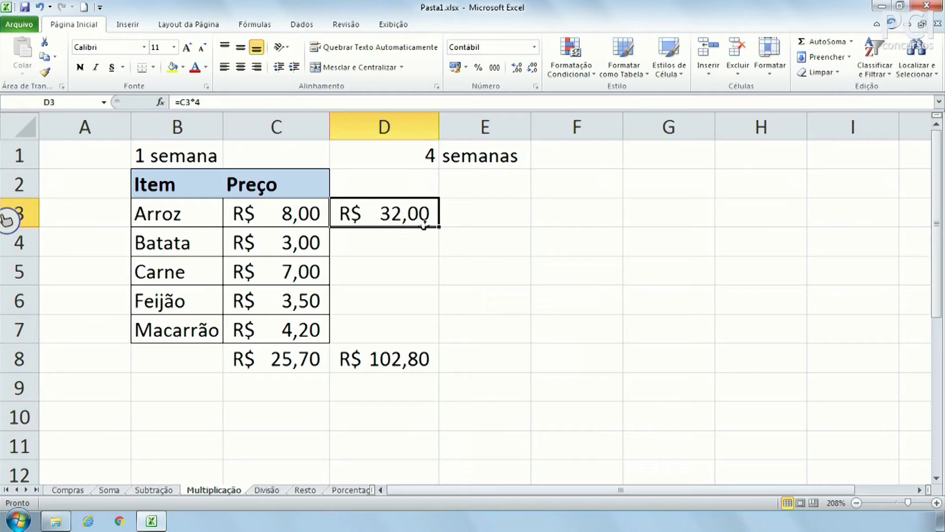
left_click_drag(439, 228, 428, 340)
left_click(545, 331)
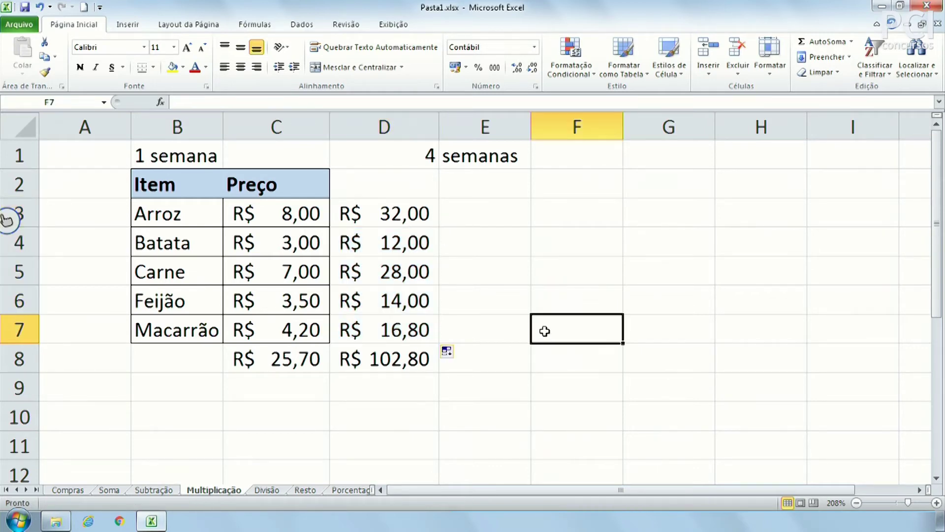
Examine how the price reference changes row by row in the formulas from D3 to D7.
left_click(383, 219)
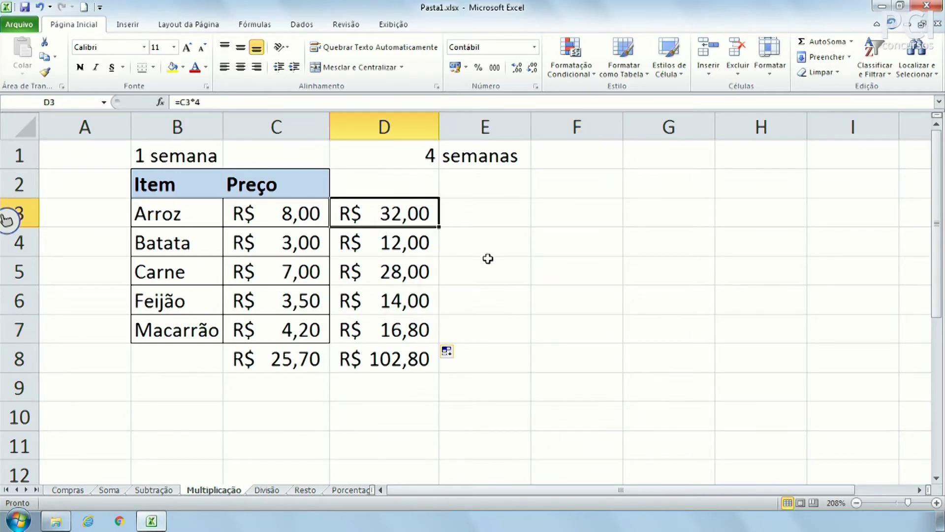
left_click(376, 252)
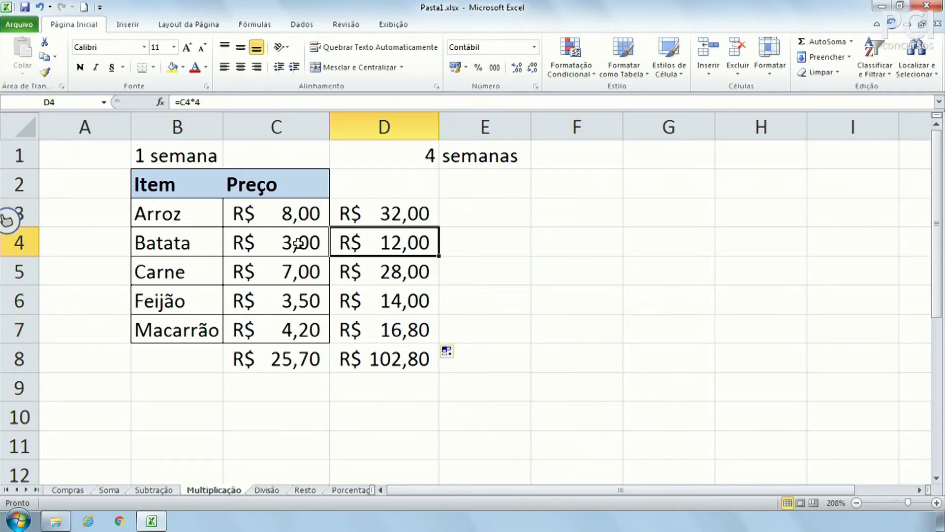
key("Down")
key("Down")
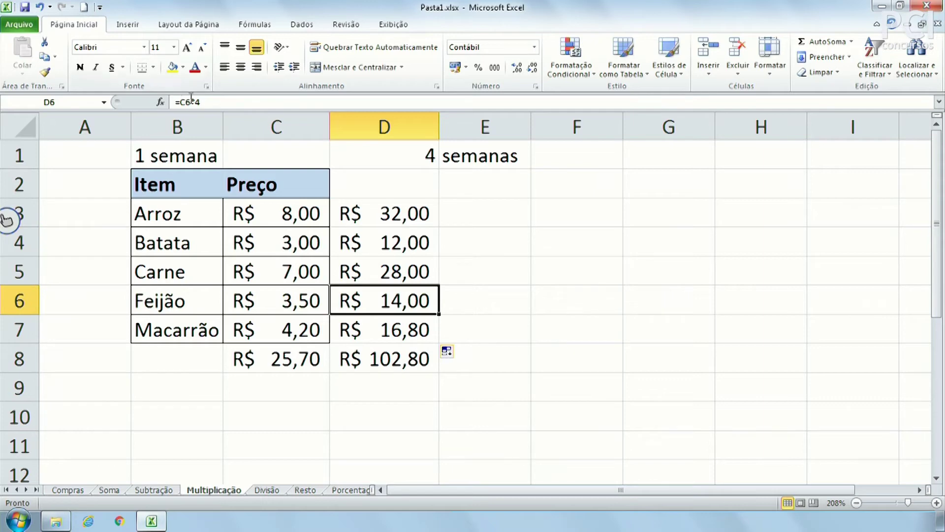
key("Down")
key("Up")
key("Up")
key("Up")
key("Up")
key("Down")
key("Down")
key("Down")
key("Down")
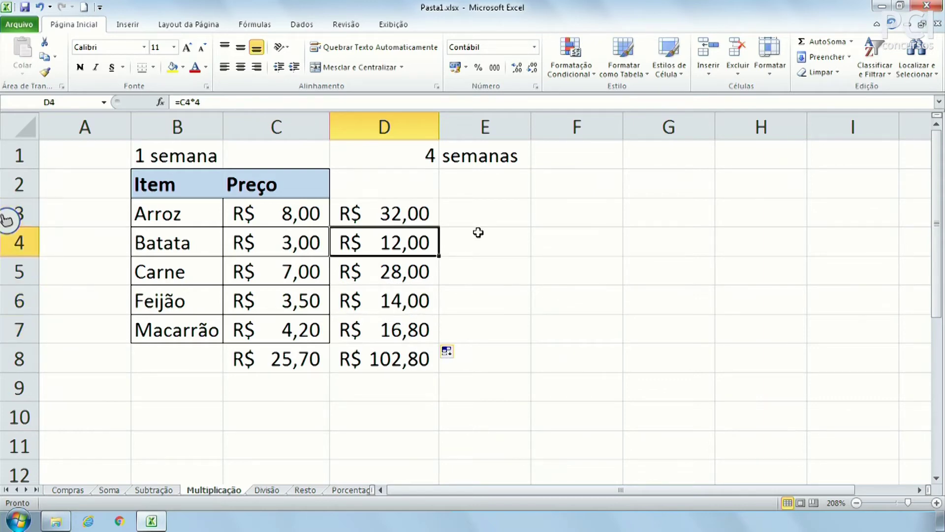
key("Up")
key("Up")
key("Up")
key("Up")
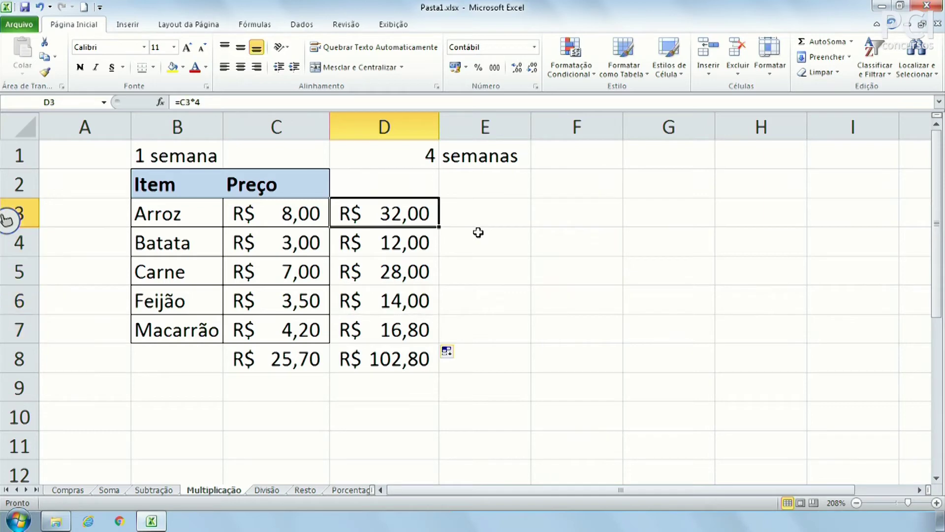
Delete the filled formulas in D4:D7, keeping only the one in D3.
left_click(379, 151)
left_click(392, 219)
left_click_drag(380, 241, 380, 323)
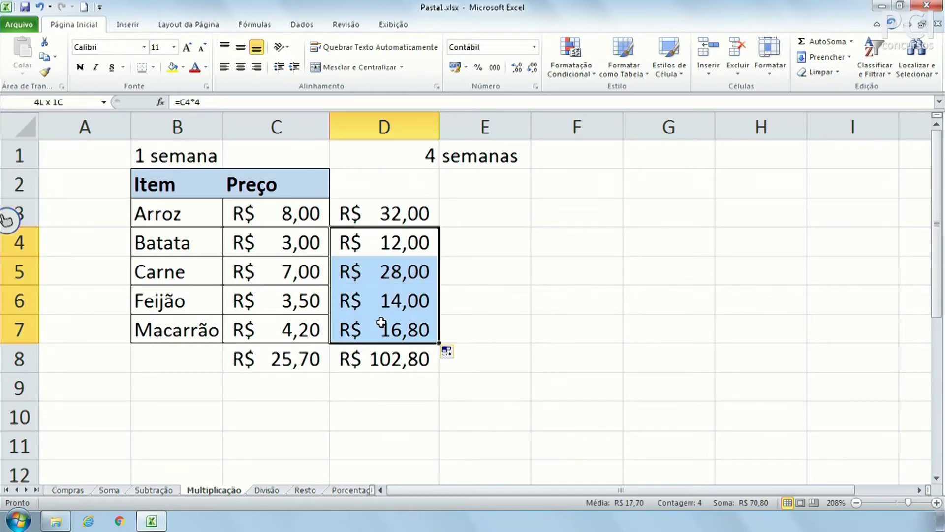
key("Delete")
Change the D3 formula to =C3*D1 so the Arroz price is multiplied by the week count cell.
left_click(357, 199)
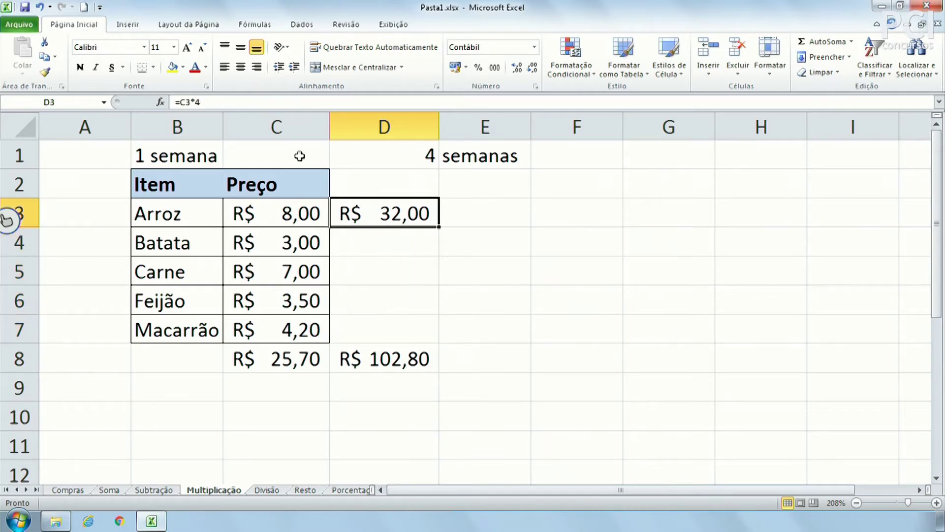
left_click(249, 102)
key("BackSpace")
left_click(386, 173)
left_click(389, 163)
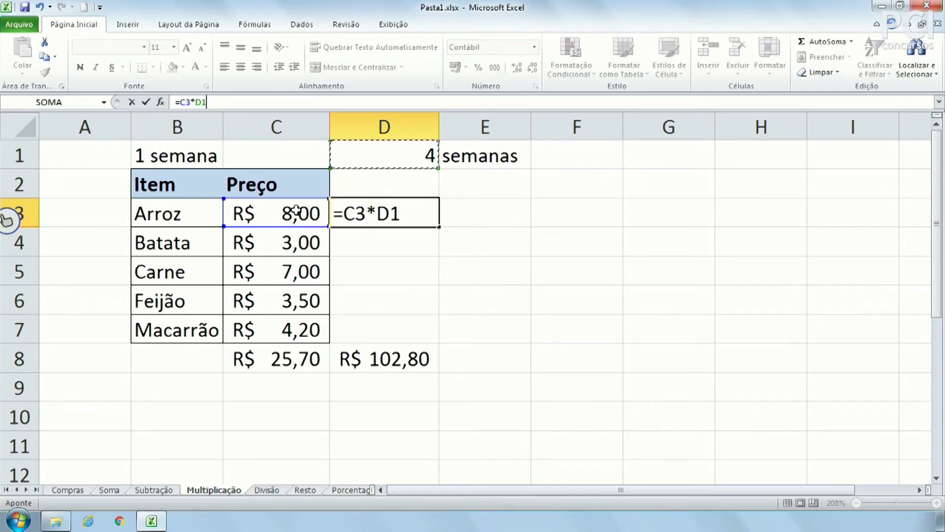
key("Return")
Fill the D3 formula down through D7 for the remaining items.
left_click(415, 211)
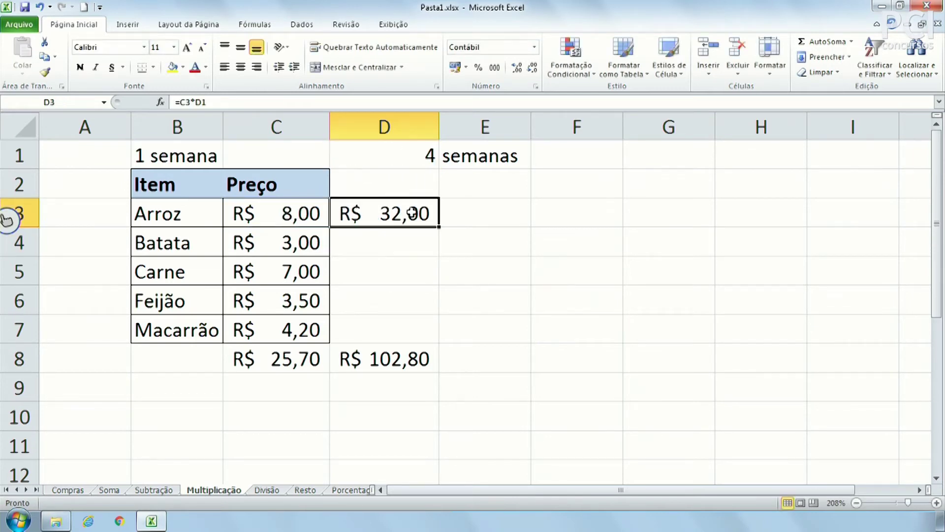
left_click_drag(442, 225, 440, 342)
left_click(544, 305)
Examine how both cell references shift row by row in the filled formulas from D4 to D7.
left_click(418, 247)
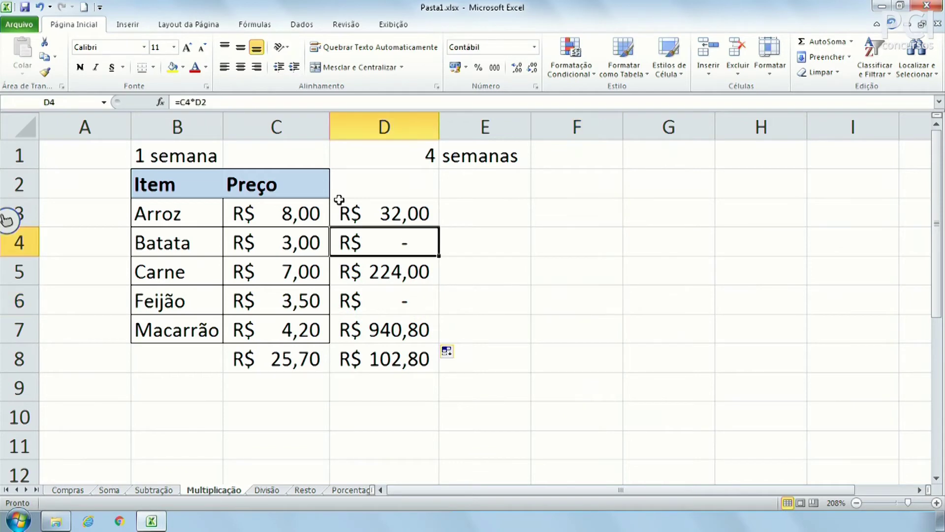
left_click(267, 106)
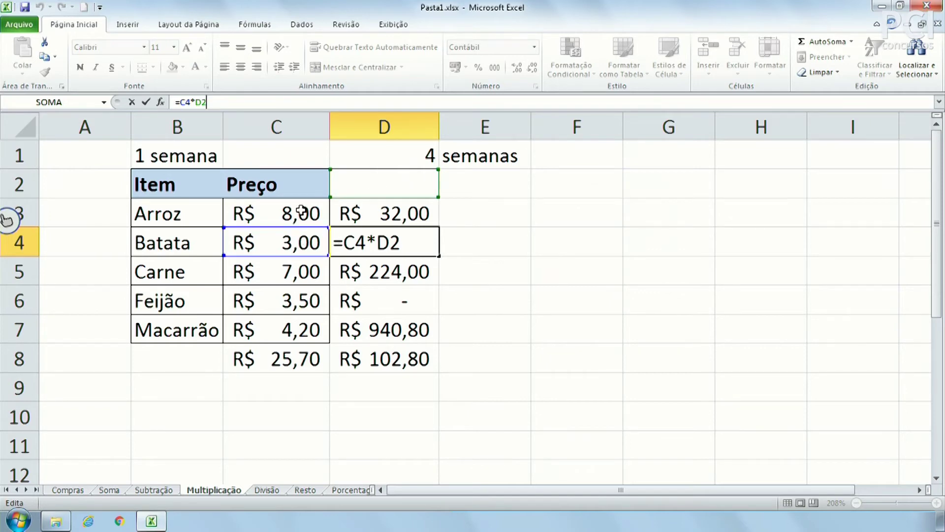
key("Return")
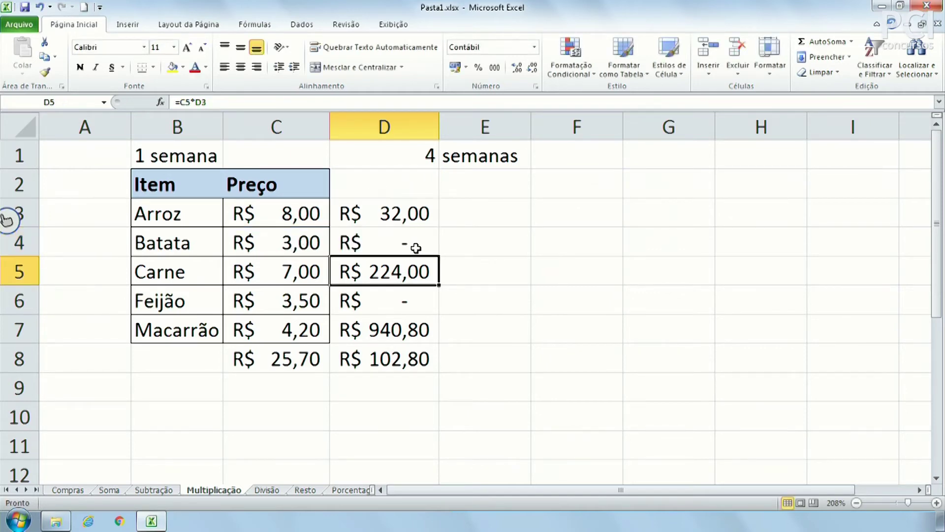
left_click(219, 97)
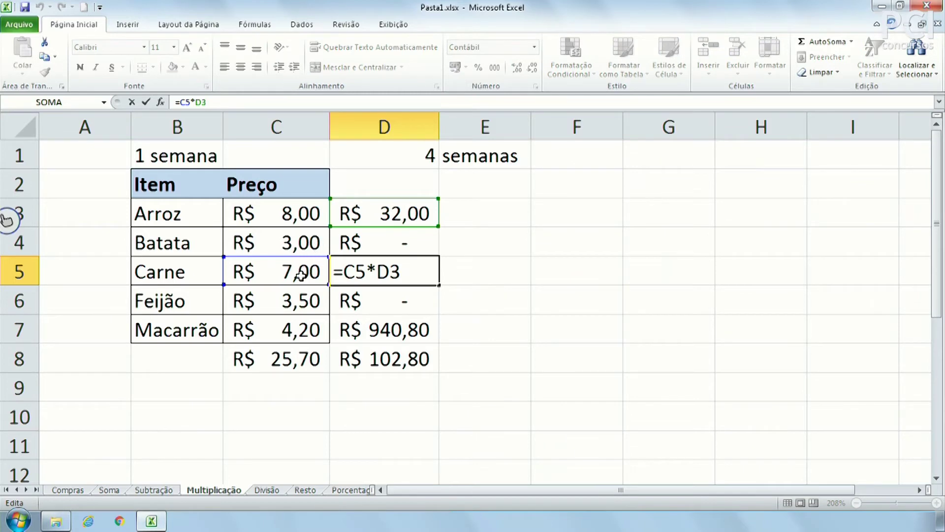
key("Return")
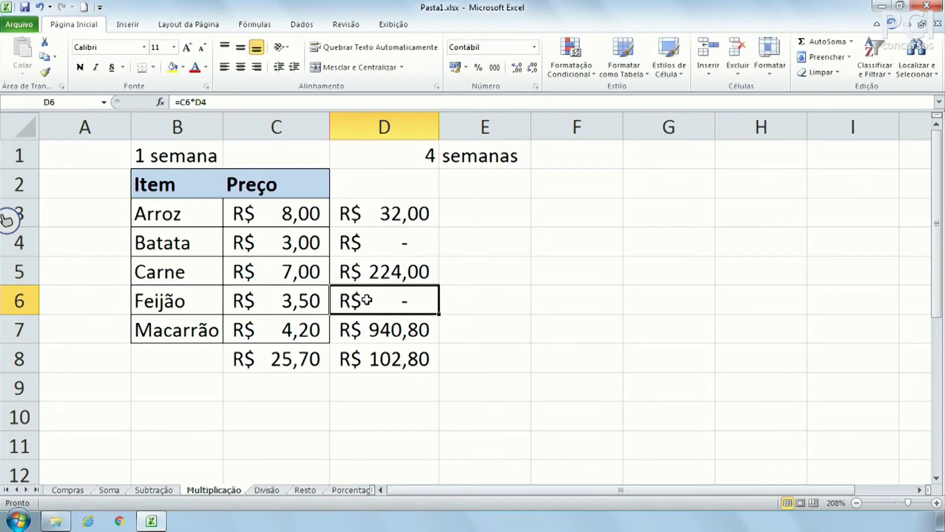
key("F2")
key("Return")
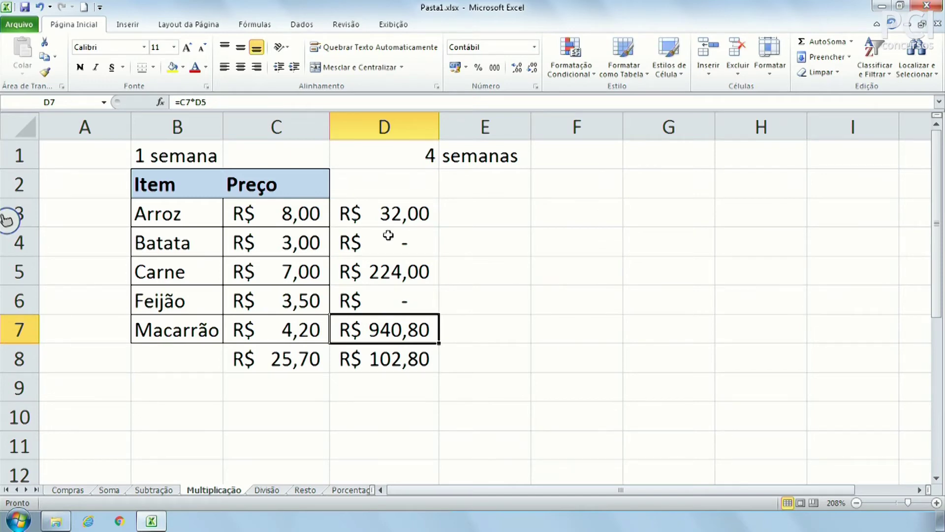
Delete the filled formulas in D4:D7.
left_click_drag(388, 235, 394, 316)
key("Delete")
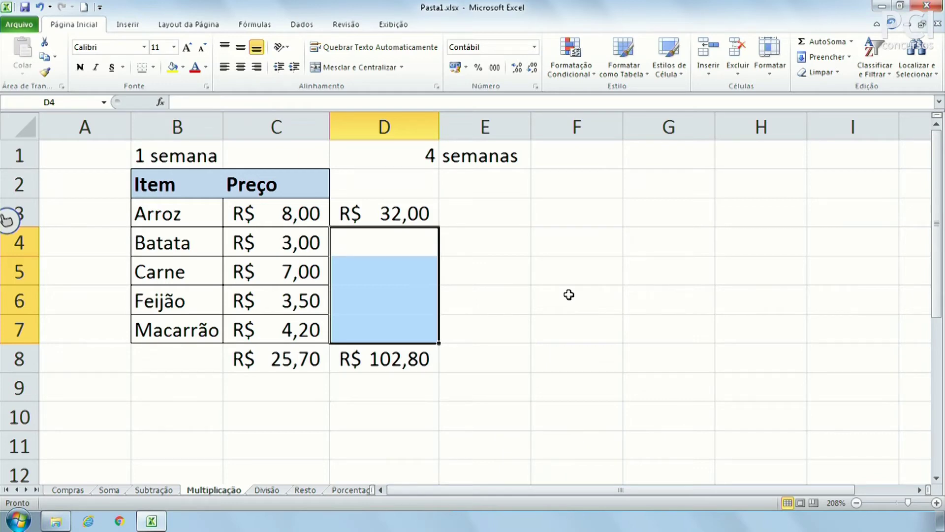
left_click(569, 294)
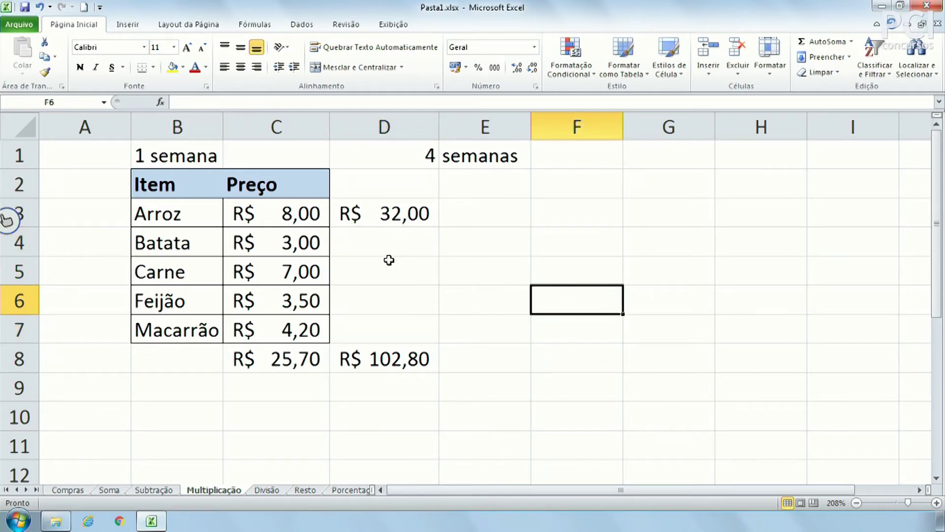
Calculate Batata's cost in D4 with the formula =C4*D1, using the week count cell.
left_click(403, 224)
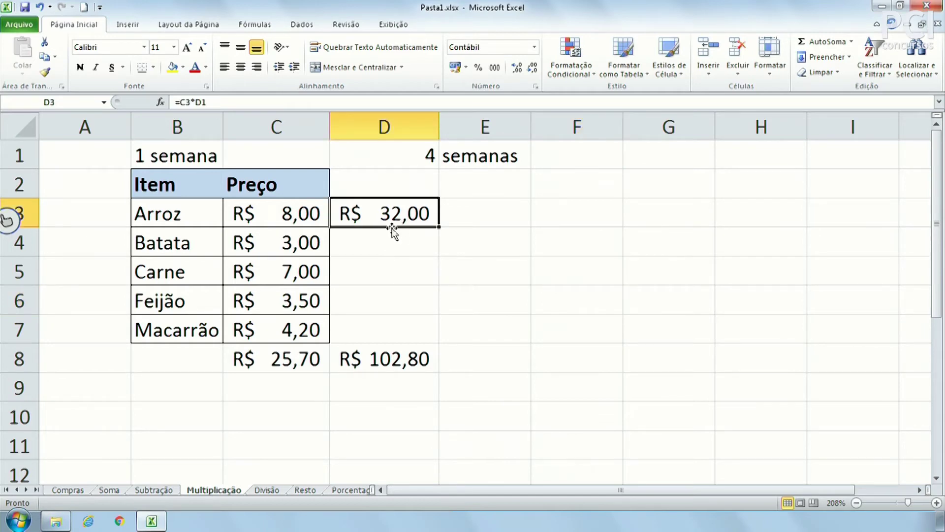
left_click(371, 244)
type("=")
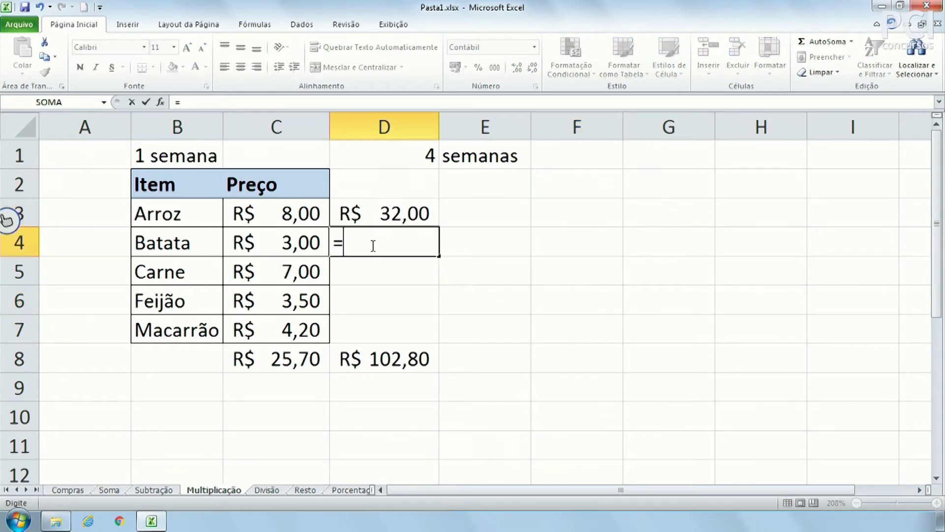
left_click(283, 243)
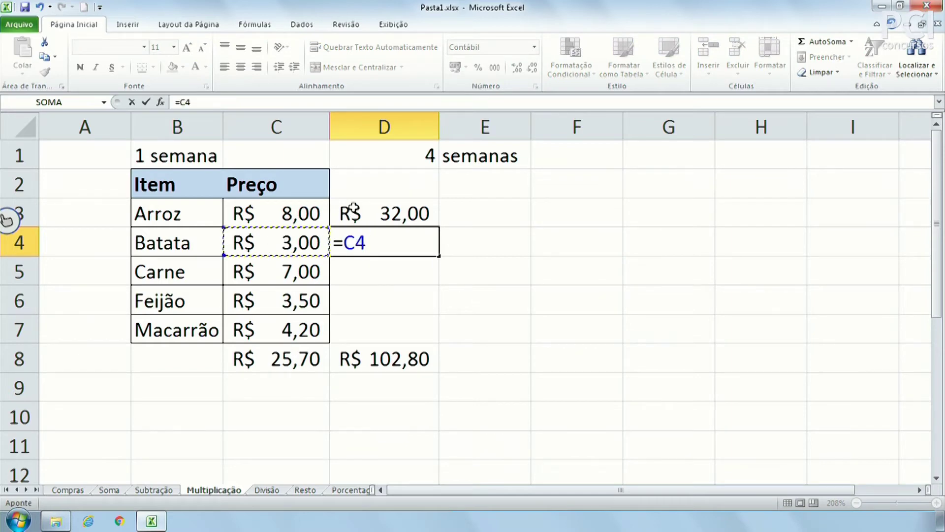
type("*")
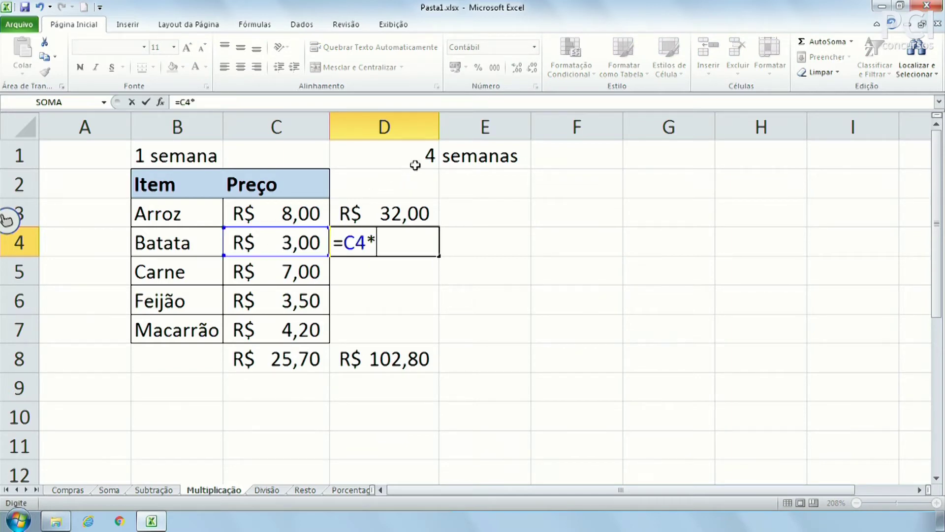
left_click(418, 161)
key("Return")
Try to extend the two formulas in D3:D4 down through D7.
key("Up")
key("Right")
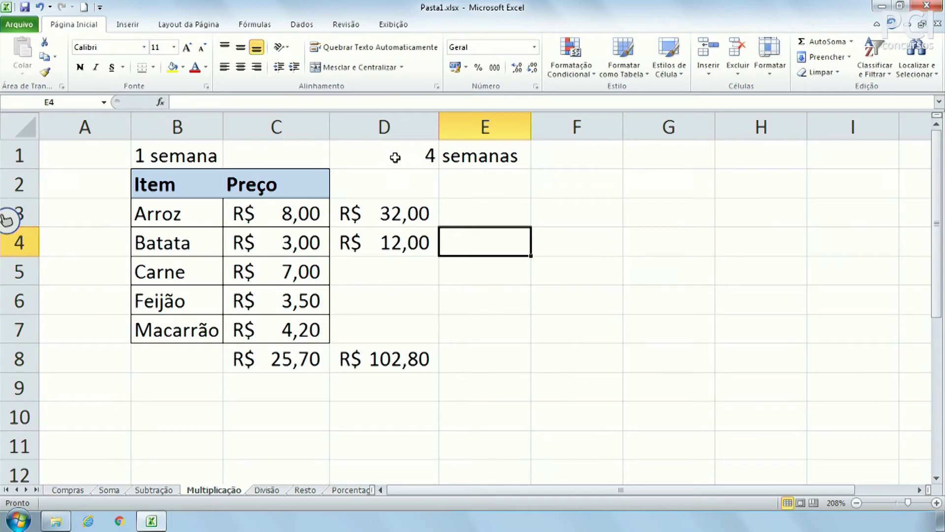
left_click_drag(423, 213, 439, 342)
left_click(539, 307)
Check which cells the Carne formula in D5 multiplies against the week count in D1.
left_click(428, 280)
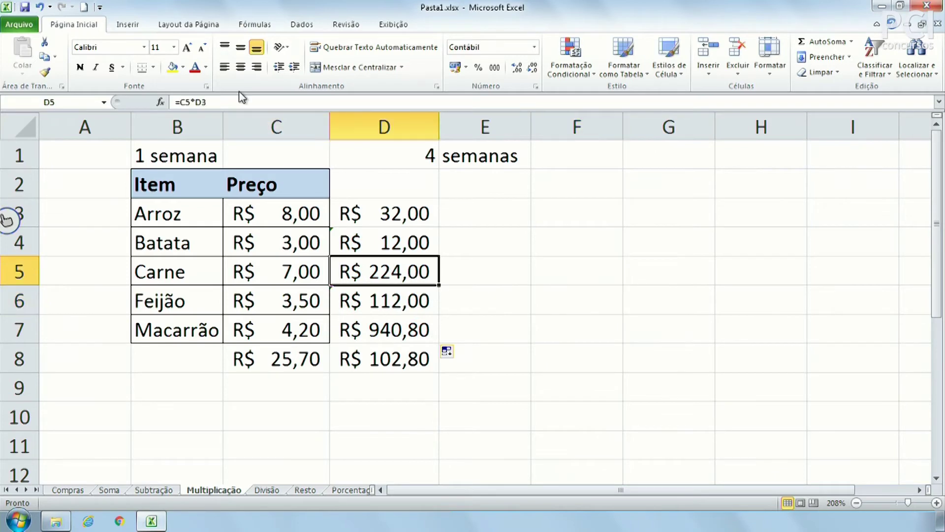
left_click(232, 104)
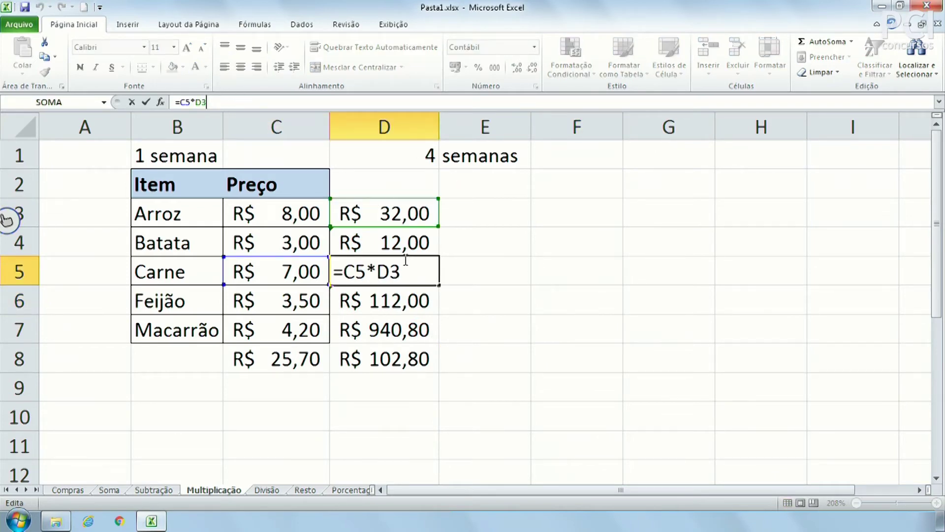
key("Escape")
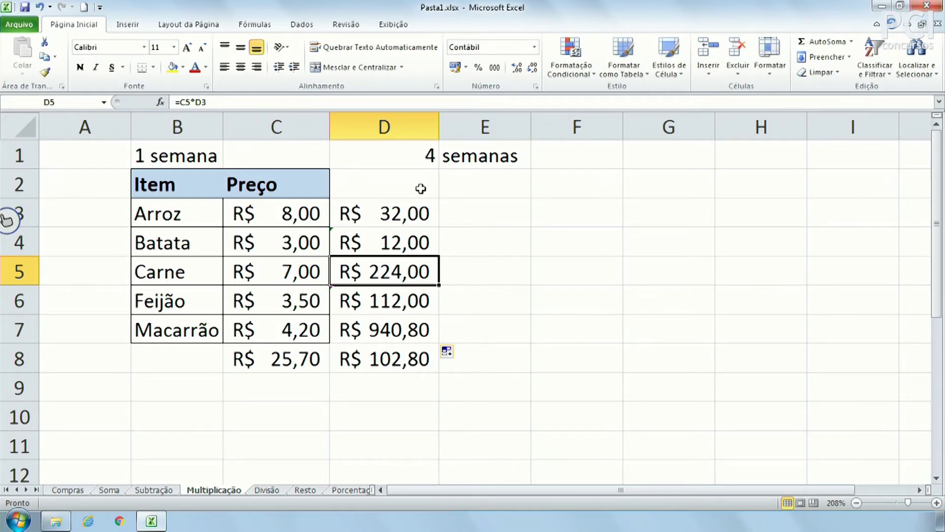
left_click(421, 165)
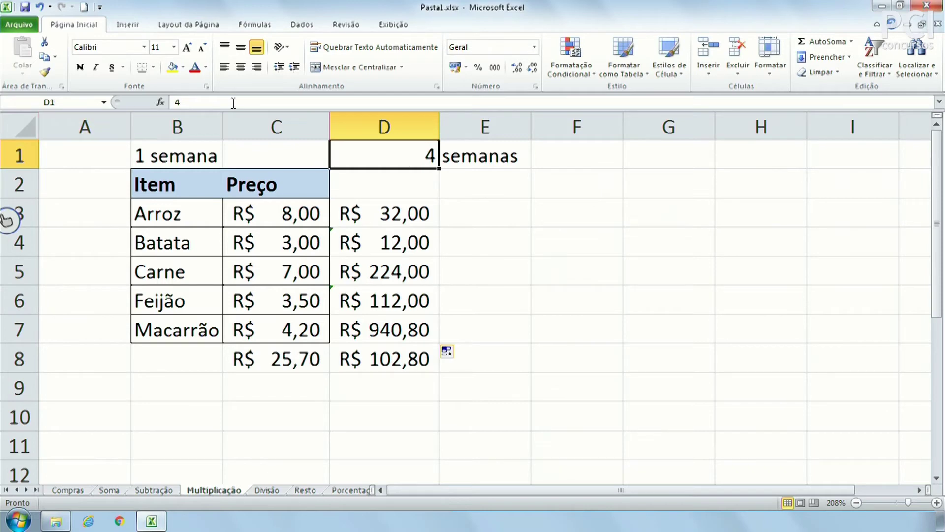
Clear D4:D7 and set the D3 formula back to =C3*4.
left_click_drag(384, 246, 382, 340)
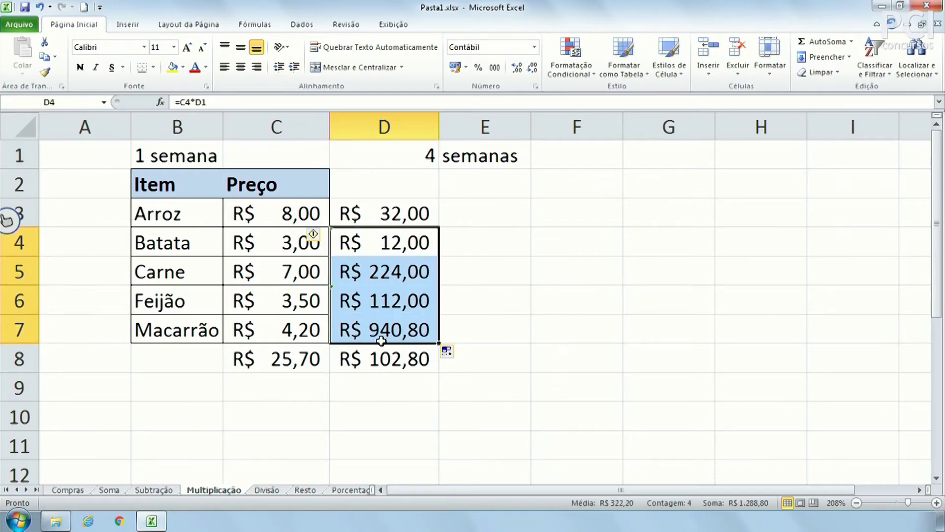
key("Delete")
left_click(393, 212)
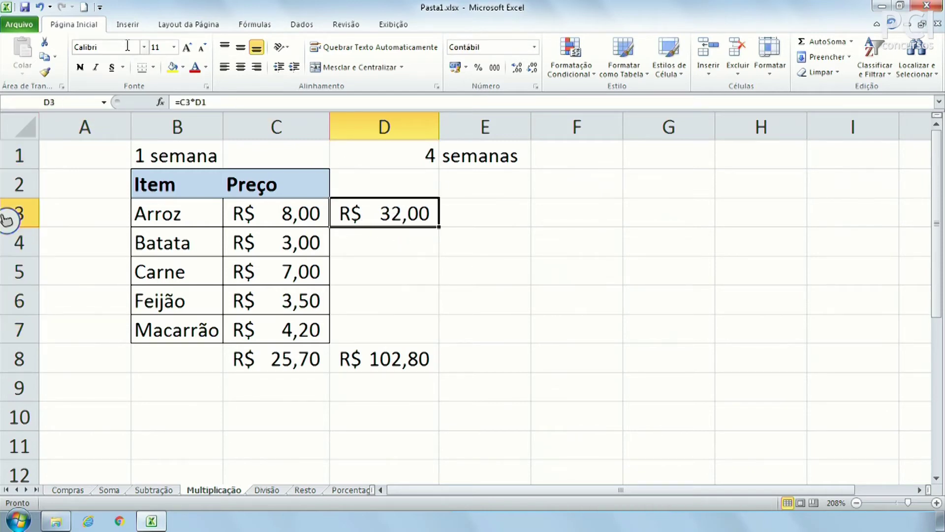
left_click(221, 103)
key("BackSpace")
key("BackSpace")
key("Return")
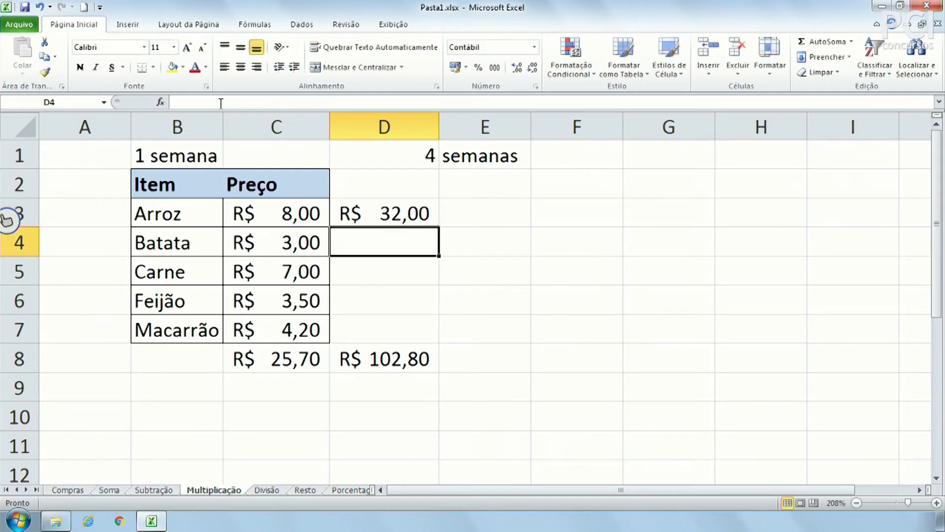
Fill the fixed-multiplier formula =C3*4 from D3 down through D7.
left_click(335, 217)
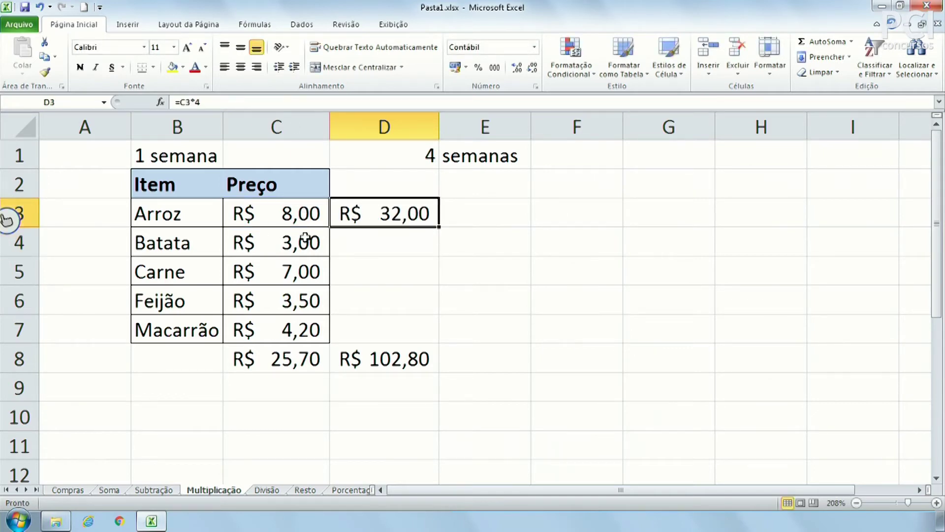
left_click_drag(439, 227, 427, 331)
left_click(547, 272)
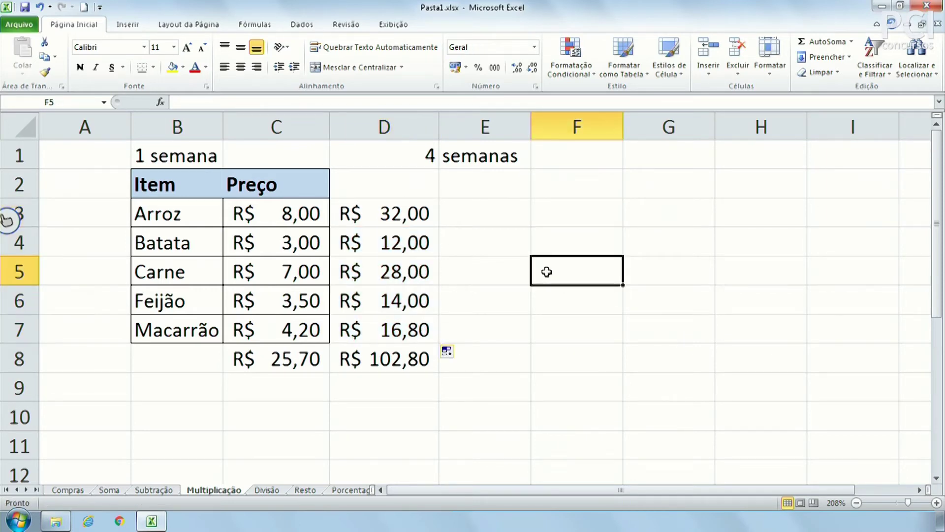
Move the four-week total from D8 to E8 and autofit column E to its contents.
left_click(412, 377)
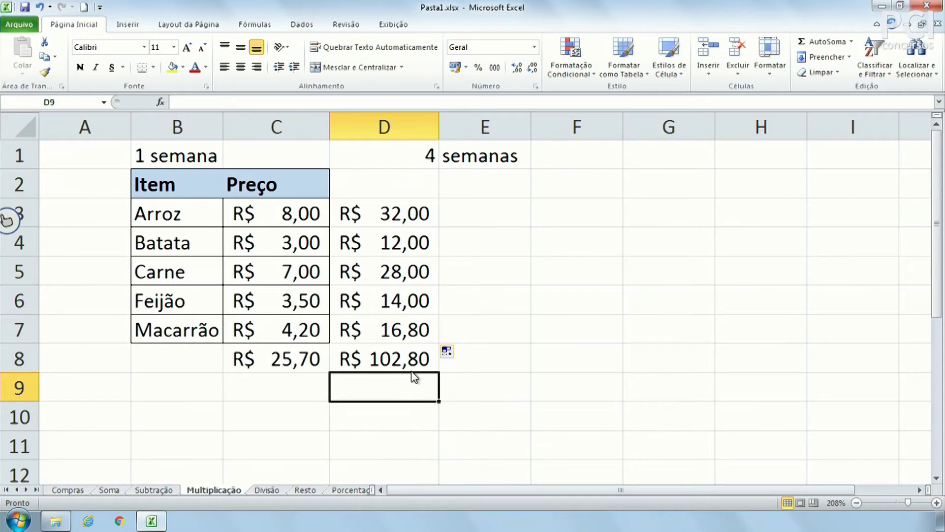
left_click(405, 365)
left_click_drag(447, 359, 490, 361)
left_click(513, 308)
left_click(485, 359)
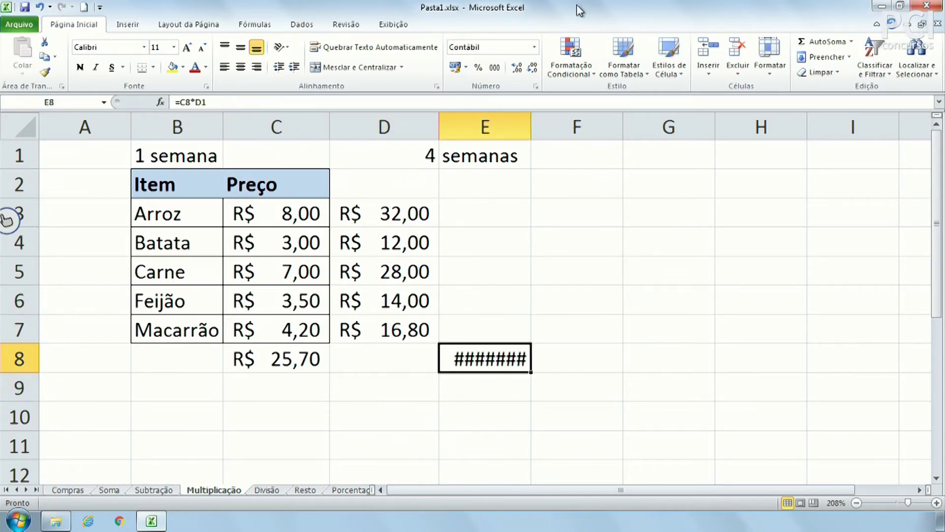
double_click(531, 126)
Sum the four-week item costs in D3:D7 into D8 with AutoSum.
left_click_drag(367, 220, 379, 331)
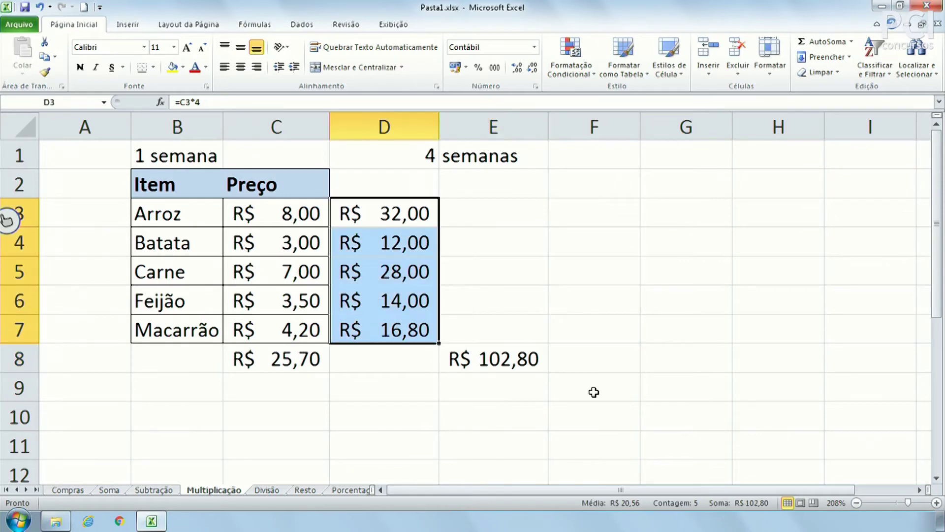
left_click(827, 57)
left_click(823, 44)
left_click(612, 315)
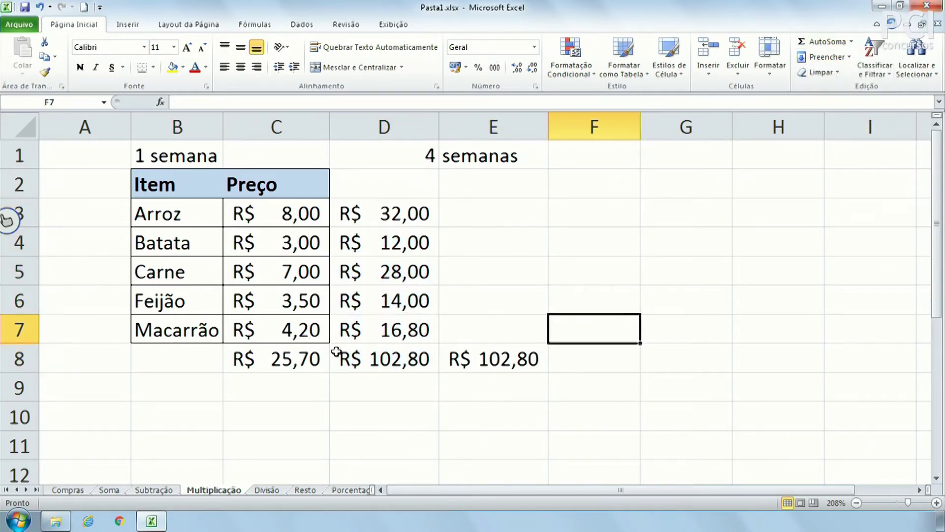
Compare the sum formula in D8 with the multiplication formula in E8 and the cells each one uses.
left_click(400, 359)
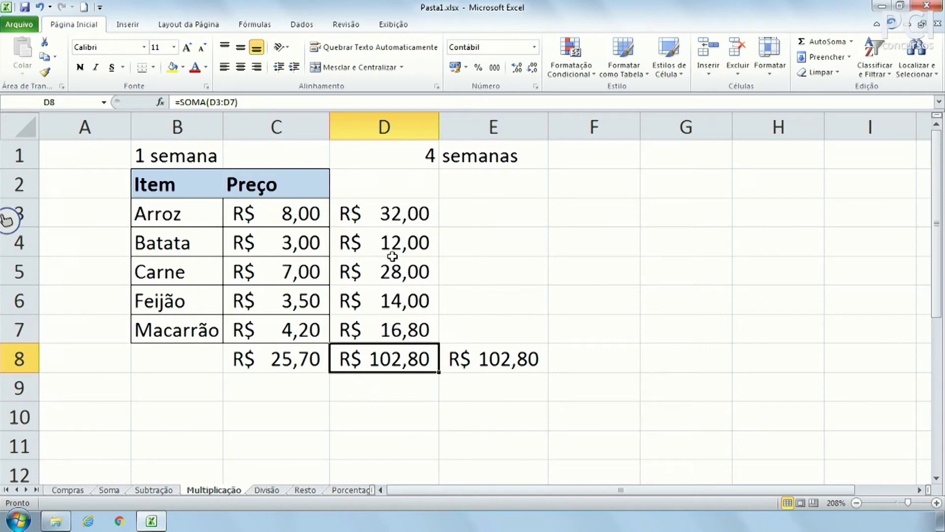
left_click_drag(391, 222, 389, 330)
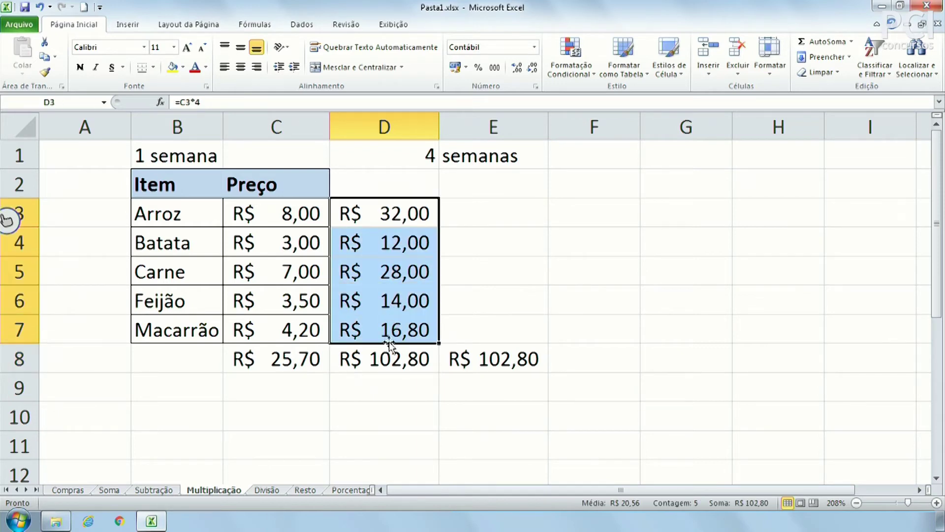
left_click(389, 353)
left_click(516, 357)
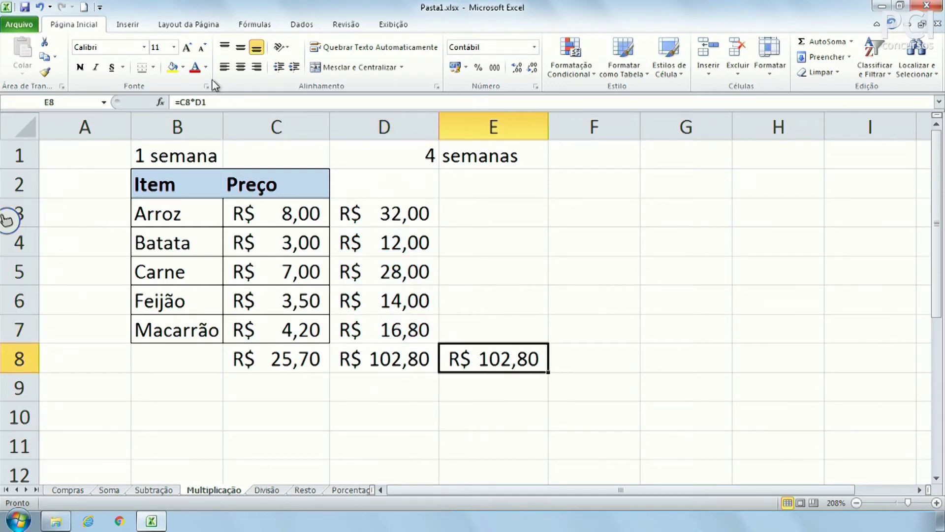
key("F2")
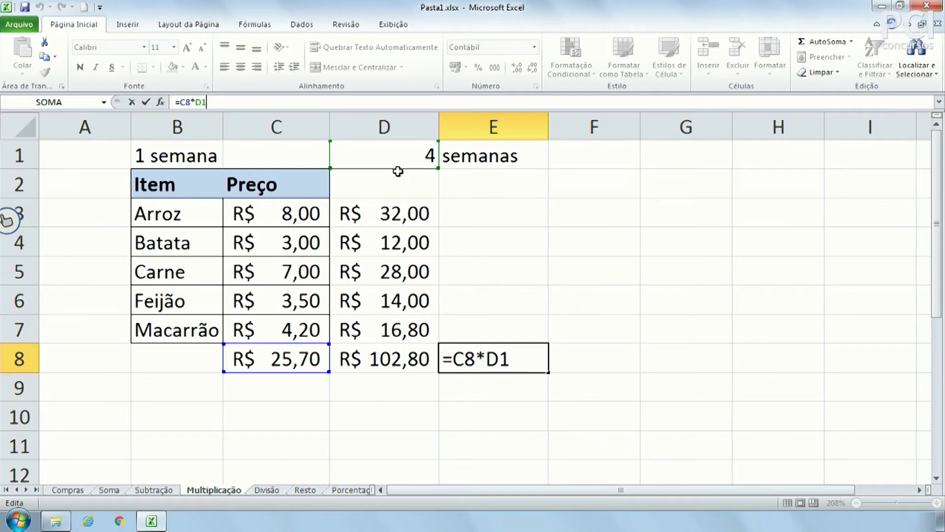
left_click(518, 295)
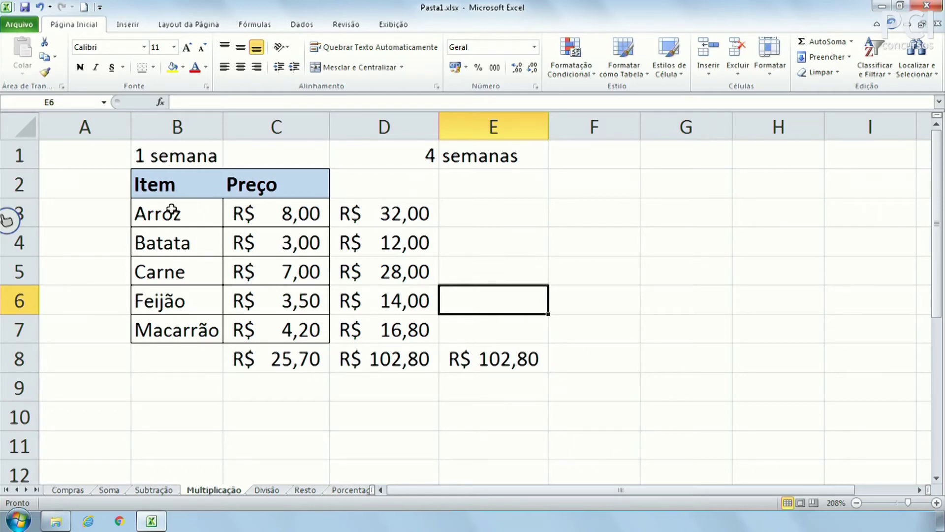
Copy the item and price table B2:C7 from the Multiplicação sheet to B2 of the Divisão sheet and enlarge the view to 196%.
left_click_drag(161, 178, 264, 331)
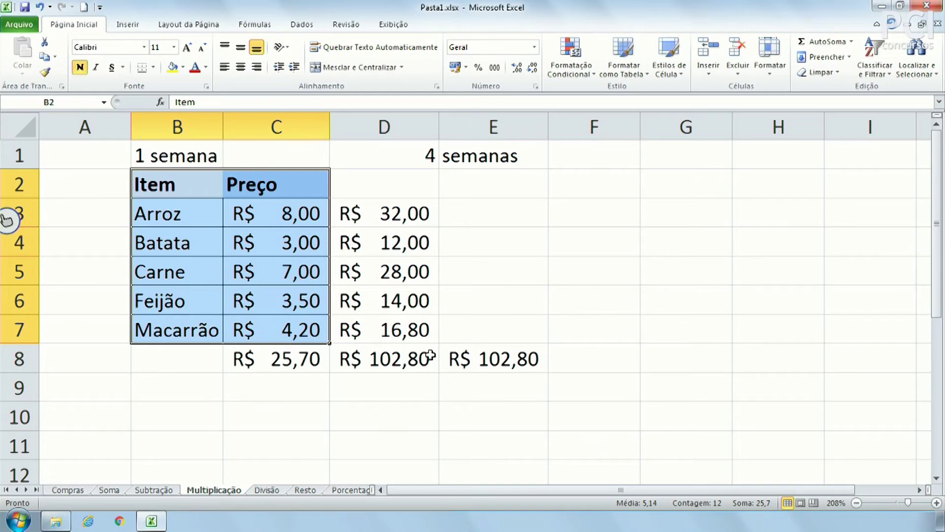
key("ctrl+c")
left_click(264, 490)
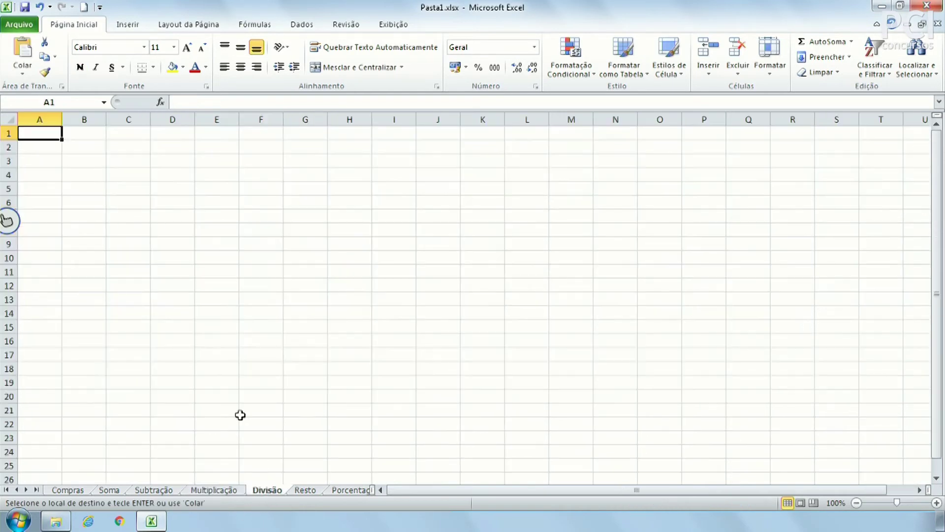
left_click(73, 145)
key("ctrl+v")
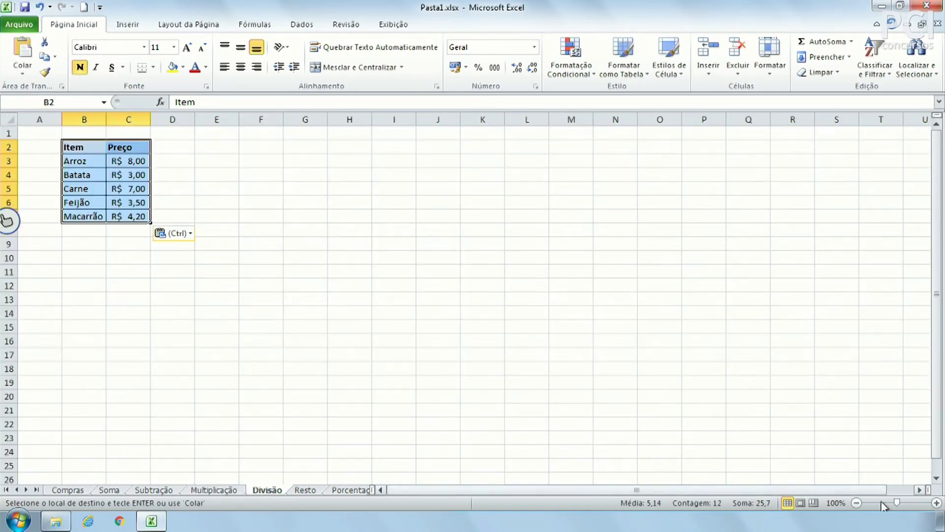
left_click_drag(897, 506, 913, 507)
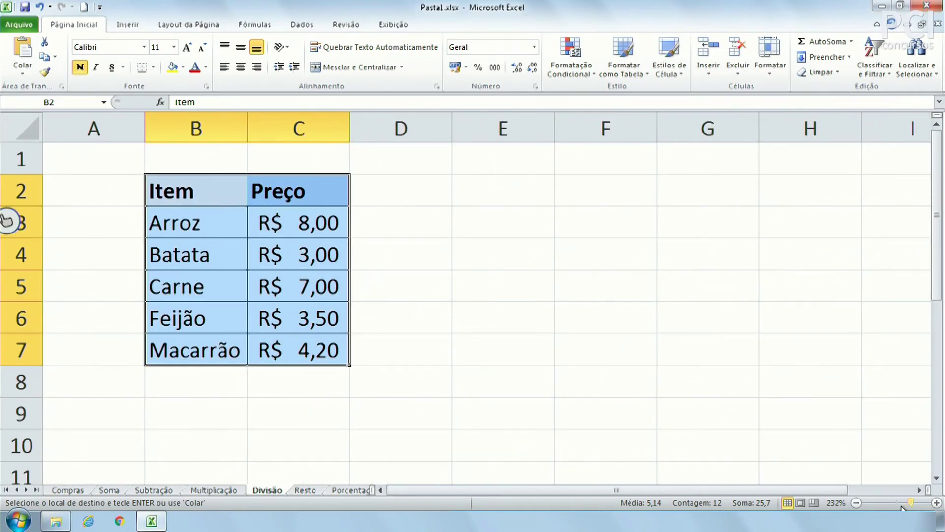
left_click_drag(912, 505, 907, 505)
left_click(413, 270)
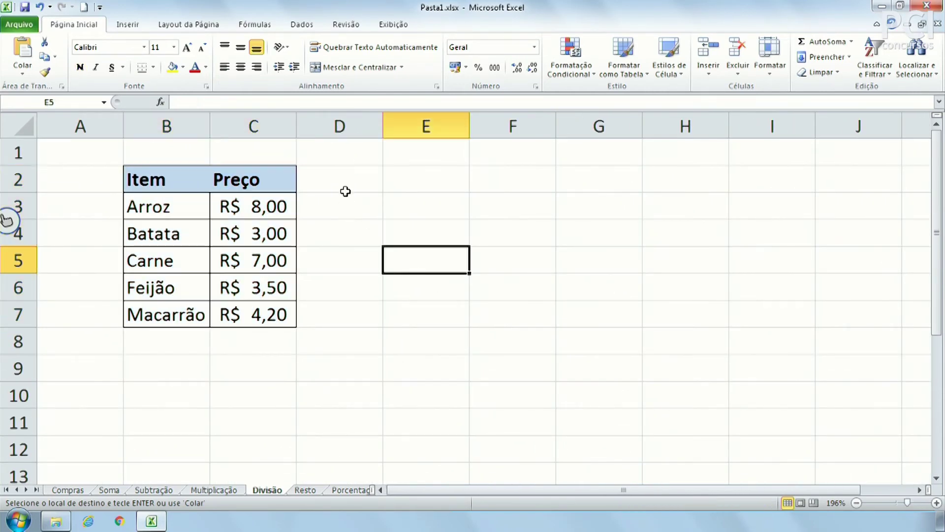
left_click(158, 339)
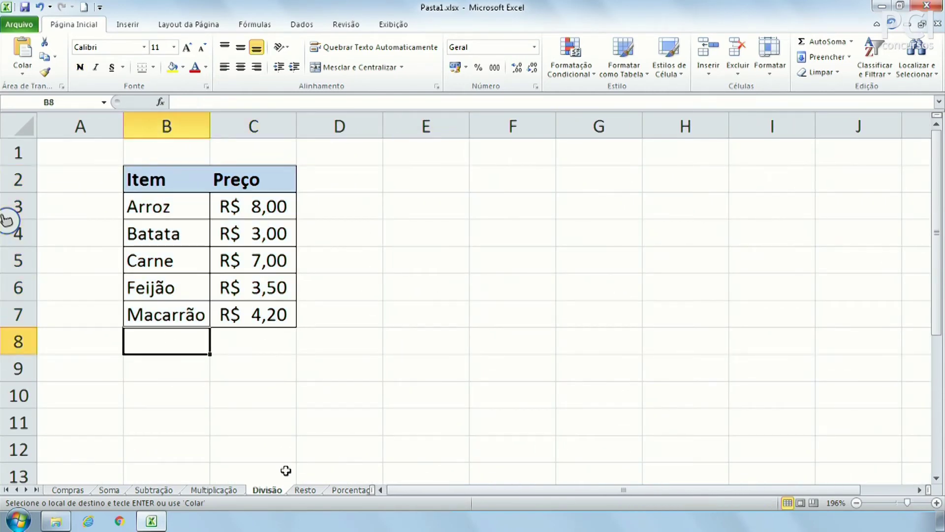
left_click(368, 180)
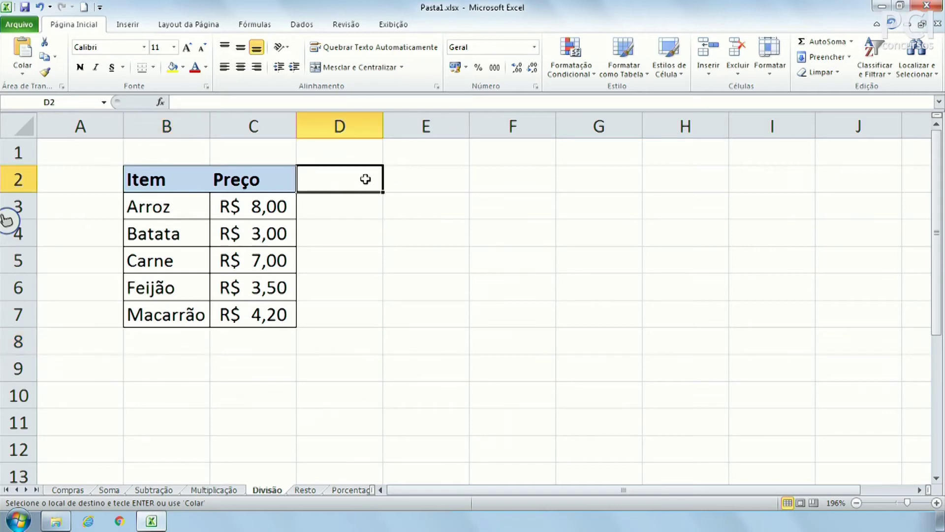
Copy the "4 semanas" cells D1:E1 from the Multiplicação sheet to D1 of the Divisão sheet.
left_click(217, 489)
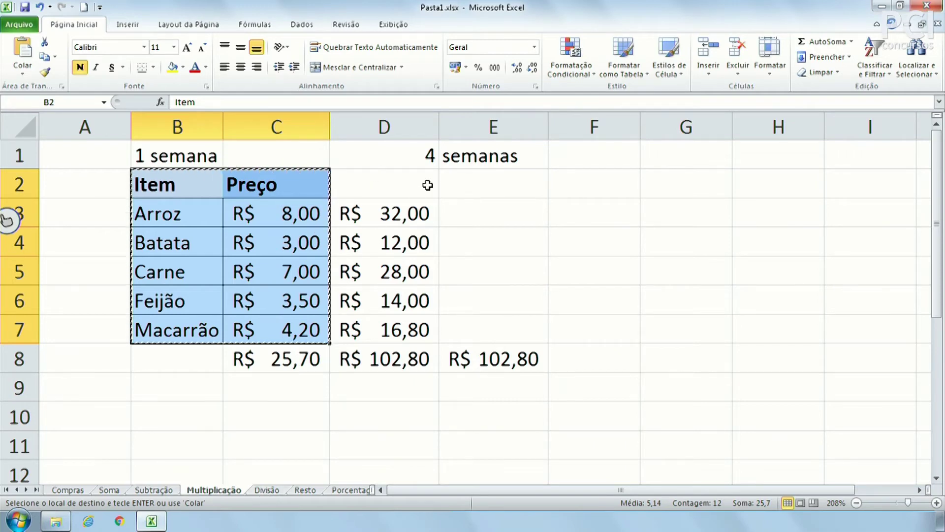
left_click(415, 158)
key("Right")
left_click(401, 155)
key("Right")
left_click_drag(426, 155, 449, 156)
key("ctrl+c")
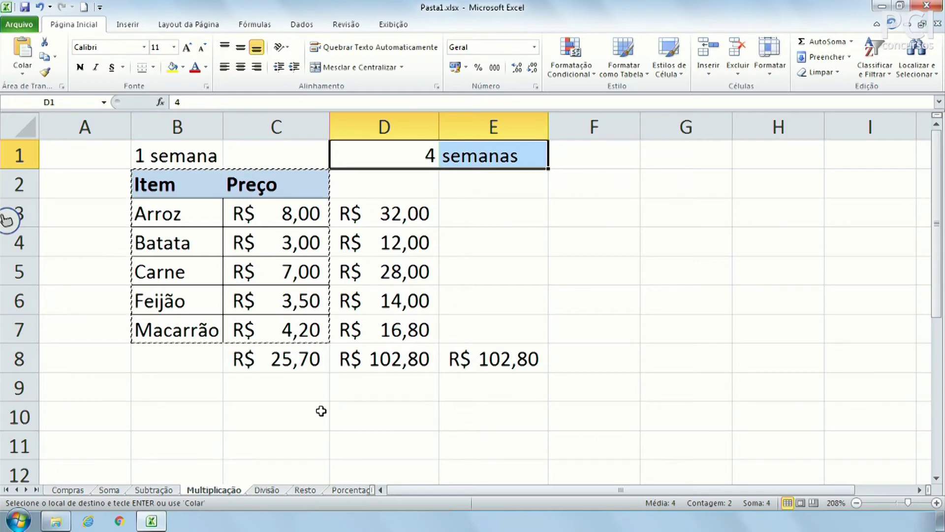
left_click(266, 489)
left_click(365, 149)
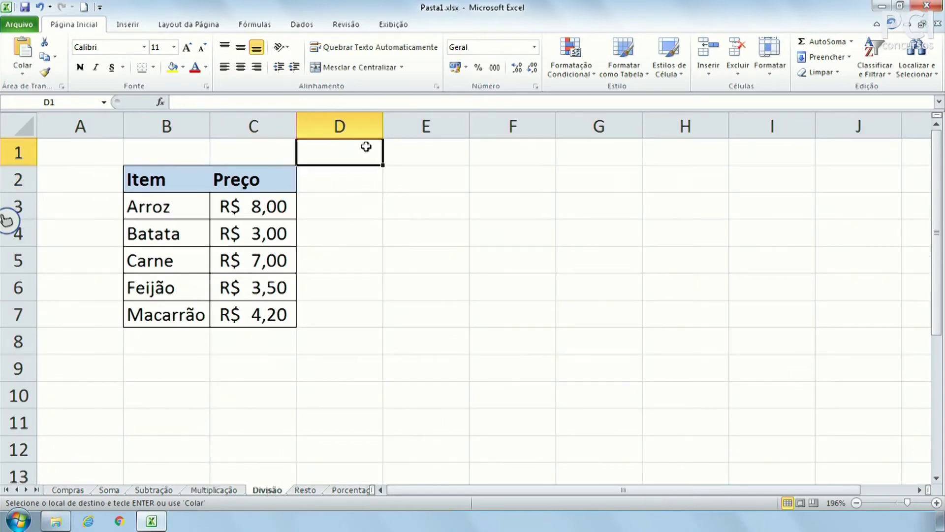
key("ctrl+v")
Replace the label in E1 with "pessoas".
left_click(431, 157)
type("pessoas")
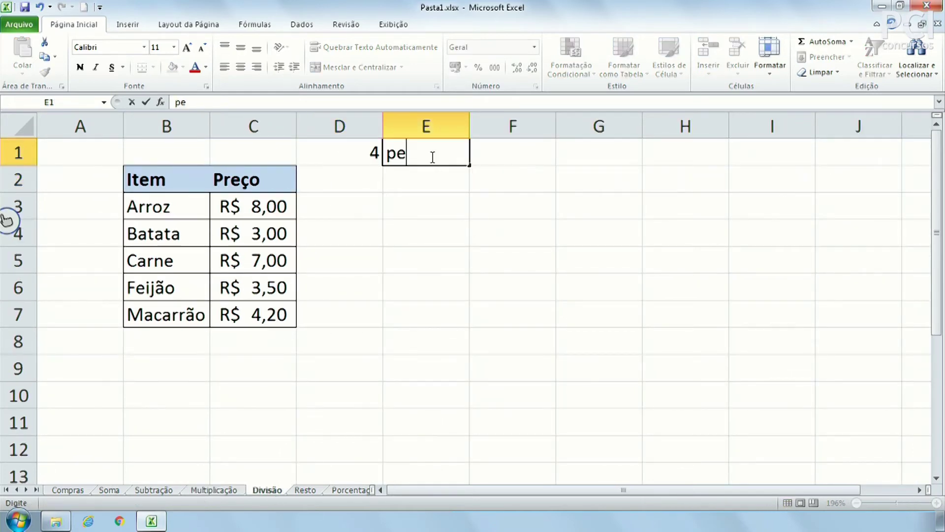
key("Return")
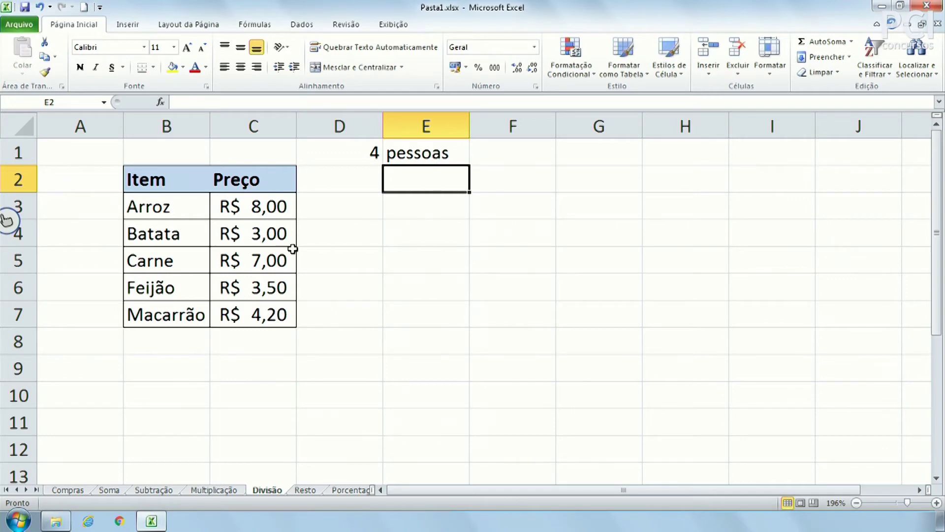
Sum the prices C3:C7 into C8 with AutoSum and widen column C to fit the total.
left_click_drag(268, 205, 264, 313)
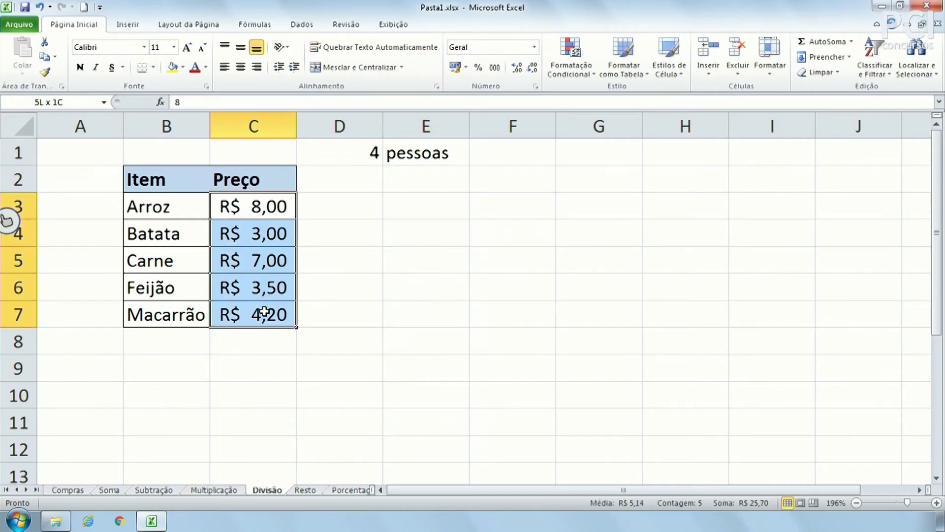
left_click(817, 40)
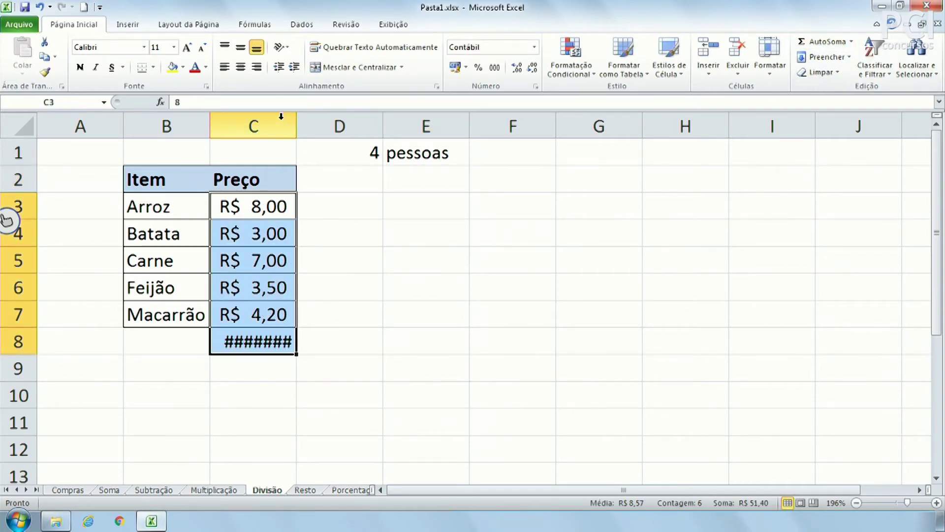
double_click(298, 125)
left_click(381, 318)
left_click(279, 348)
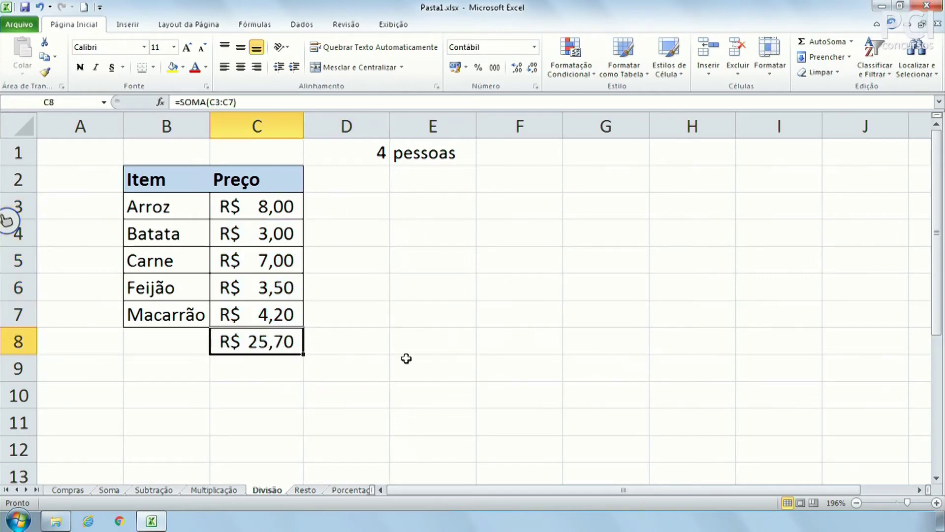
left_click_drag(305, 124, 310, 124)
left_click(350, 223)
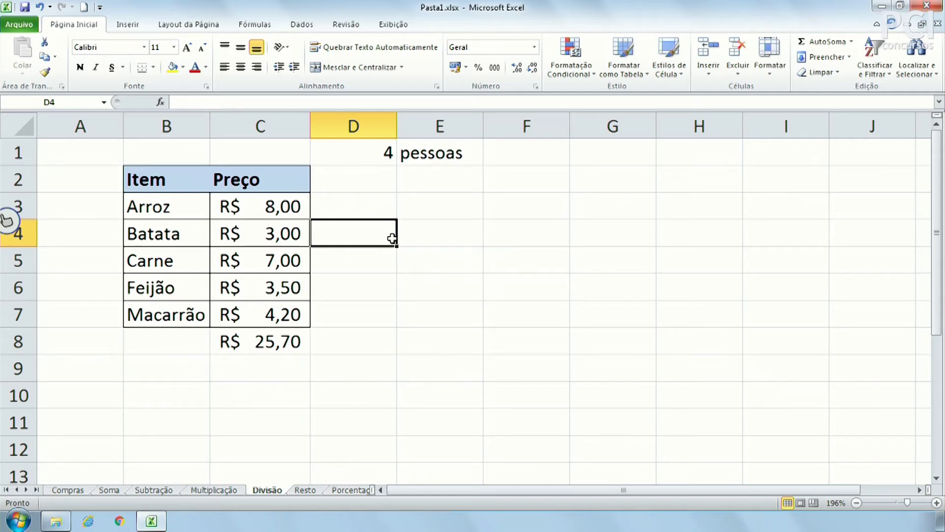
Divide the price total by the number of people with the formula =C8/D1 in E8.
left_click(427, 348)
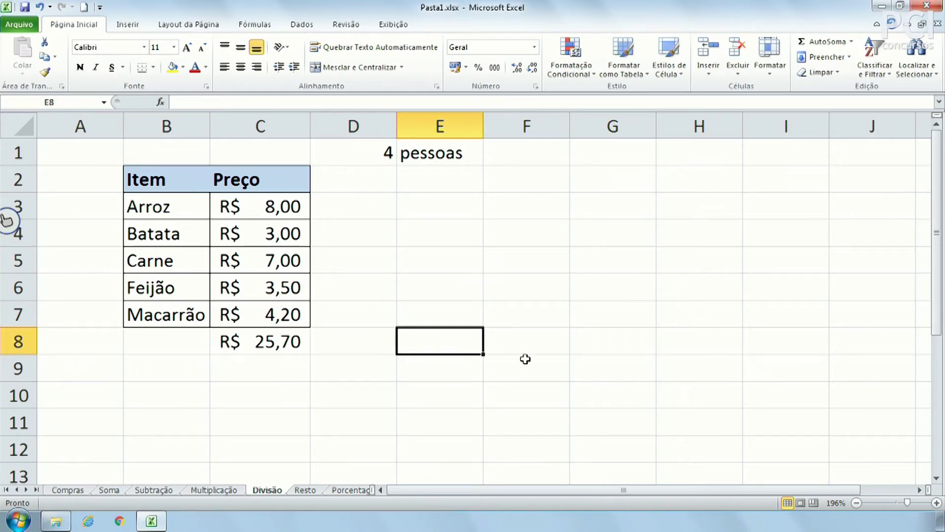
type("=")
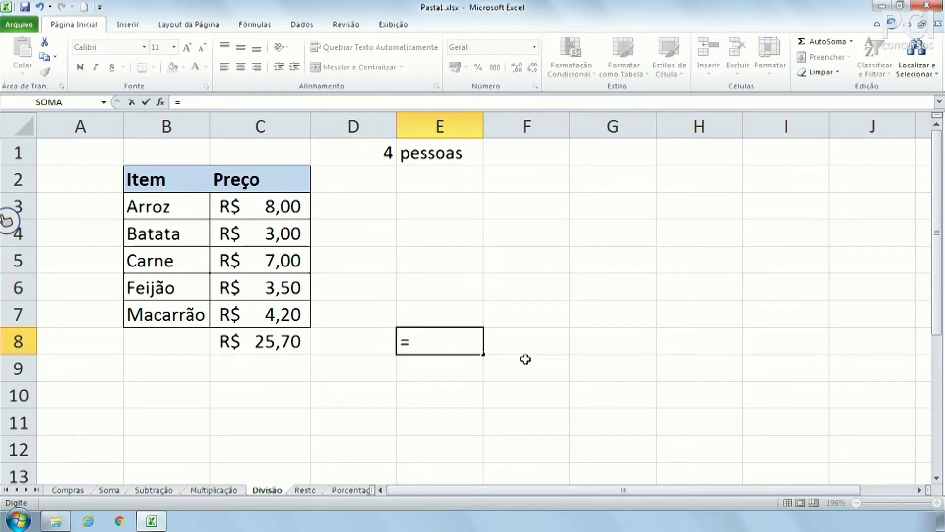
left_click(272, 343)
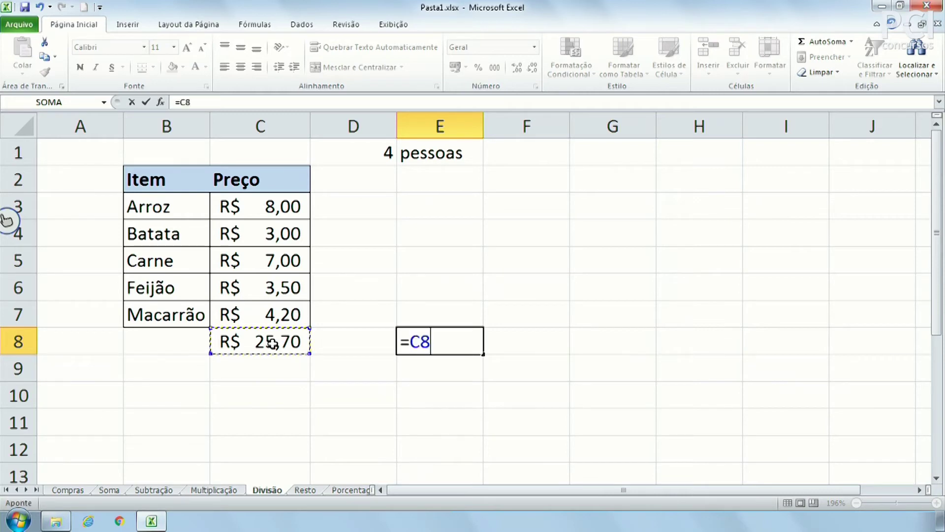
type("/")
left_click(376, 153)
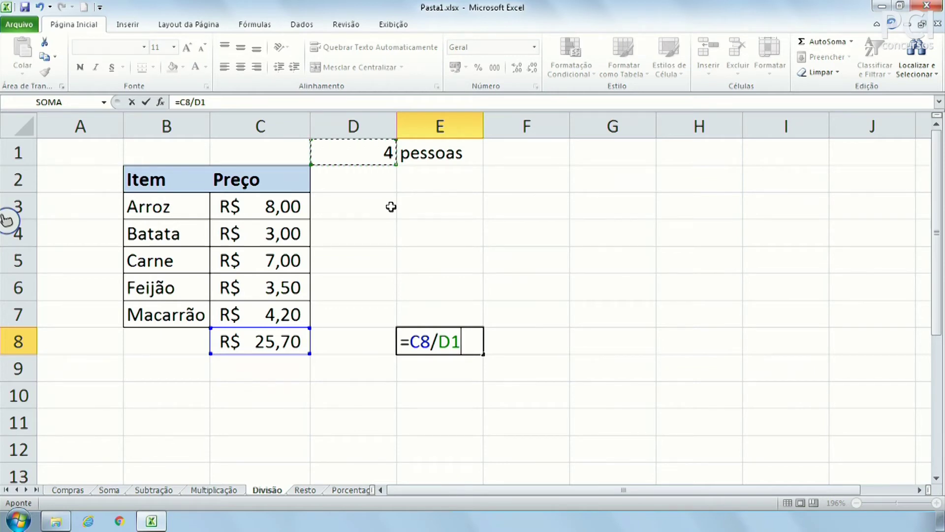
key("Return")
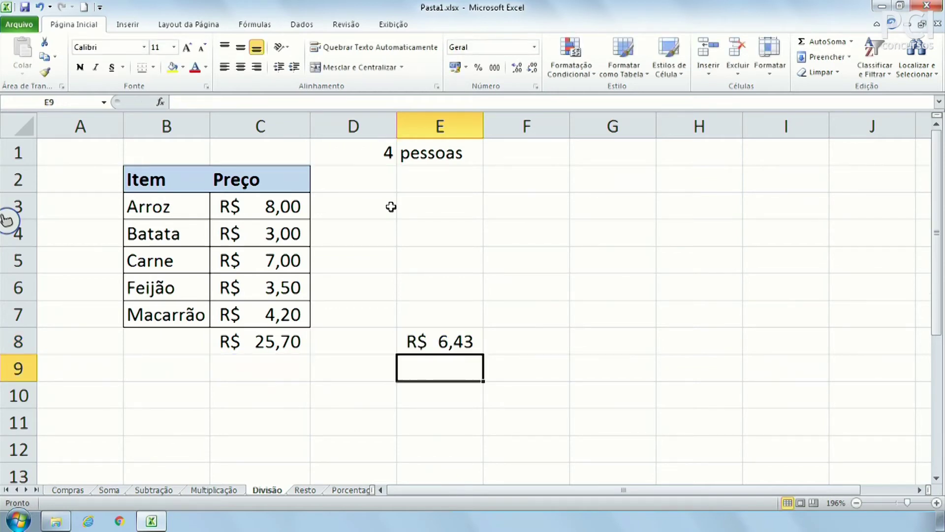
Label the division result by entering "por pessoa" in F8.
left_click(472, 335)
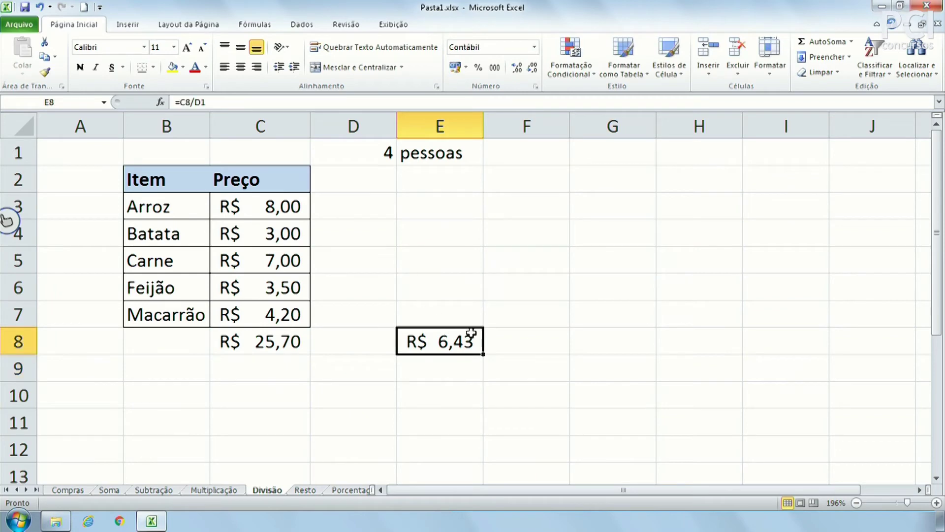
left_click(526, 337)
type("por pessoa")
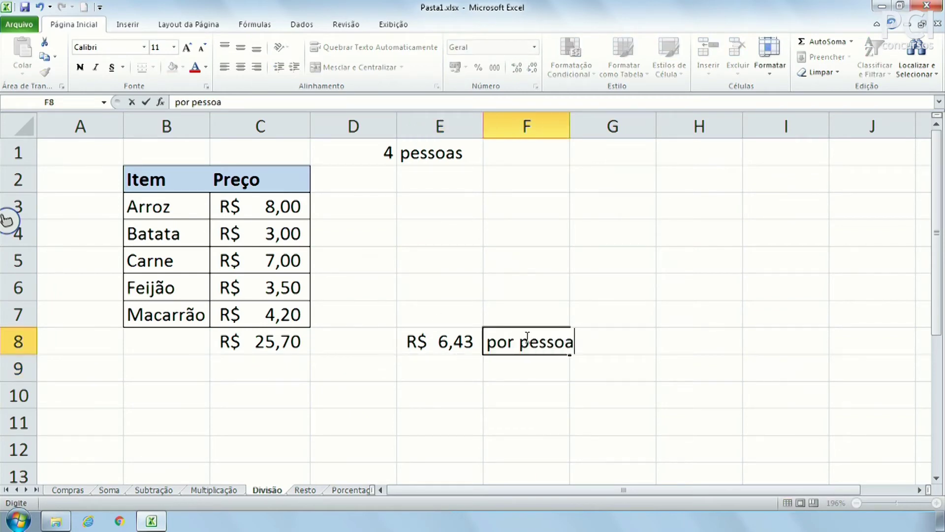
key("Return")
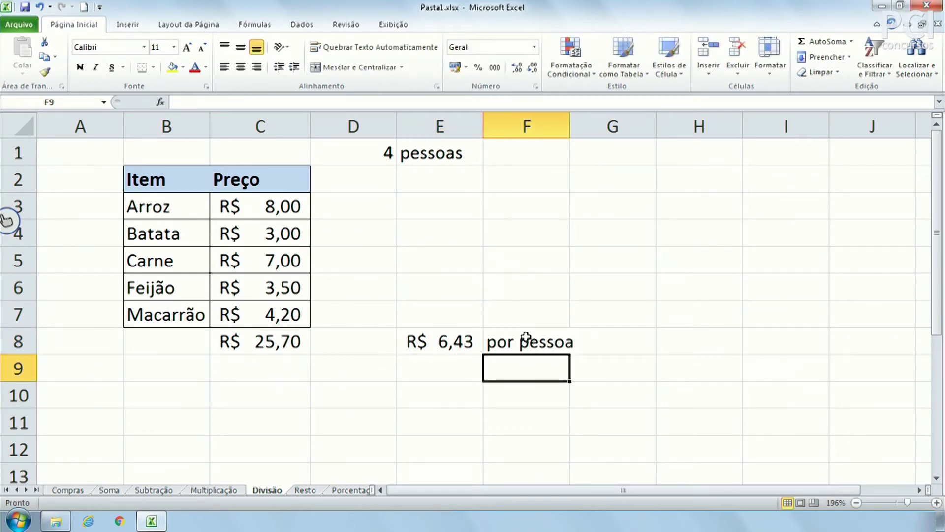
Set the number of people in D1 to 3 and the Carne price in C5 to 15.
left_click(365, 156)
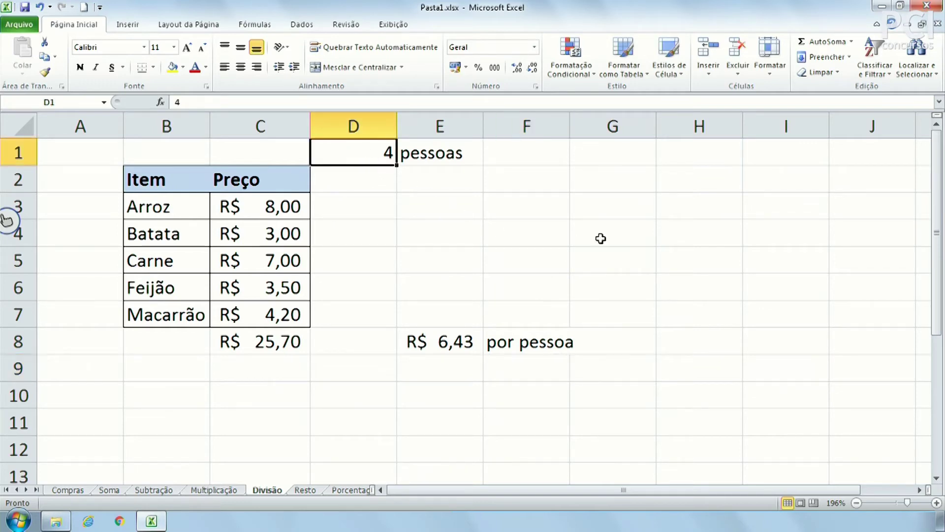
type("3")
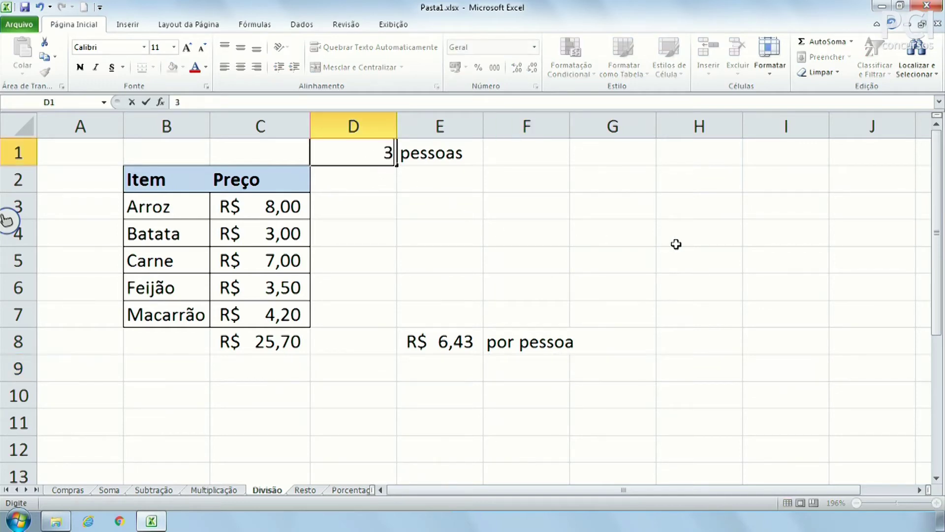
key("Return")
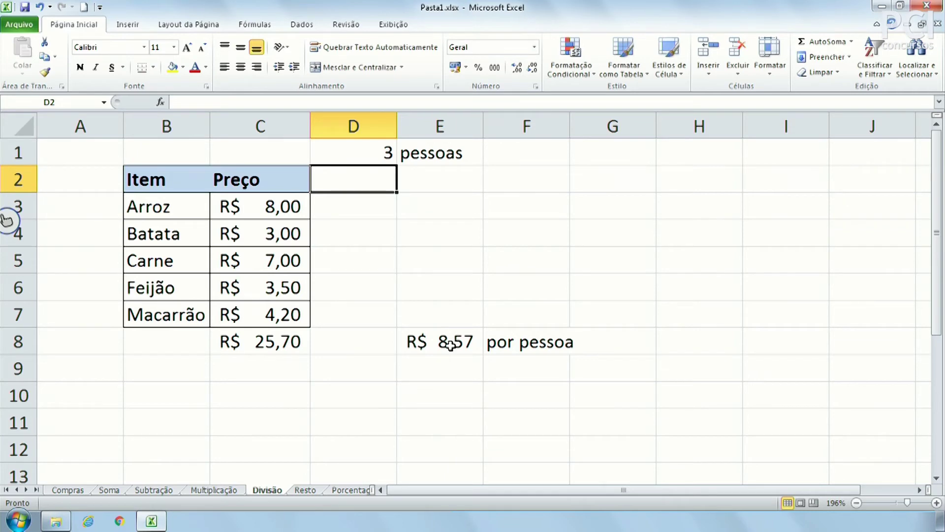
left_click(285, 261)
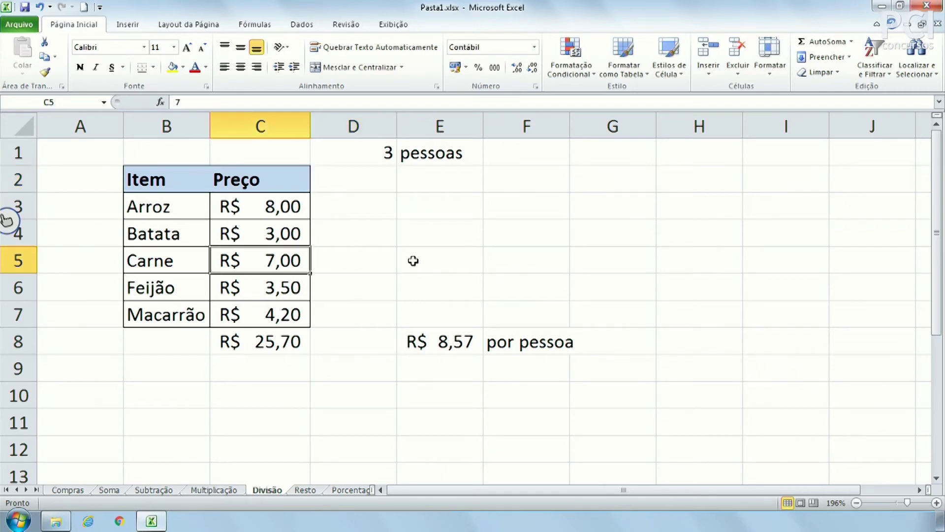
type("15")
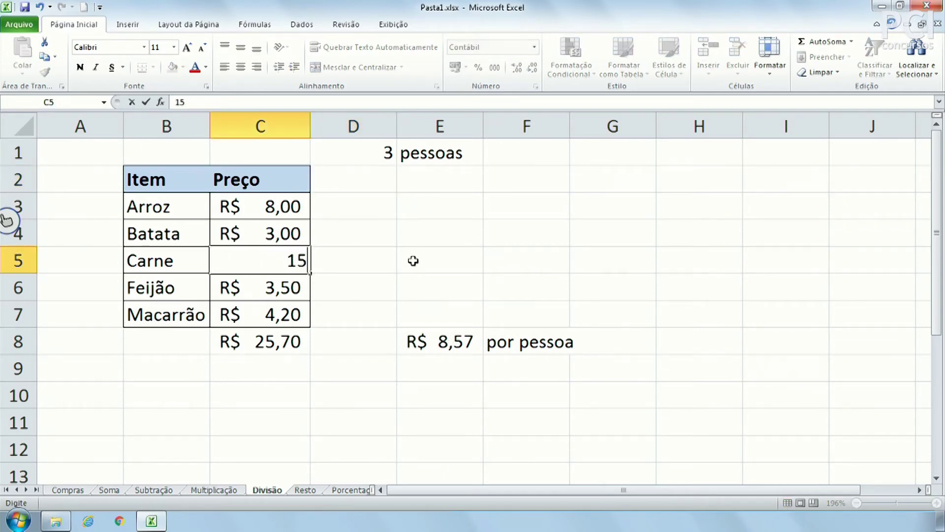
key("Return")
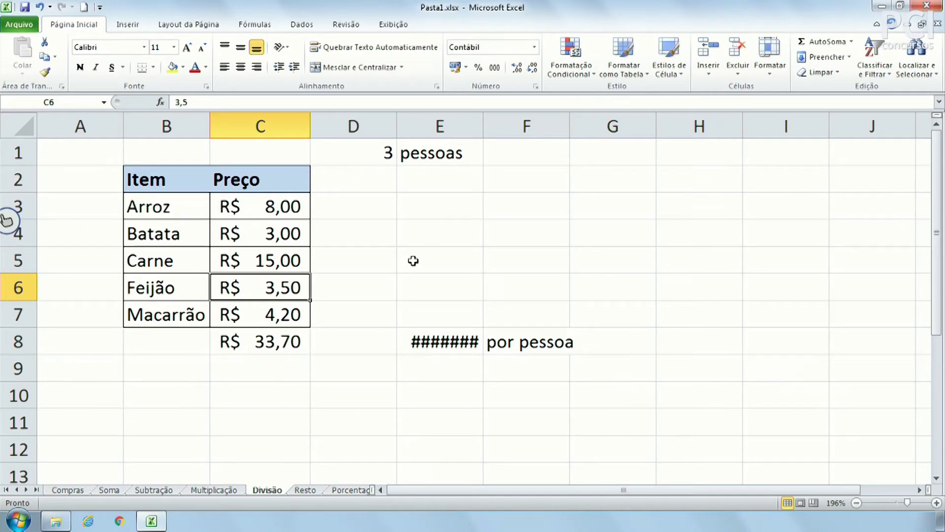
Autofit column E to its contents and check the formulas behind the total in C8 and the per-person amount in E8.
double_click(484, 126)
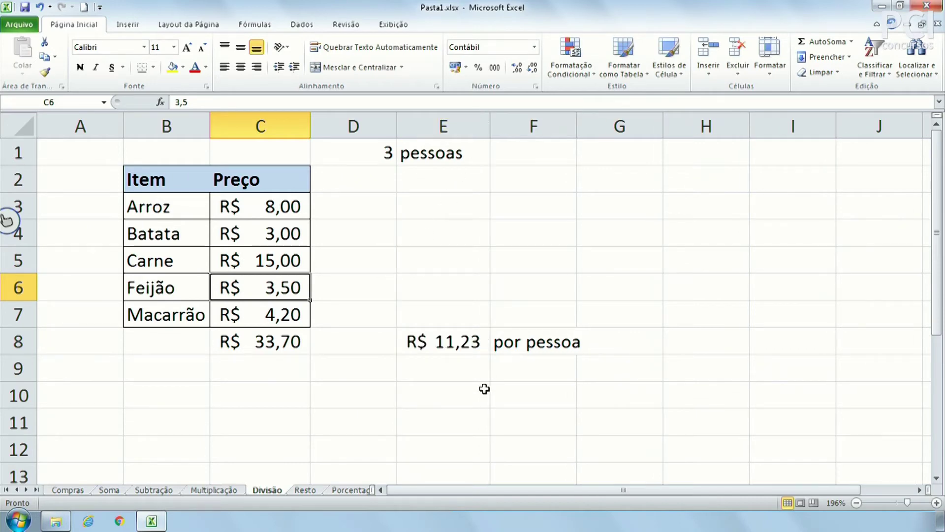
left_click(469, 339)
left_click(269, 340)
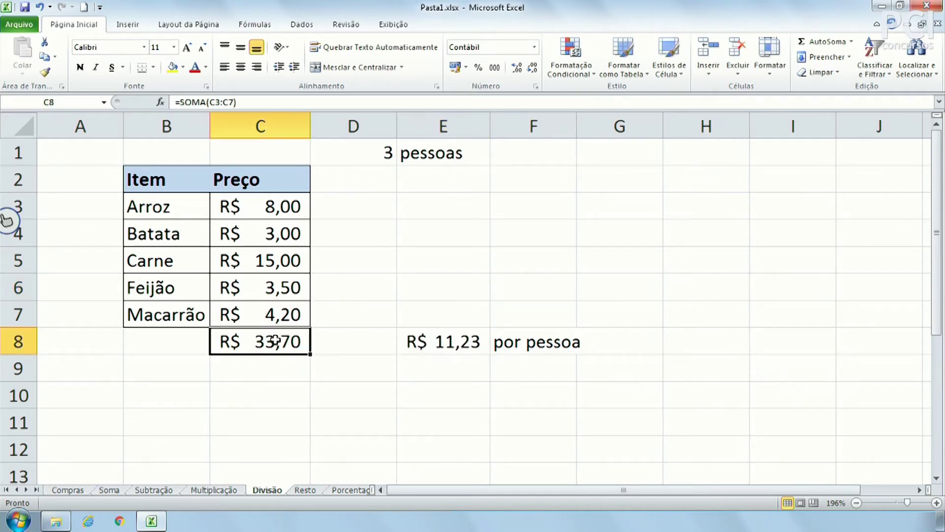
left_click(429, 339)
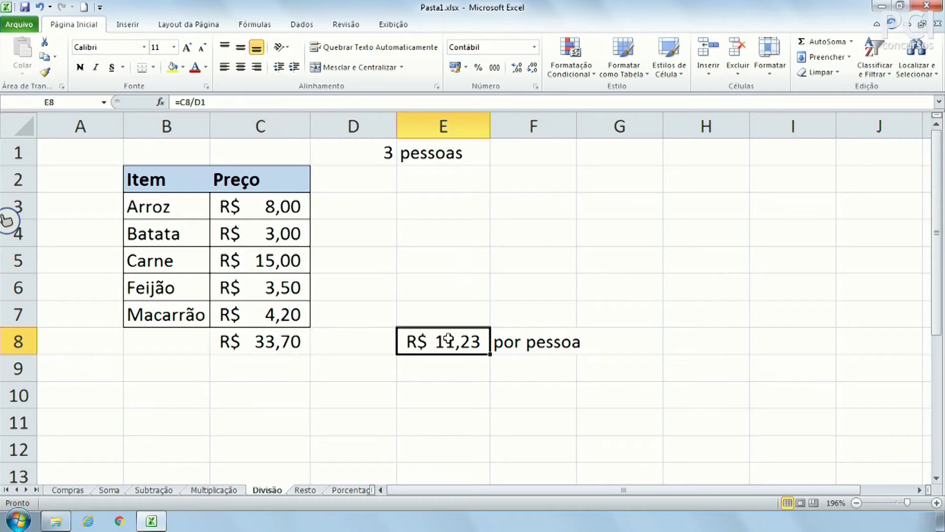
left_click(503, 271)
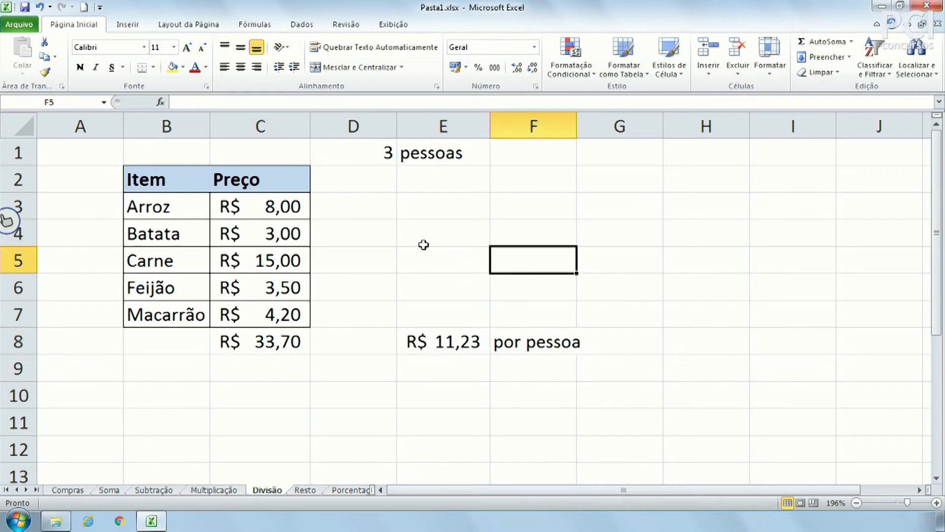
left_click(458, 278)
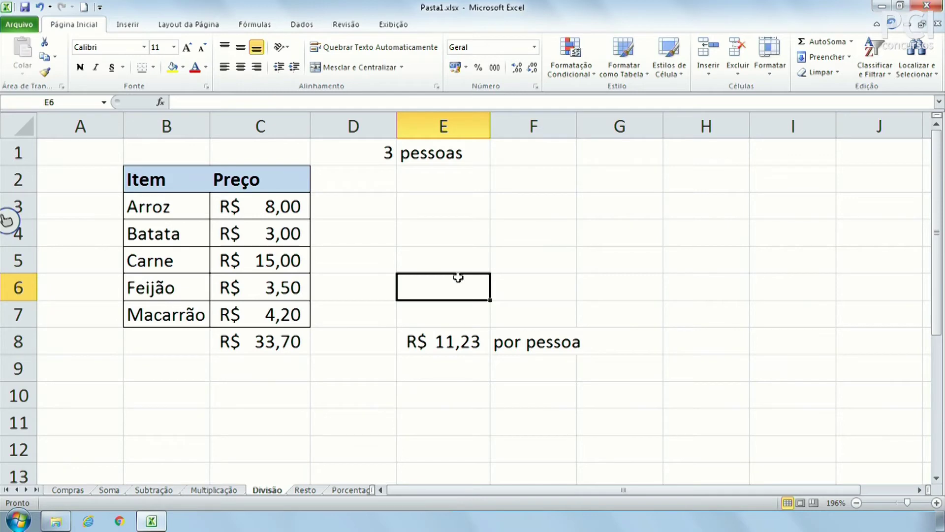
key("alt")
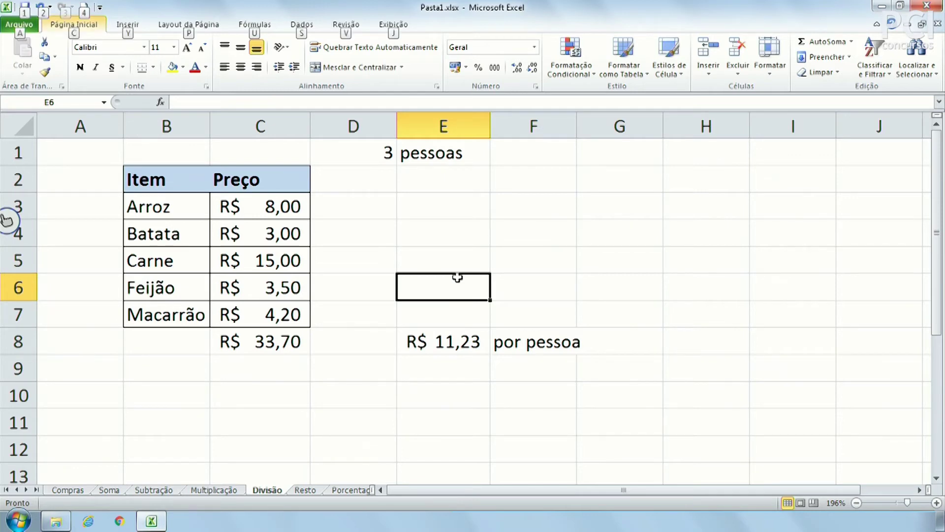
key("alt")
left_click(436, 264)
left_click(516, 290)
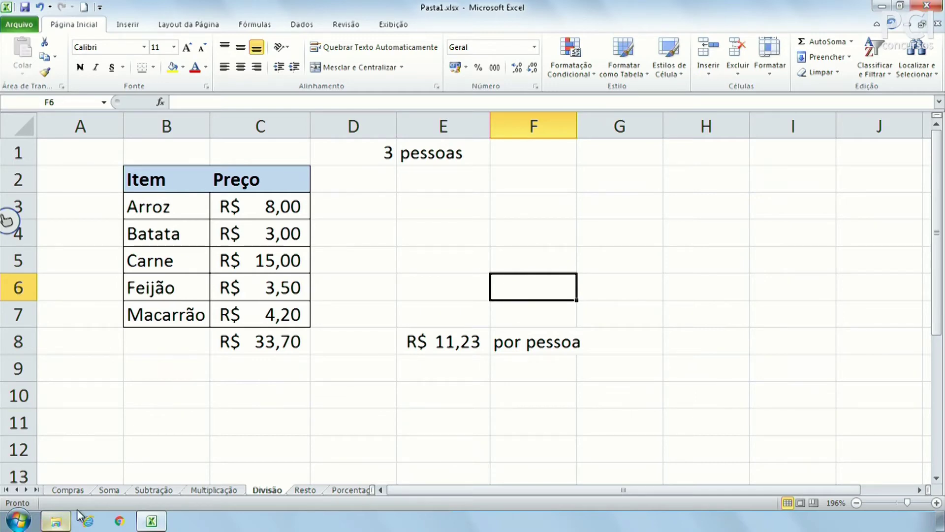
Switch to the Resto sheet and zoom it in to 178%.
left_click(305, 491)
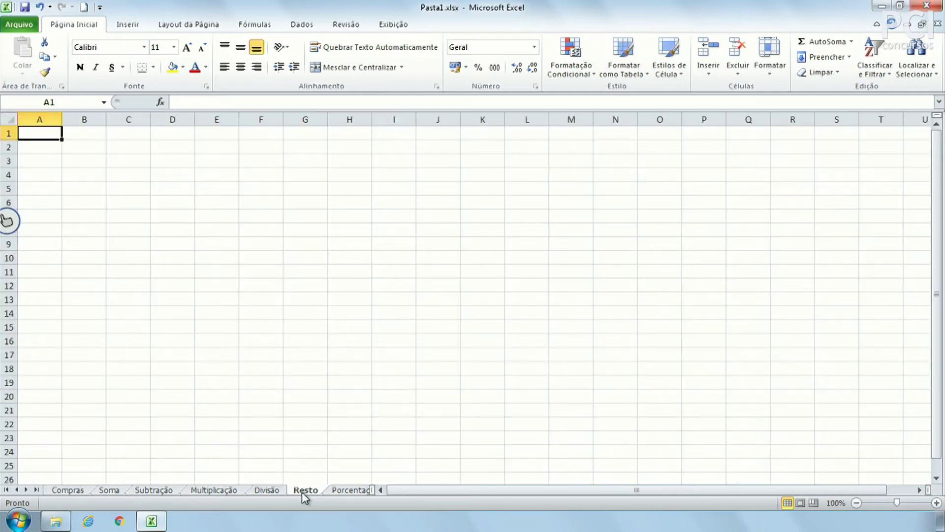
left_click_drag(897, 502, 906, 504)
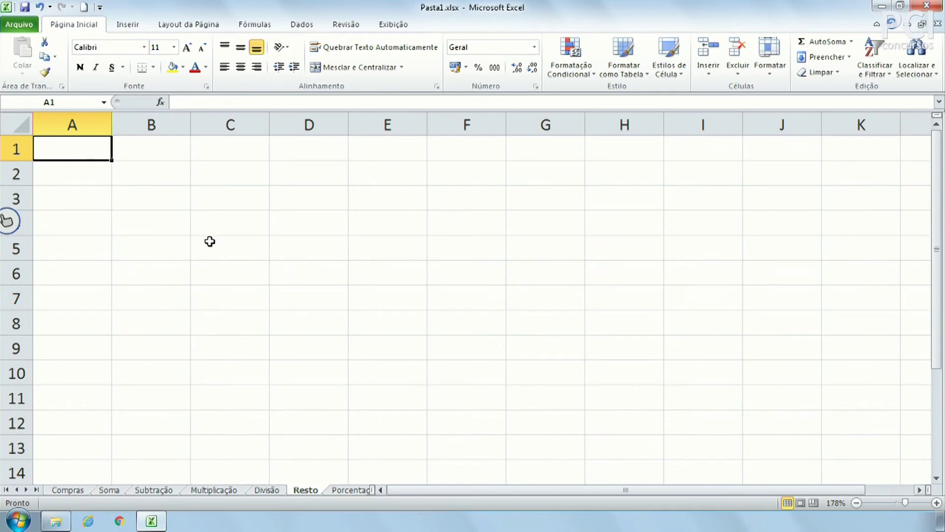
left_click(127, 170)
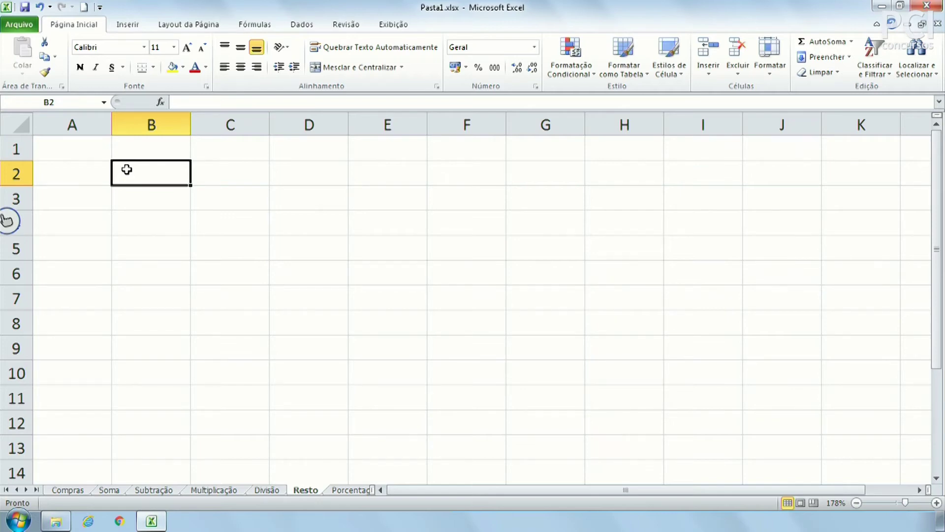
left_click(260, 298)
Enter 50 in B2 and the label "lanches" in C2.
left_click(160, 180)
type("50")
key("Tab")
type("lacnhes")
key("BackSpace")
key("BackSpace")
key("BackSpace")
key("BackSpace")
key("BackSpace")
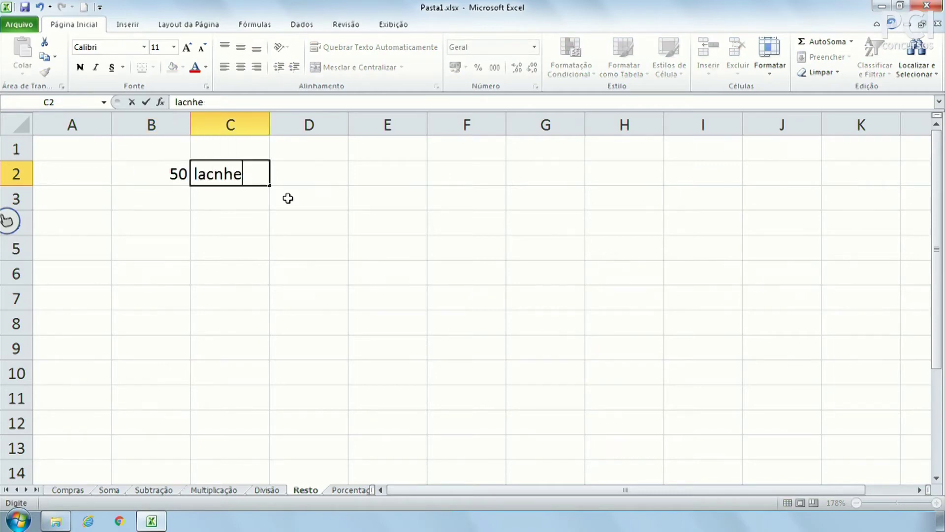
type("nches")
key("Return")
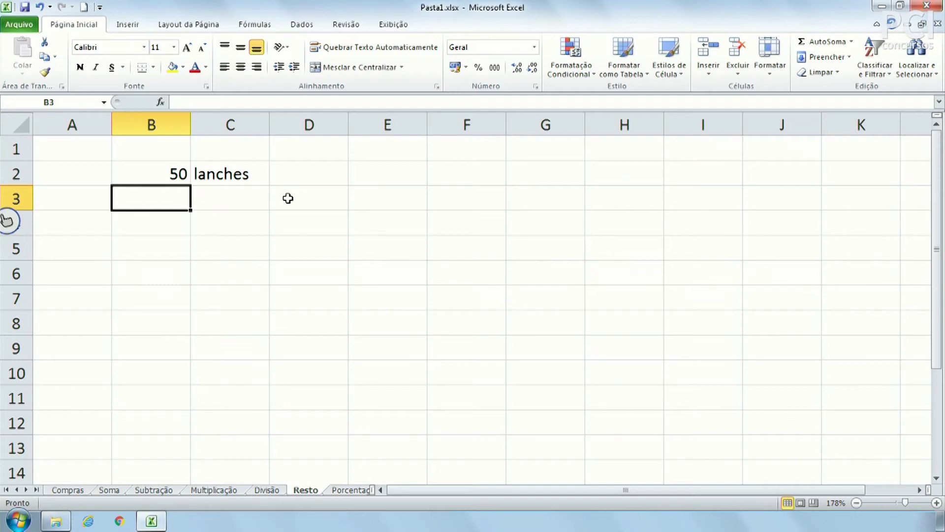
Enter 40 in B3 and the label "pessoas" in C3.
type("40")
key("Tab")
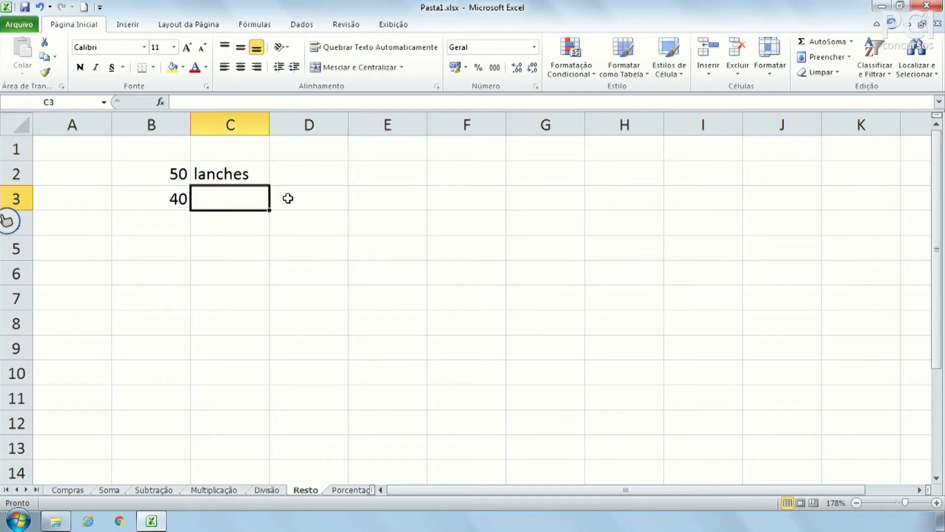
type("pessas")
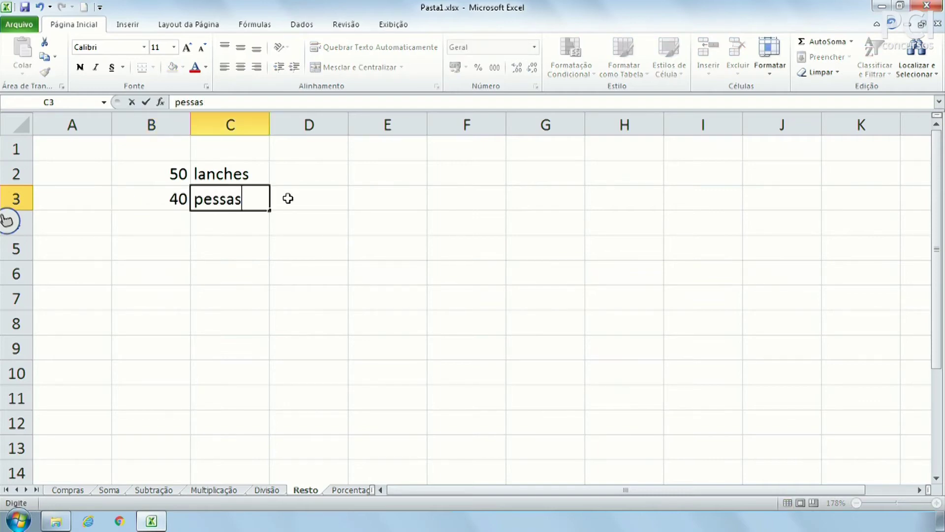
key("BackSpace")
key("BackSpace")
type("oas")
key("Return")
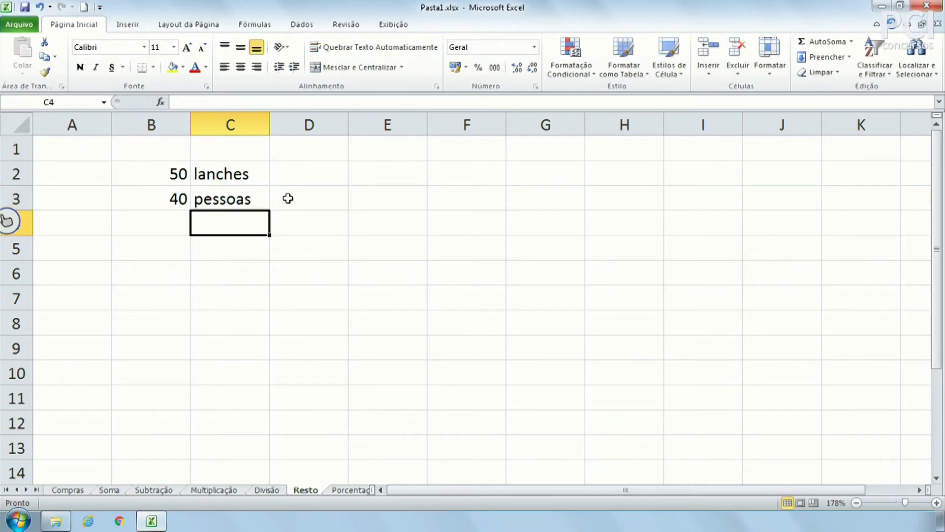
Enter the labels "lanches por pessoa" in C4 and "sobrar" in C5.
type("lanchs")
key("BackSpace")
type("es por pessoas")
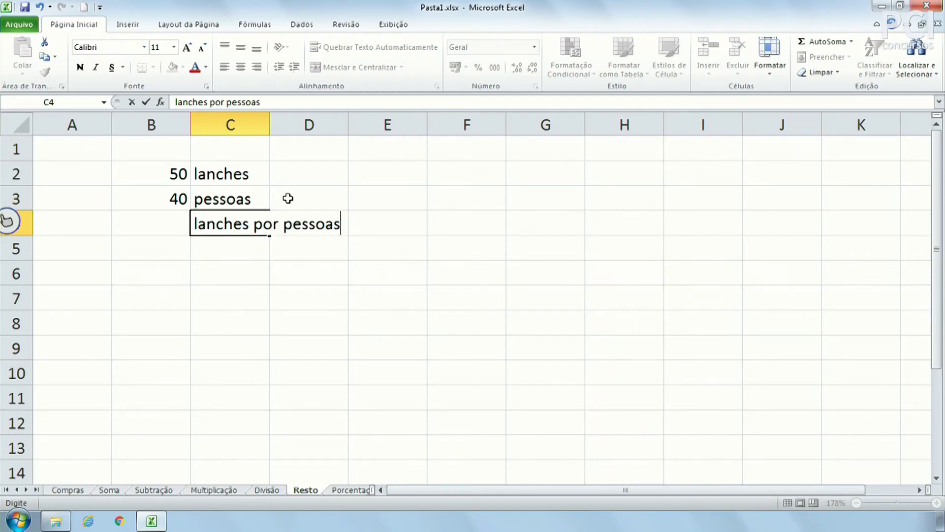
key("BackSpace")
key("Return")
type("sorar")
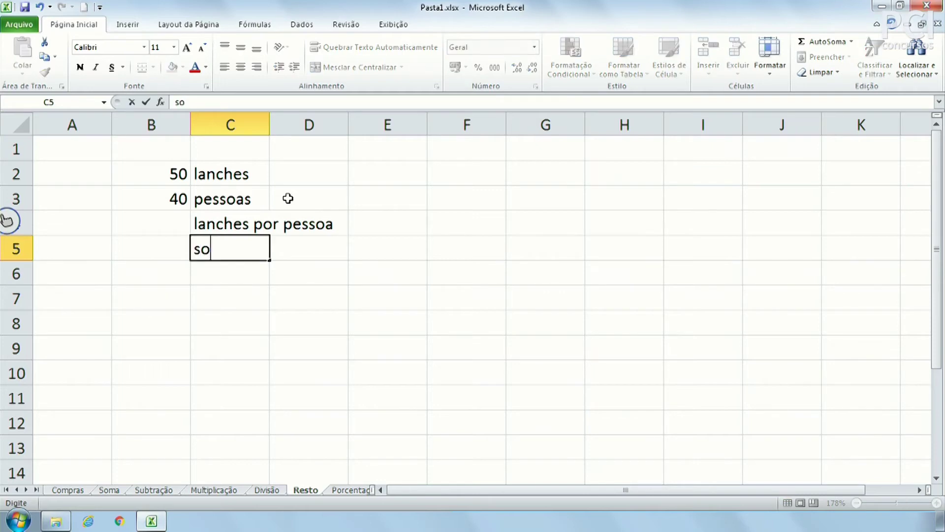
key("BackSpace")
type("r")
key("BackSpace")
key("BackSpace")
type("brar")
key("Return")
Divide the number of snacks by the number of people with the formula =B2/B3 in B4.
left_click(157, 223)
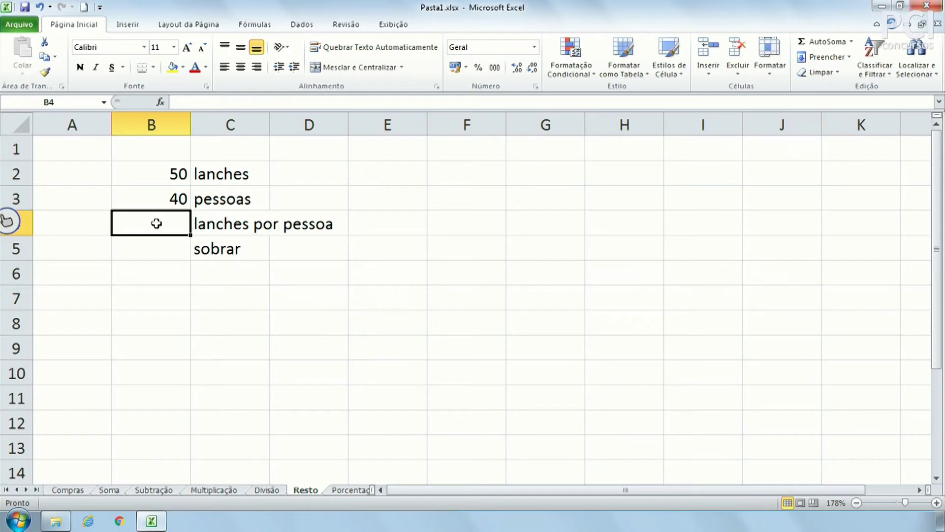
type("=")
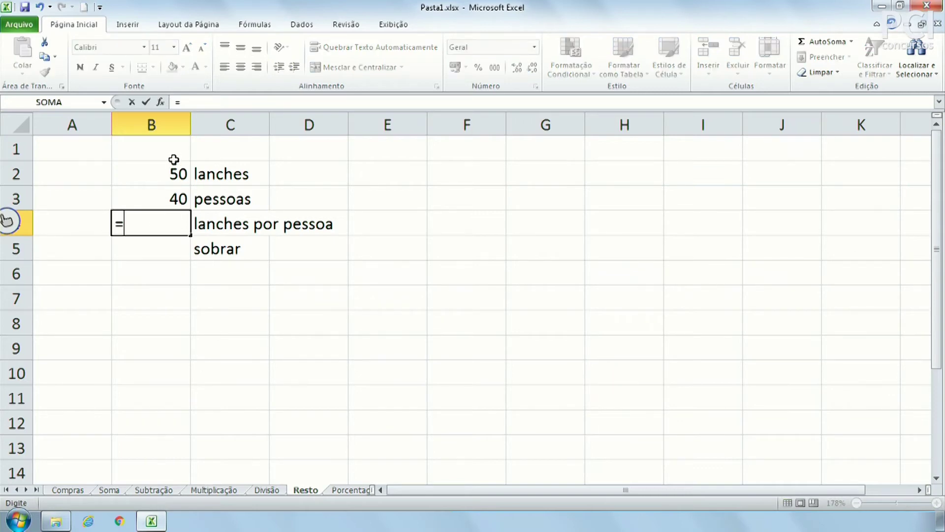
left_click(177, 169)
type("/")
left_click(164, 200)
key("Return")
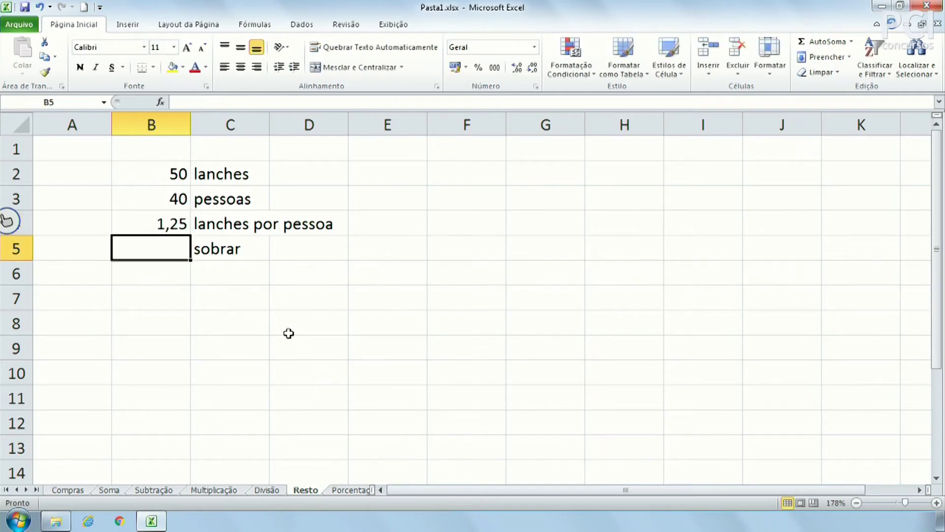
Reduce the decimal places of the per-person result in B4 so that it displays as a whole number.
left_click(170, 224)
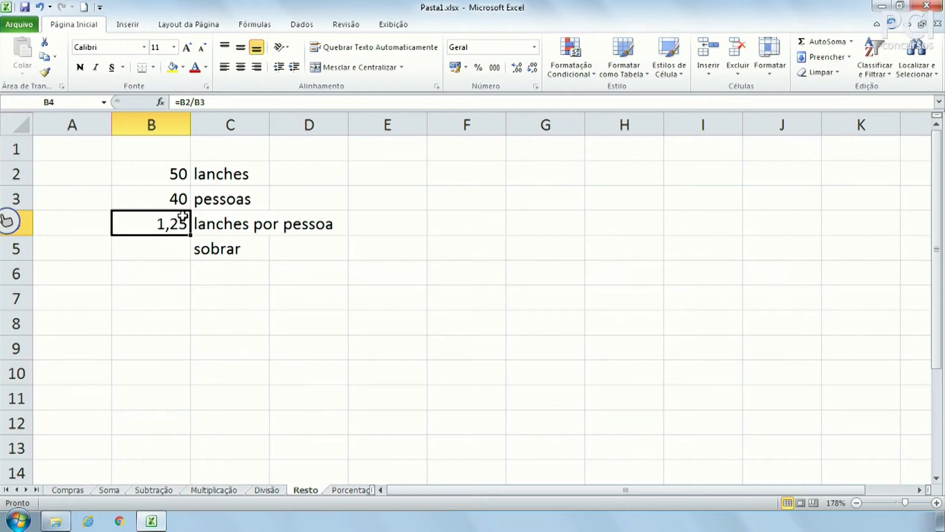
left_click(514, 69)
left_click(533, 68)
left_click(532, 68)
left_click(534, 70)
left_click(288, 345)
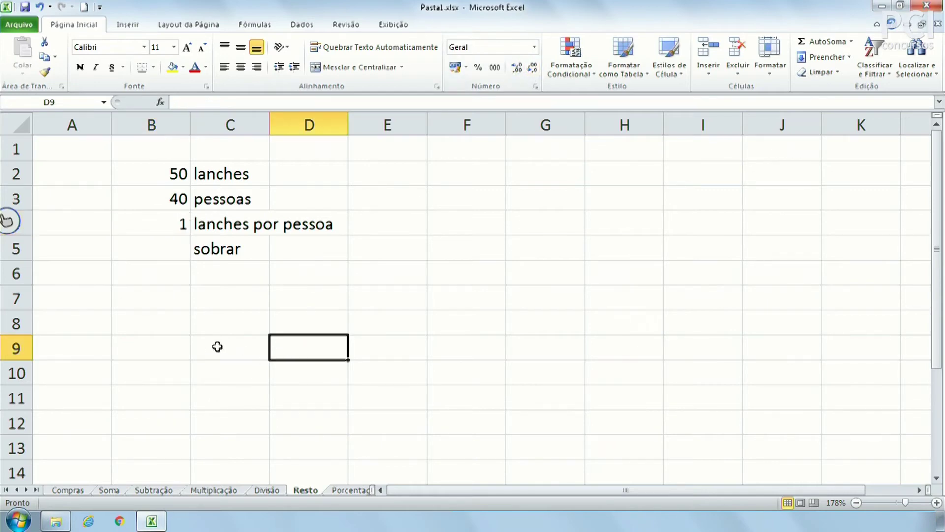
left_click(170, 243)
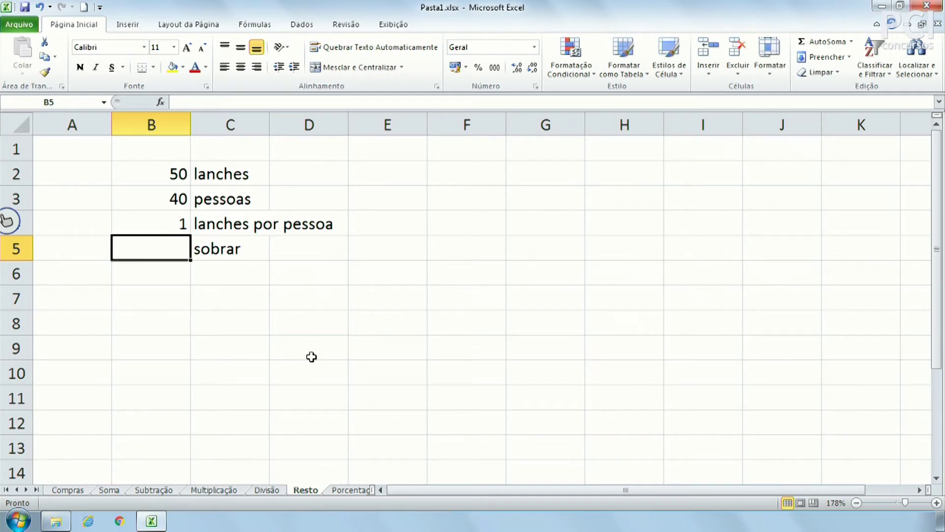
type("=")
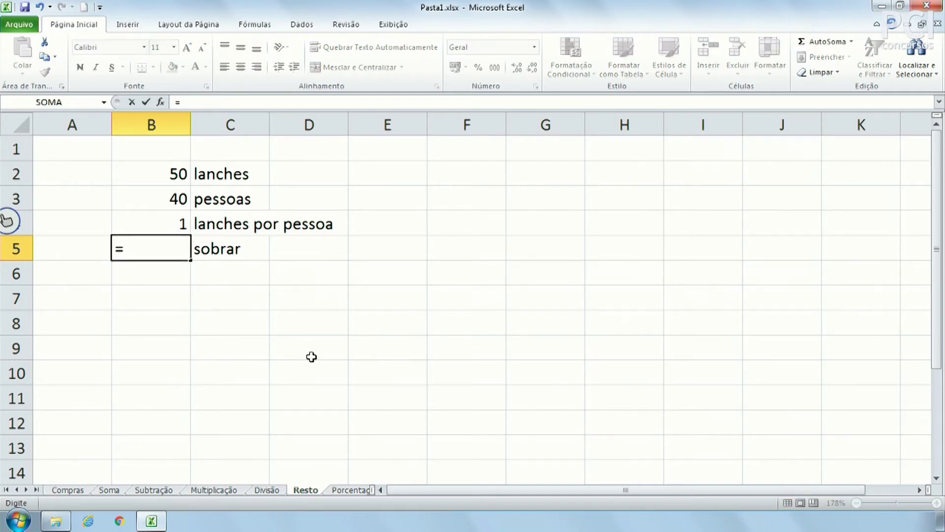
type("mo")
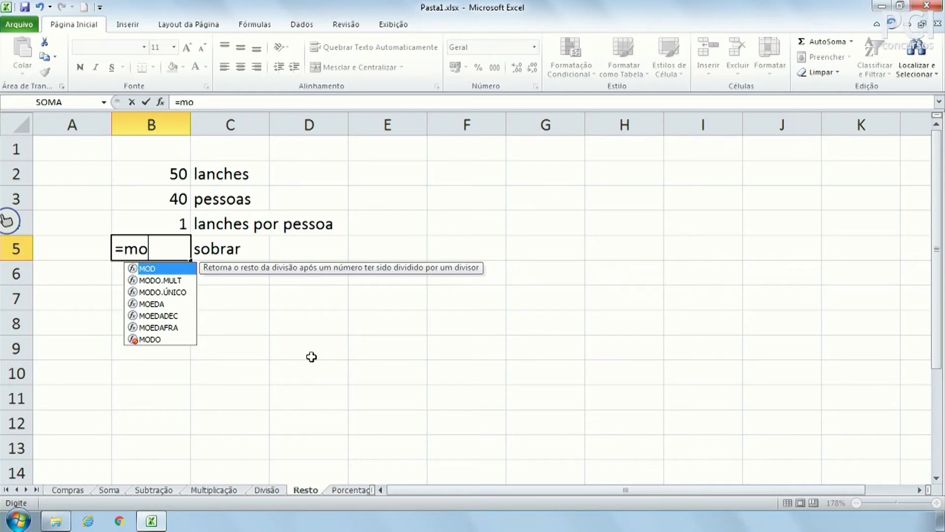
type("d")
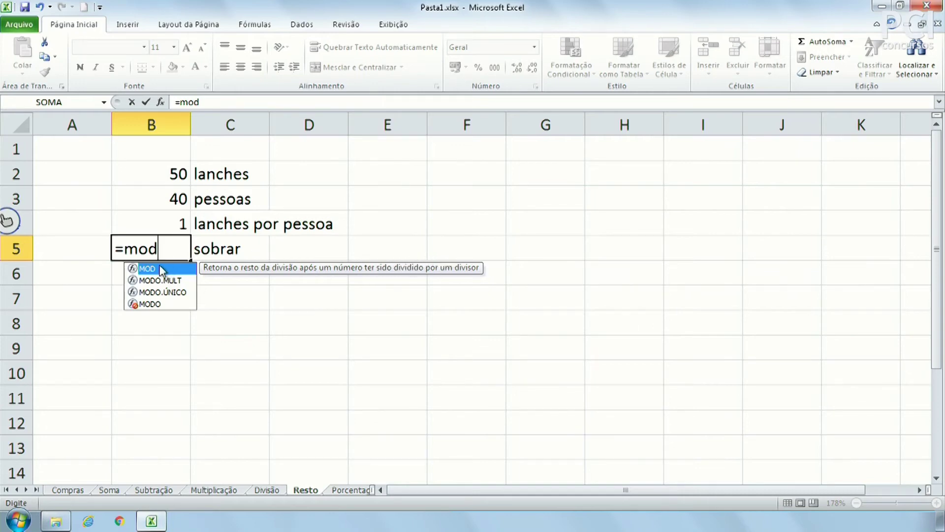
Format B1 as Texto and enter =MOD() there as a visible note of the function.
left_click(140, 141)
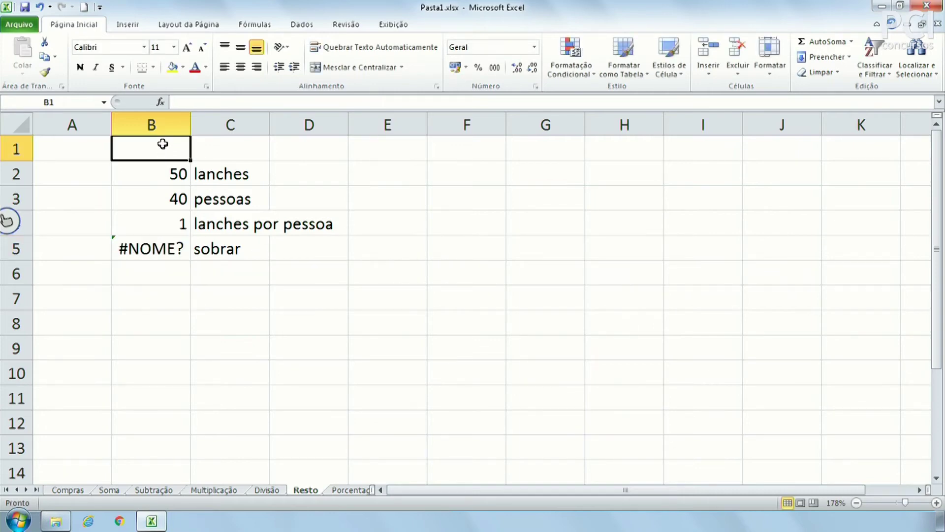
left_click(535, 47)
scroll(512, 217, "down", 1)
left_click(498, 351)
type("=")
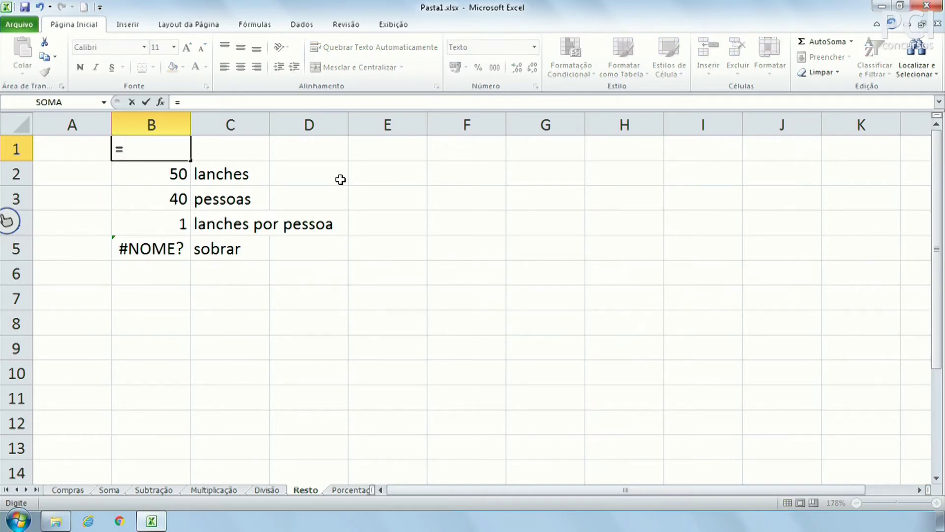
type("MOD()")
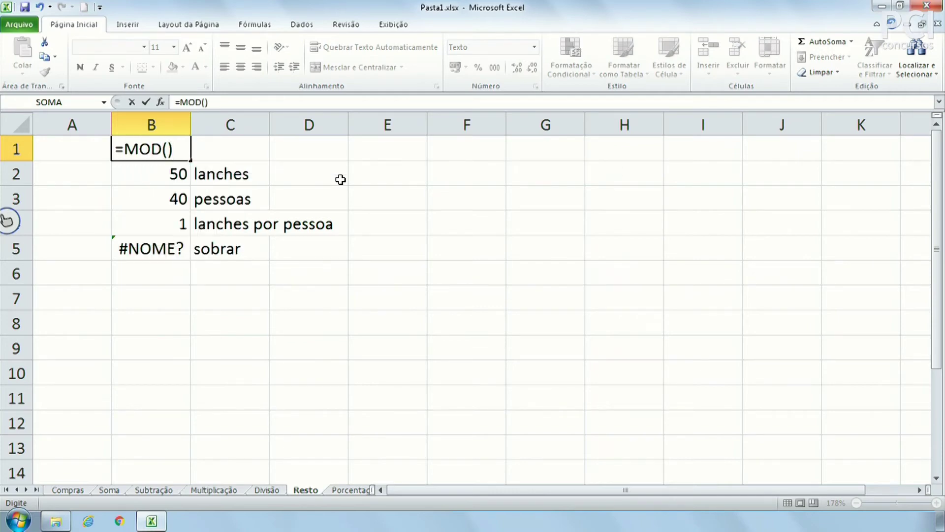
key("Return")
left_click(239, 377)
Calculate the remainder of snacks divided by people with the formula =MOD(B2;B3) in B5.
left_click(158, 242)
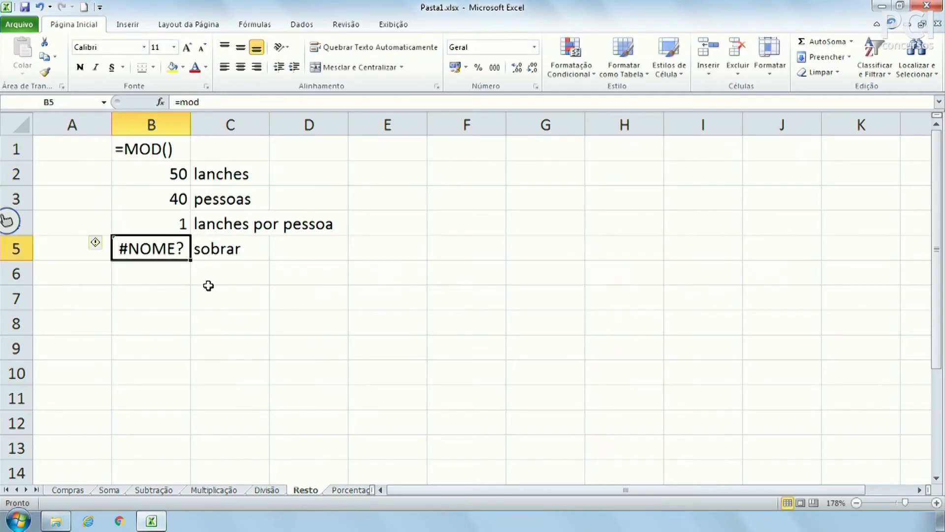
type("=MOD")
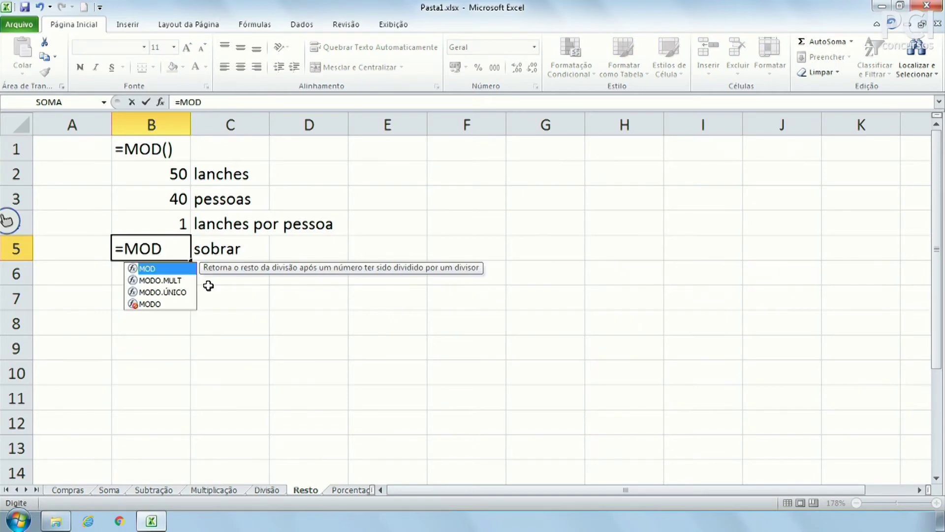
double_click(160, 270)
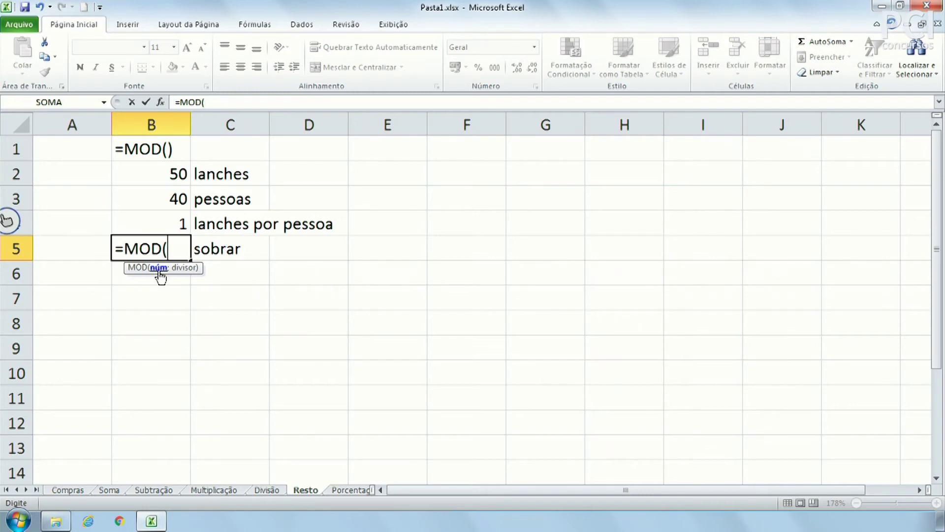
left_click(170, 173)
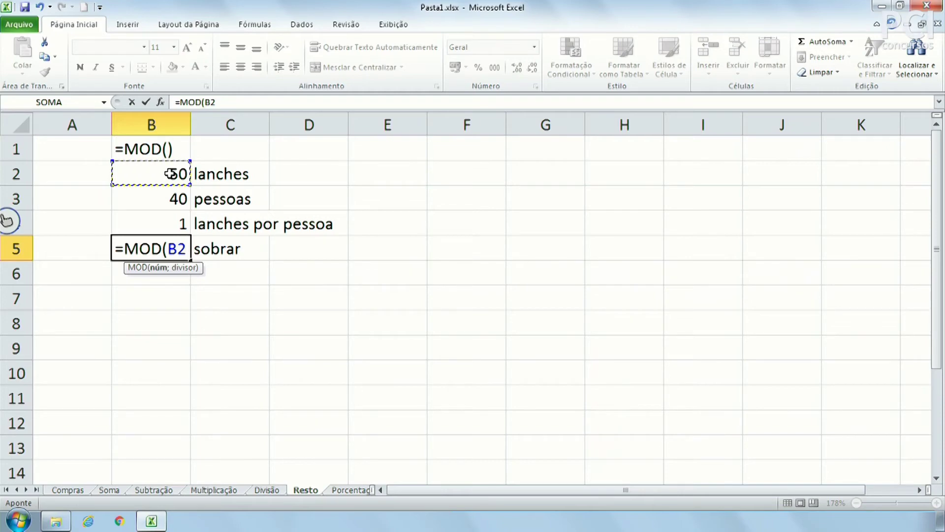
type("/")
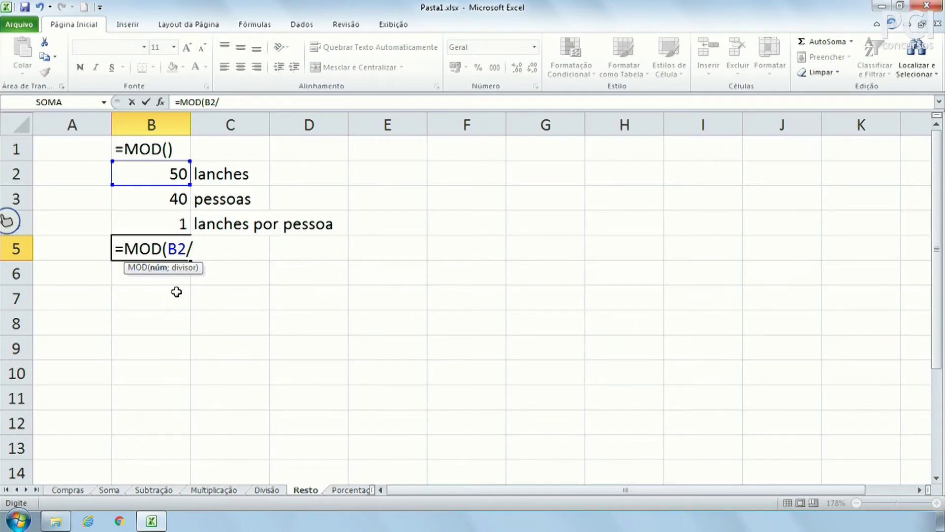
key("BackSpace")
type(";")
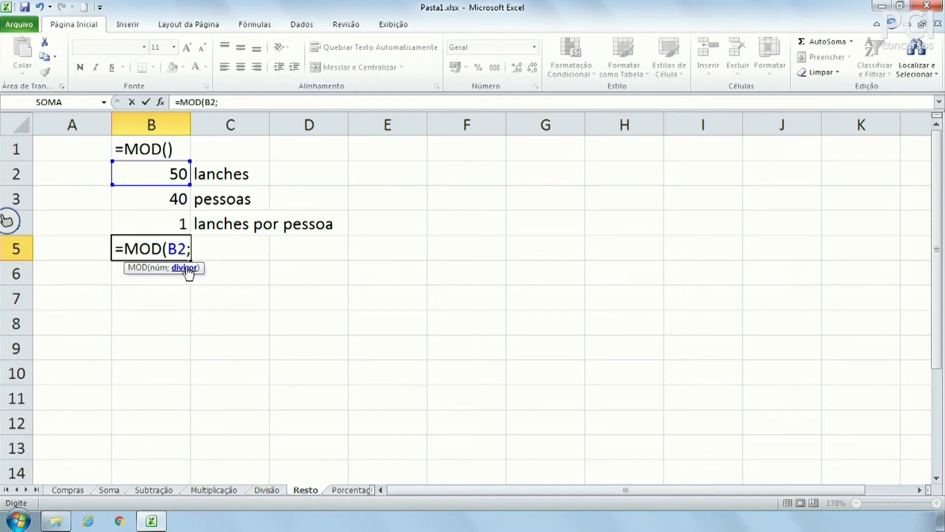
left_click(175, 197)
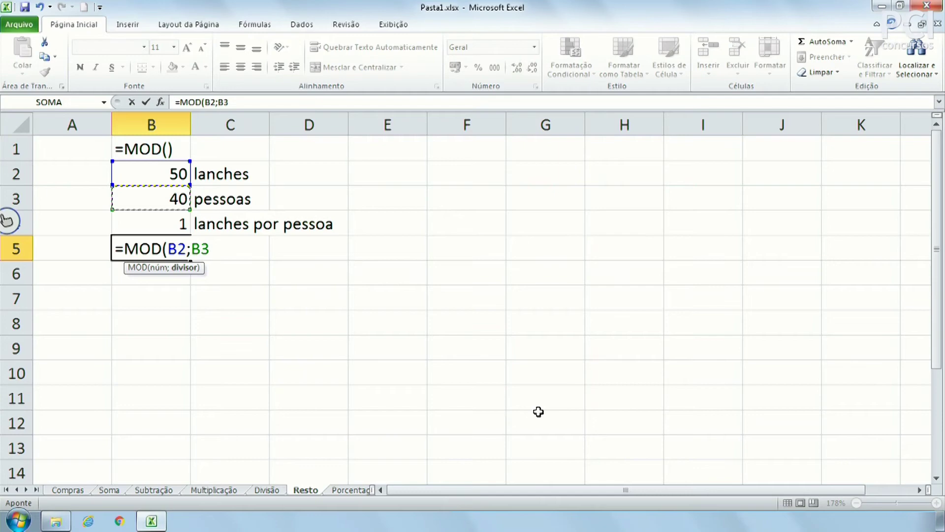
type(")")
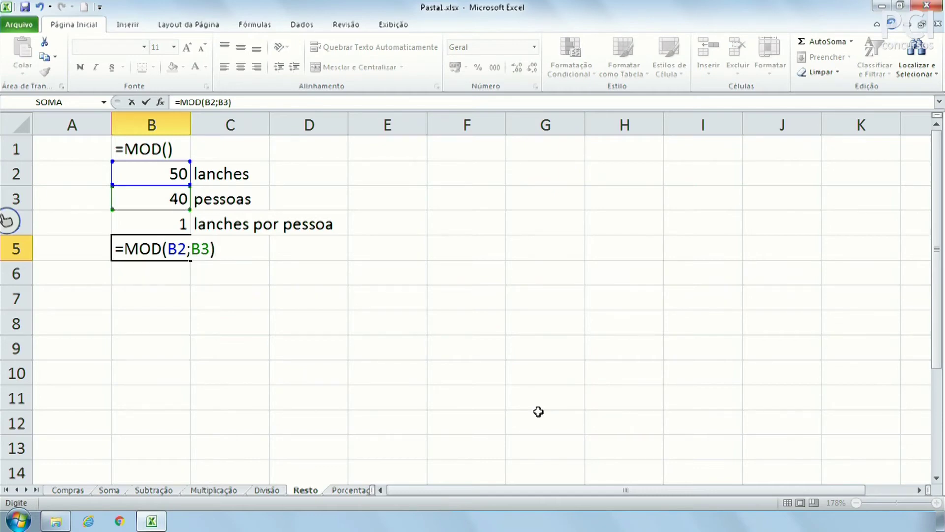
key("Return")
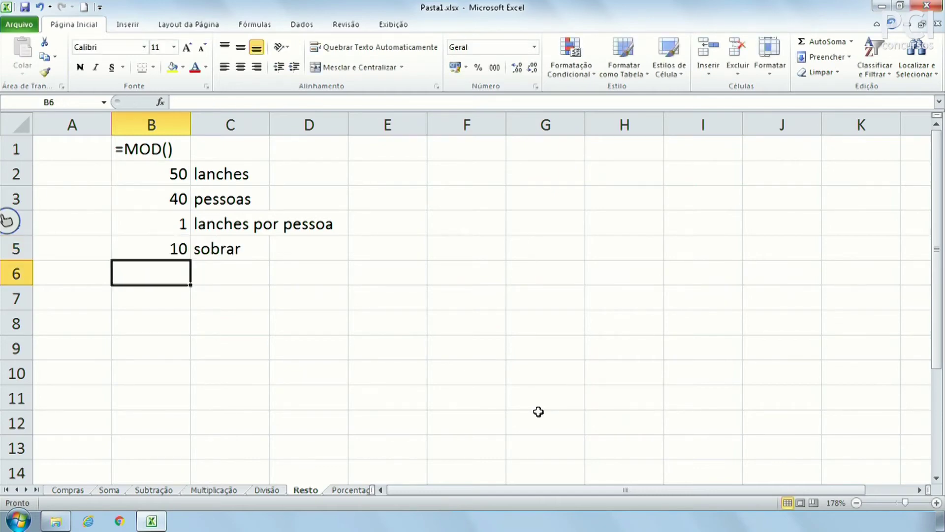
Change the remainder label in C5 to "sobra".
left_click(247, 246)
double_click(246, 246)
key("BackSpace")
key("Return")
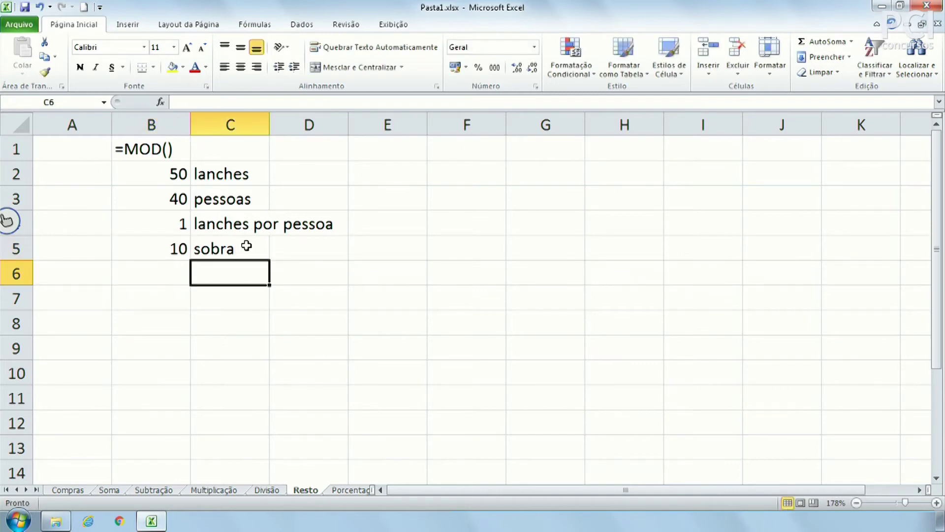
Check the formula behind the snacks-per-person result in B4.
key("Down")
key("Down")
key("Down")
left_click(176, 223)
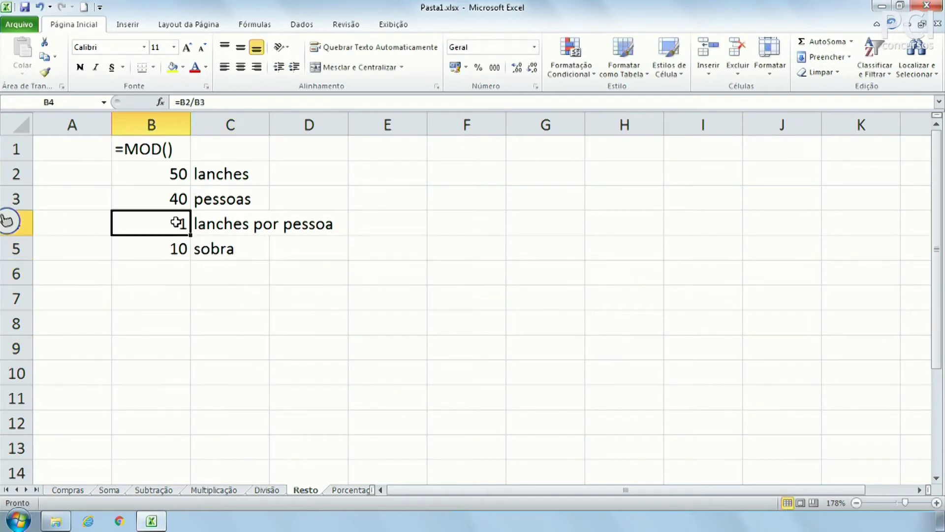
left_click(174, 195)
left_click(176, 173)
left_click(261, 350)
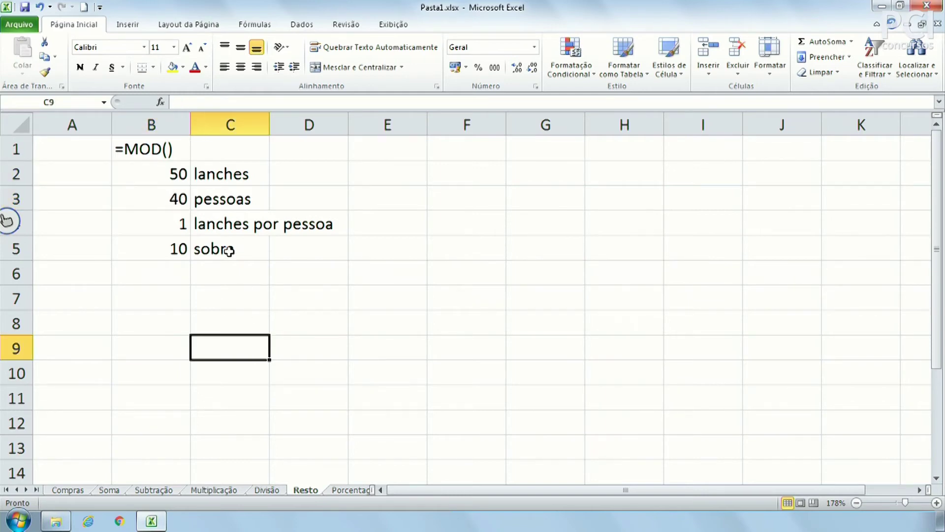
left_click(178, 251)
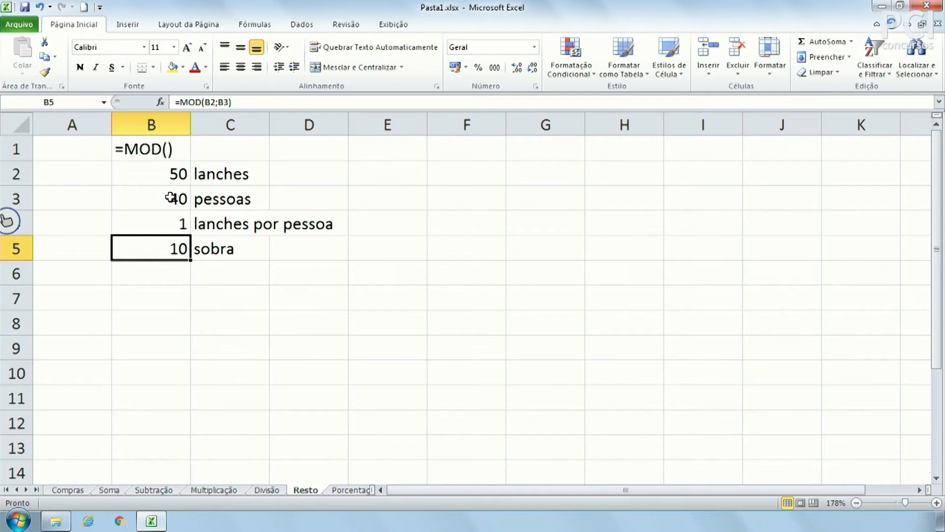
Make the =MOD() heading in cell B1 bold.
left_click(157, 152)
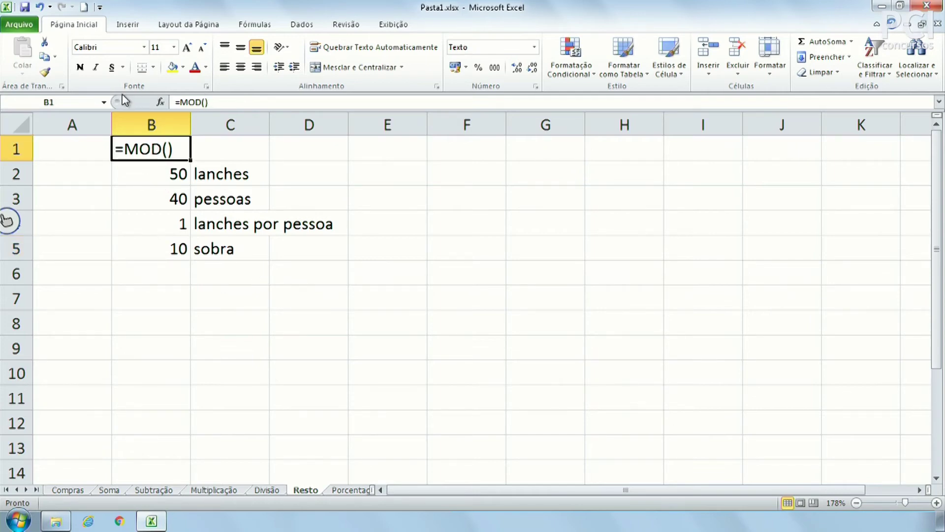
left_click(80, 67)
left_click(358, 401)
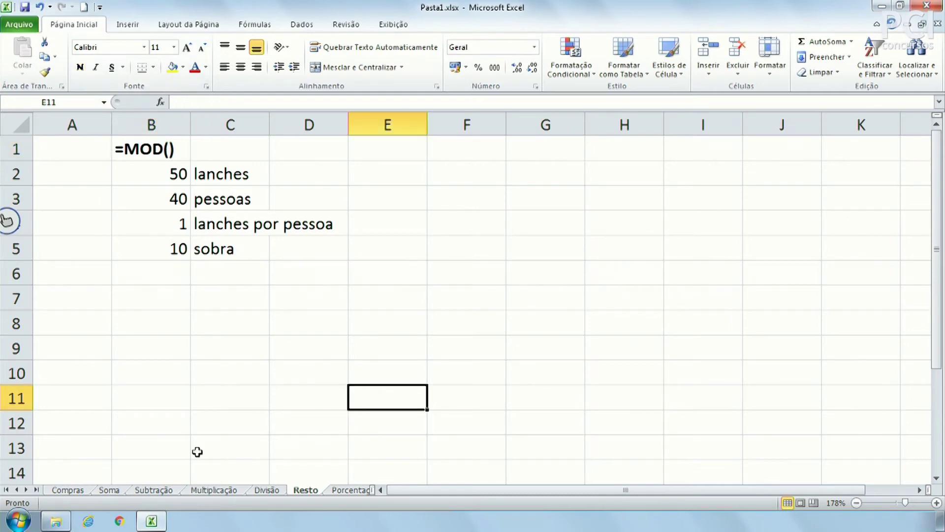
left_click(143, 165)
left_click(149, 149)
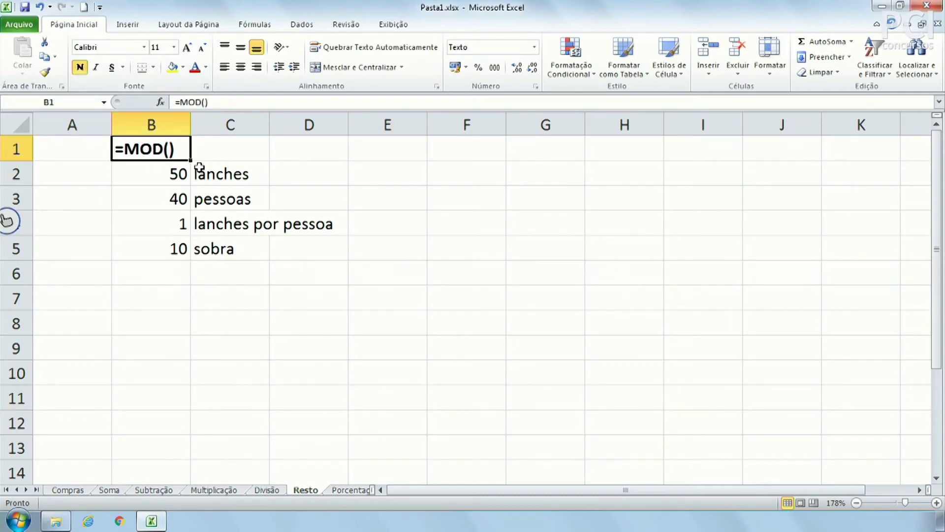
Open the Porcentagem sheet and enlarge its view to 184%.
left_click(26, 489)
left_click(26, 490)
left_click(26, 489)
left_click(26, 489)
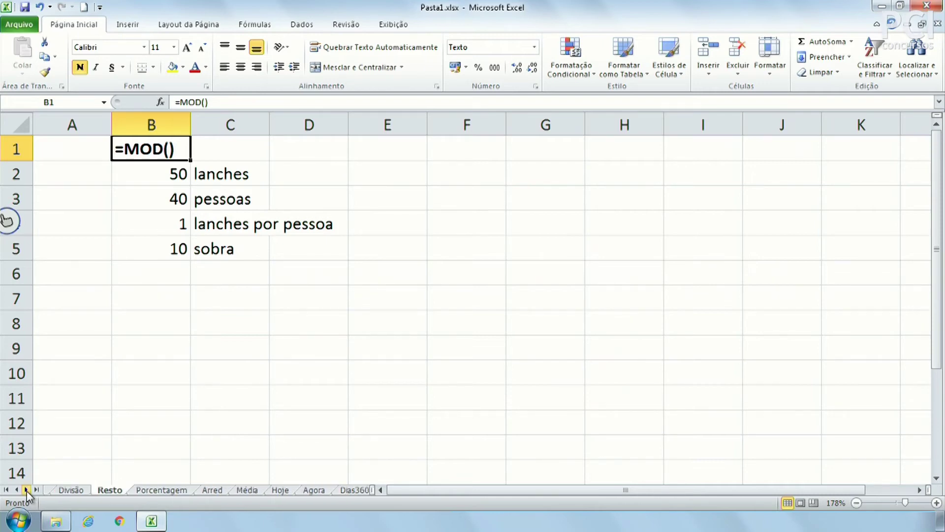
left_click(166, 491)
left_click(344, 337)
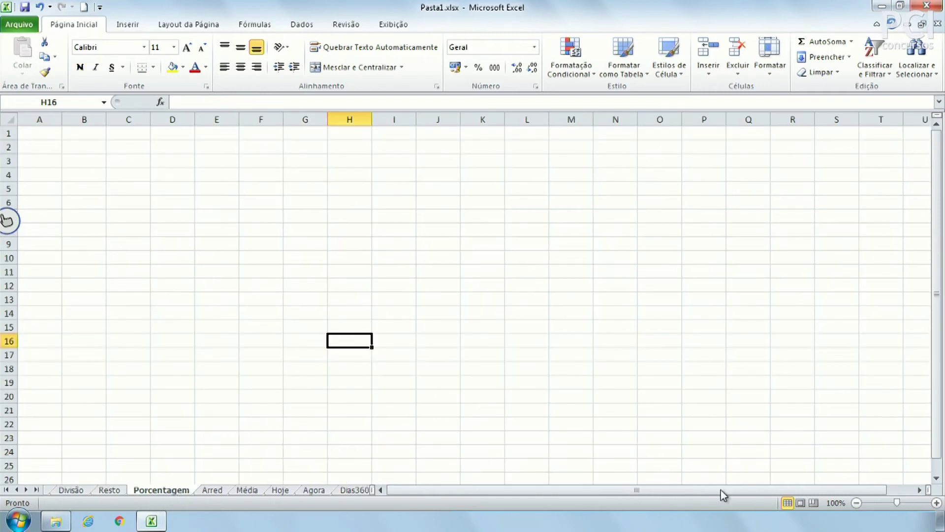
left_click_drag(897, 503, 907, 502)
left_click(179, 301)
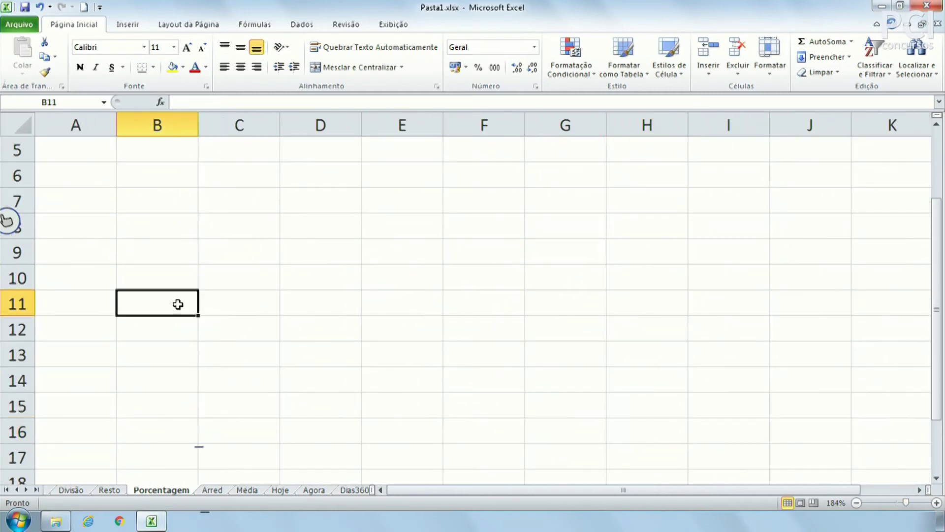
Copy the Item and Preço table from B2:C7 of the Divisão sheet and paste it at B6 of the Porcentagem sheet.
left_click(82, 490)
left_click_drag(175, 180, 253, 321)
key("ctrl+c")
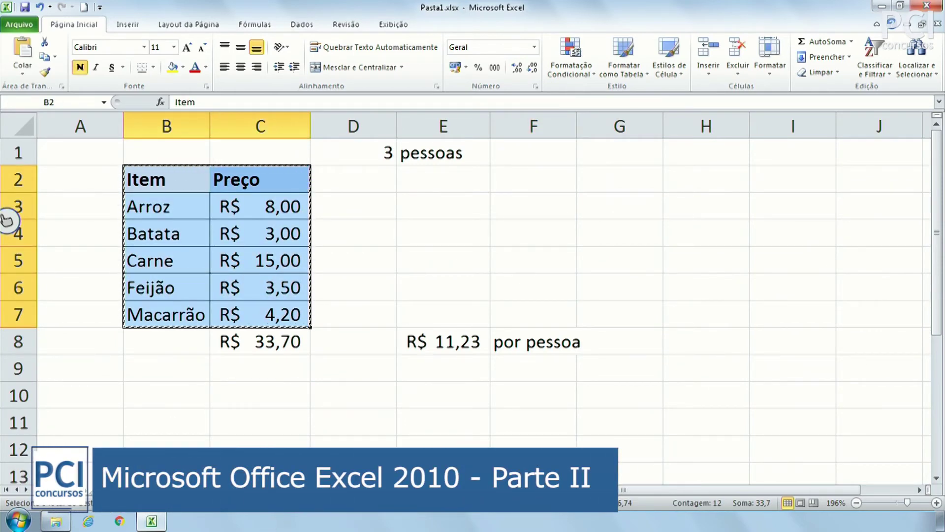
key("ctrl+Page_Down")
left_click(139, 167)
key("ctrl+v")
left_click(507, 296)
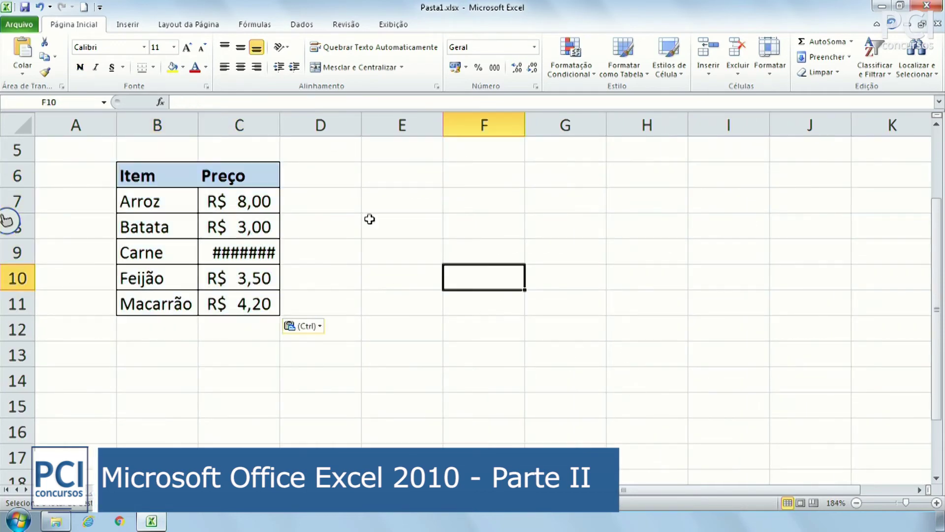
Fit column C to its prices, then widen it slightly more.
double_click(280, 125)
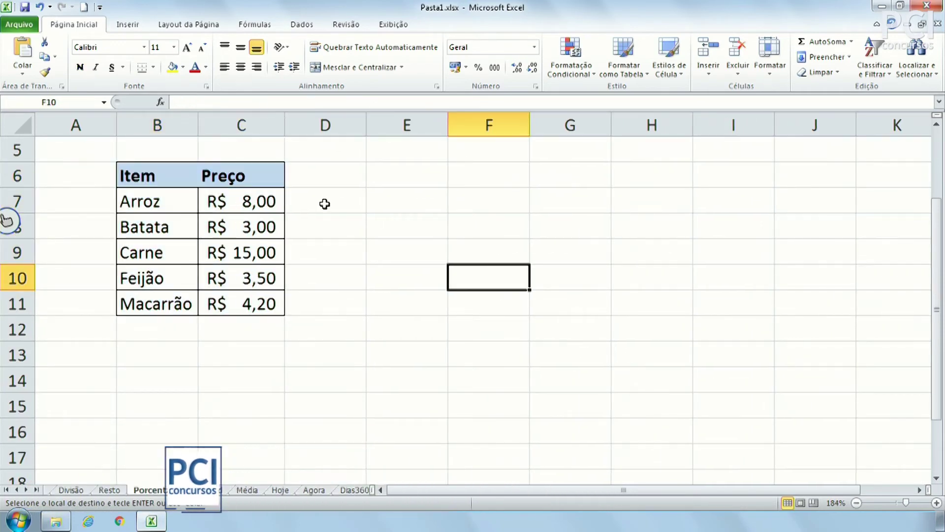
left_click_drag(285, 124, 292, 125)
left_click(370, 294)
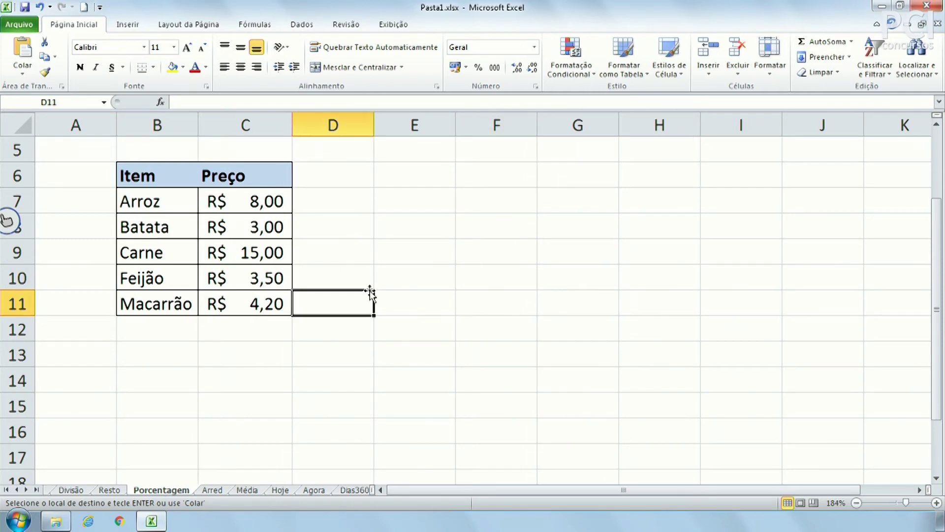
Add up the prices in C7:C11 with AutoSum, placing the result in C12.
left_click(235, 345)
left_click(246, 328)
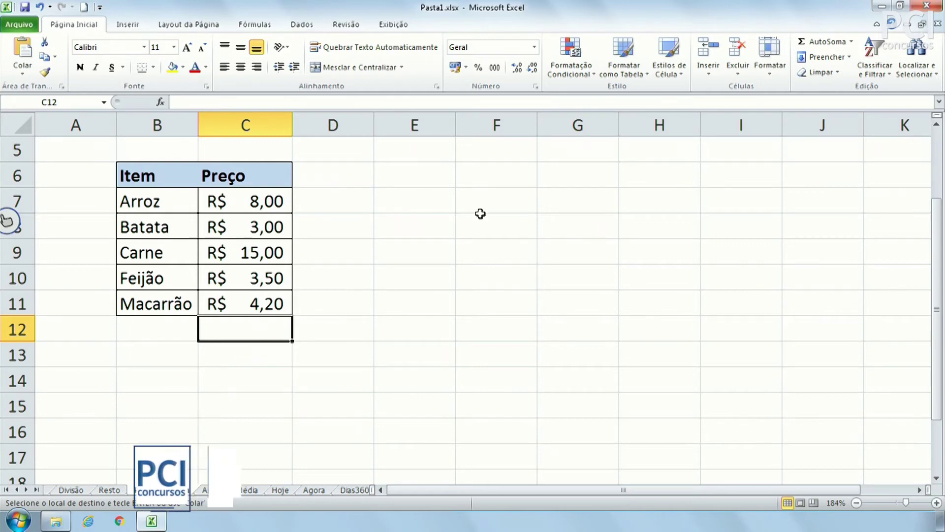
left_click_drag(274, 202, 275, 304)
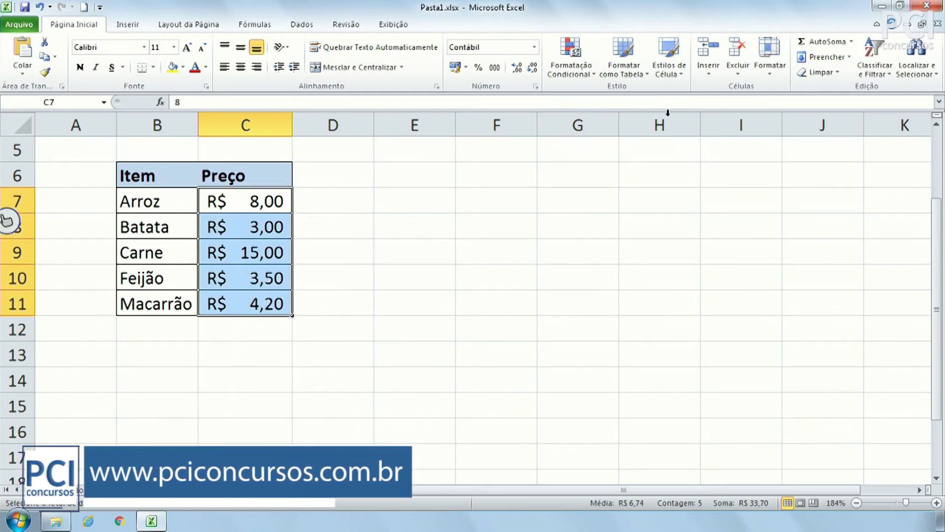
left_click(818, 41)
left_click(332, 354)
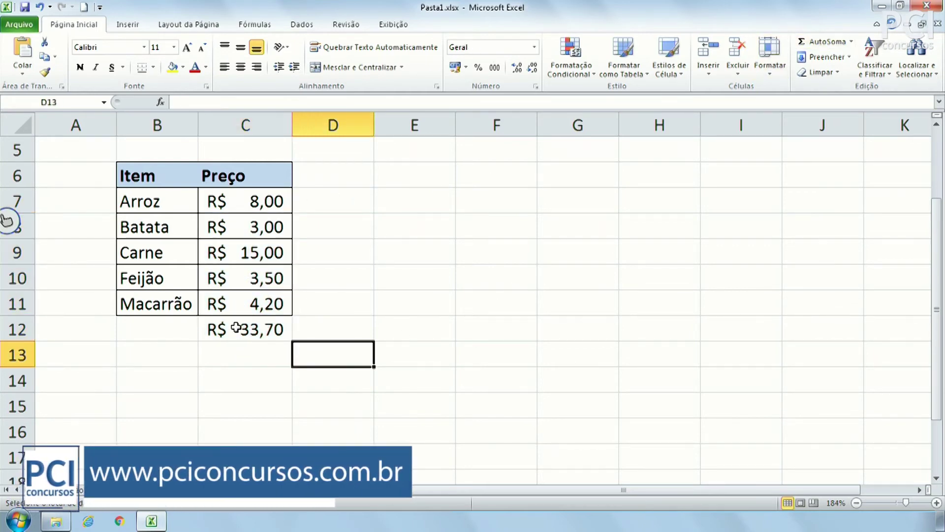
Examine the sum formula in C12 and the price range it covers.
left_click(236, 328)
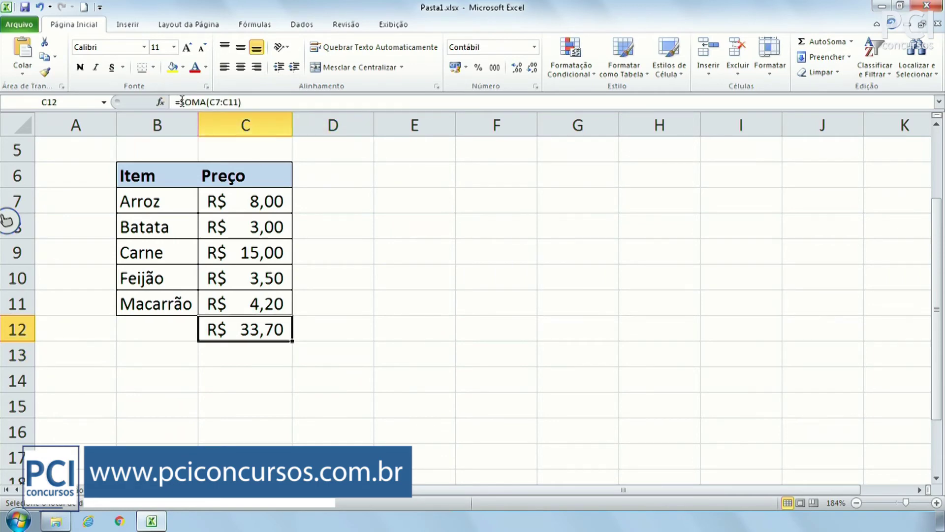
left_click_drag(182, 101, 282, 98)
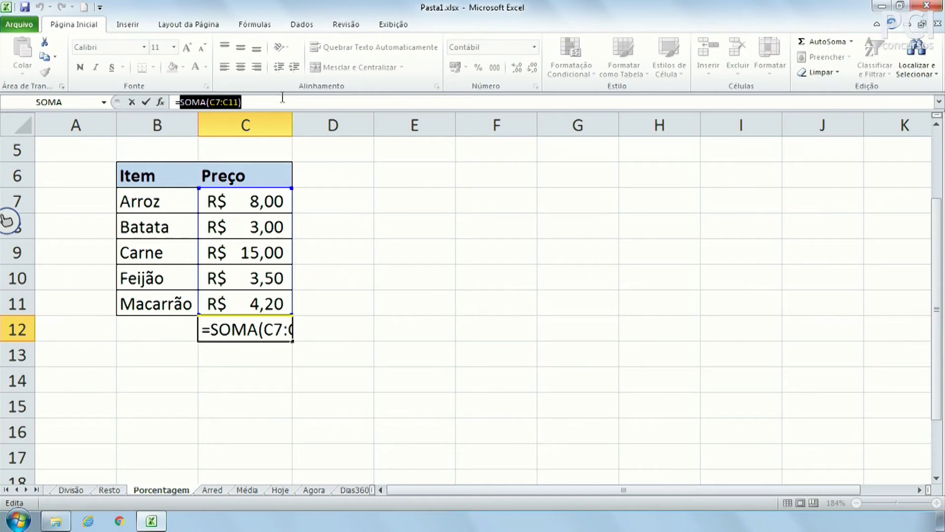
key("Return")
left_click(366, 217)
left_click(258, 331)
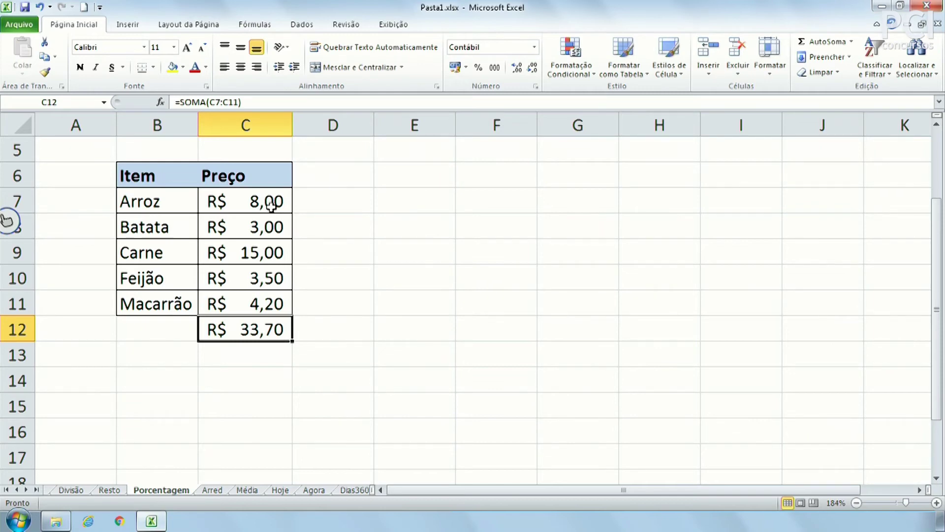
left_click(720, 422)
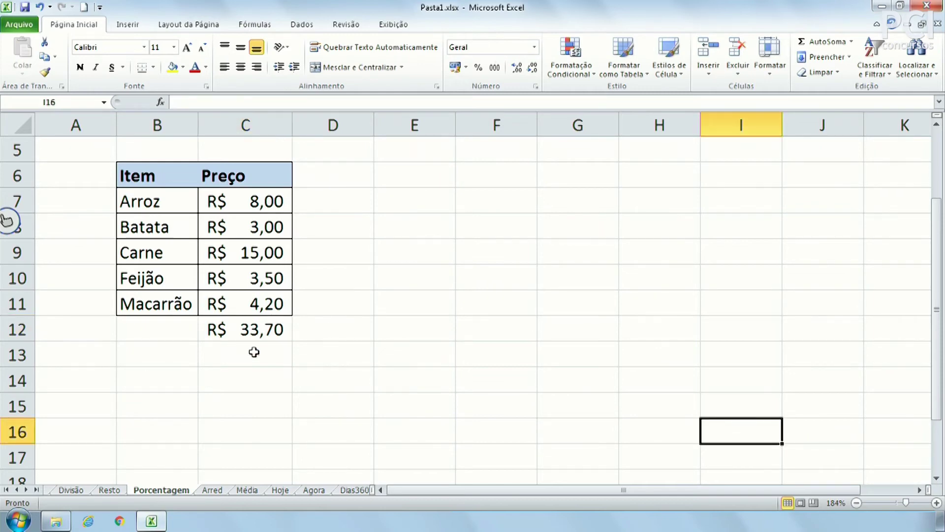
Calculate 10% of the sum in D12 with the formula =C12*0,1.
left_click(275, 338)
left_click(306, 329)
left_click(268, 328)
left_click(313, 328)
left_click(257, 328)
left_click(350, 323)
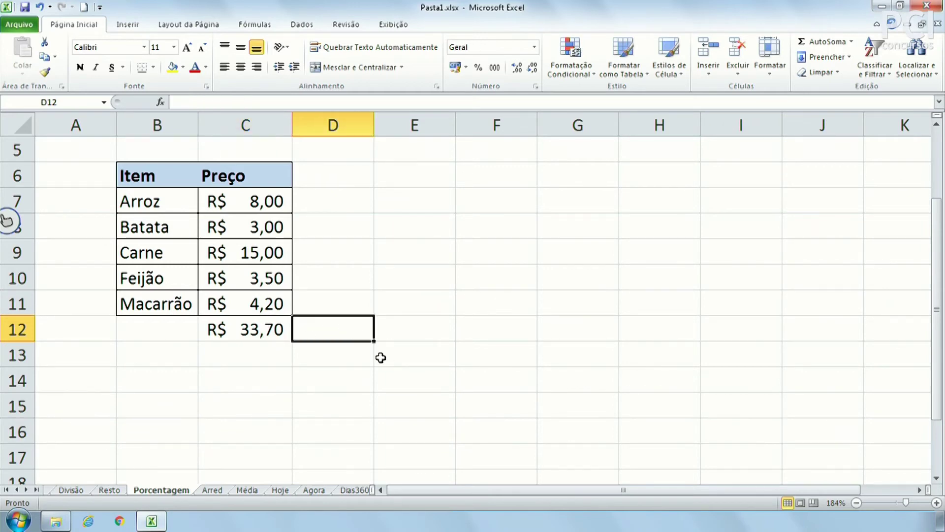
type("=")
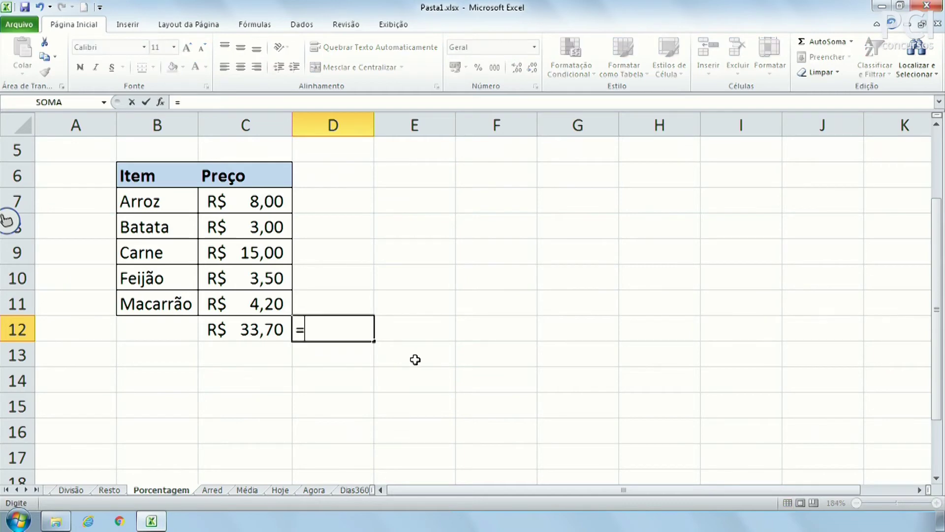
left_click(268, 339)
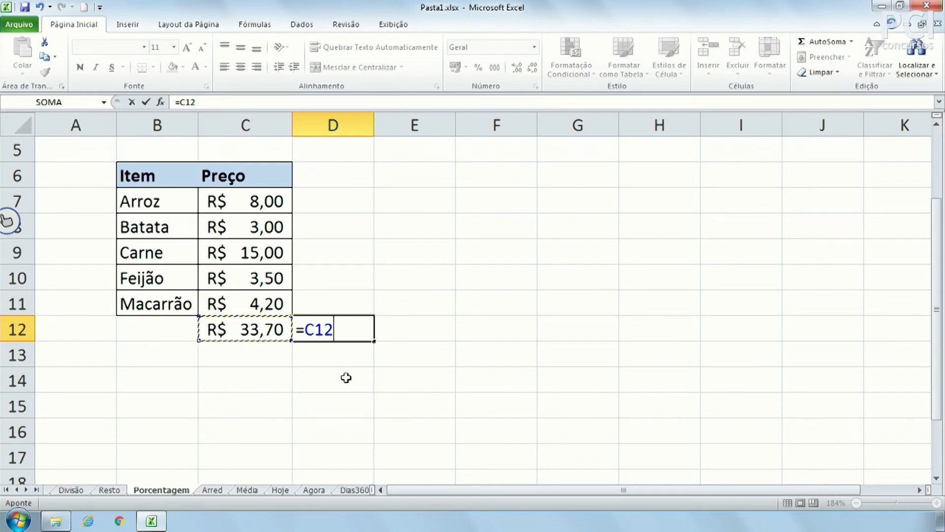
type("*")
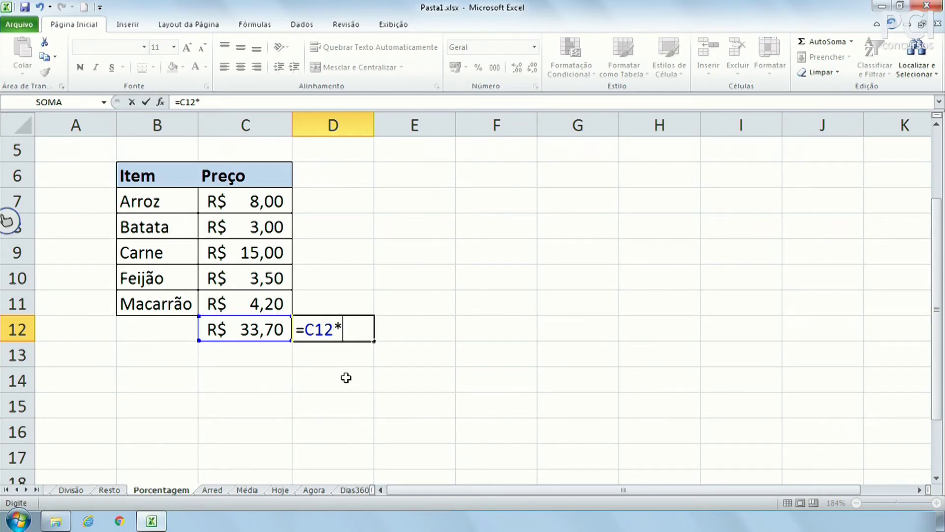
type(",1")
key("Return")
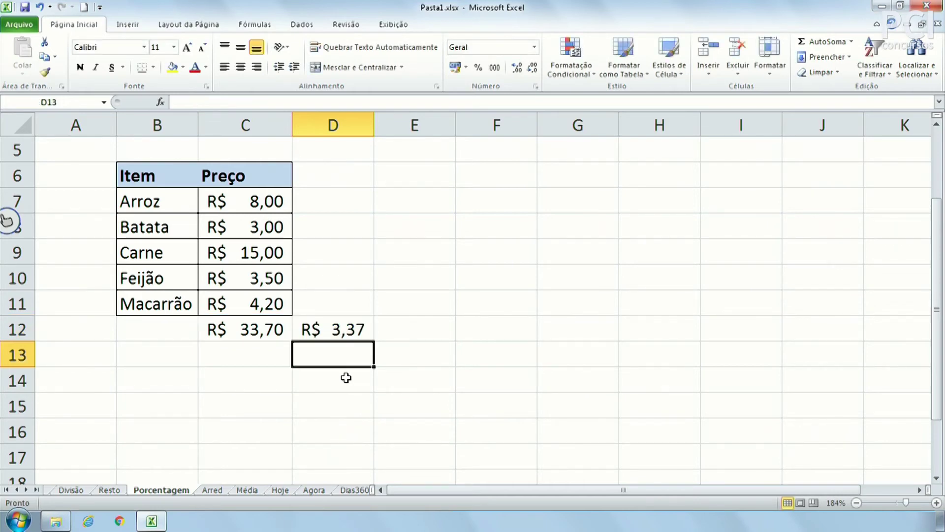
Move the 10% calculation from D12 to C13, directly below the sum.
left_click(305, 328)
left_click(286, 331)
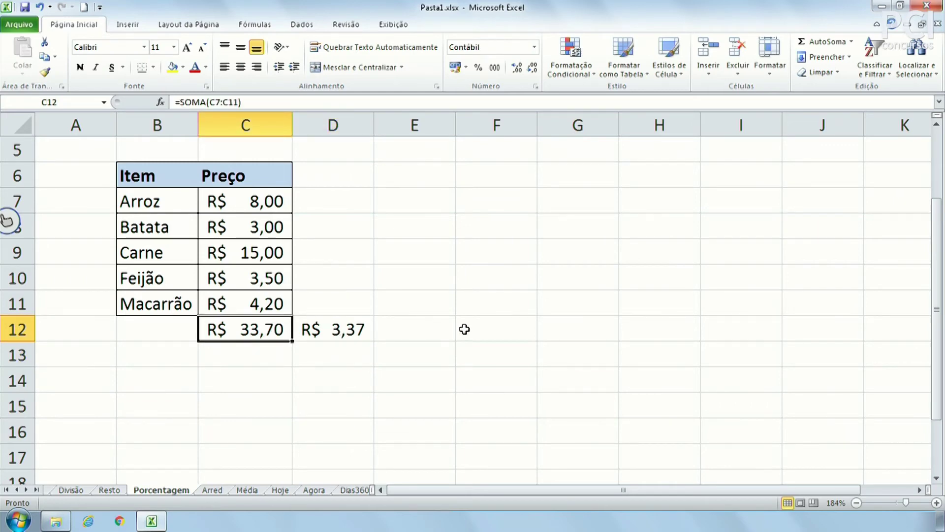
left_click(433, 329)
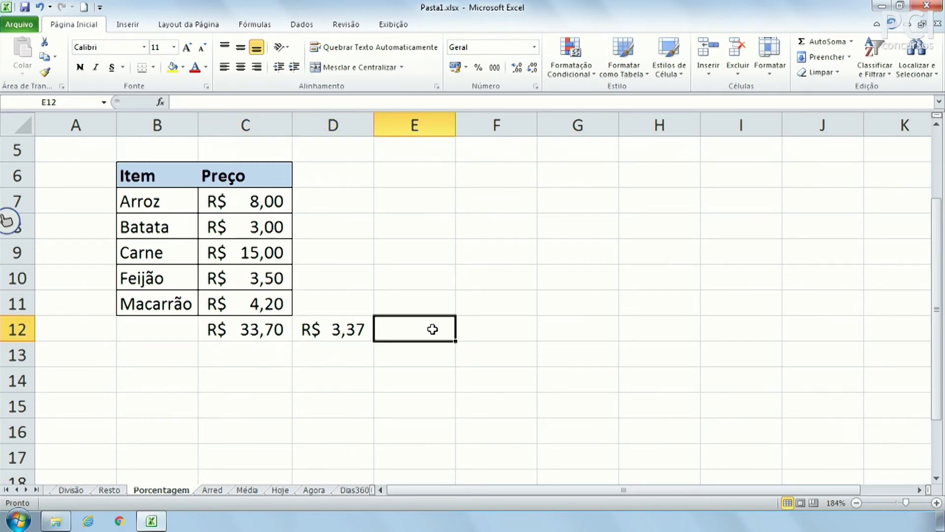
left_click(331, 335)
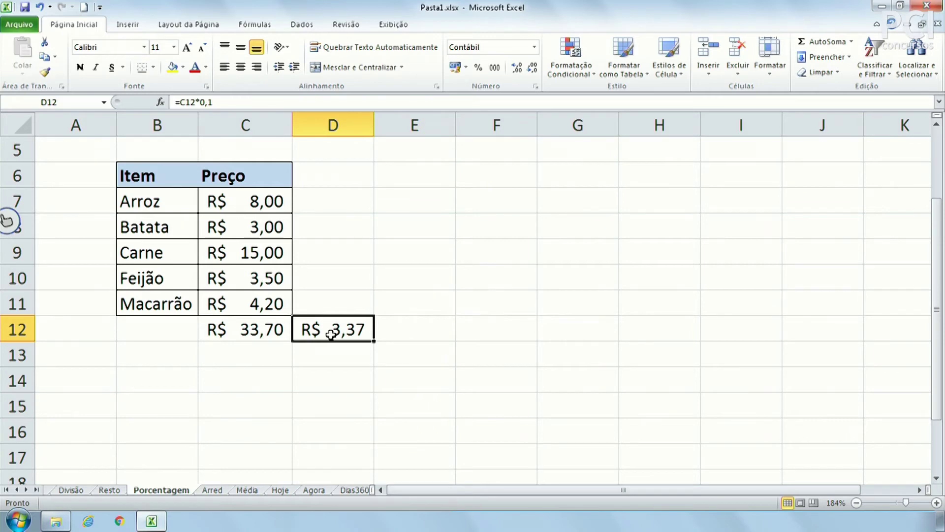
left_click_drag(320, 341, 236, 367)
left_click(297, 436)
Label the sum row in B12 "Total" and the 10% row in B13 "Desconto".
left_click(170, 330)
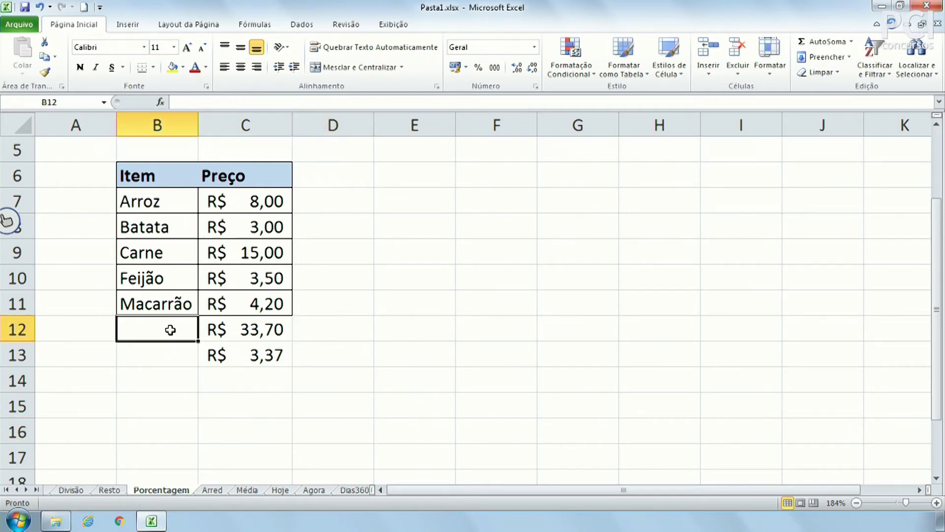
type("Total")
key("Return")
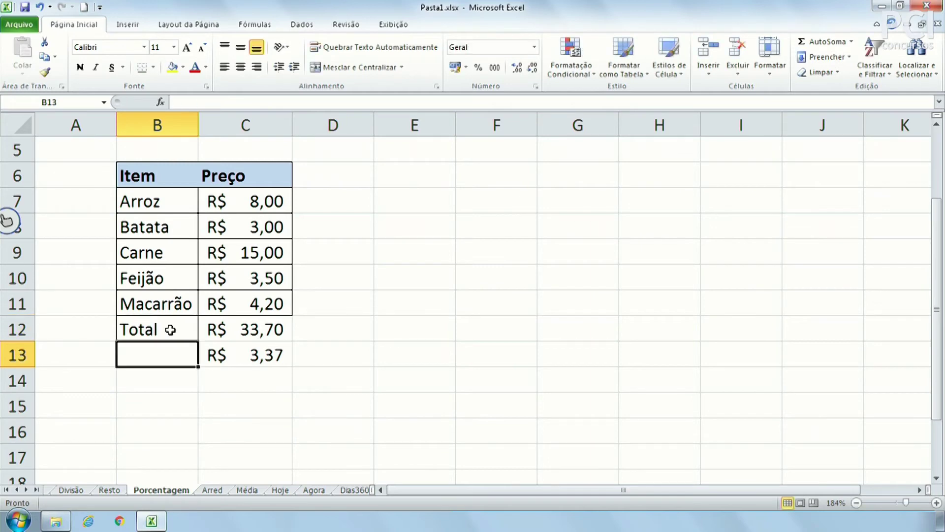
type("Descont")
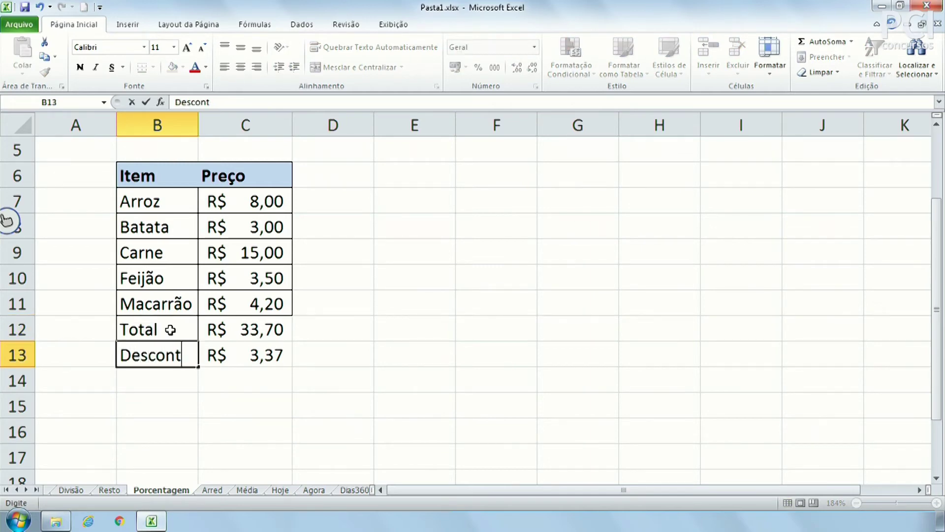
type("o")
key("Return")
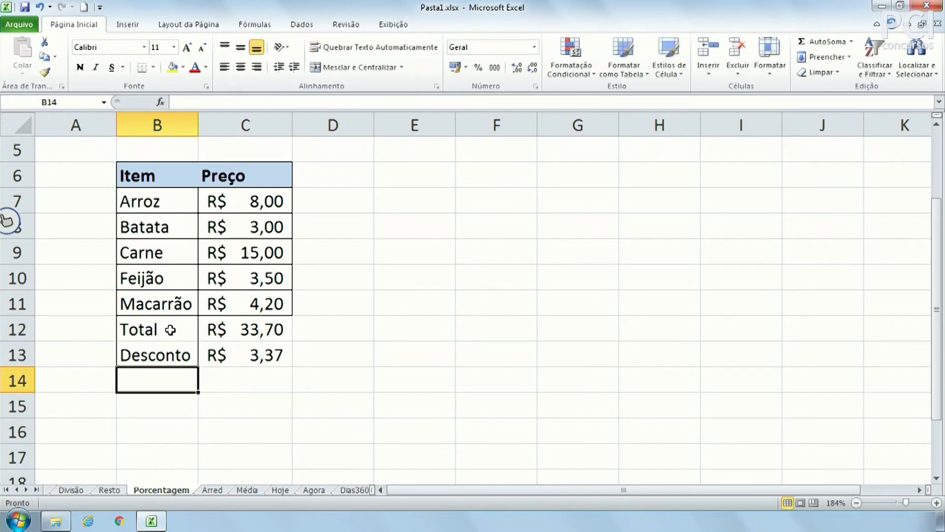
Enter the label "TOtal" in B14 and change the label in B12 to "Sub-total".
type("TOtal")
key("Up")
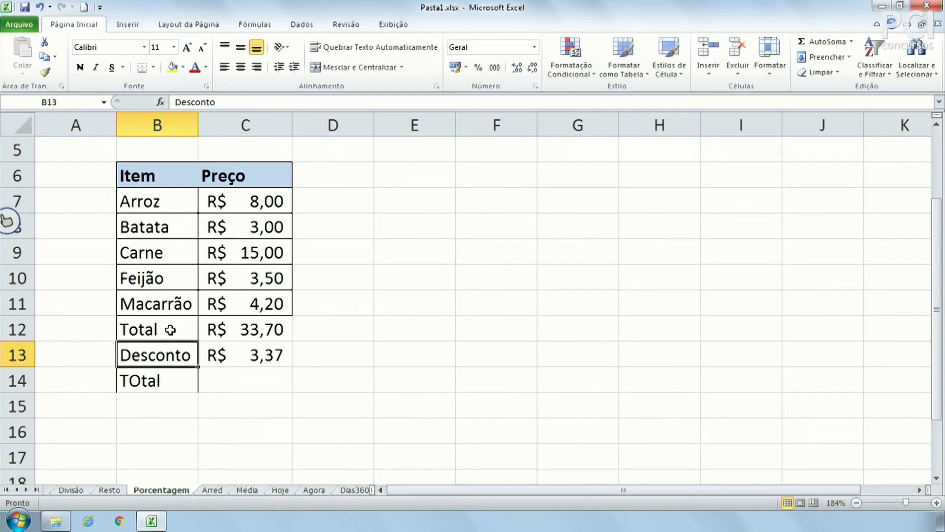
left_click(171, 330)
type("Sub-total")
key("Return")
key("Return")
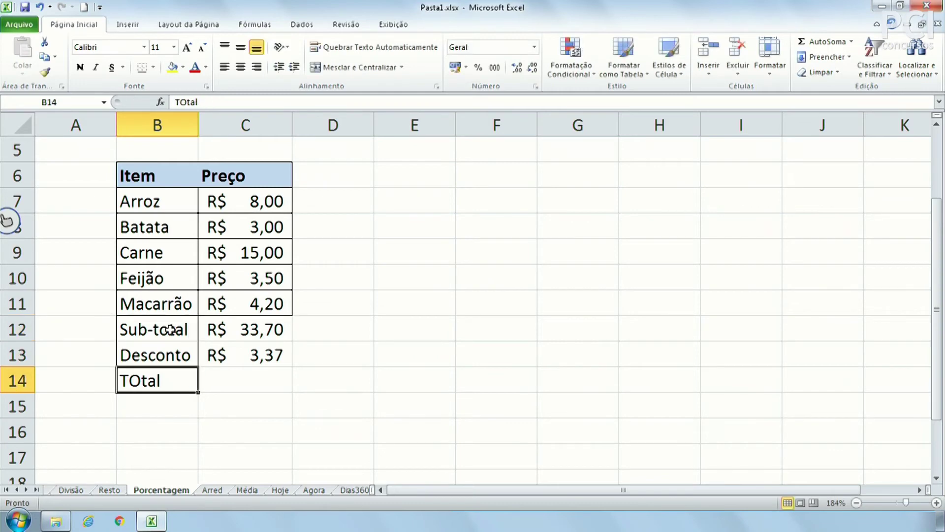
Correct the capitalization of the label in B14 to "Total".
key("F2")
key("BackSpace")
key("BackSpace")
key("BackSpace")
key("BackSpace")
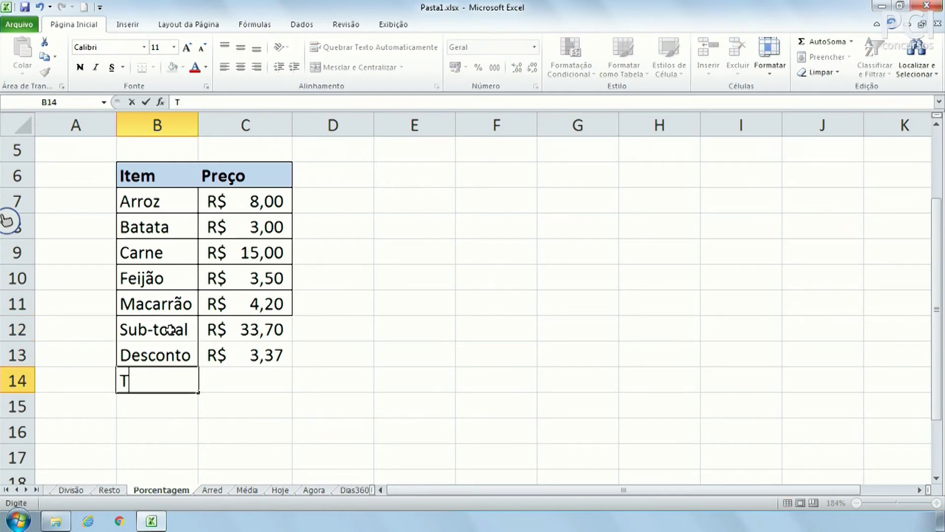
type("otal")
key("Return")
Calculate the final total in C14 by subtracting the discount in C13 from the sub-total in C12.
key("Up")
key("Right")
type("=")
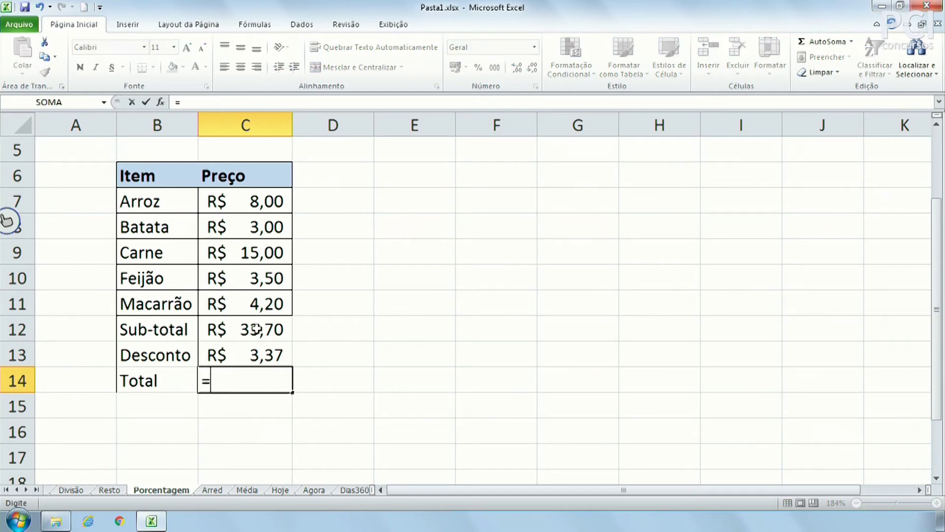
left_click(274, 329)
type("-")
left_click(269, 359)
key("Return")
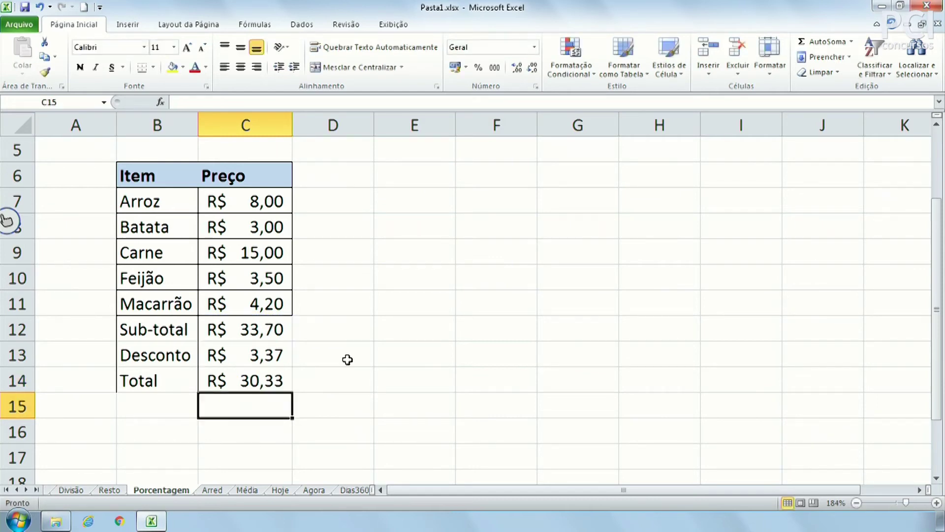
Review the total in C14 and the discount formula in C13.
left_click(347, 360)
left_click(256, 381)
left_click(326, 375)
left_click(276, 356)
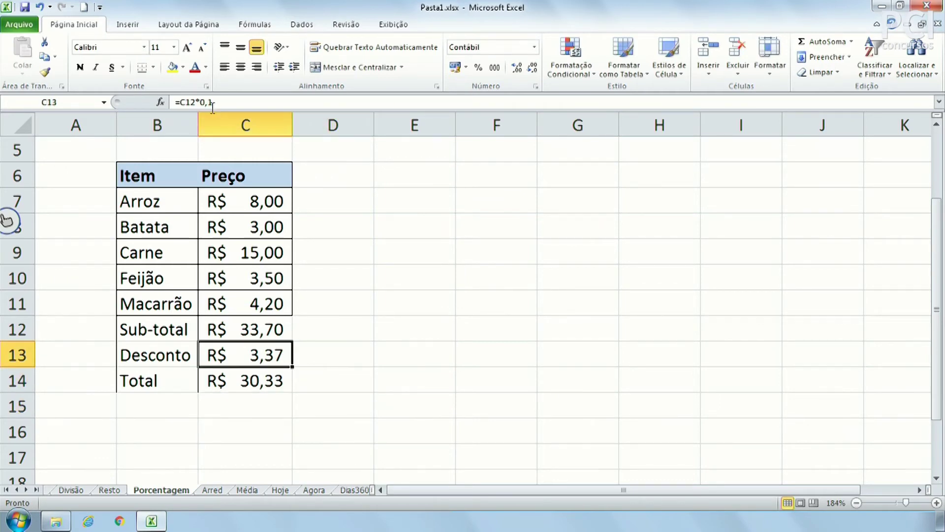
key("Right")
key("Right")
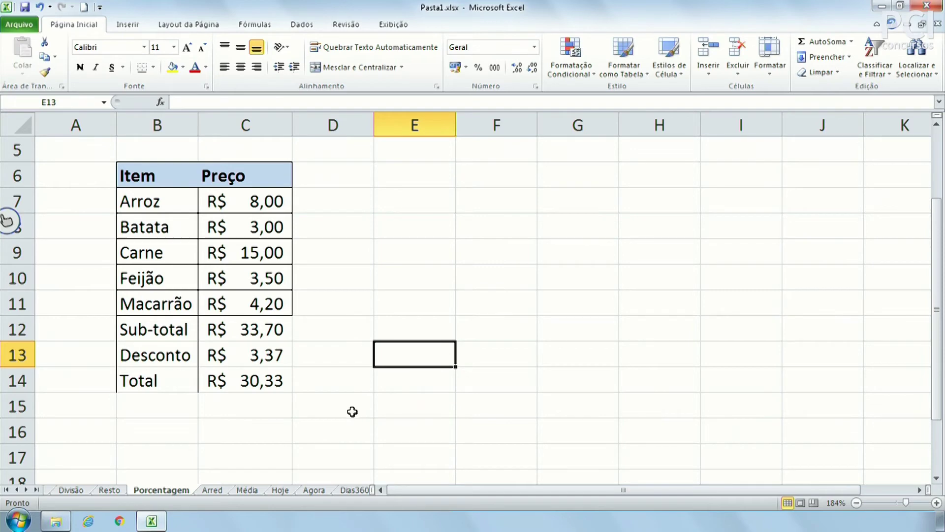
left_click(256, 351)
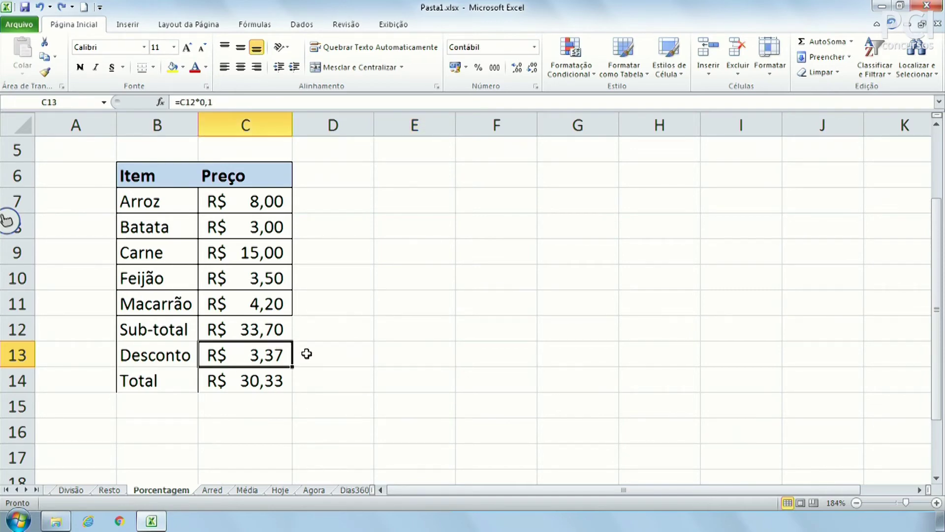
key("Down")
key("Delete")
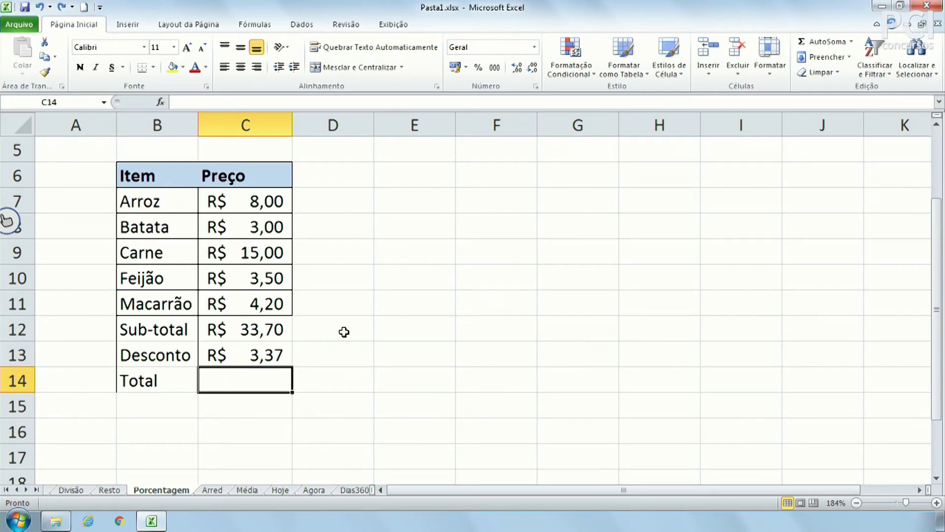
key("ctrl+z")
left_click(344, 332)
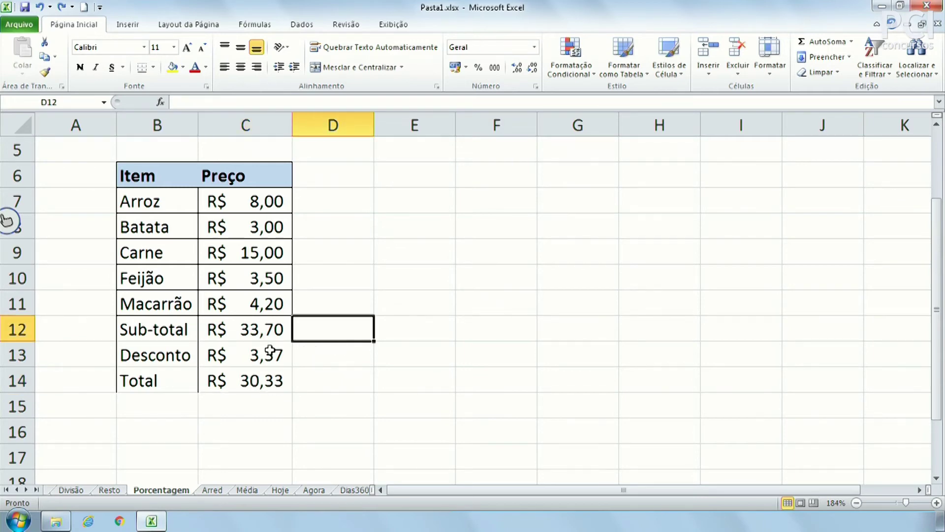
Try a discount factor of 0,5 in the C13 formula and undo the change.
left_click(288, 348)
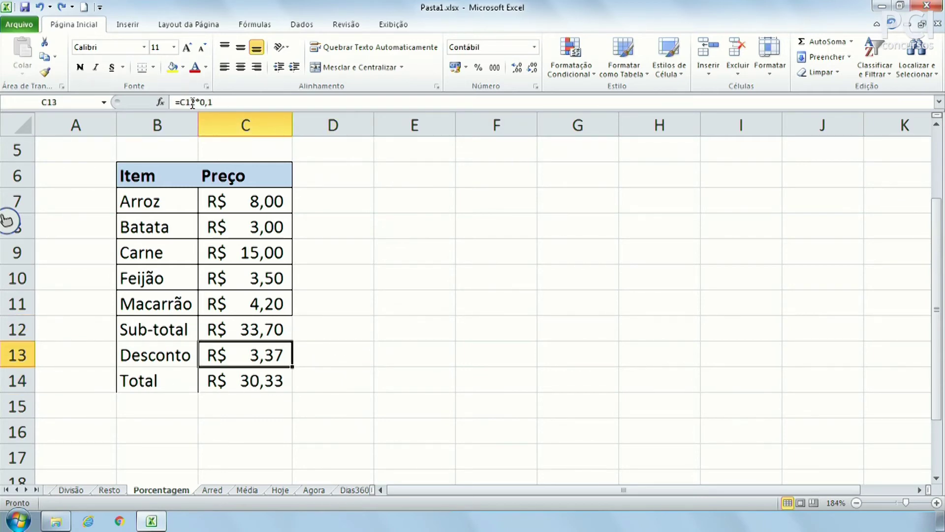
left_click(215, 102)
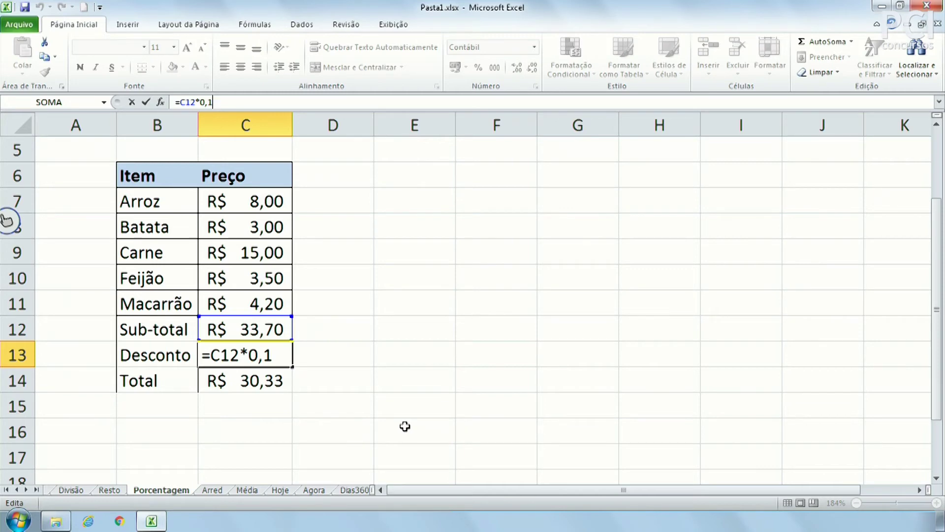
type("0")
key("BackSpace")
key("BackSpace")
type("5")
key("Return")
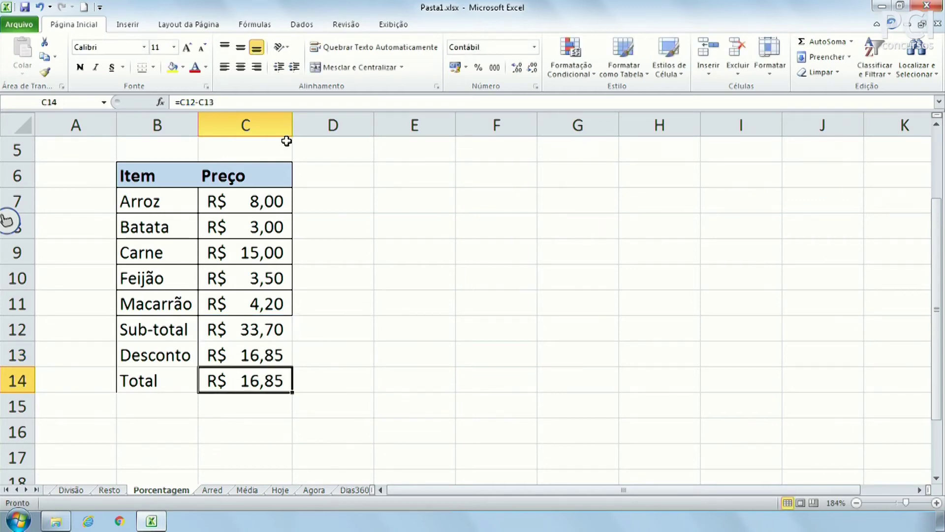
left_click(380, 379)
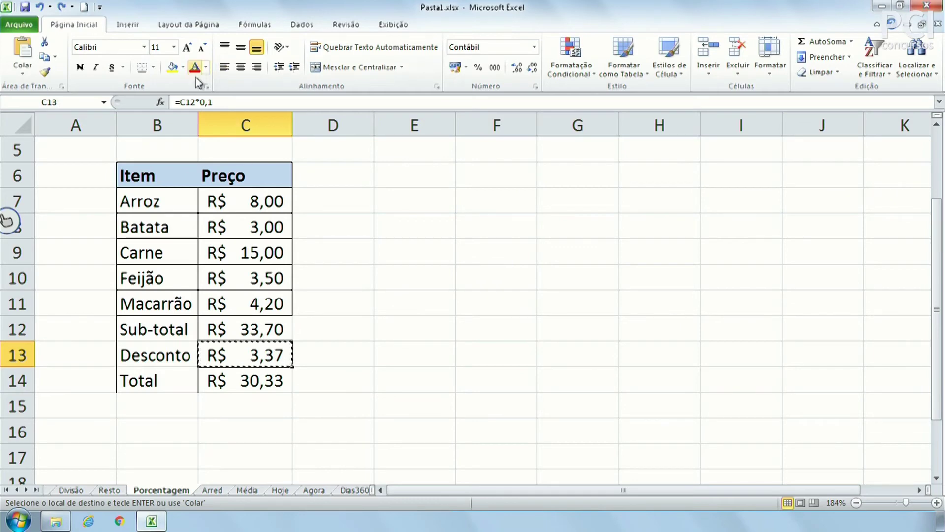
left_click(245, 124)
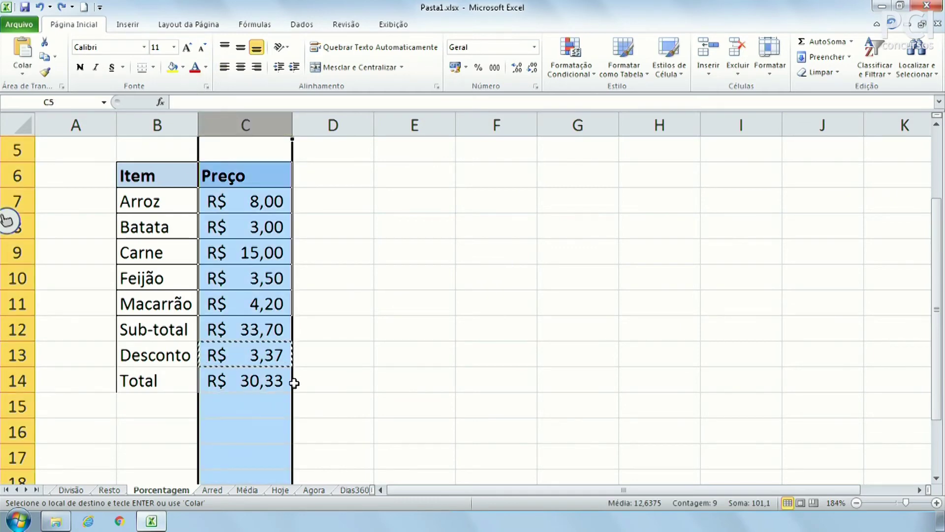
left_click(355, 336)
key("Escape")
Rewrite the discount formula in C13 with a percentage as =C12*10%.
left_click(273, 358)
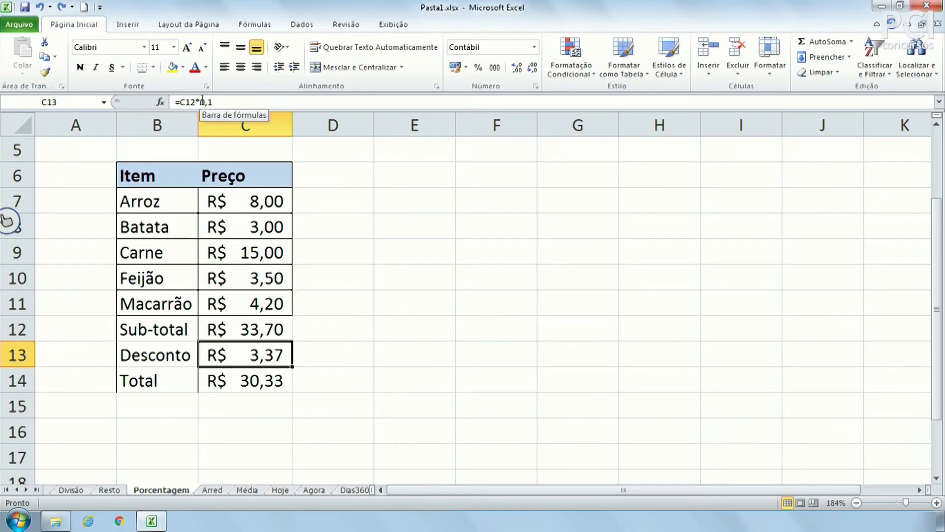
left_click_drag(200, 101, 222, 100)
left_click(228, 99)
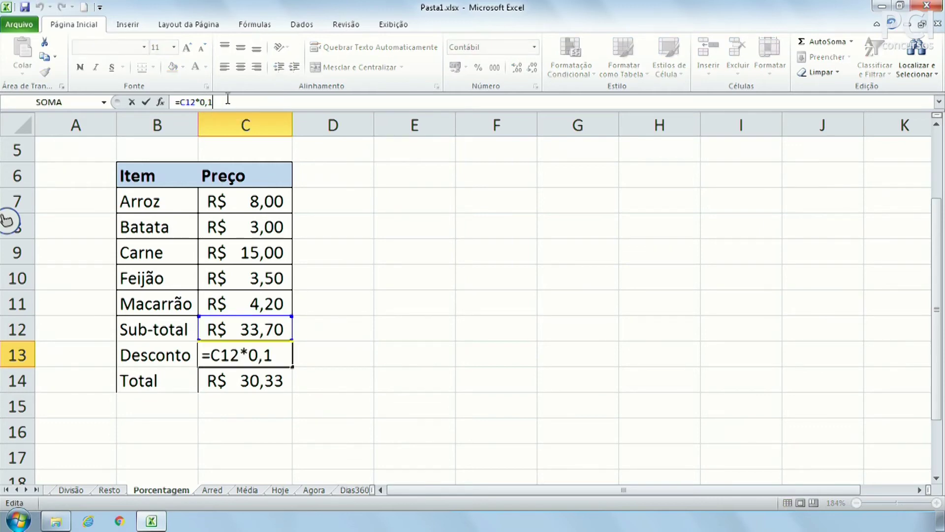
key("BackSpace")
key("BackSpace")
key("BackSpace")
type("10%")
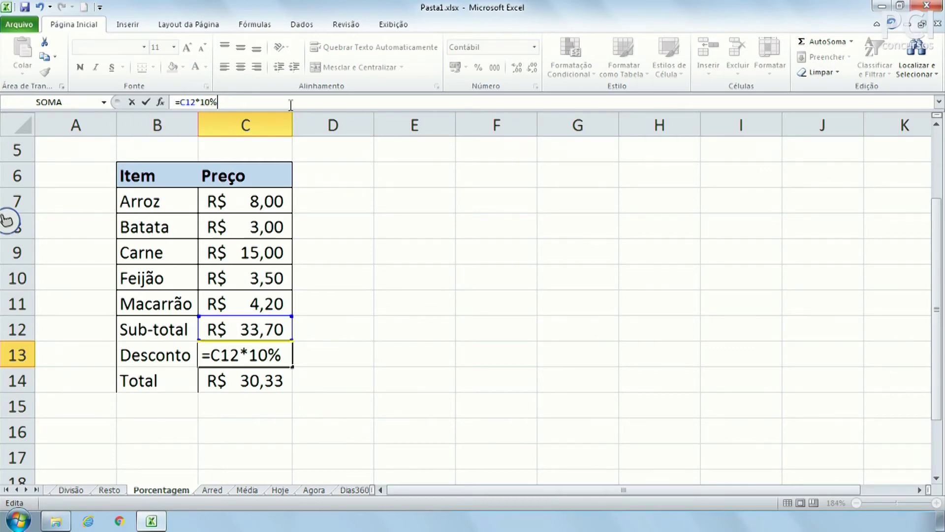
key("Return")
Examine how the discount formula in C13 is written.
left_click(321, 372)
left_click(253, 356)
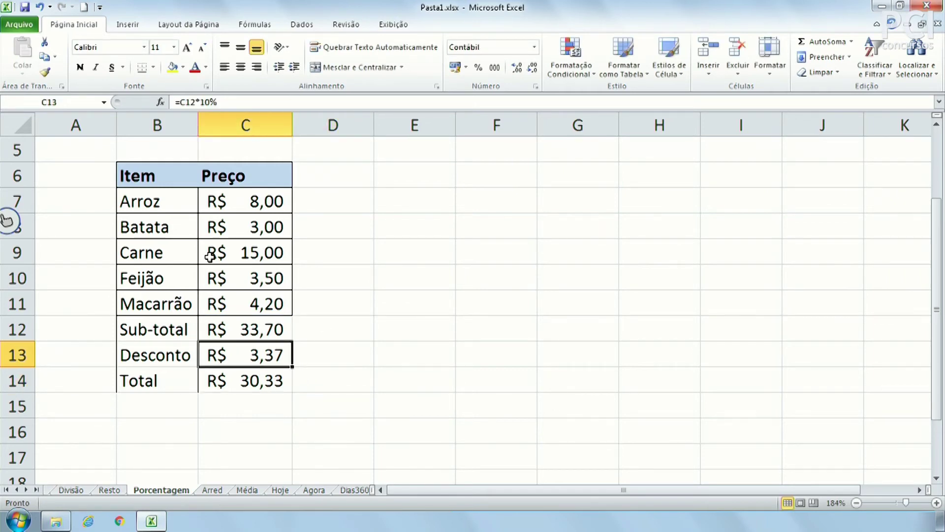
left_click(432, 346)
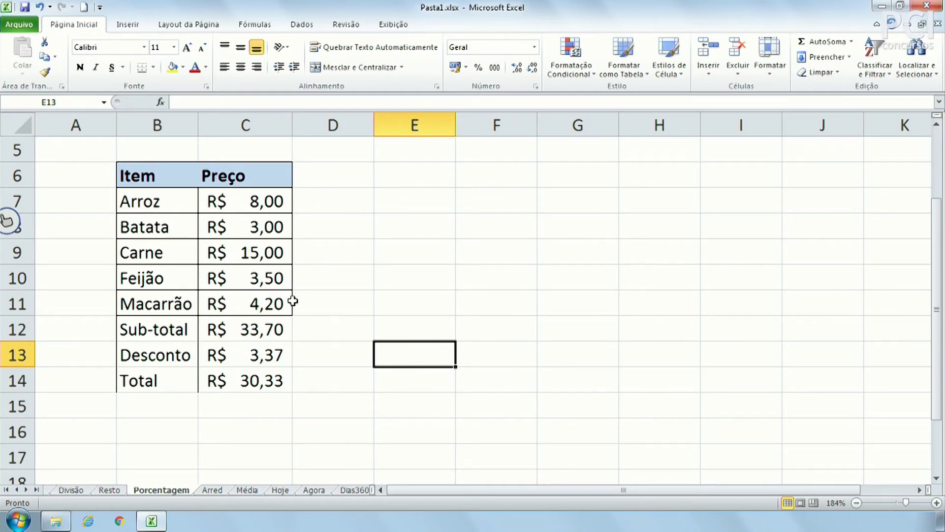
left_click(274, 362)
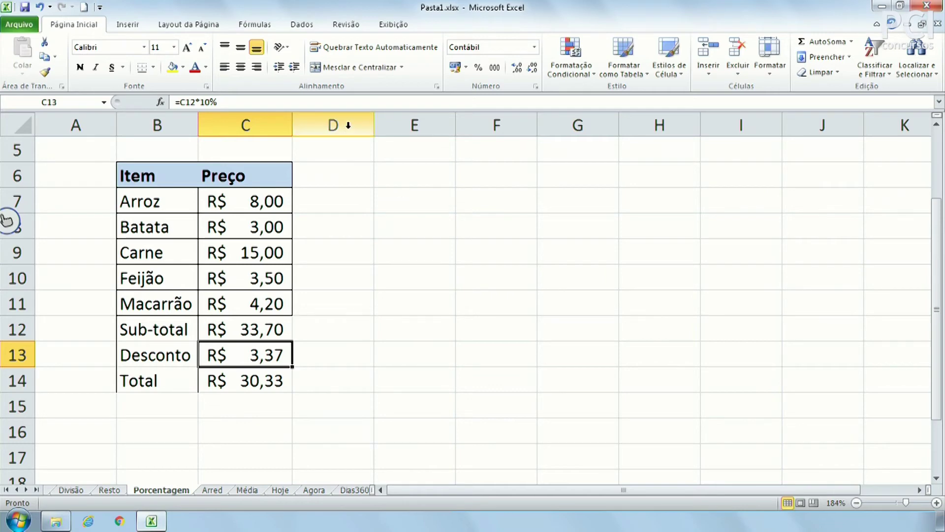
left_click(265, 102)
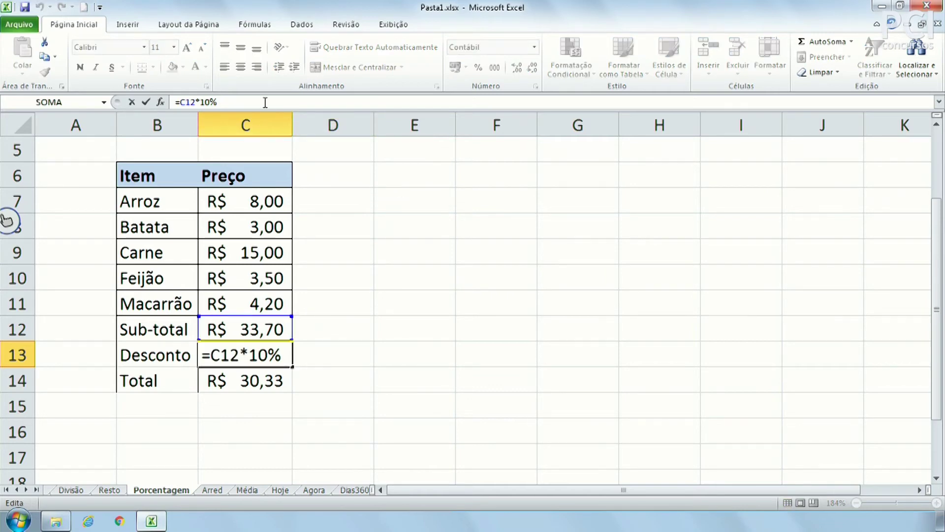
key("ctrl+Return")
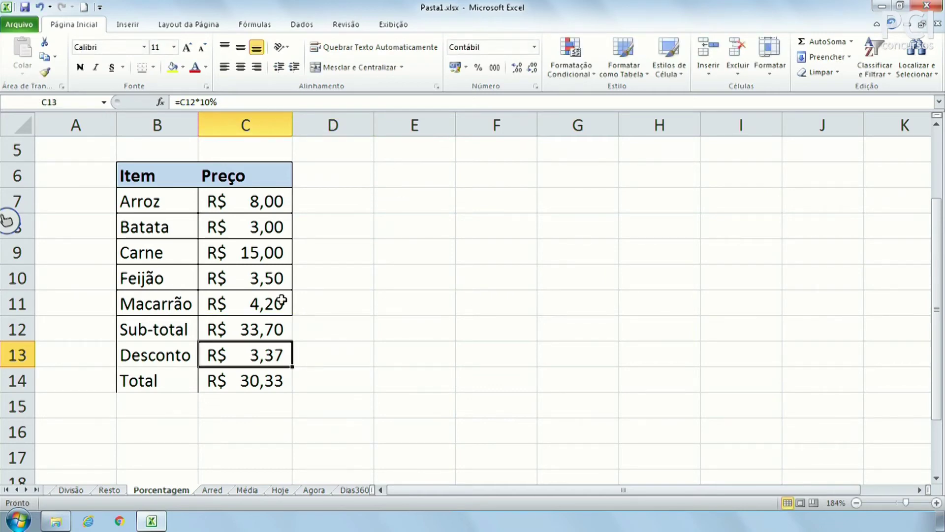
left_click(412, 286)
Insert an empty row above the "Desconto" row.
left_click(11, 355)
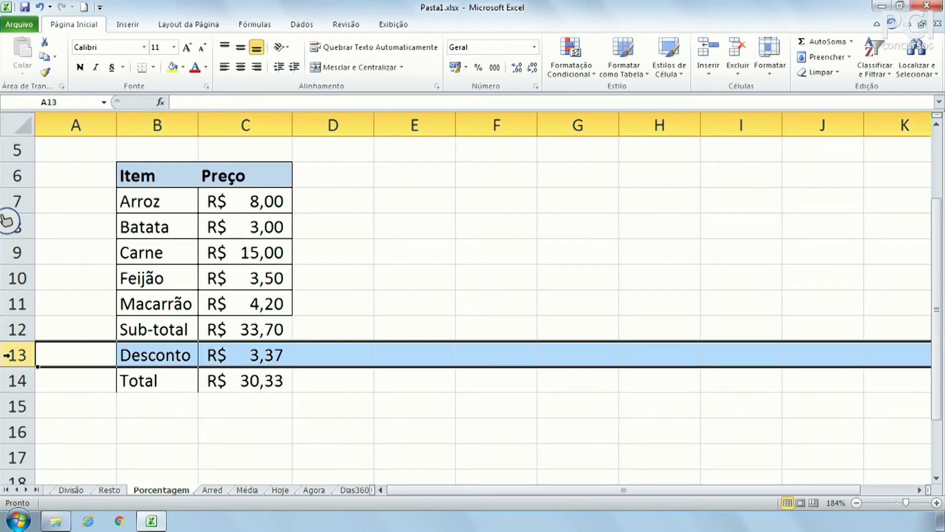
right_click(11, 355)
left_click(49, 252)
left_click(427, 325)
Label the empty row in B13 "Desc. %".
left_click(172, 349)
left_click(235, 349)
left_click(167, 358)
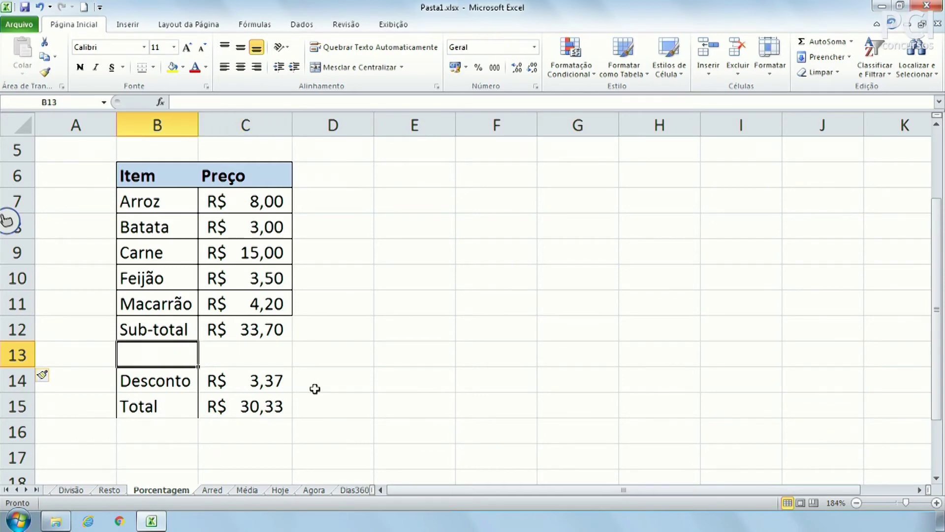
type("Dec")
key("BackSpace")
type("sc")
key("BackSpace")
type(". %")
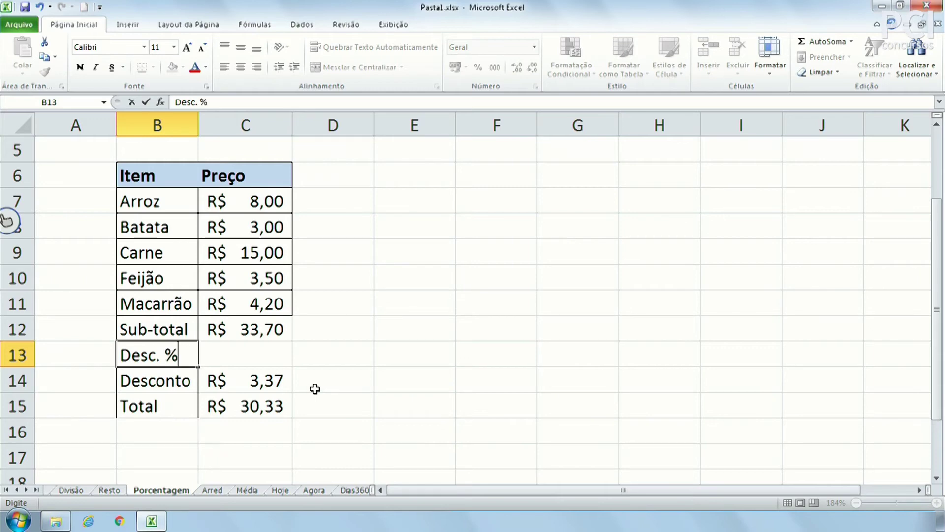
key("Return")
Format C13 as a percentage and enter a discount rate of 10%.
key("Up")
key("Right")
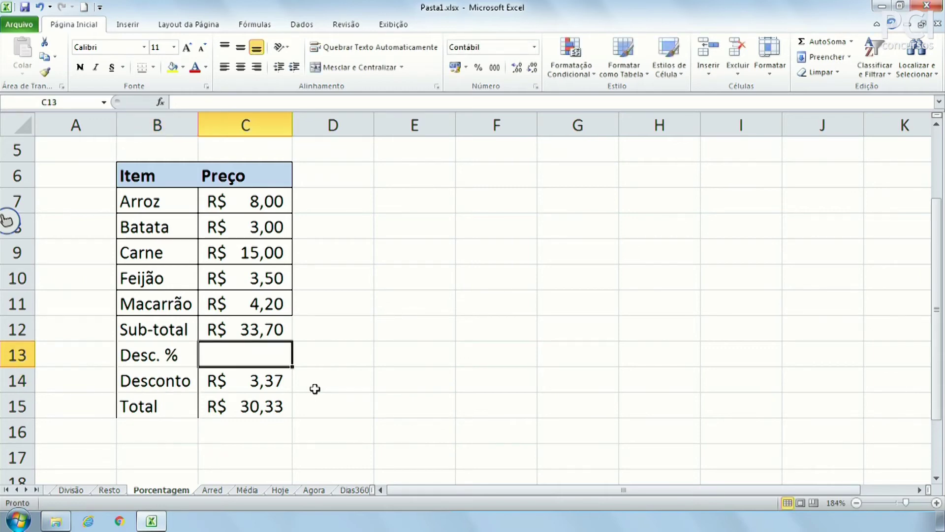
type("10")
key("Return")
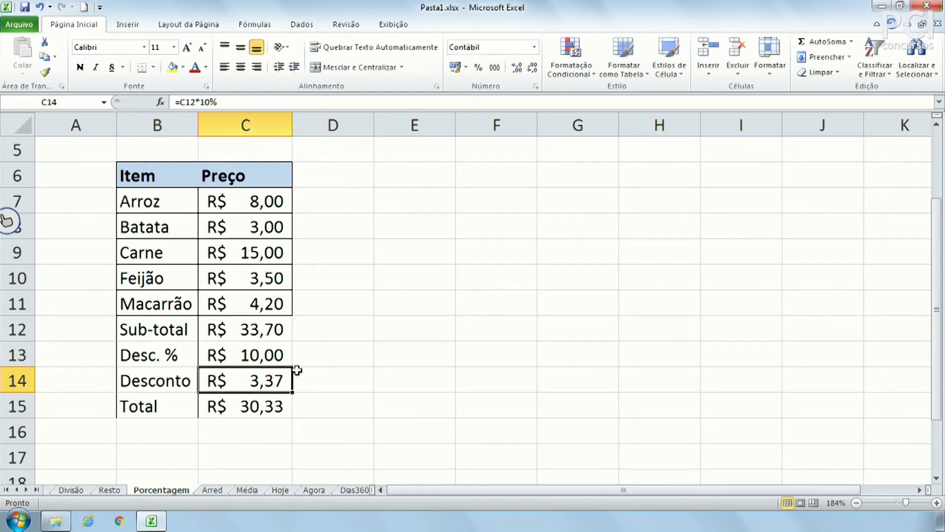
left_click(269, 354)
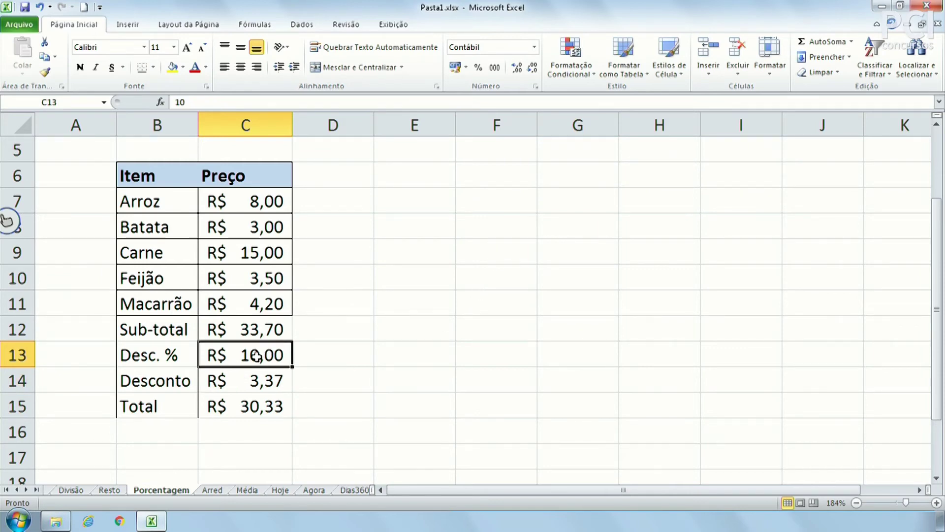
left_click(477, 68)
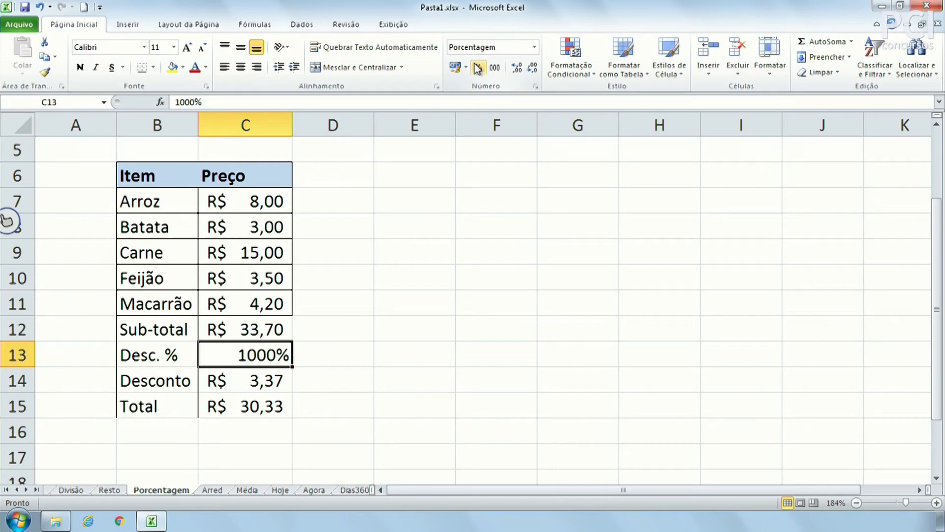
type("10")
key("Return")
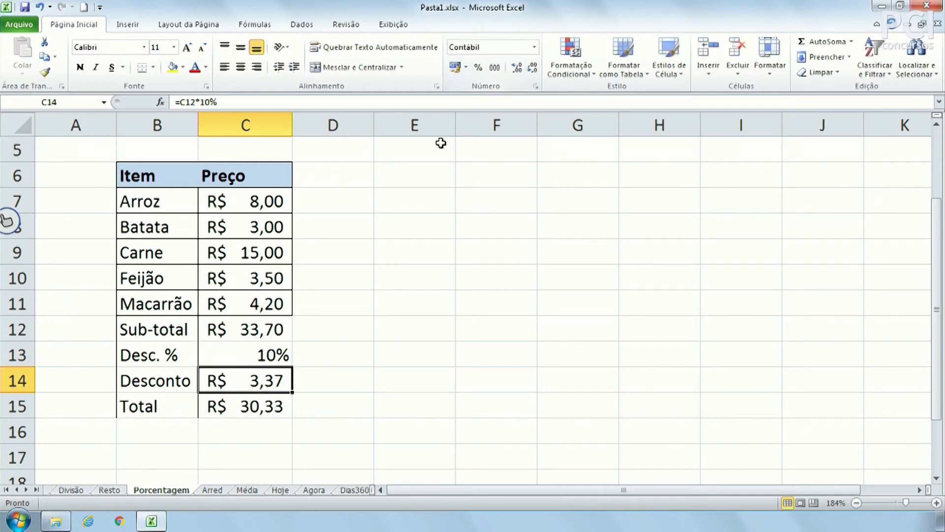
Replace the fixed 10% in the C14 discount formula with a reference to C13, giving =C12*C13.
left_click(257, 353)
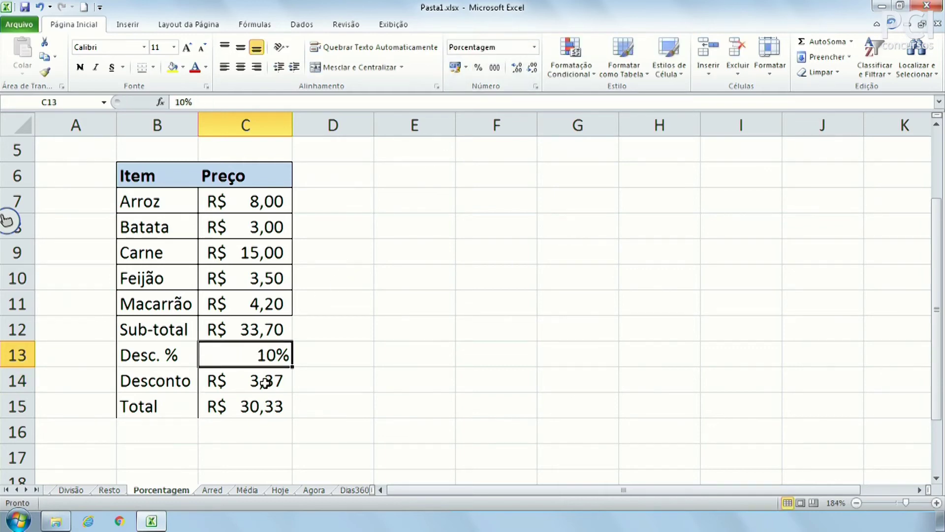
left_click(272, 378)
left_click_drag(200, 102, 241, 97)
key("BackSpace")
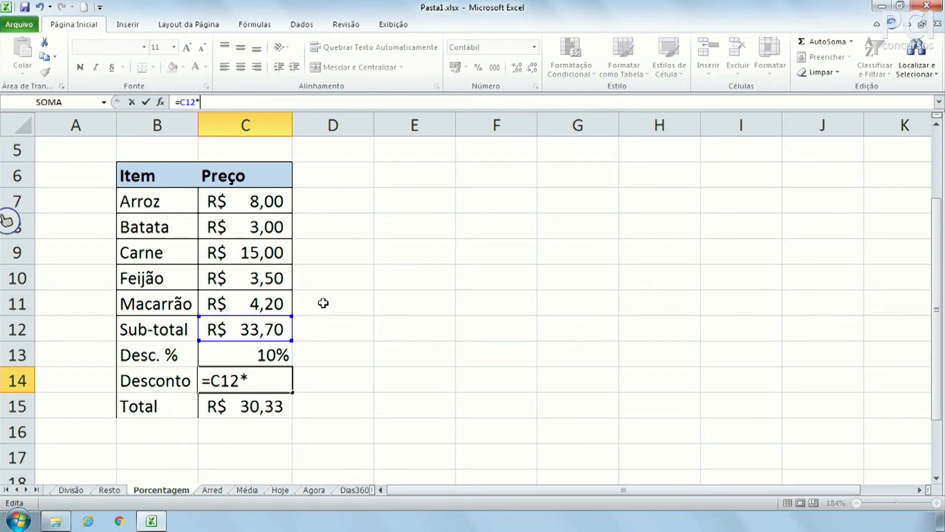
left_click(263, 353)
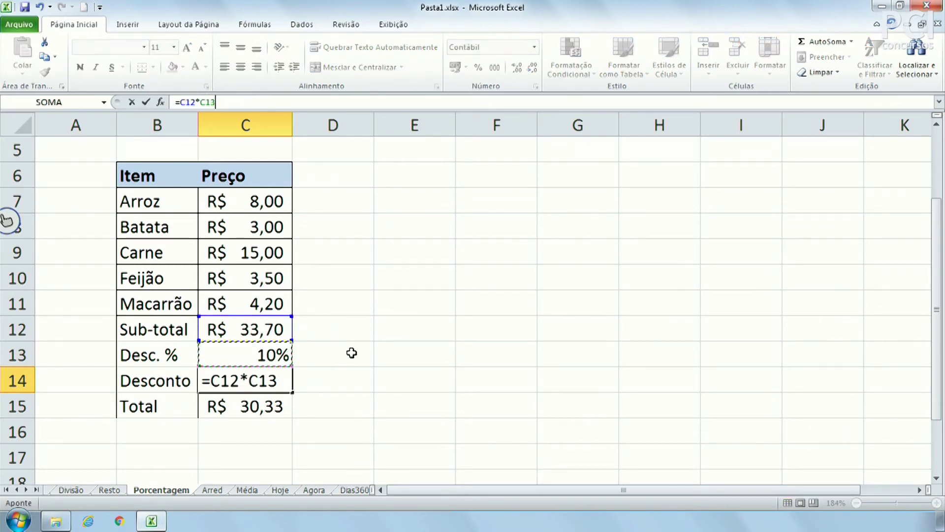
key("Return")
Review the sub-total, discount rate, discount and total cells in C12 to C15.
left_click(347, 354)
left_click(263, 372)
left_click(266, 362)
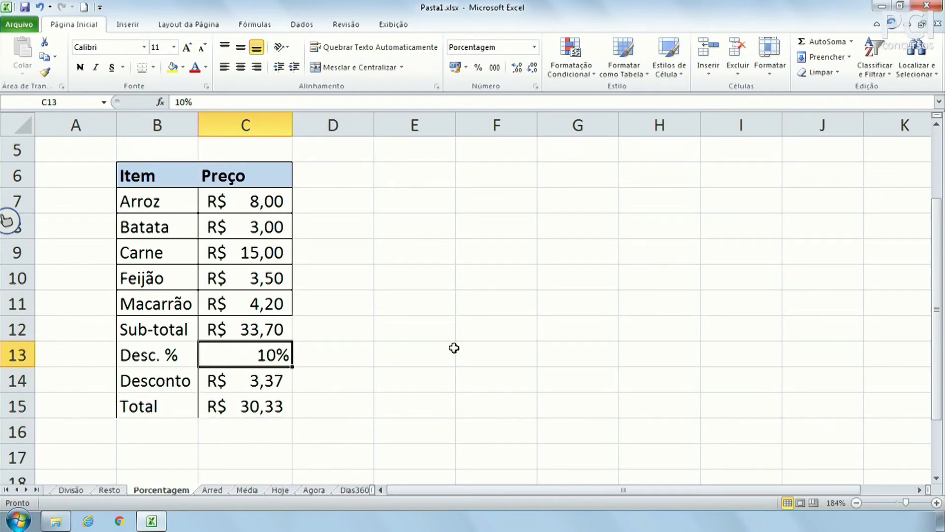
key("Up")
key("Down")
key("Down")
key("Down")
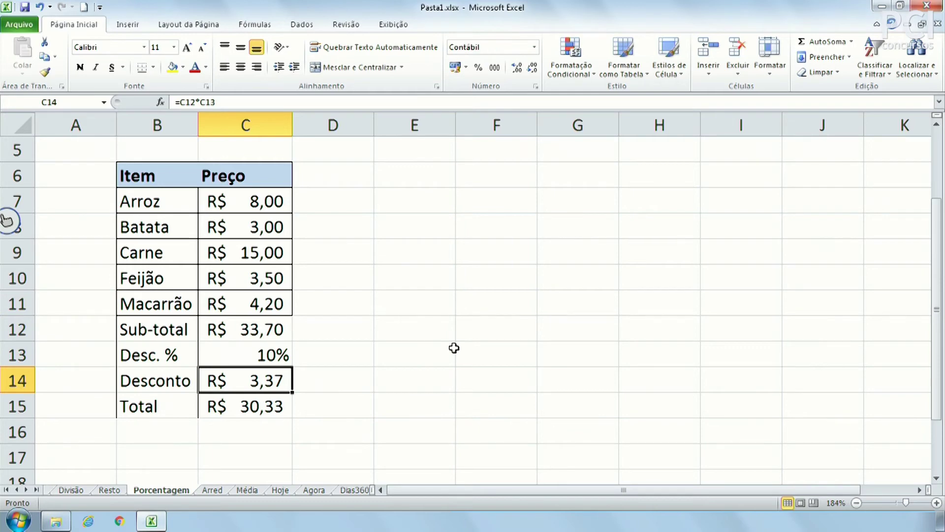
key("Up")
key("Up")
key("Up")
Set the discount rate in C13 to 15%.
key("Down")
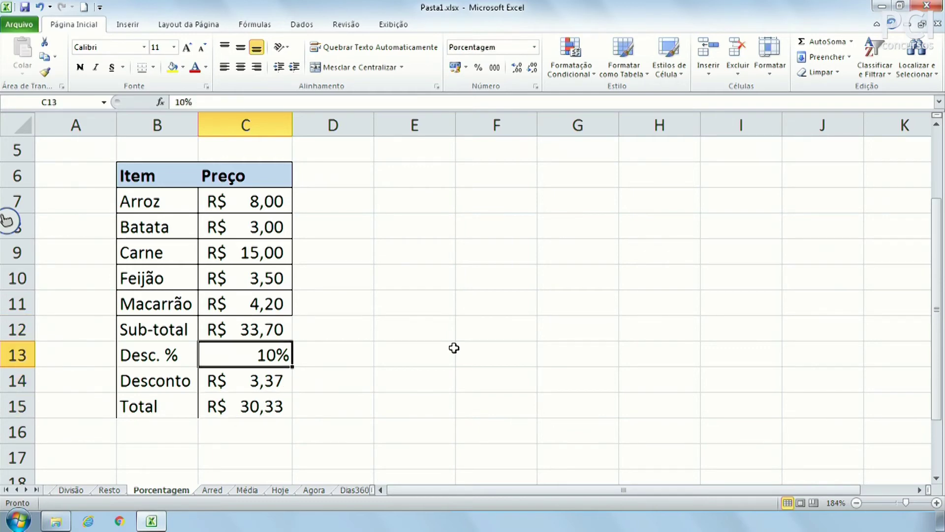
type("15")
key("Return")
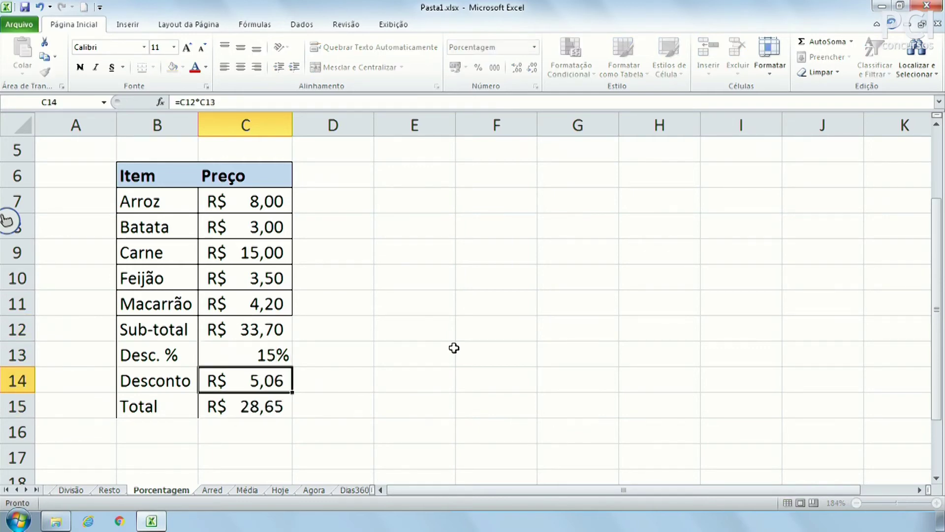
Set the discount rate in C13 to 30% and check the total in C15.
key("Up")
type("30")
key("Return")
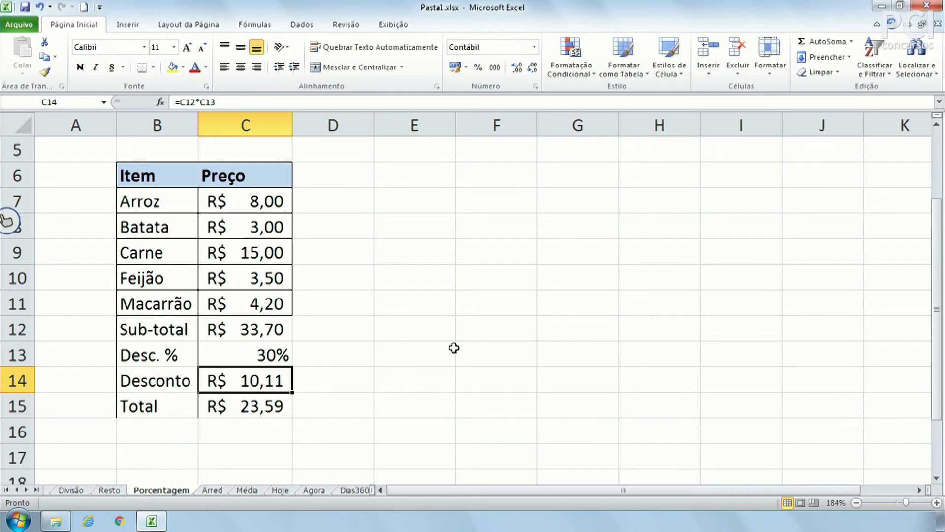
key("Down")
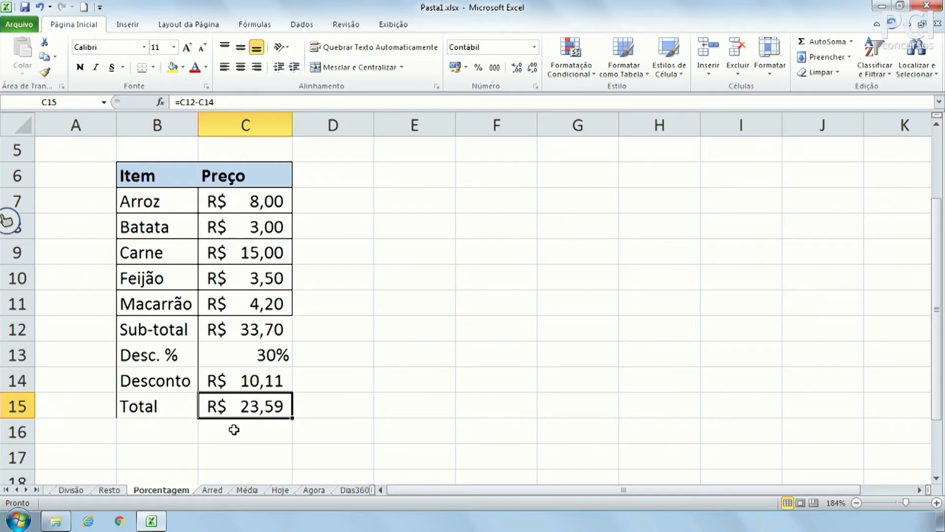
Clear the Desconto label and its formula in B14:C14, and delete row 14 from the sheet.
left_click_drag(175, 380, 276, 379)
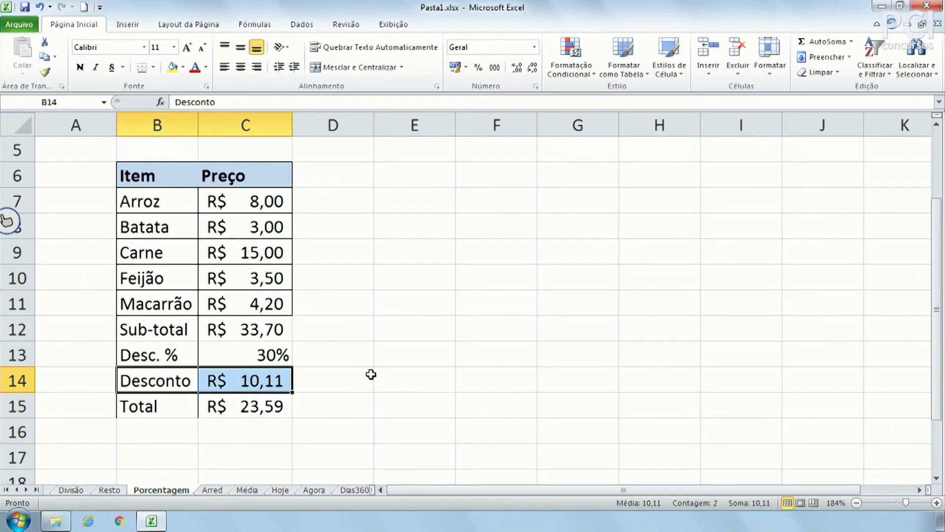
key("Delete")
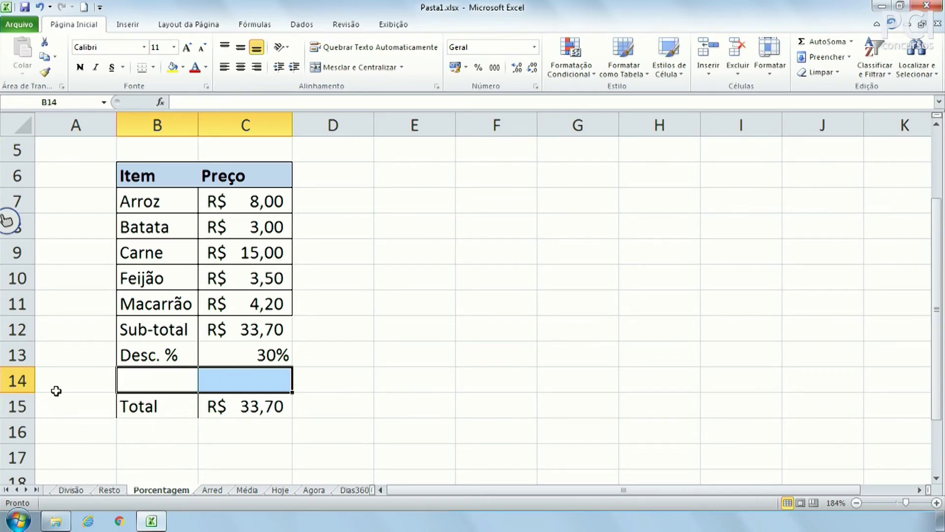
left_click(21, 379)
right_click(22, 379)
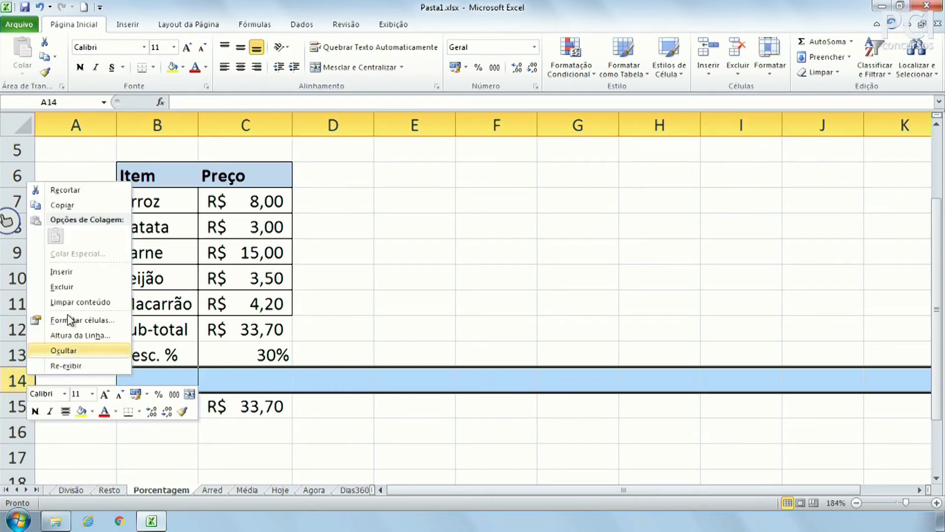
left_click(59, 282)
left_click(337, 401)
Replace the broken reference in the C14 total formula with C12*C13, giving =C12-C12*C13.
left_click(245, 380)
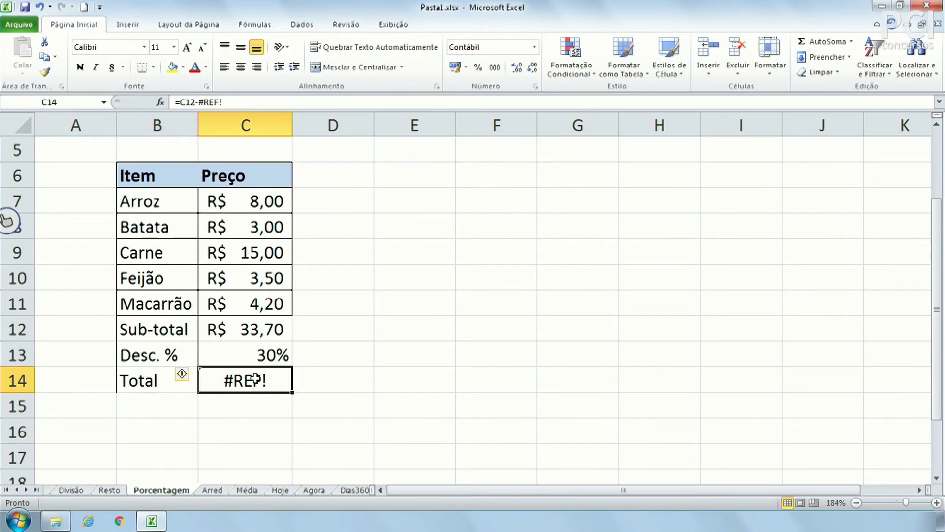
left_click(228, 101)
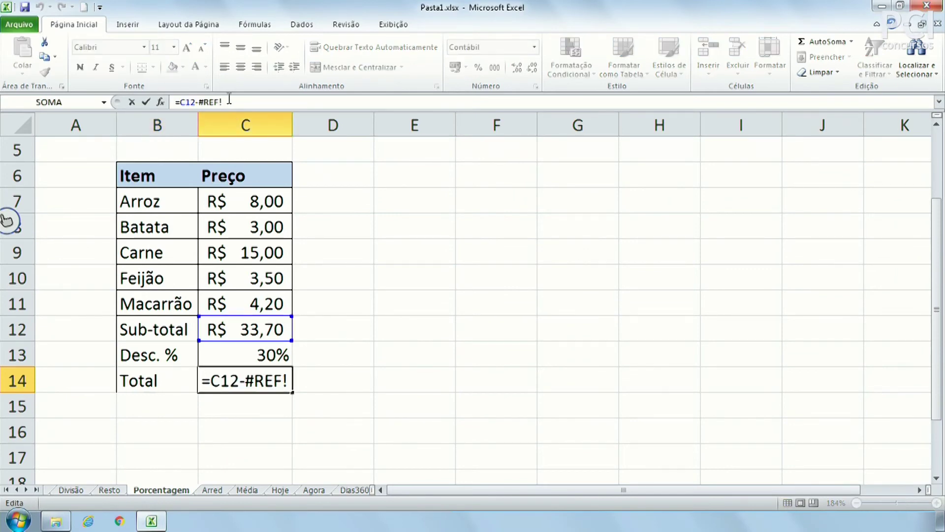
key("BackSpace")
key("BackSpace")
key("BackSpace")
key("BackSpace")
key("BackSpace")
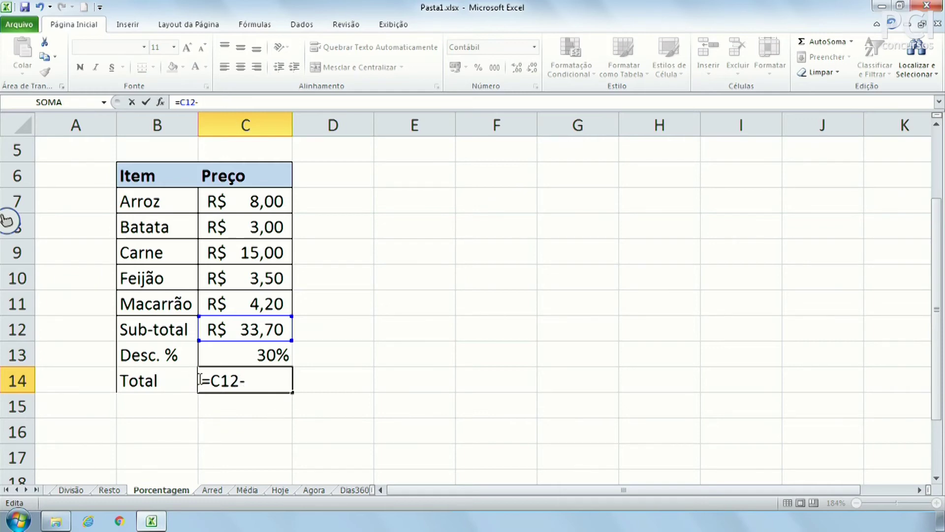
left_click(262, 330)
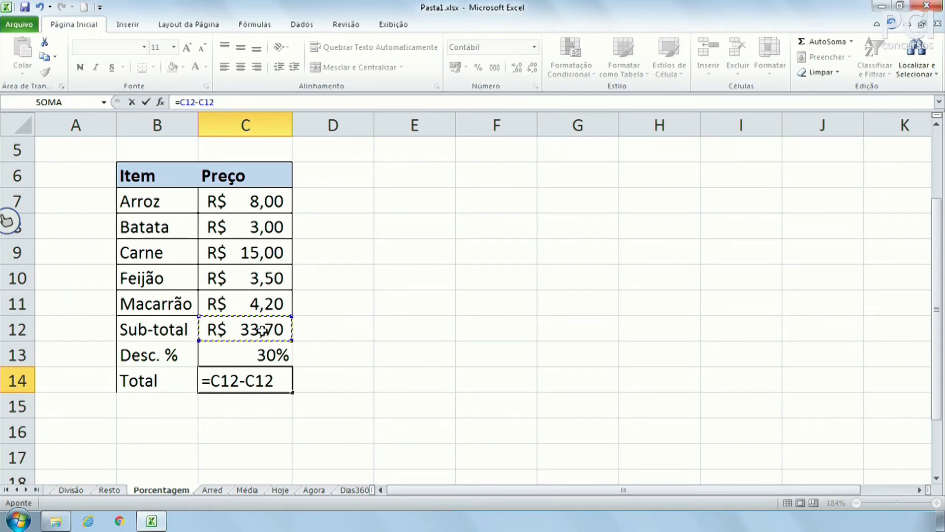
type("*")
left_click(271, 352)
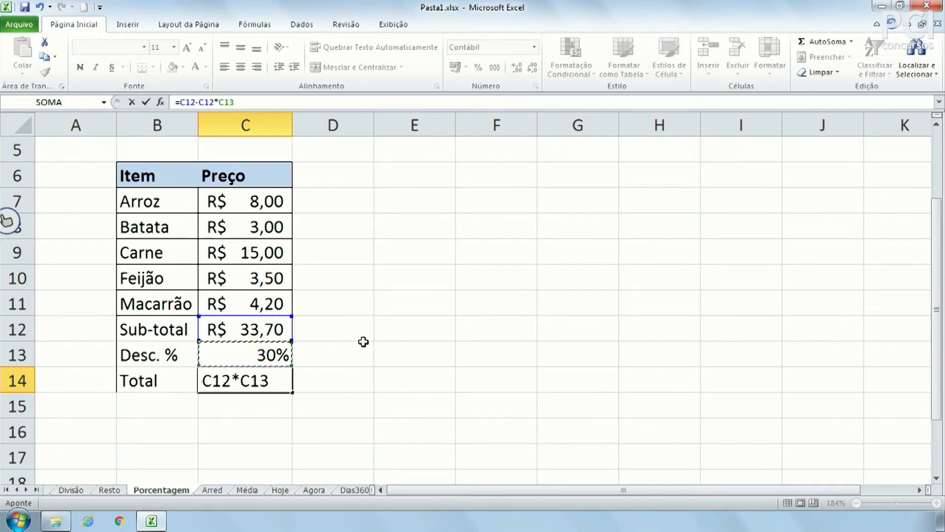
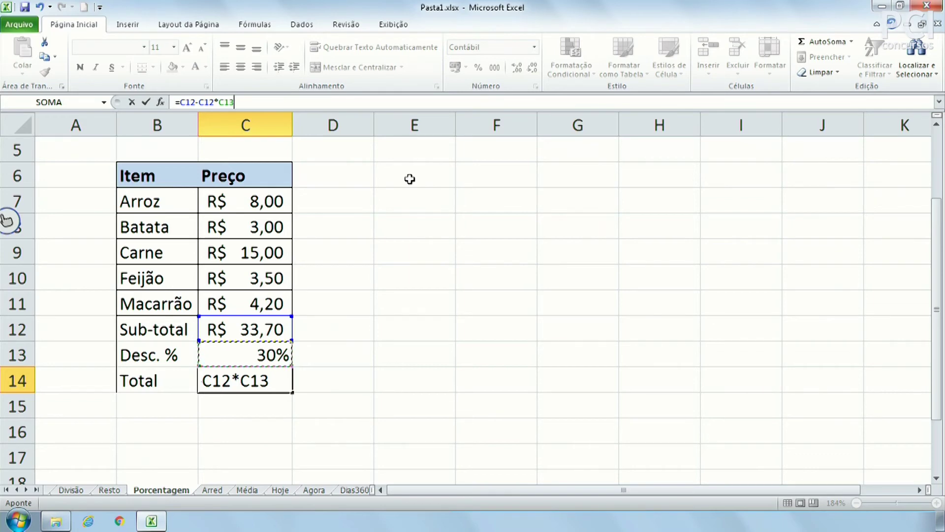
Try parentheses around C12*C13 in the total formula, remove them again and commit =C12-C12*C13.
key("Left")
key("Left")
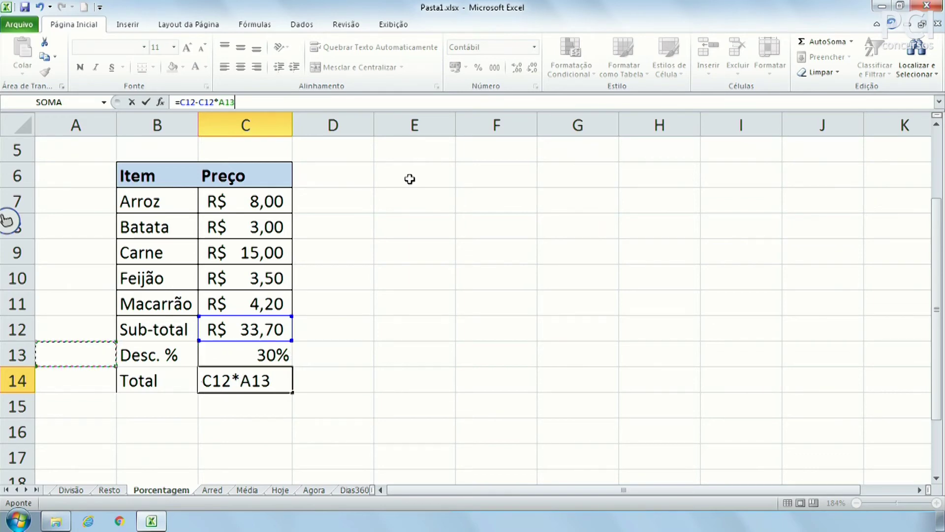
key("Right")
key("Right")
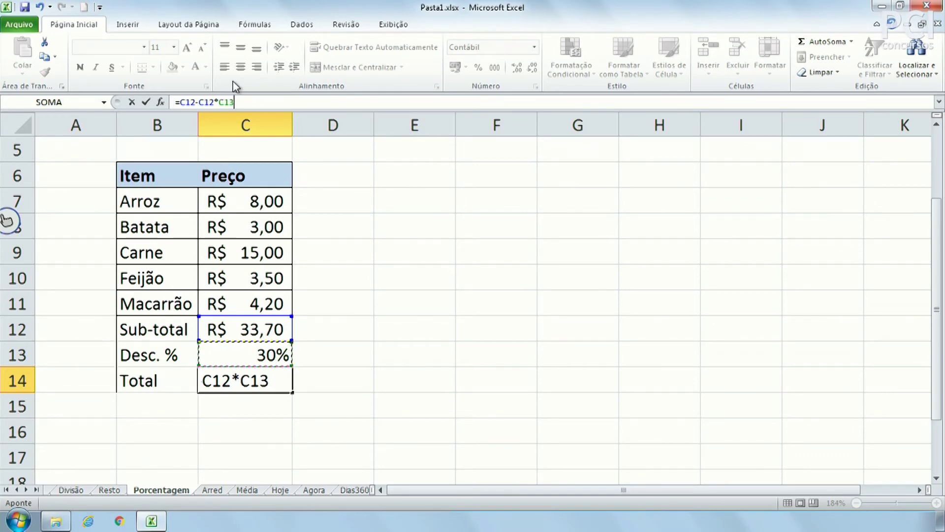
left_click(196, 102)
type("(")
type(")")
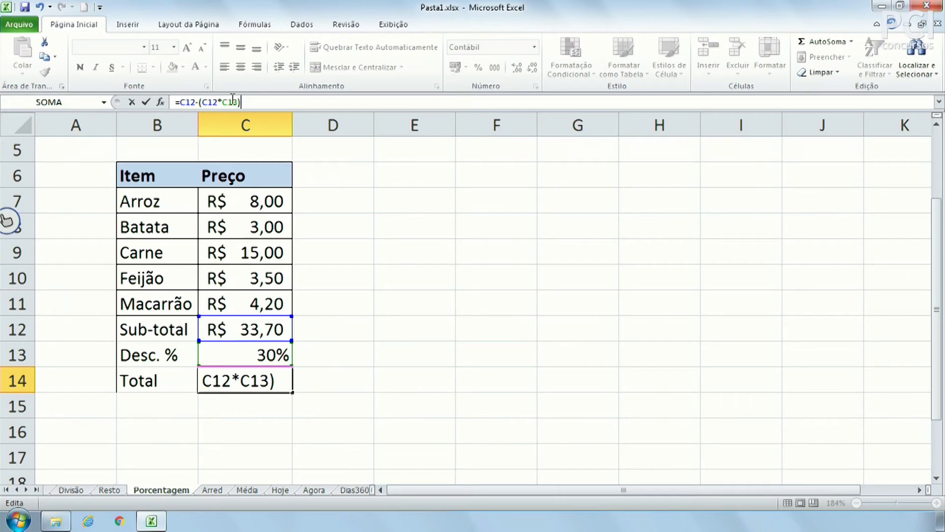
key("BackSpace")
key("Left")
key("Left")
key("Left")
key("BackSpace")
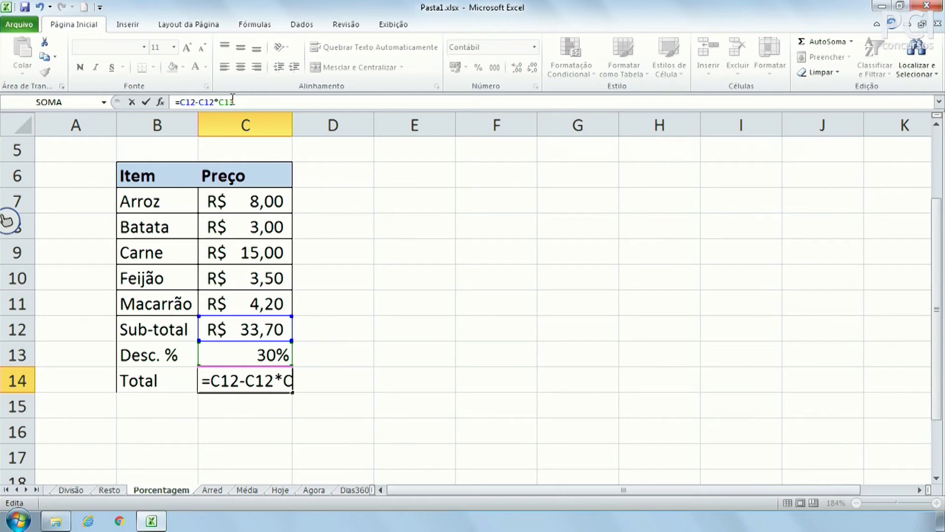
key("Return")
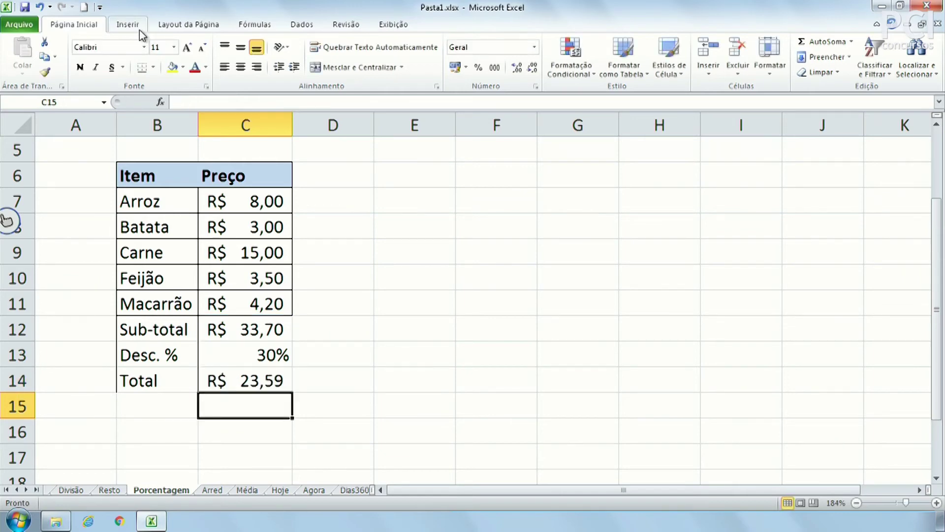
Set the discount rate in C13 to 10% and review the total formula in C14.
left_click(270, 354)
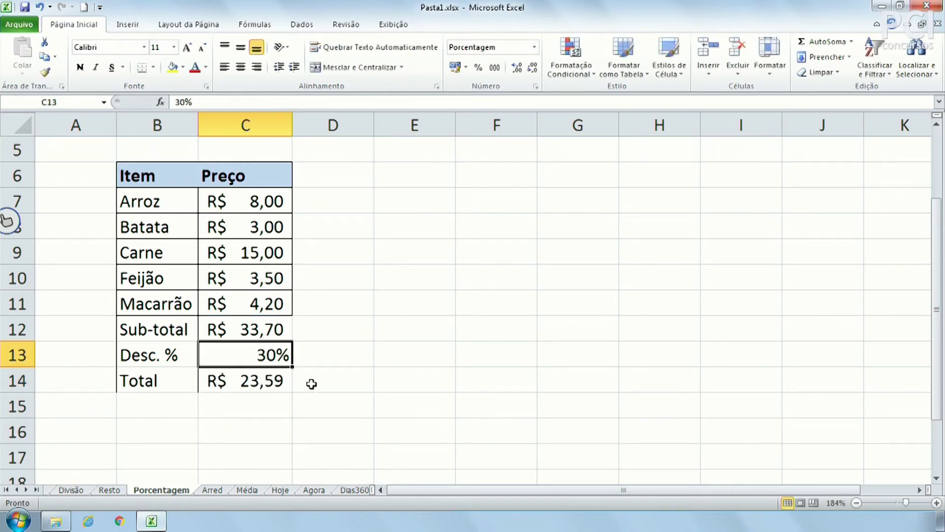
left_click(277, 384)
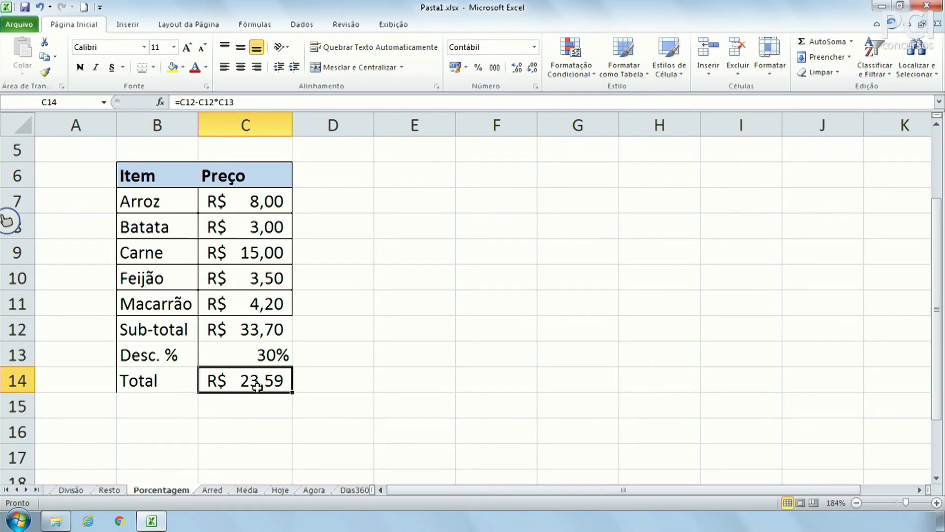
left_click(268, 356)
type("10")
key("Return")
left_click(252, 101)
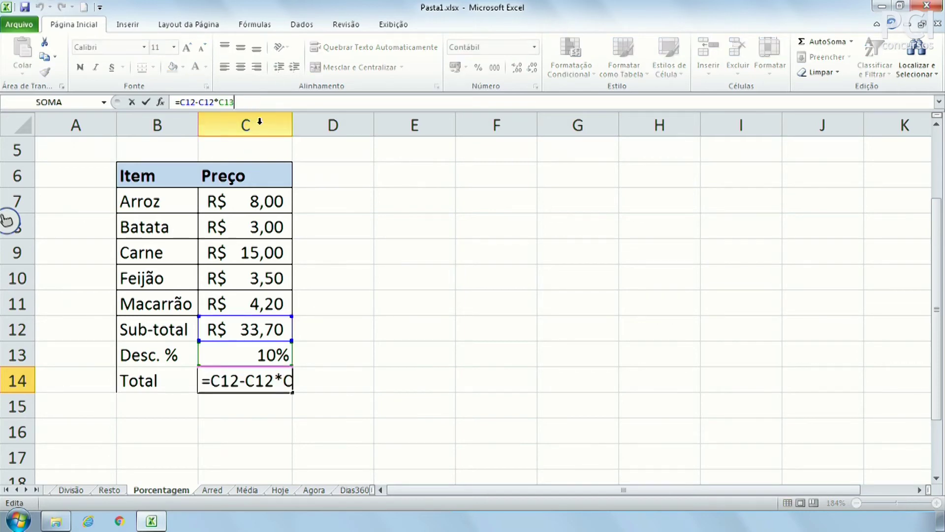
key("ctrl+Return")
left_click(449, 315)
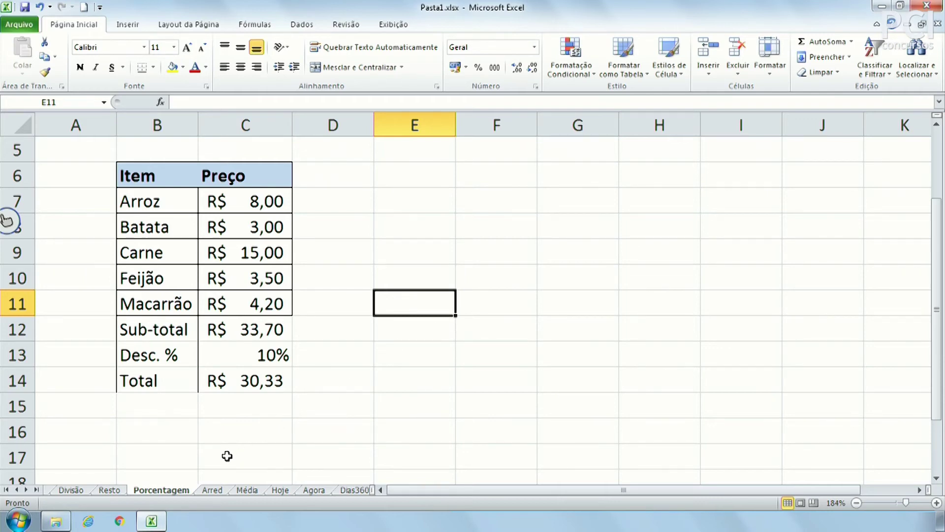
Clear the leftover =arre formula from cell A1 on the Arred sheet.
left_click(211, 490)
left_click(213, 318)
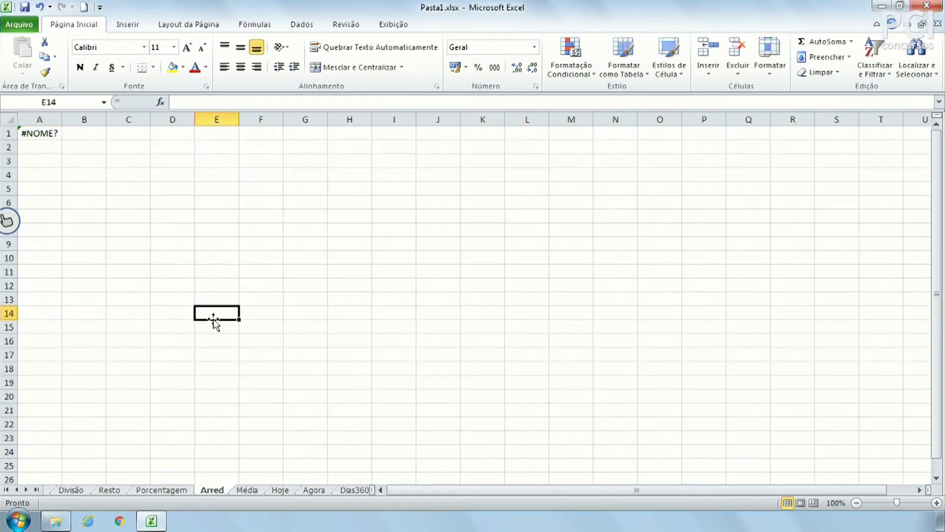
left_click(25, 135)
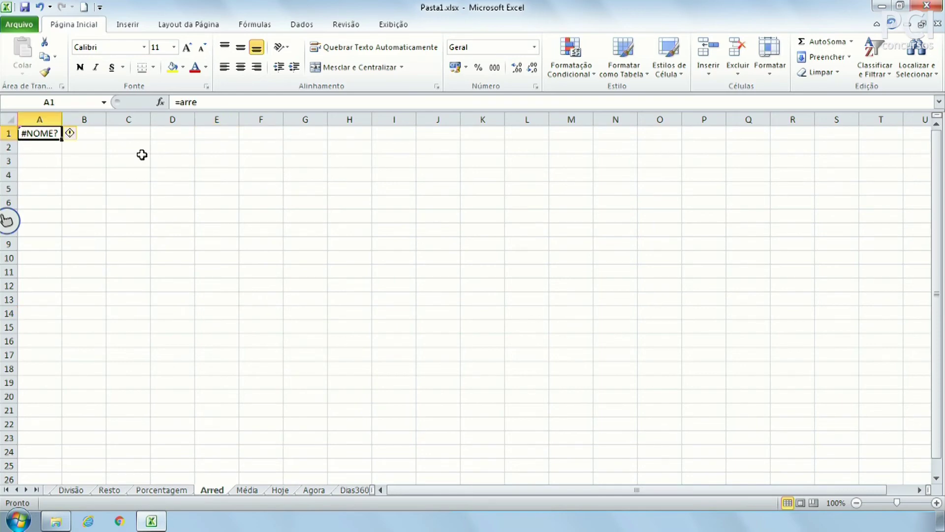
key("Delete")
Format B1 on the Arred sheet as text and enter =ARRED() as its heading.
key("Right")
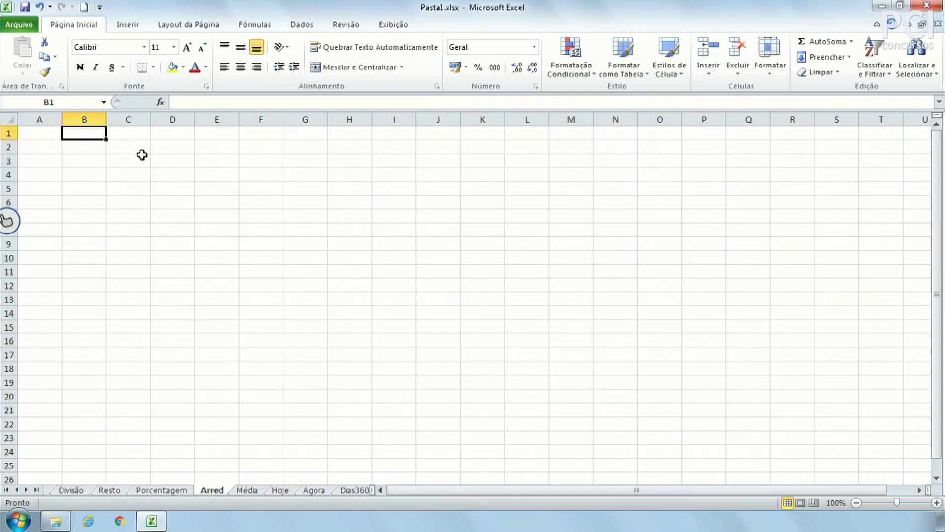
left_click(534, 46)
scroll(510, 295, "down", 1)
left_click(504, 348)
type("=A")
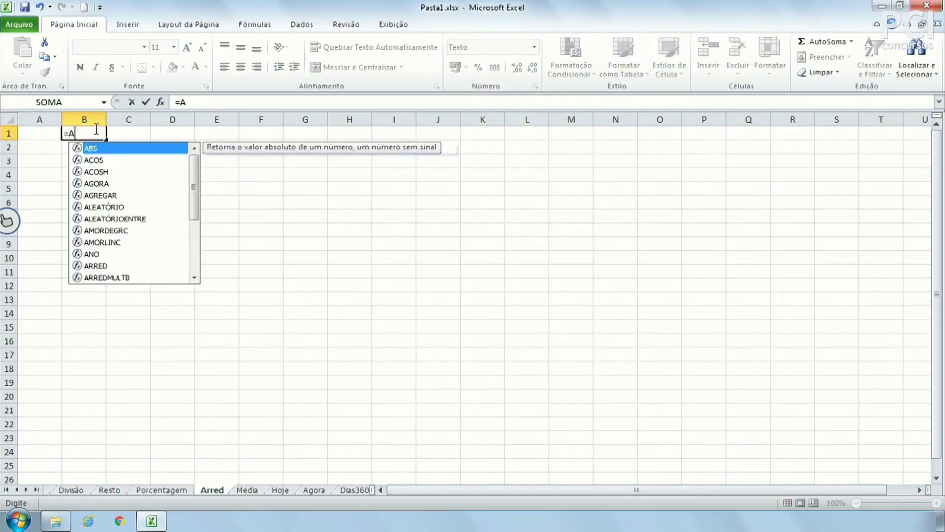
type("RRED")
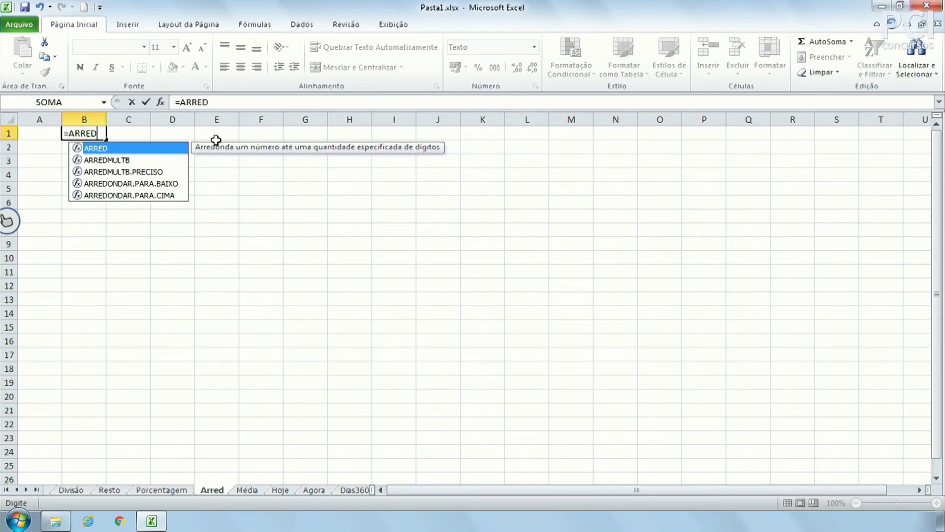
type("()")
key("ctrl+Return")
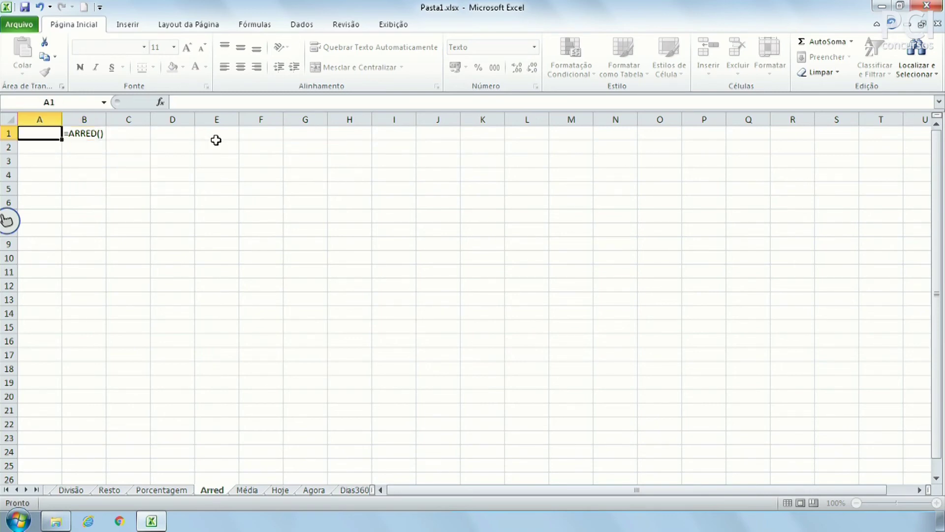
key("F2")
key("Left")
key("Left")
key("ctrl+Return")
key("Down")
type("=arr")
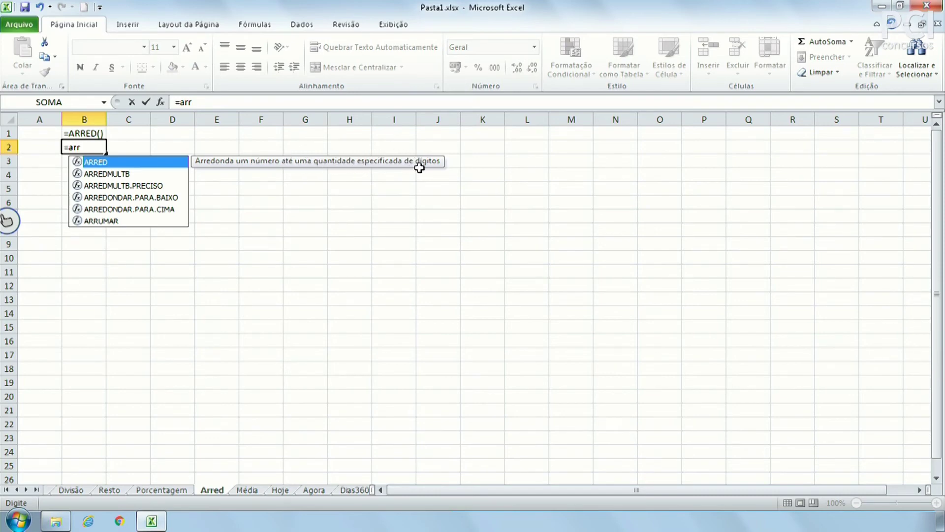
left_click(319, 261)
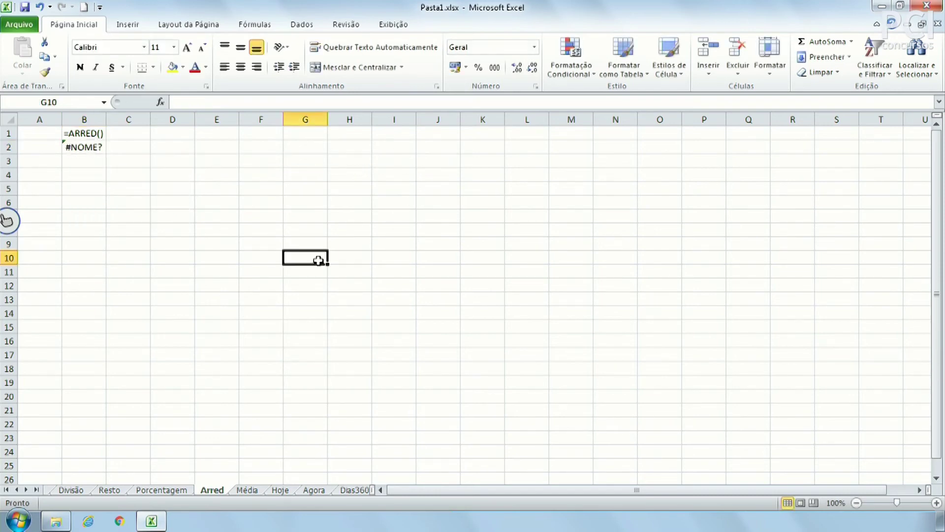
key("ctrl+z")
left_click(256, 436)
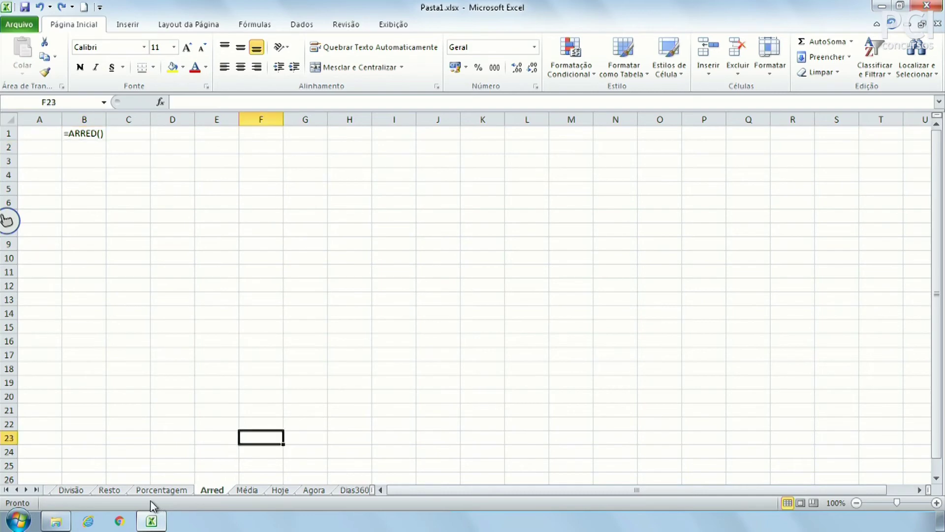
Copy the item and price table with its total, B2:C8, from the Divisão sheet.
left_click(135, 490)
left_click(111, 489)
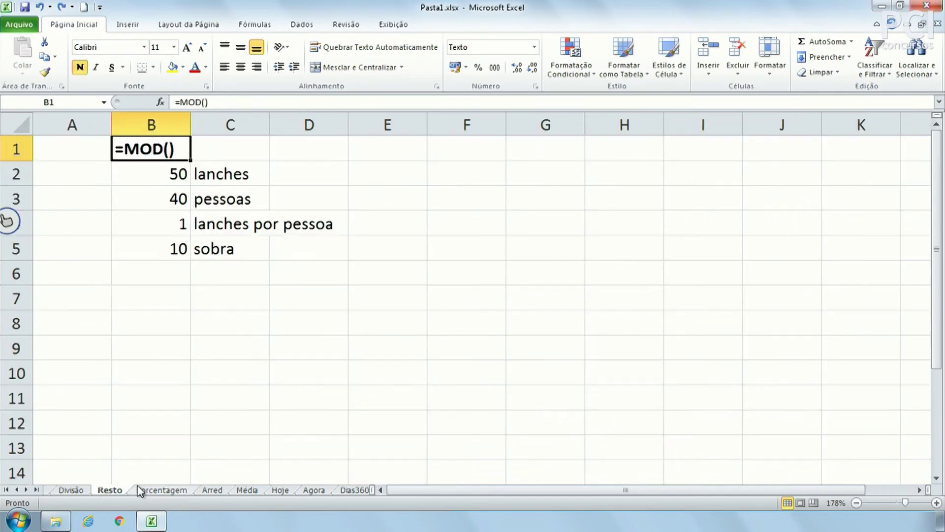
left_click(137, 486)
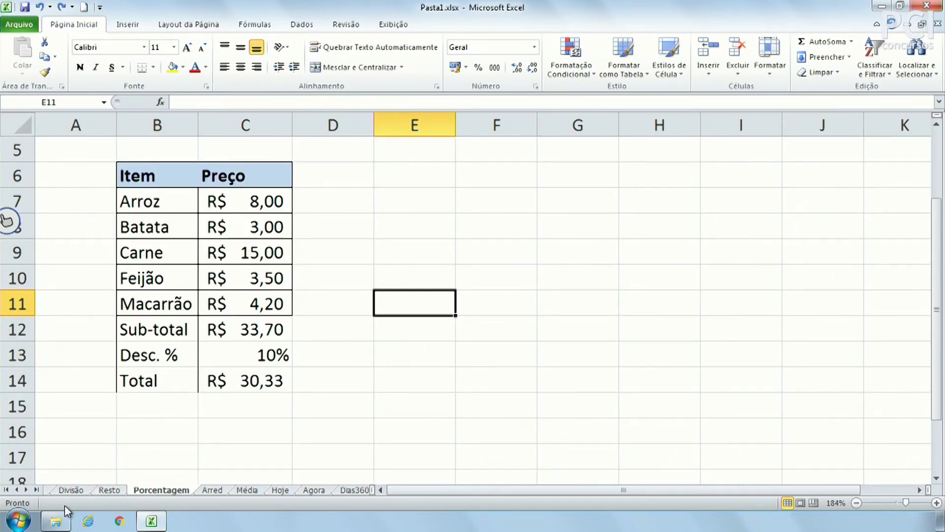
left_click(71, 490)
left_click(197, 448)
left_click_drag(182, 184, 278, 338)
key("ctrl+c")
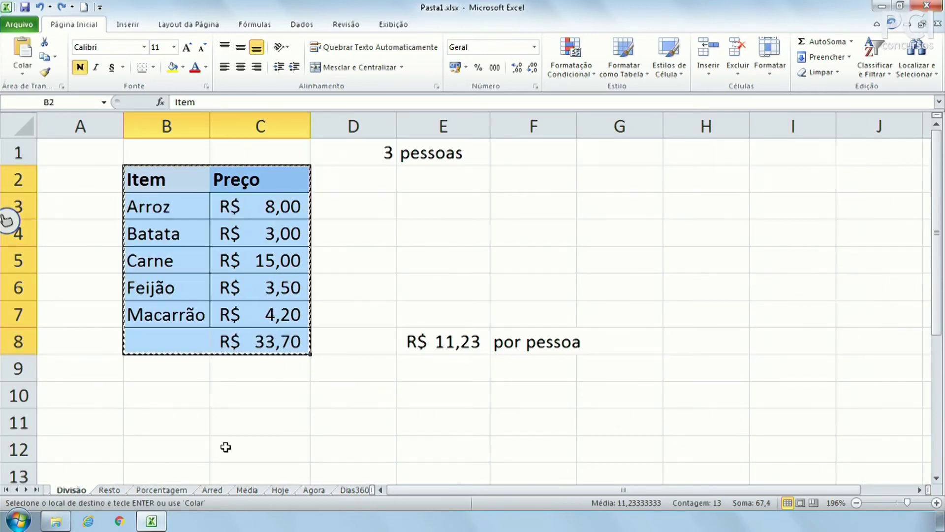
Paste the copied price table at B3 on the Arred sheet and widen column C.
left_click(213, 490)
left_click(80, 147)
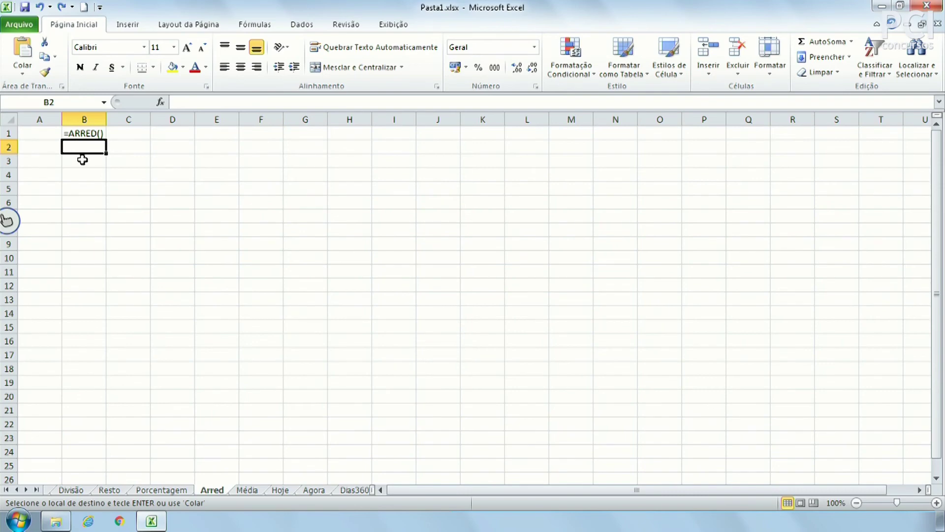
left_click(82, 159)
key("ctrl+v")
left_click_drag(897, 503, 906, 503)
left_click_drag(289, 125, 297, 125)
left_click(586, 437)
Review the sum formula in C9 and the item names in the pasted table.
left_click(268, 360)
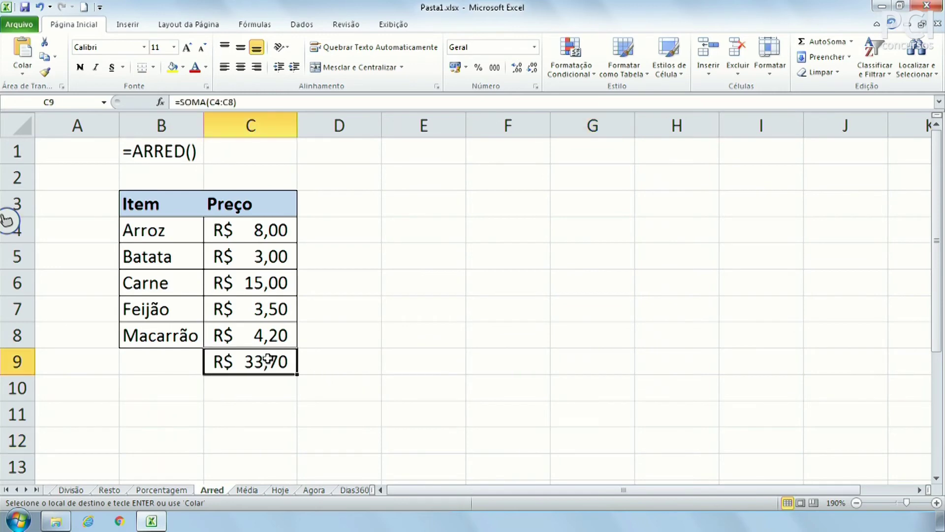
key("Right")
key("Right")
left_click_drag(158, 232, 194, 281)
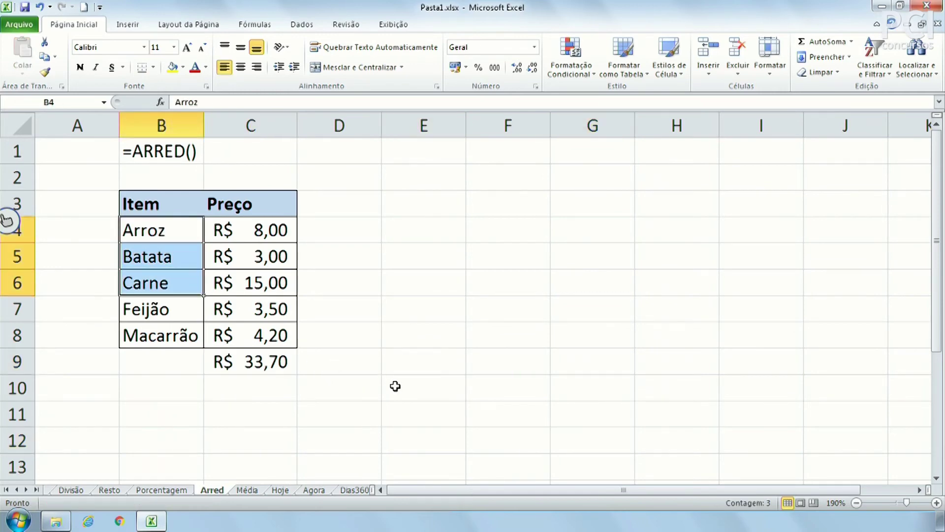
Round the total in C9 to zero decimal places in C11 with =ARRED(C9;0).
left_click(268, 363)
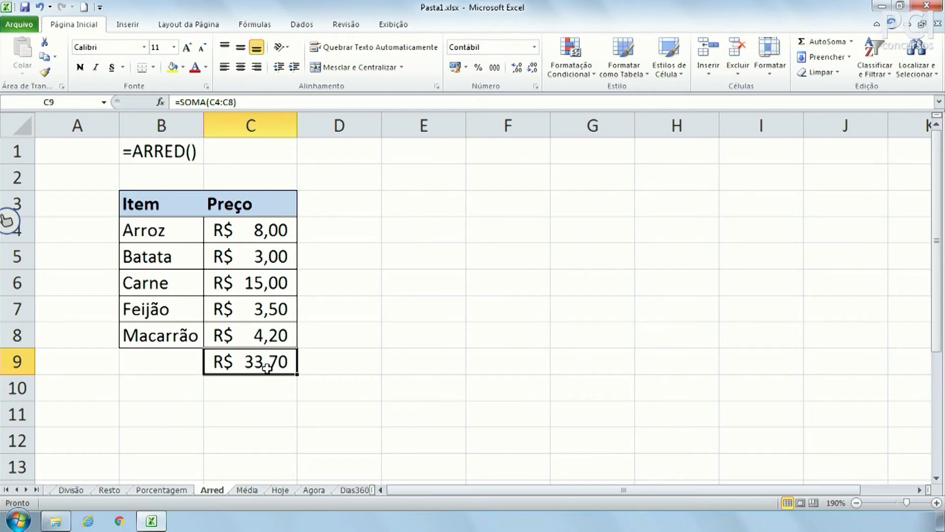
left_click(244, 415)
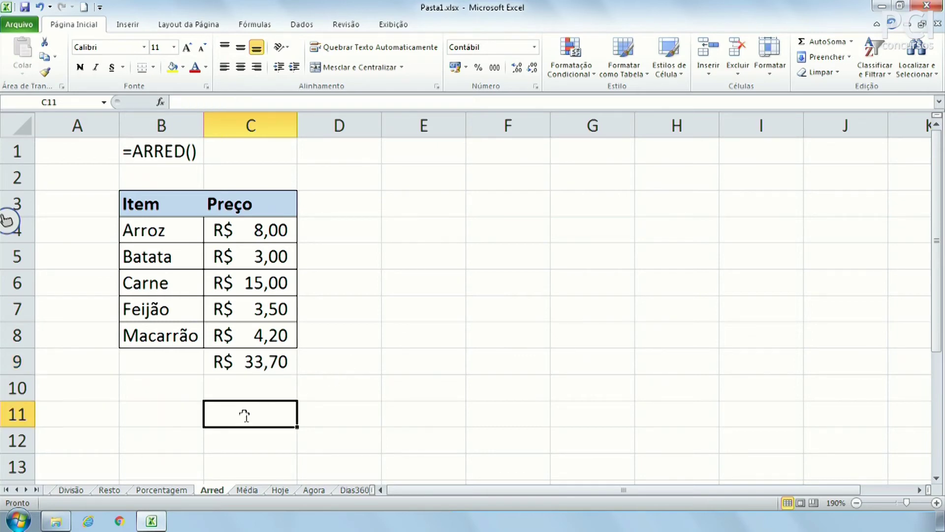
type("=arr")
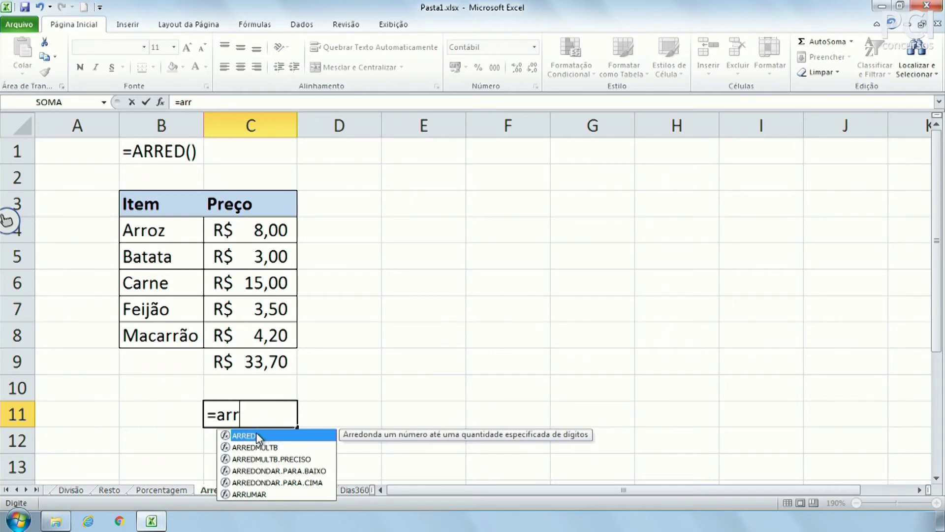
double_click(256, 435)
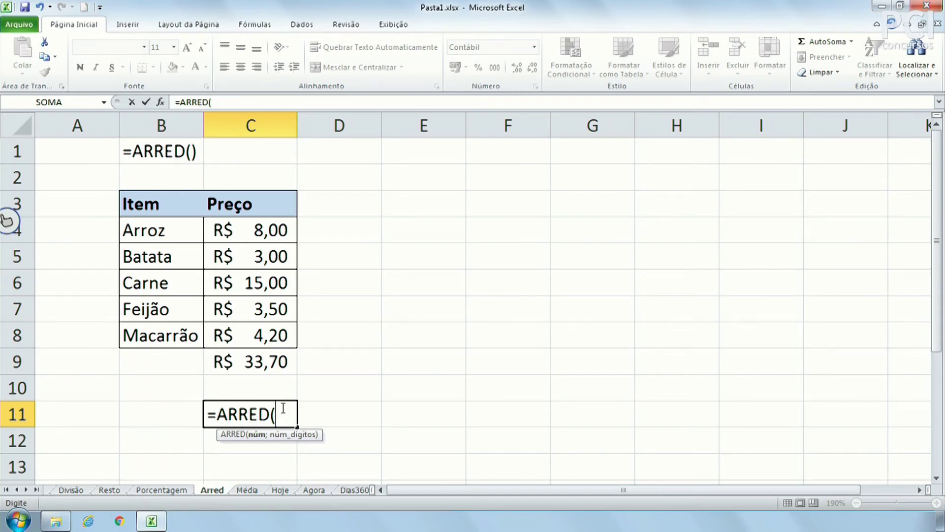
left_click(282, 358)
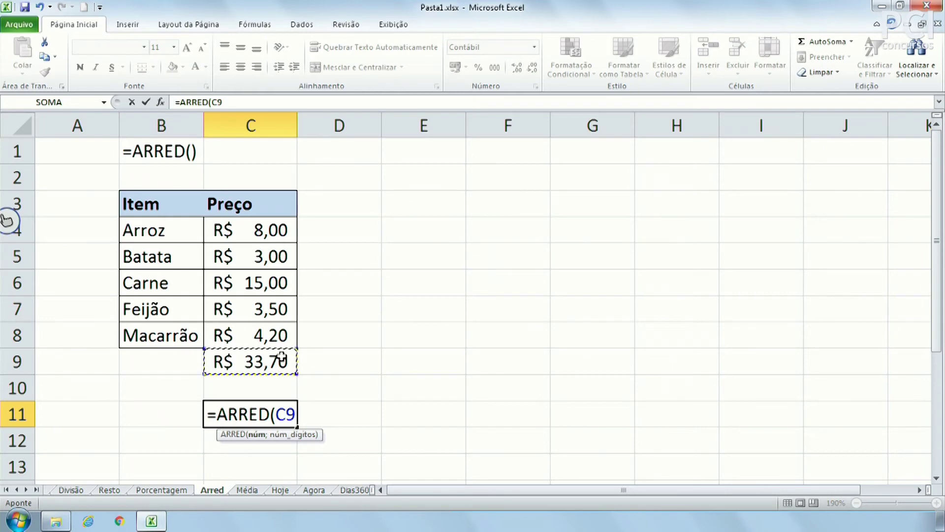
type(";")
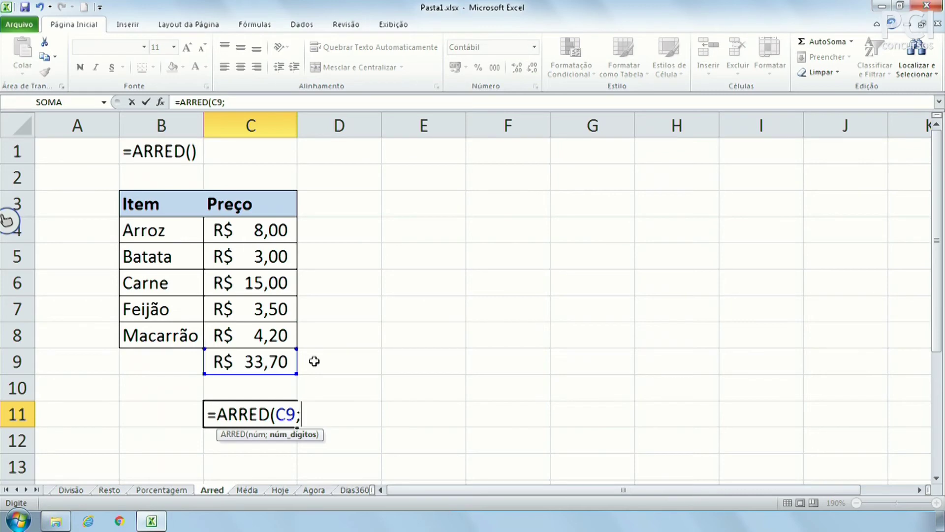
type("0)")
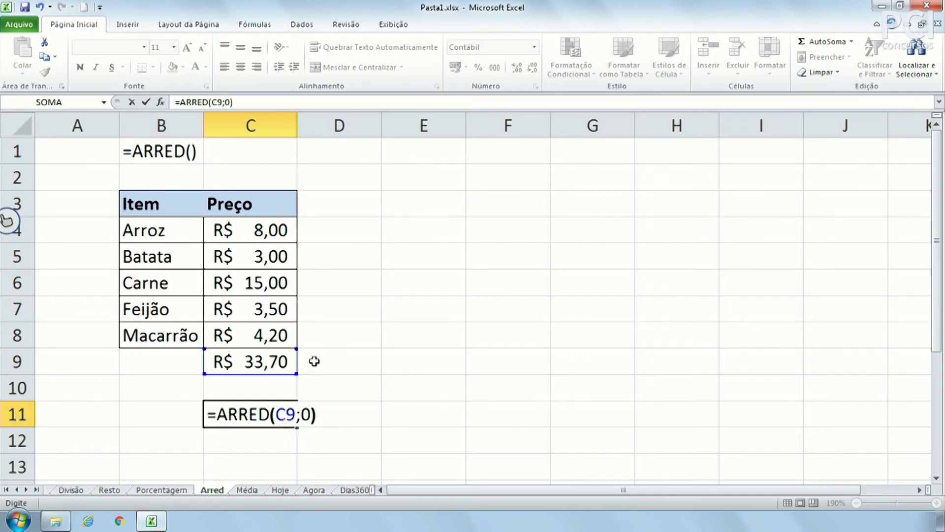
key("Return")
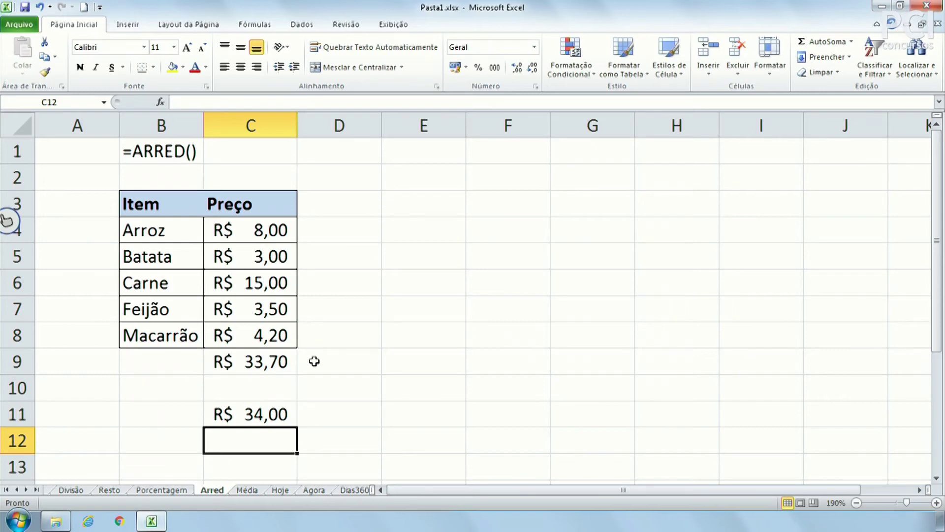
key("Up")
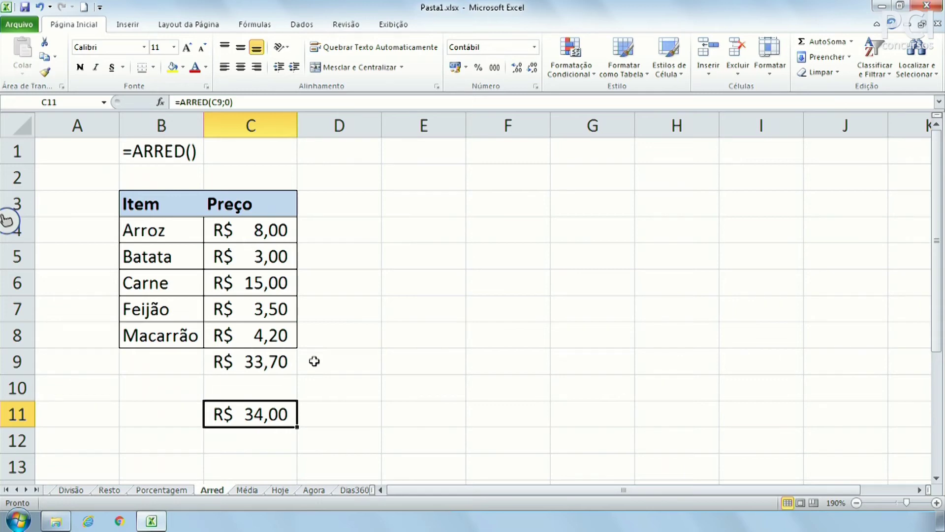
Set the Feijão price in C7 to 3 and check the total in C9 and its rounded value in C11.
left_click(279, 361)
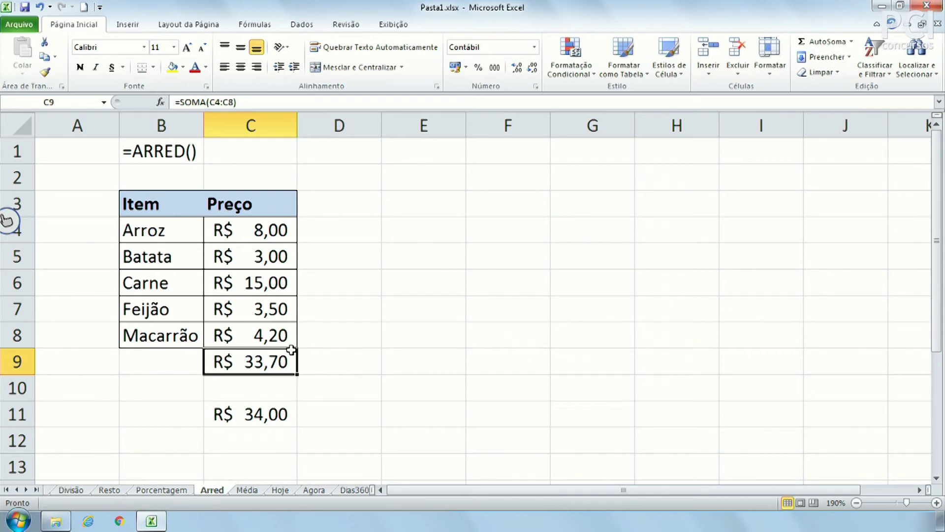
left_click(273, 339)
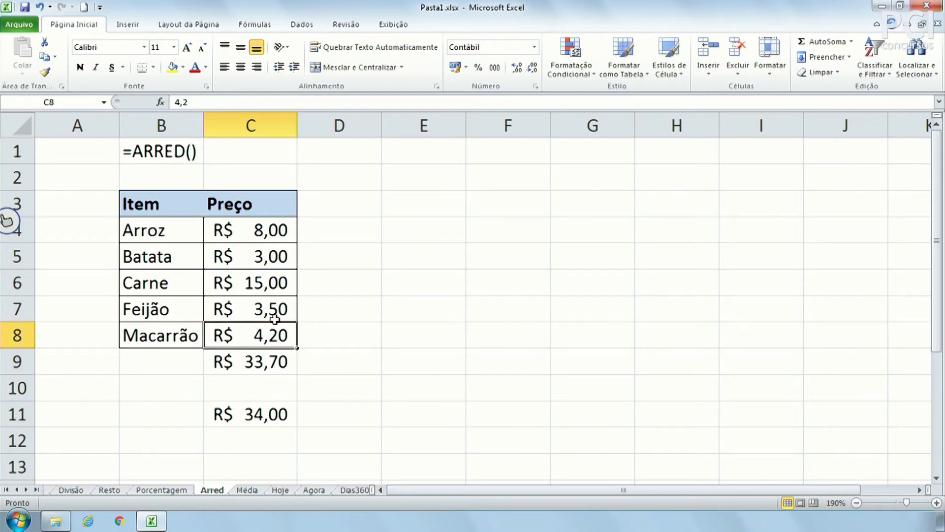
left_click(276, 315)
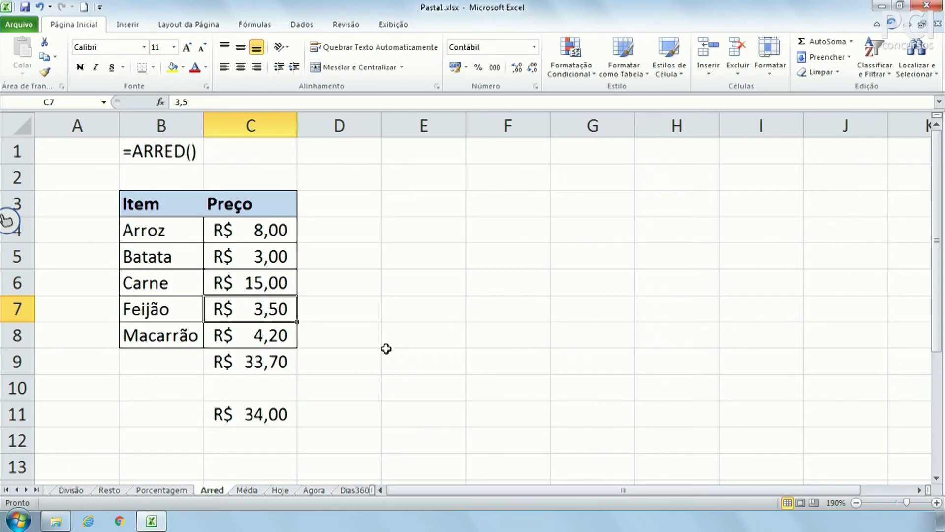
type("3")
key("Return")
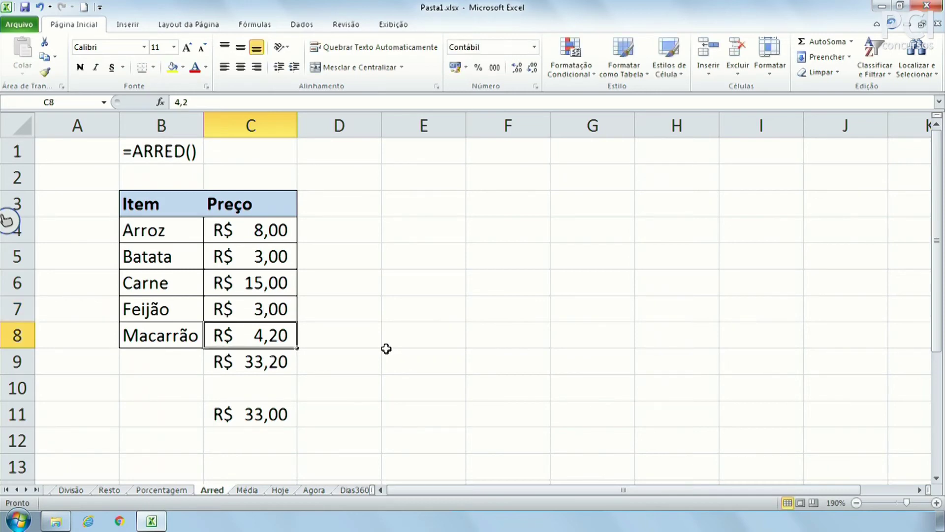
left_click(260, 371)
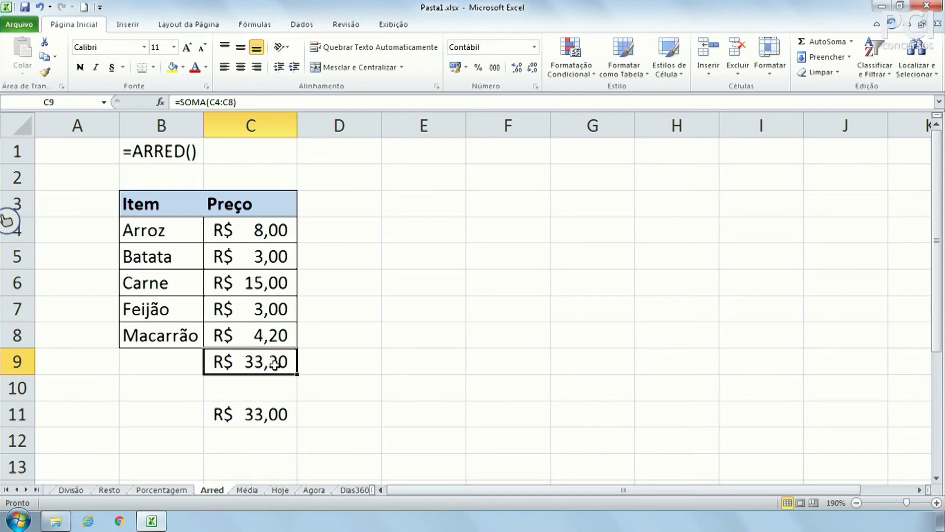
left_click(280, 414)
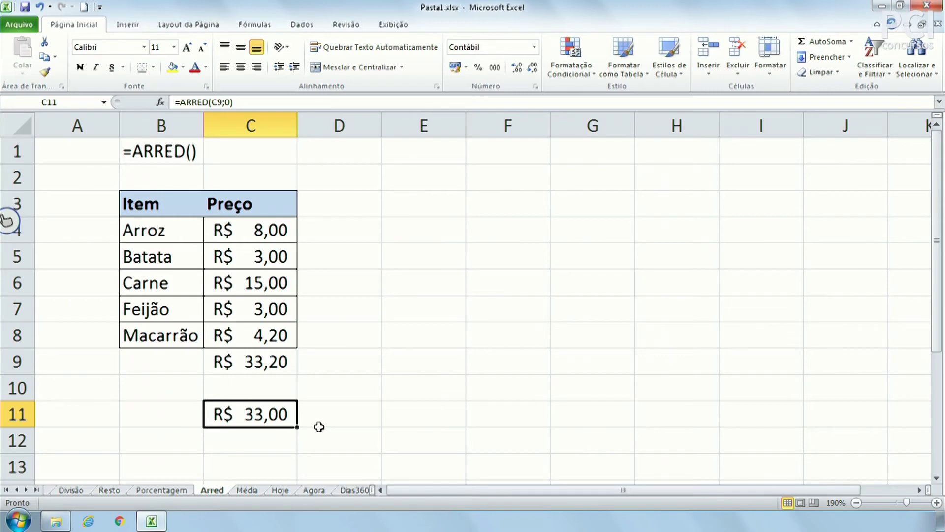
Enter the sample decimal number 1,53846 in E5.
left_click(426, 258)
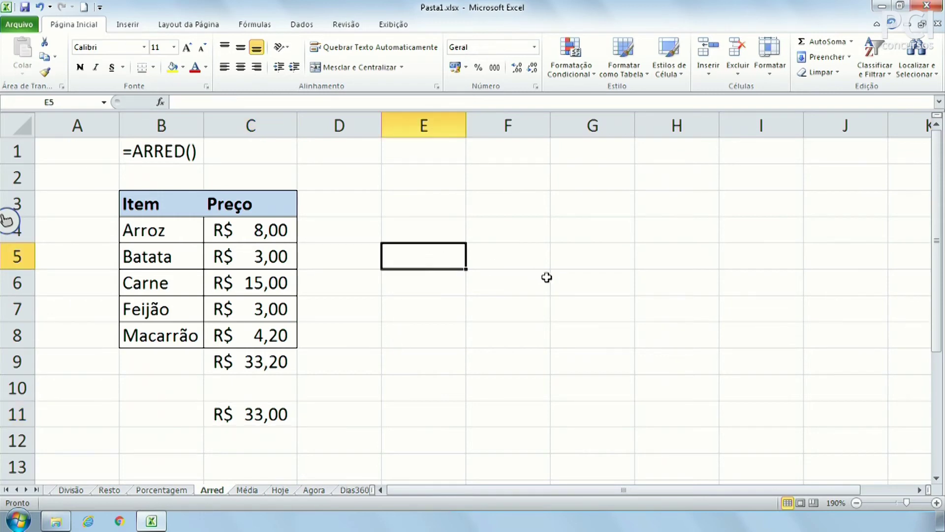
type("1,")
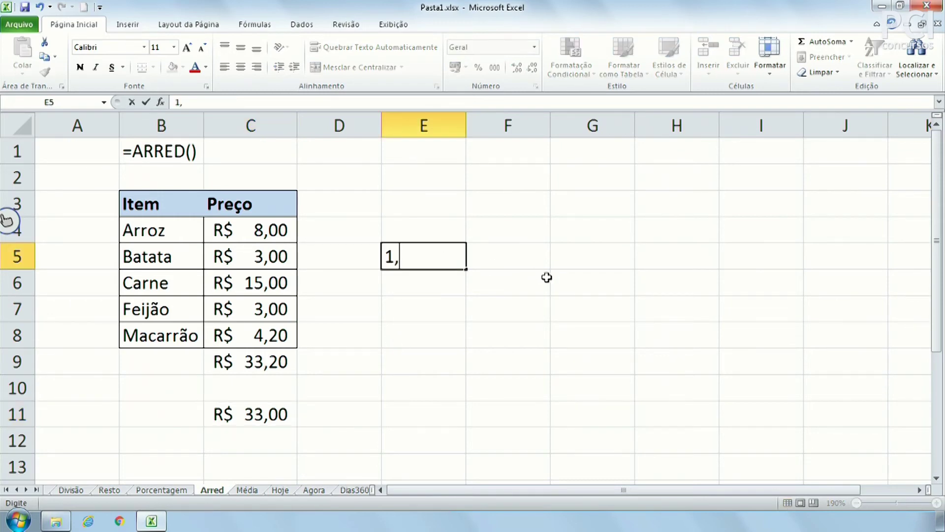
type("53846")
key("Return")
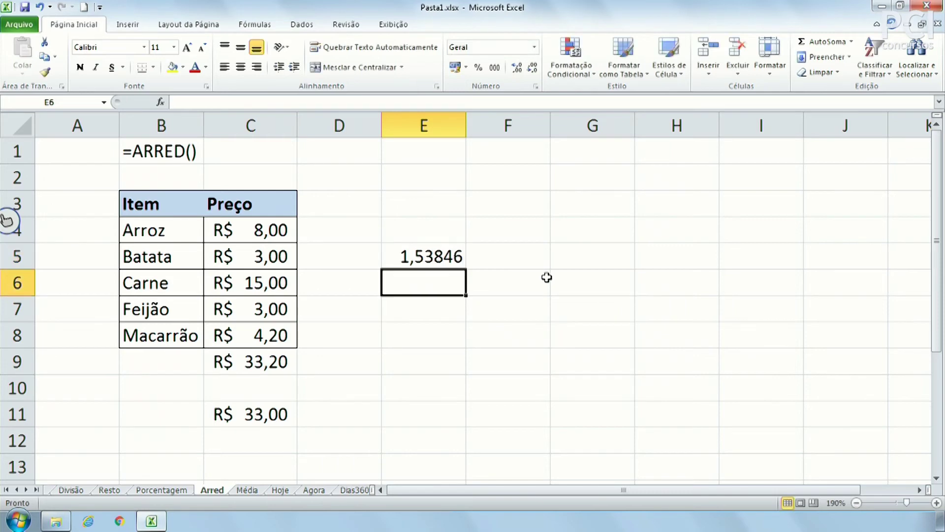
Round the sample number to two decimal places in E6 with =ARRED(E5;2).
type("=arr")
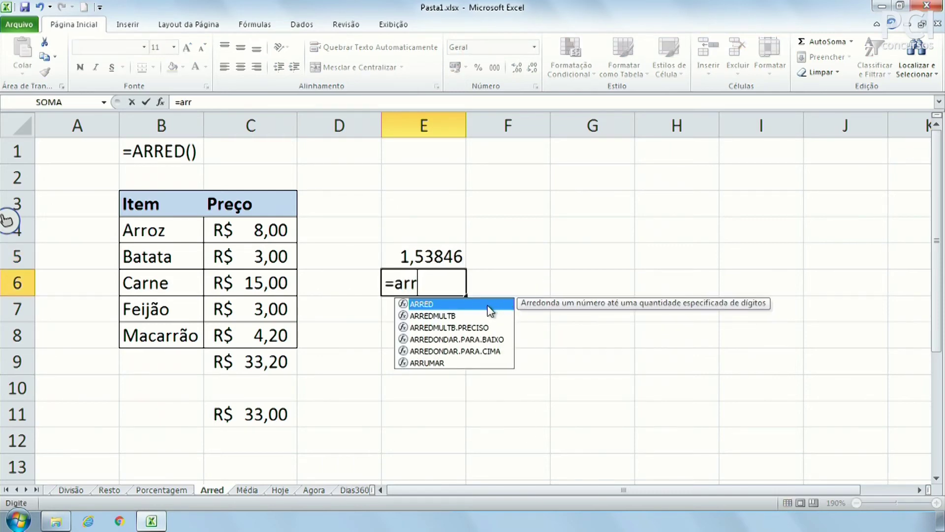
double_click(490, 309)
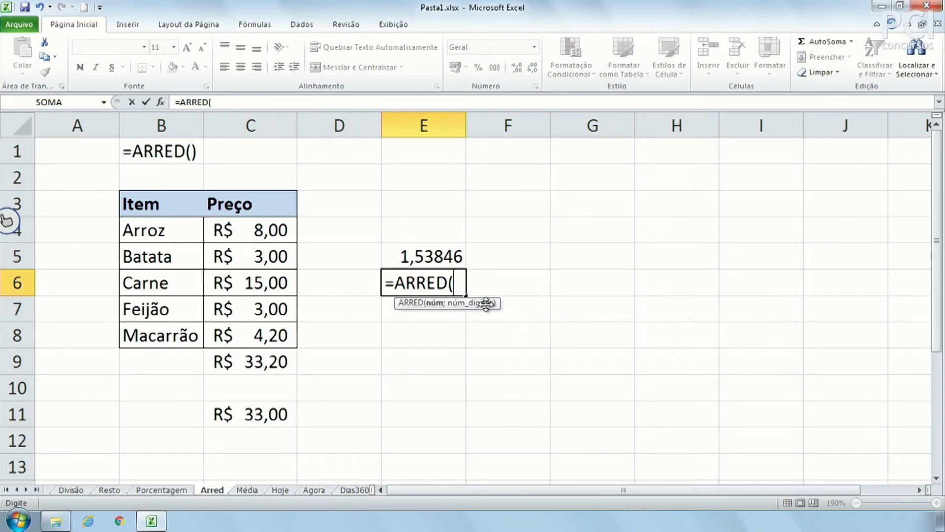
left_click(451, 257)
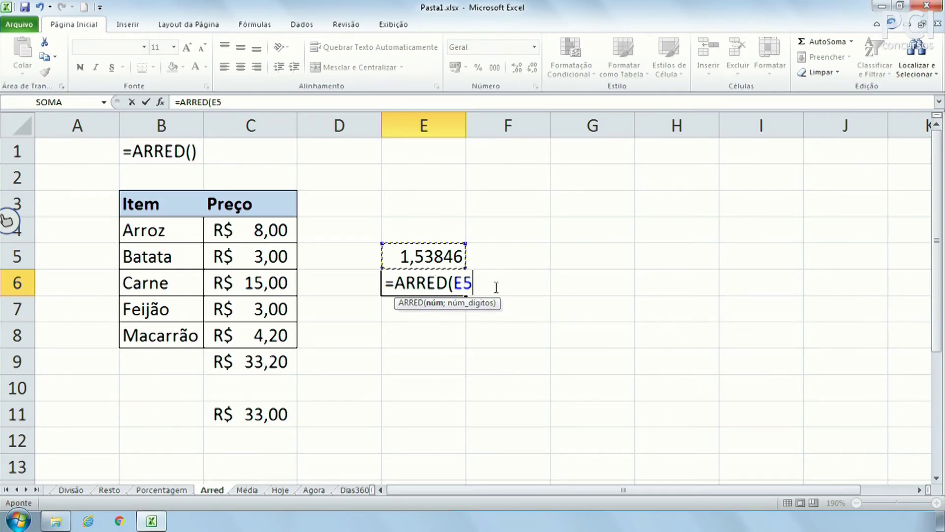
type(";")
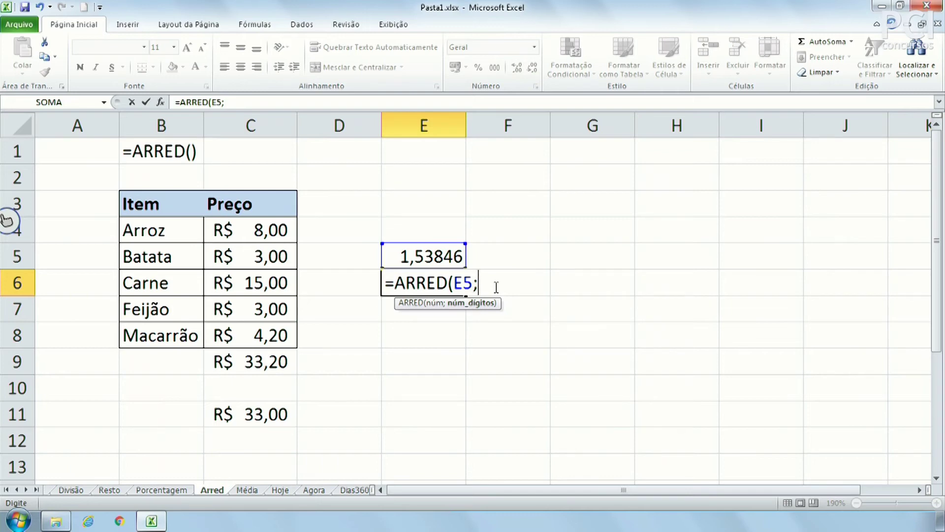
type("2)")
key("Return")
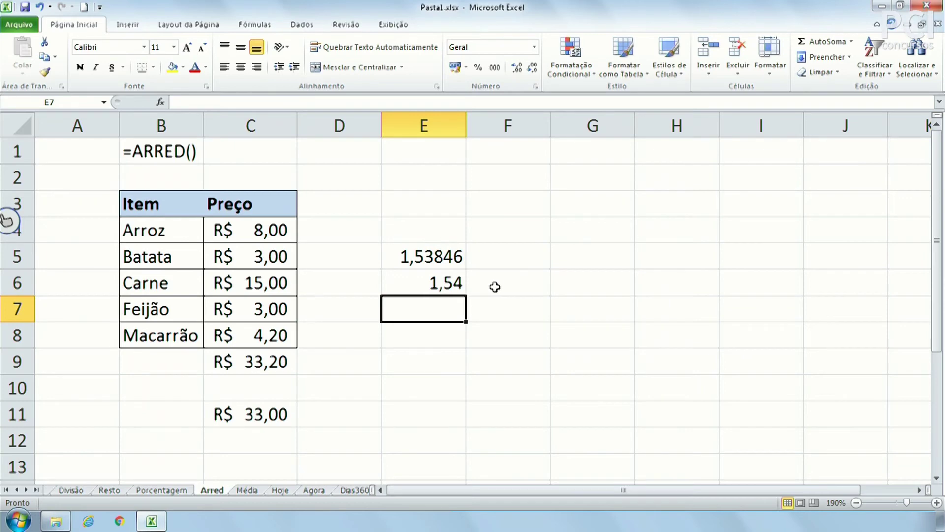
left_click(444, 257)
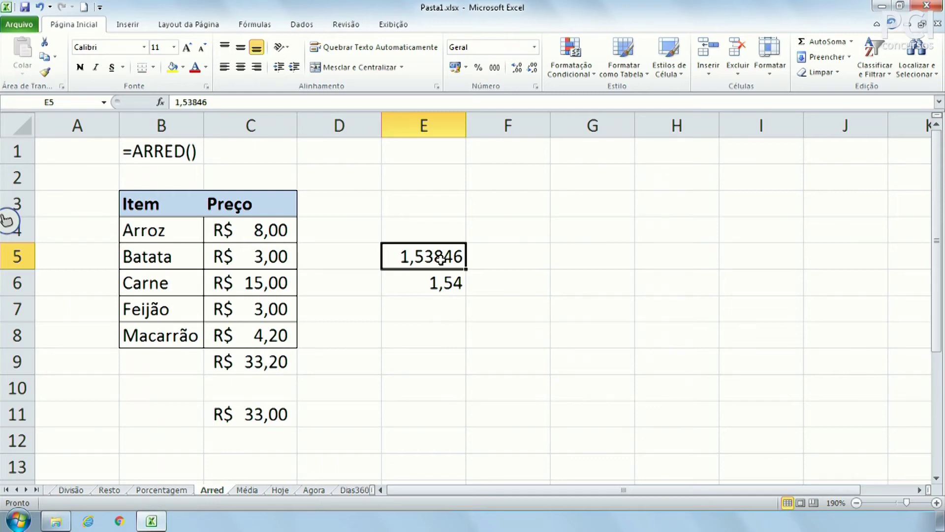
Change the number of digits in the E6 formula to 1, giving =ARRED(E5;1).
left_click(462, 286)
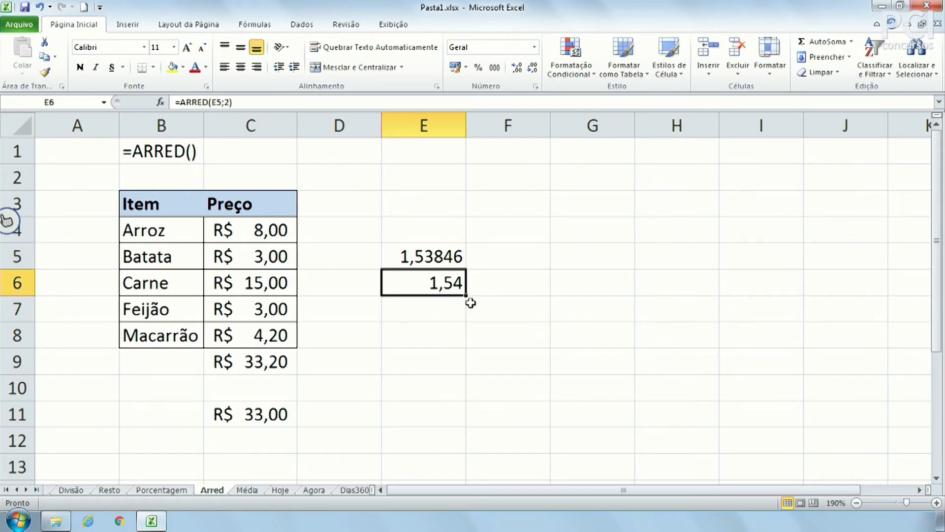
left_click(228, 102)
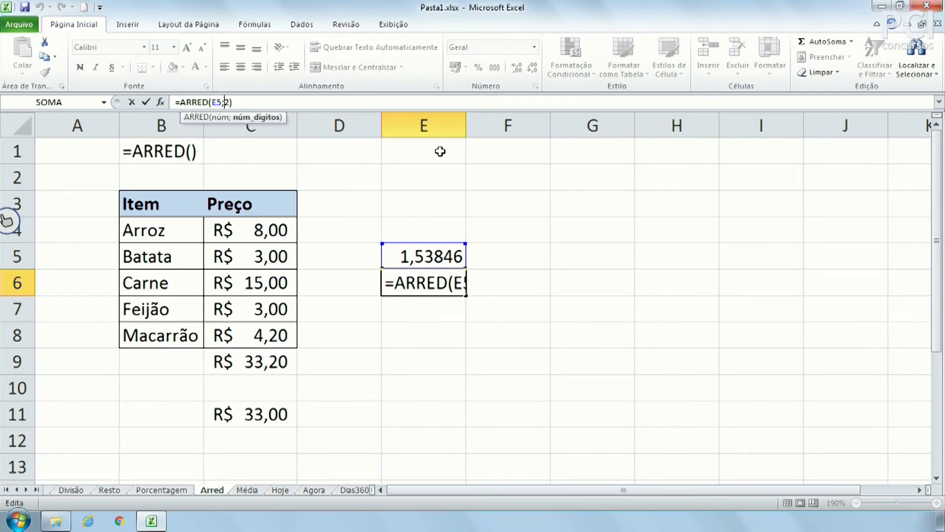
key("Delete")
type("1")
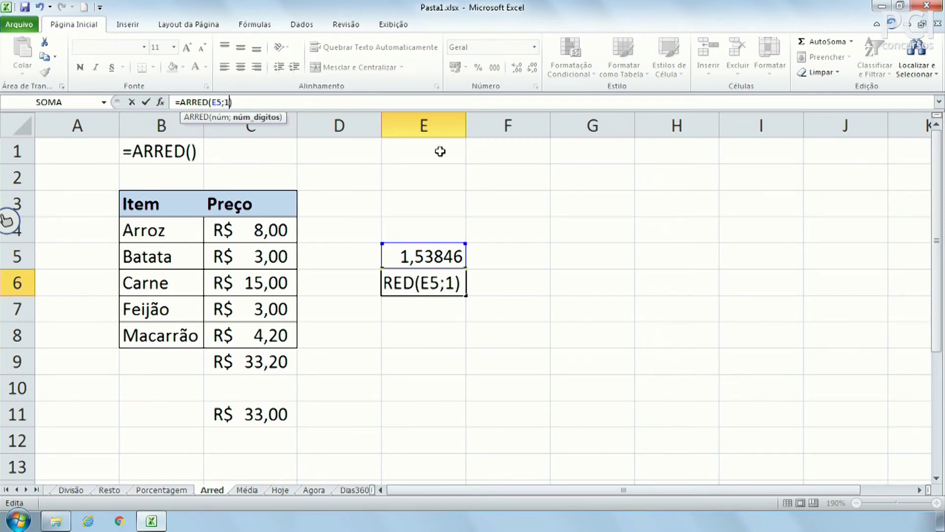
key("Return")
Set the number of digits in the E6 rounding formula to 0, giving =ARRED(E5;0).
left_click(442, 278)
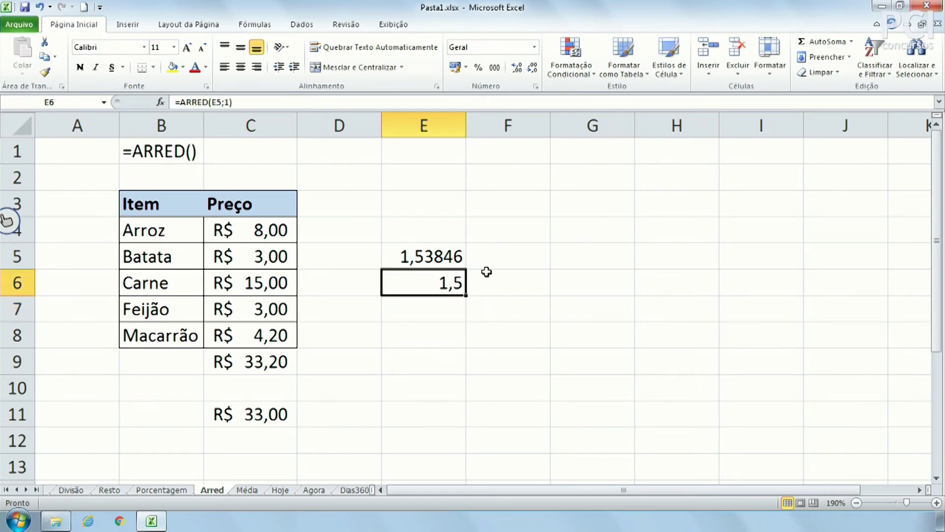
left_click(226, 101)
key("Delete")
type("0")
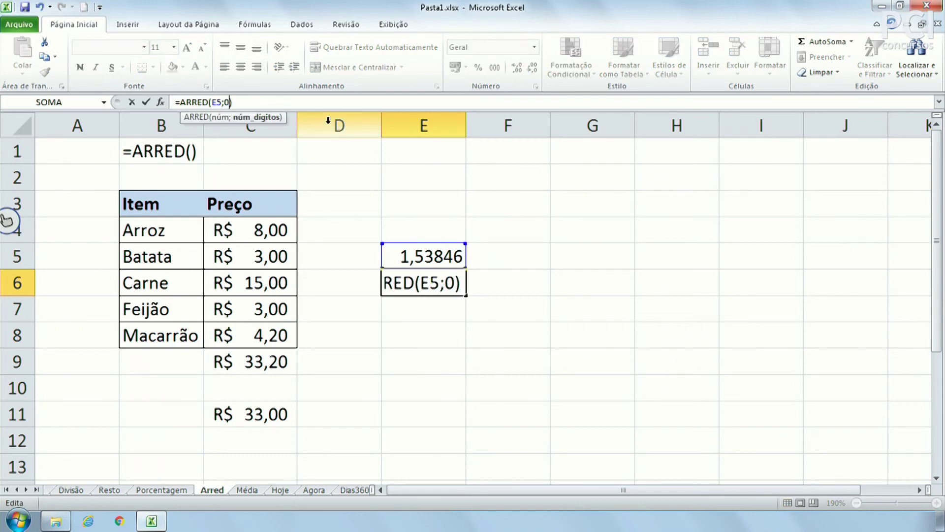
key("Return")
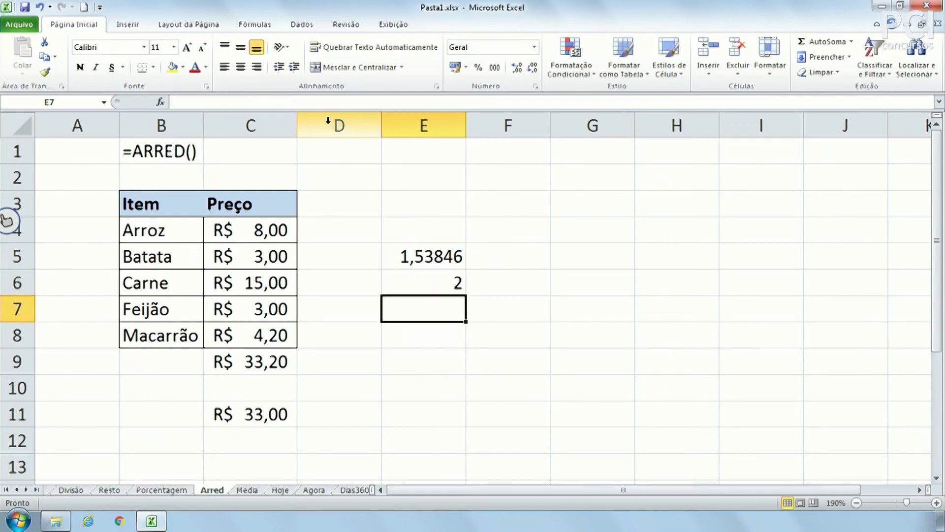
Change the sample number in E5 to 1,4 to test rounding down to a whole number.
left_click(425, 257)
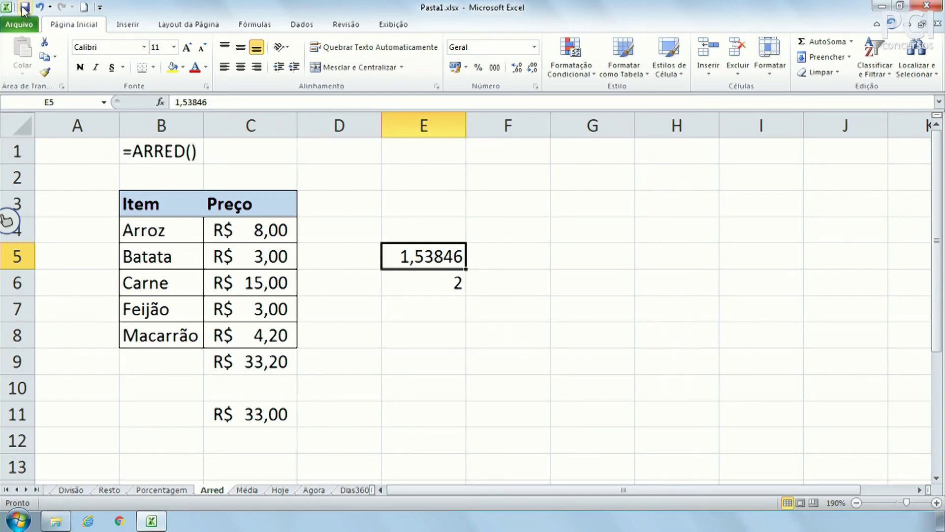
left_click_drag(185, 102, 208, 102)
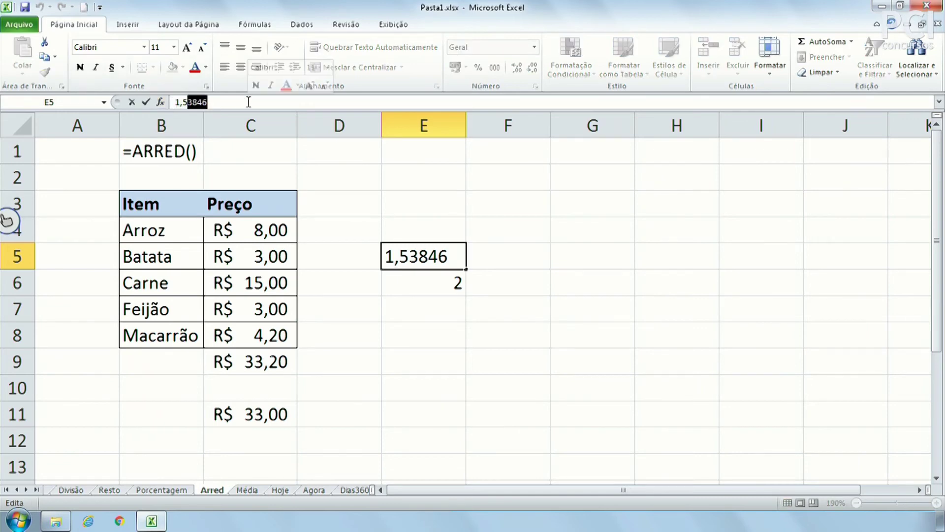
type("4")
key("Return")
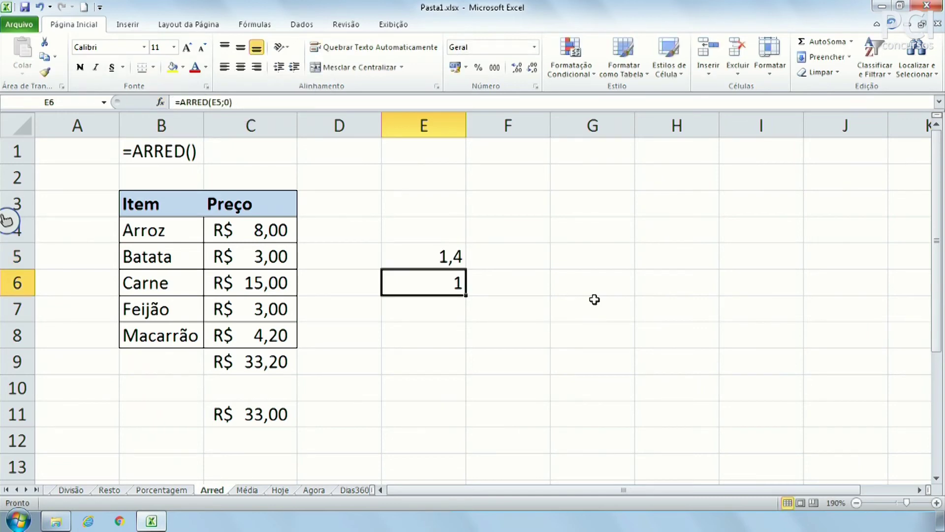
left_click(655, 344)
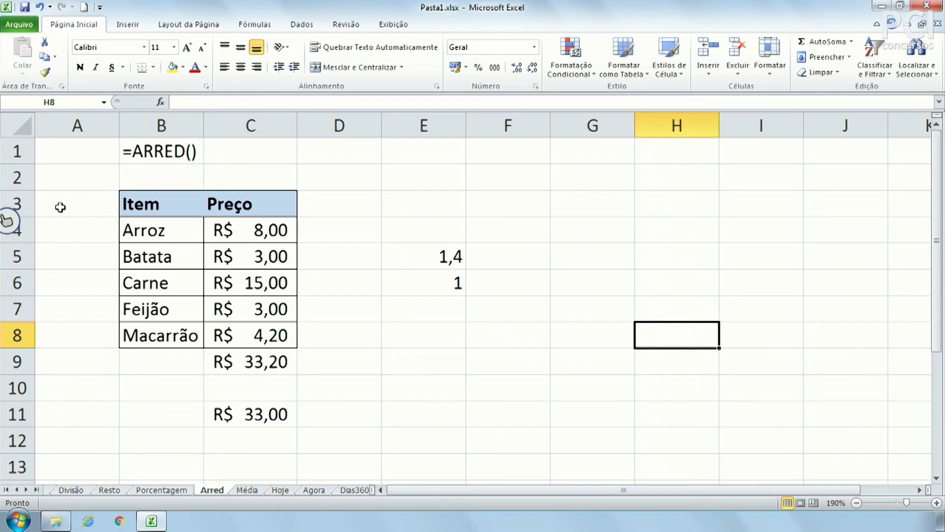
Copy the item and price table from the Arred sheet to B2 on the Média sheet and widen column C to fit the prices.
left_click_drag(158, 203, 274, 339)
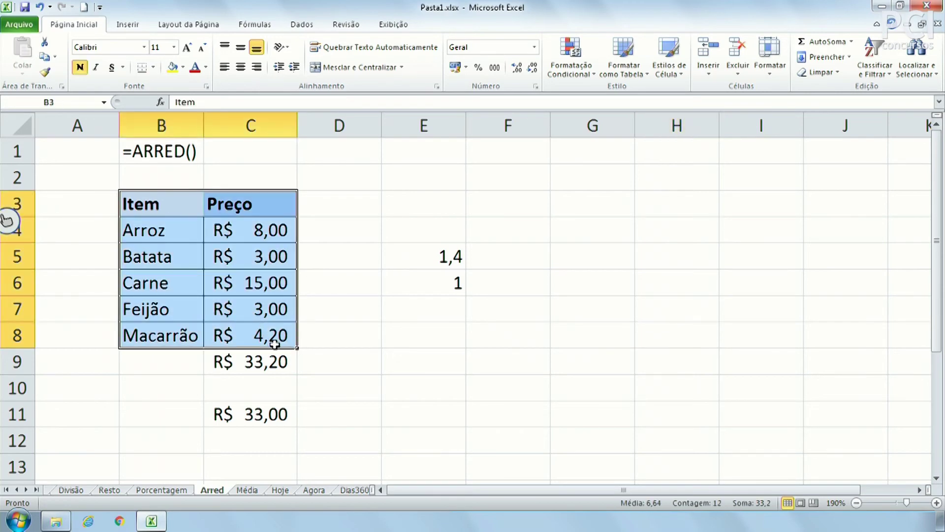
key("ctrl+c")
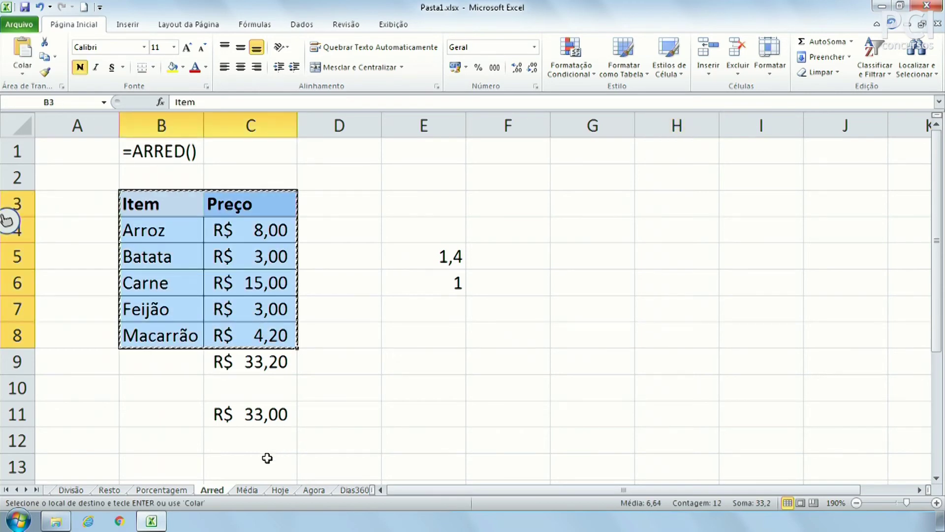
left_click(248, 490)
left_click(80, 151)
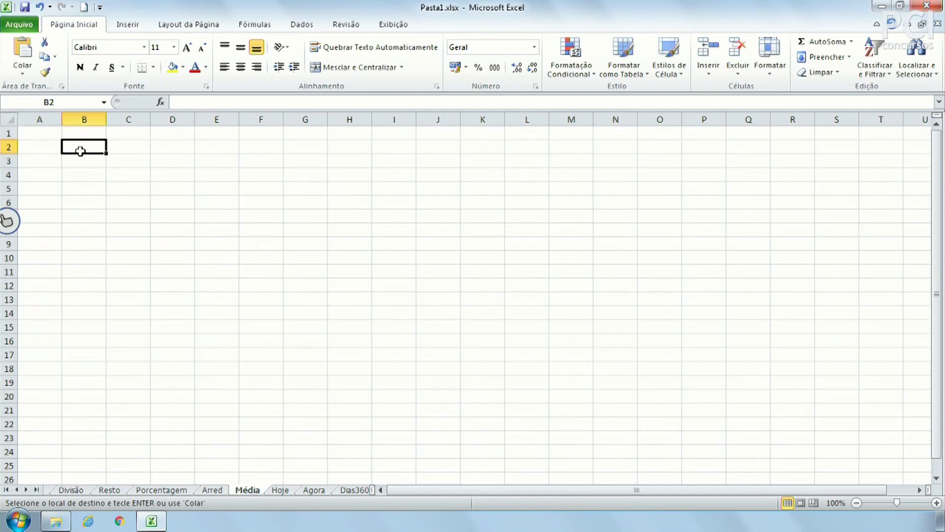
key("ctrl+v")
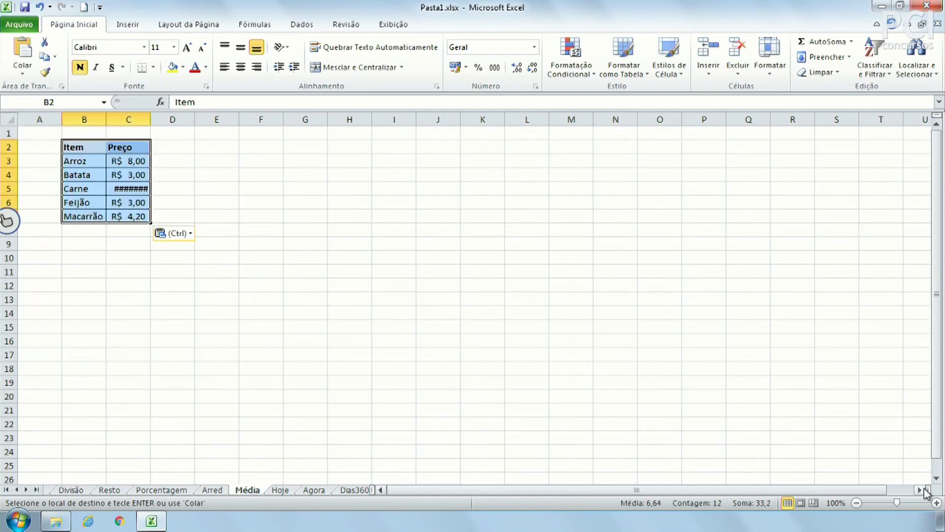
left_click_drag(898, 502, 908, 503)
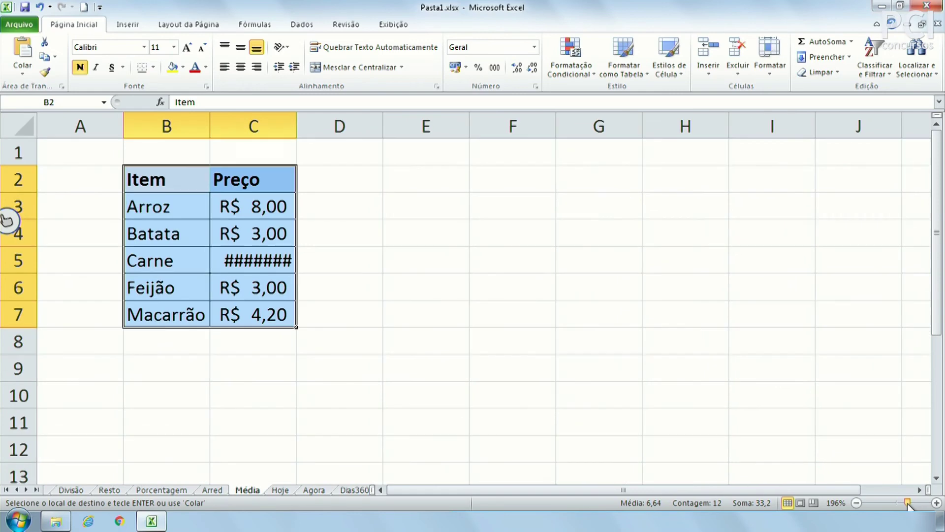
left_click(368, 313)
left_click_drag(297, 126, 307, 126)
Format cell B1 above the table on the Média sheet as Texto.
left_click(148, 154)
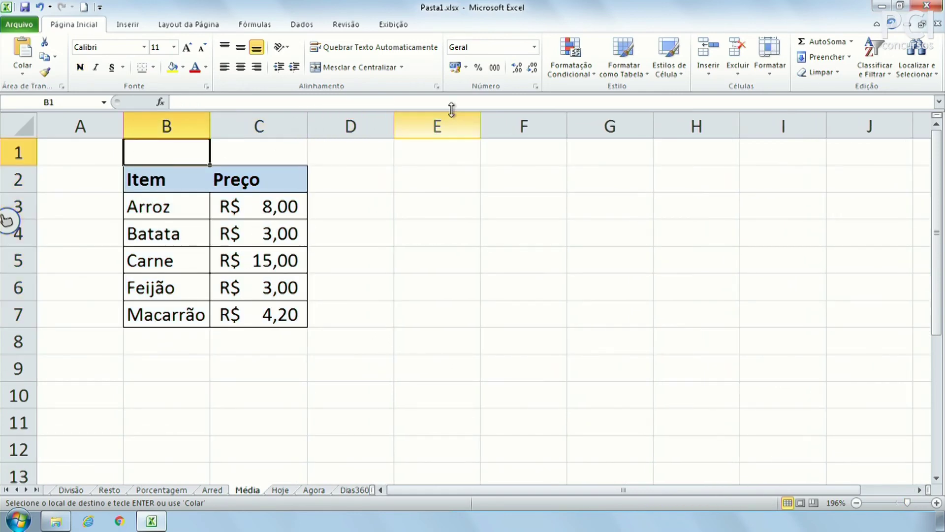
left_click(534, 47)
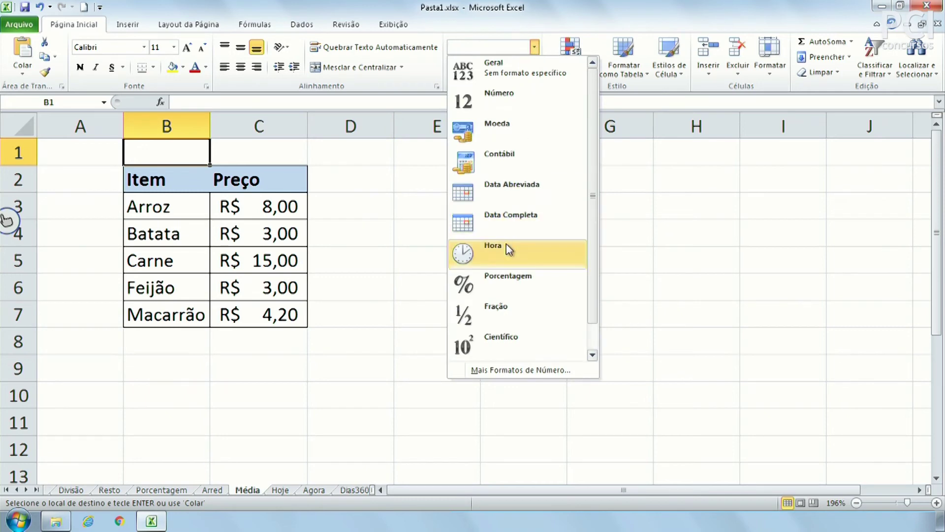
scroll(502, 320, "down", 1)
left_click(498, 350)
Write the function label =MÉDIA() in cell B1.
type("=")
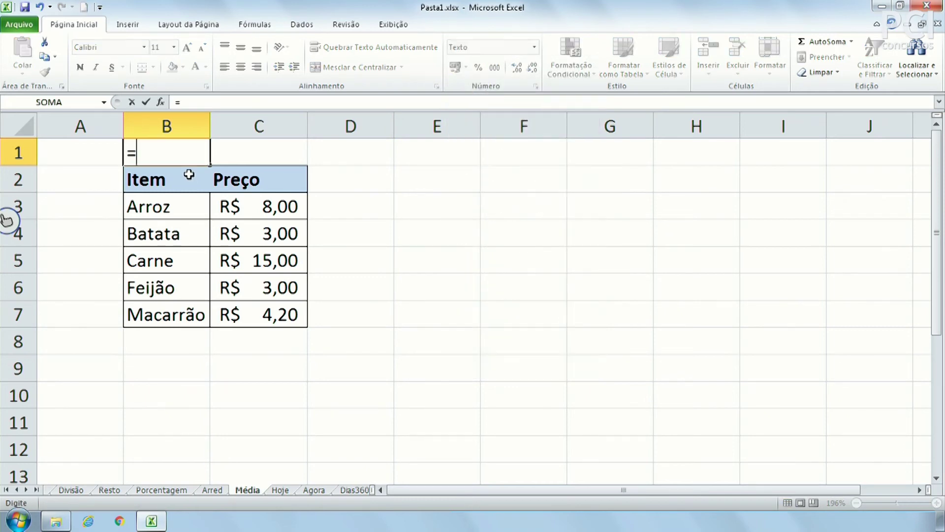
type("Me")
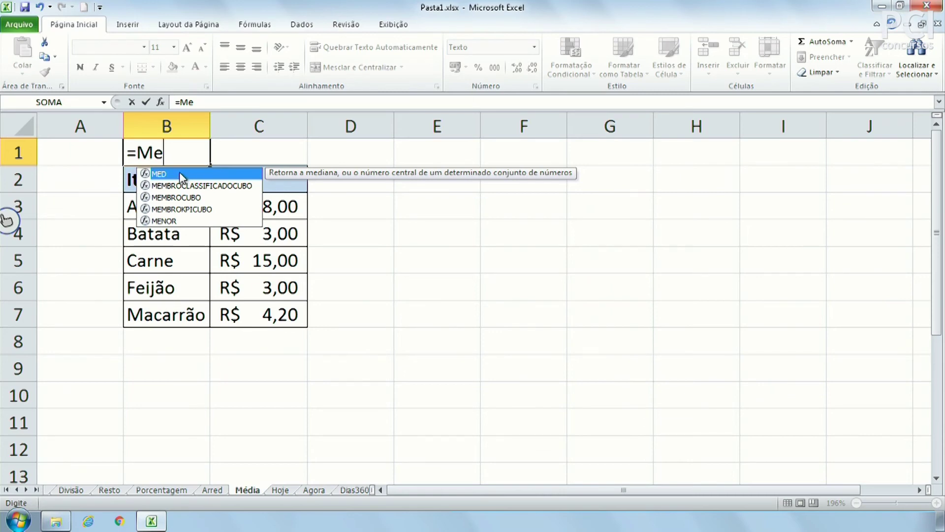
type("dia")
key("BackSpace")
key("BackSpace")
key("BackSpace")
key("BackSpace")
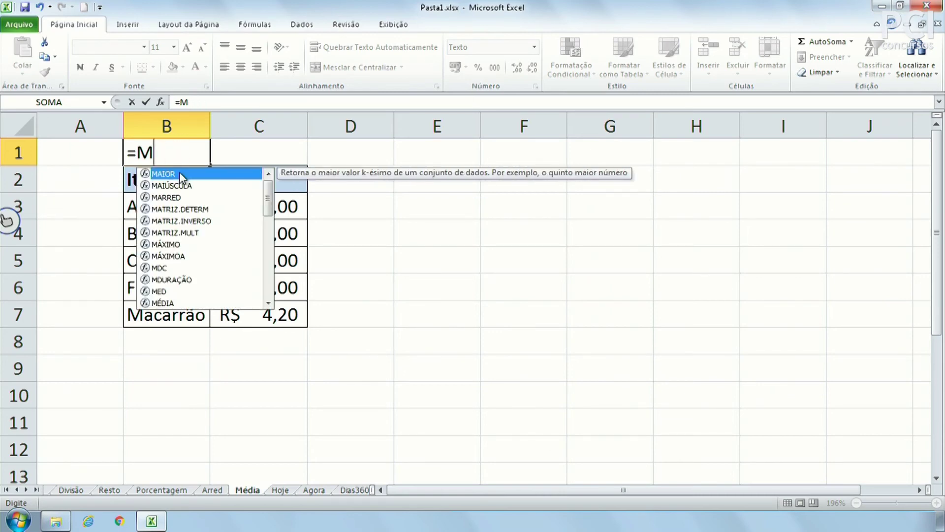
type("é")
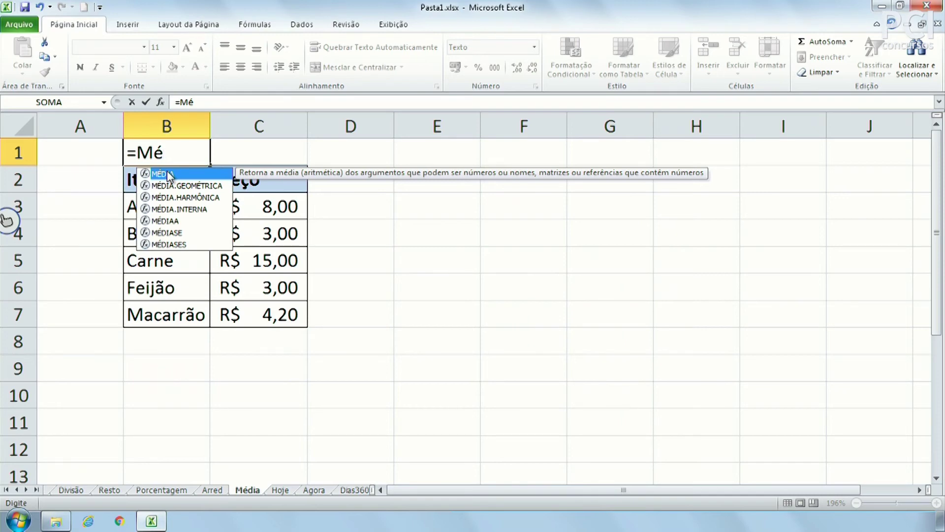
key("Escape")
double_click(167, 171)
type(")")
key("Return")
Make the =MÉDIA() label in B1 bold.
left_click(191, 155)
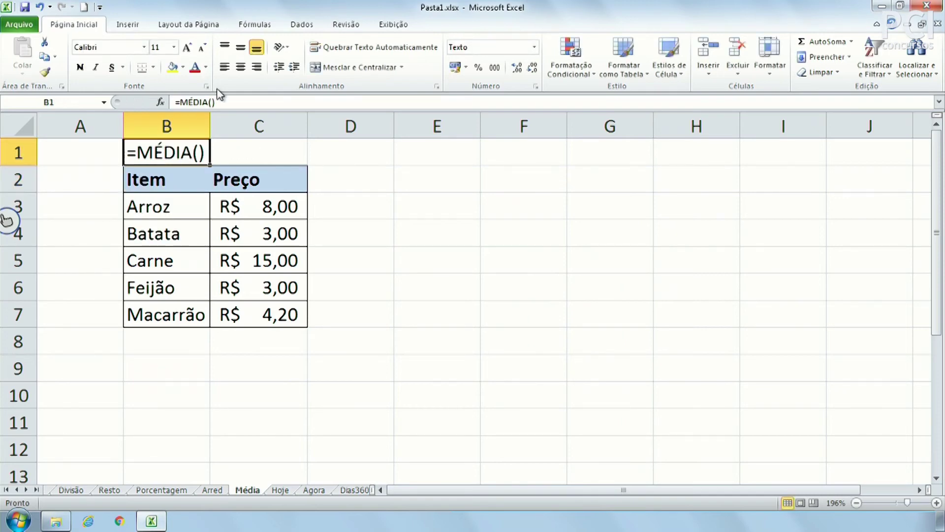
left_click(80, 67)
left_click(532, 320)
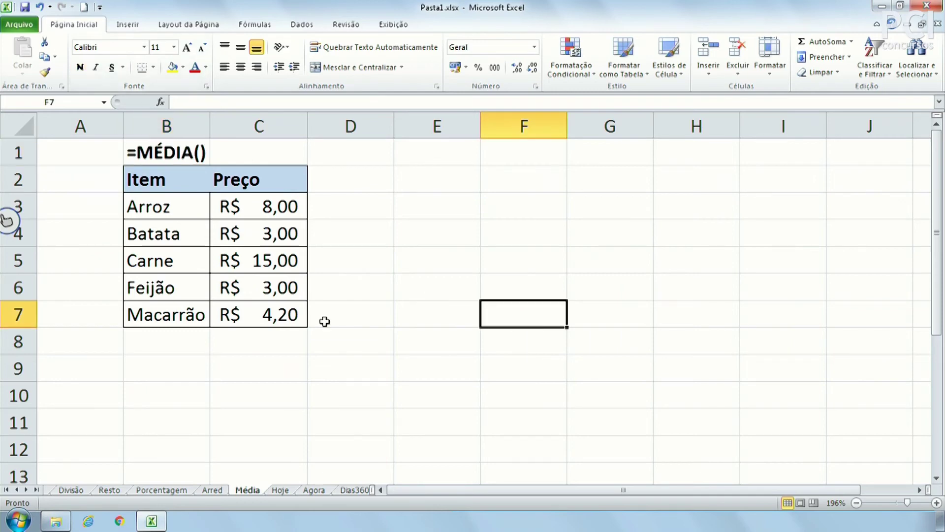
Calculate the average of the prices C3:C7 in C8 with the Média option of AutoSoma.
left_click_drag(178, 207, 260, 316)
left_click(400, 311)
left_click(294, 340)
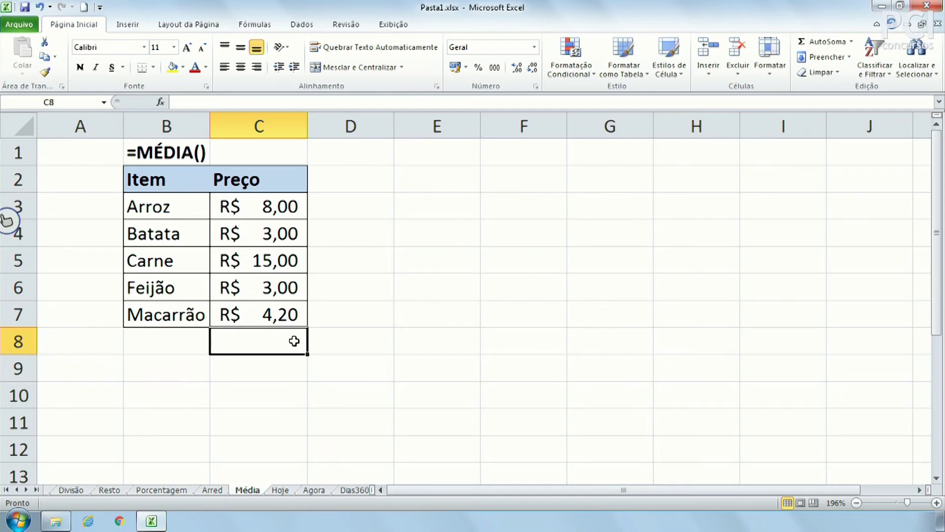
left_click_drag(282, 211, 278, 315)
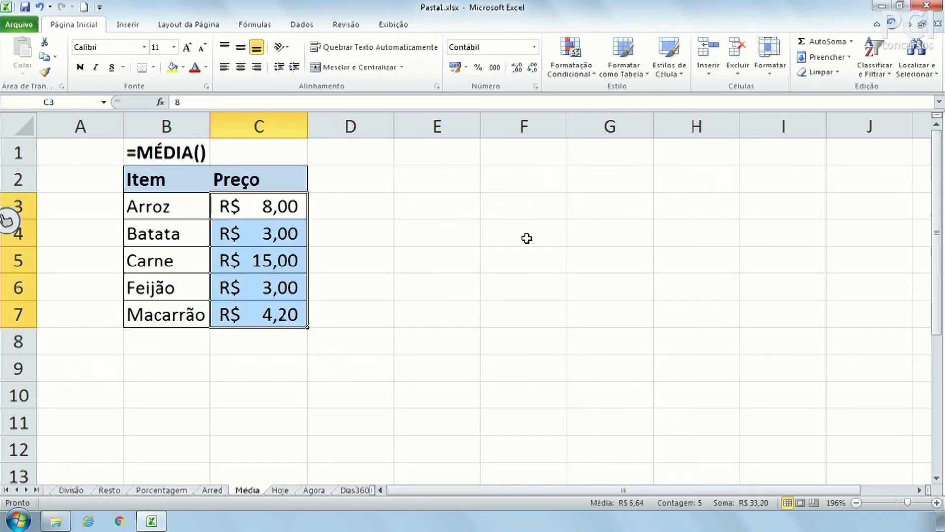
left_click(852, 44)
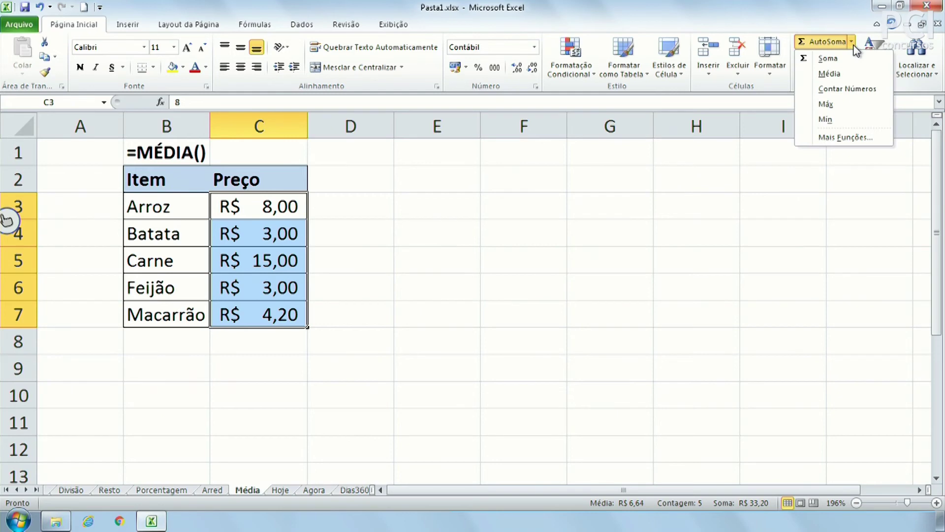
left_click(837, 74)
left_click(331, 390)
left_click(278, 339)
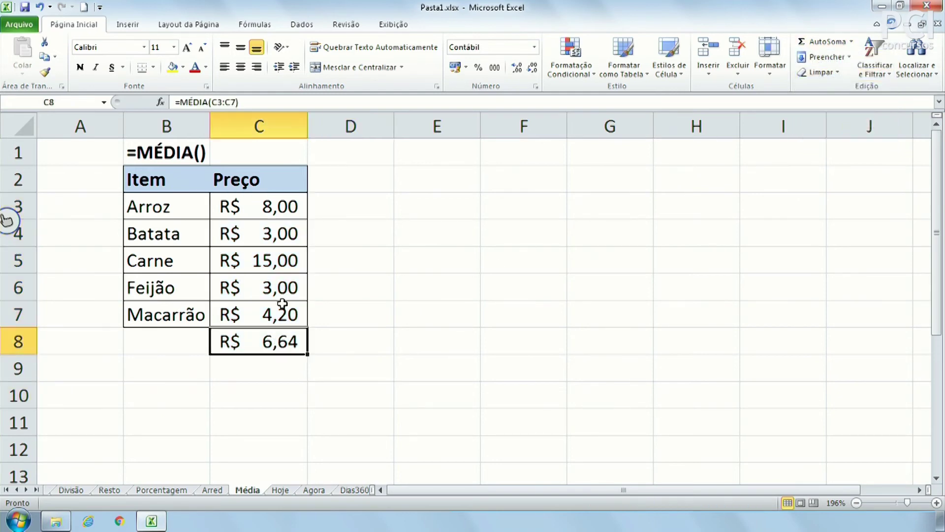
Examine the function name and cell range in the C8 average formula, and compare with the Arred sheet.
left_click(223, 102)
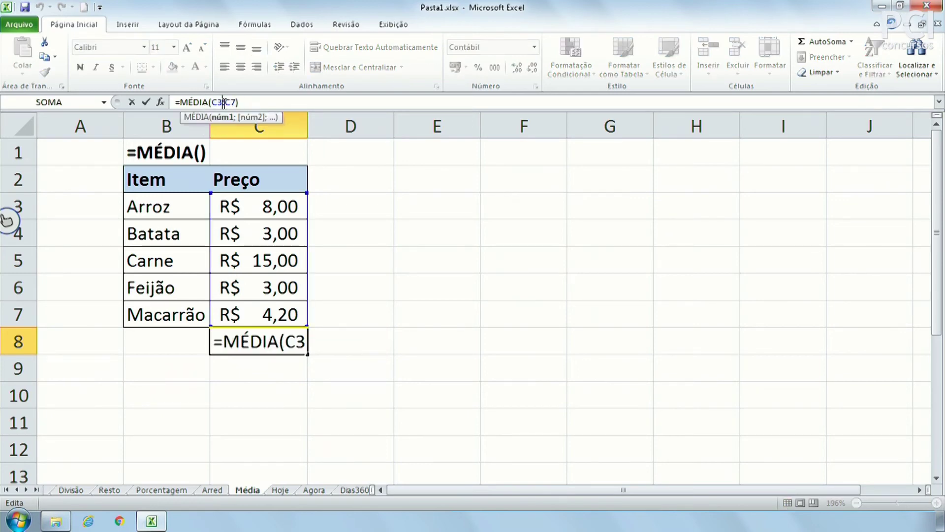
left_click(179, 102)
left_click(247, 99, "shift")
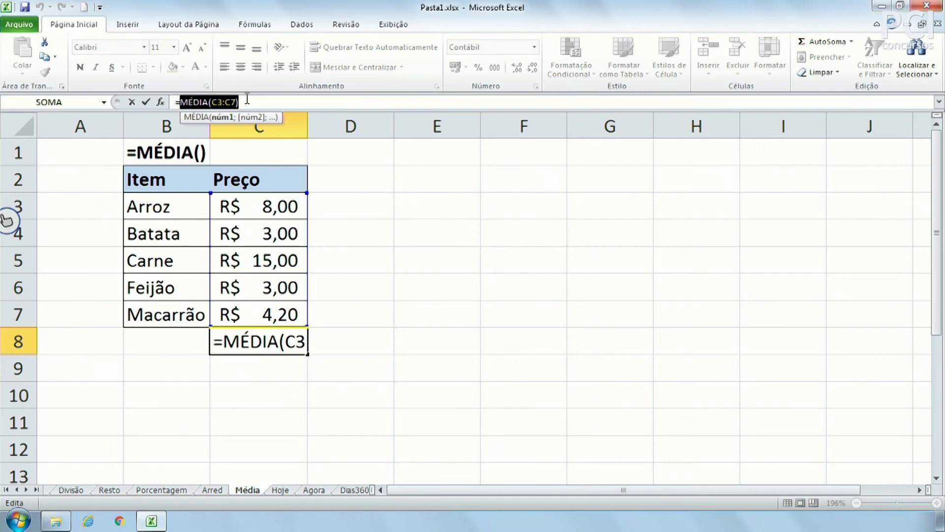
left_click(247, 99)
key("ctrl+Return")
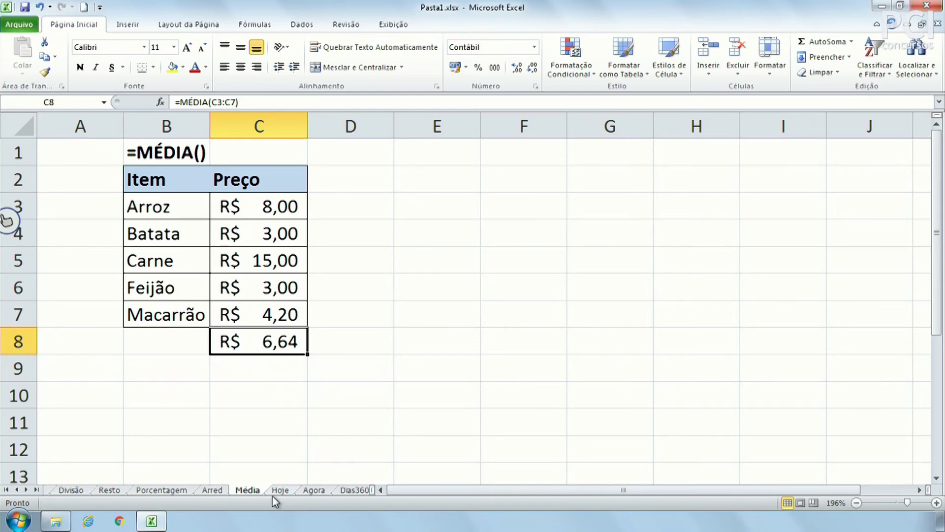
left_click(209, 489)
left_click(247, 490)
left_click(204, 102)
left_click_drag(201, 102, 253, 99)
left_click(255, 100)
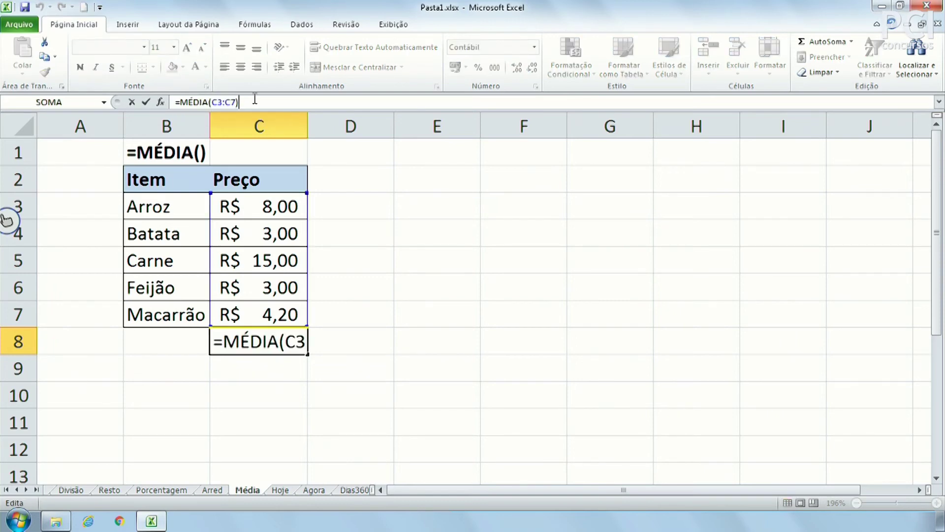
left_click(428, 376)
left_click(396, 333)
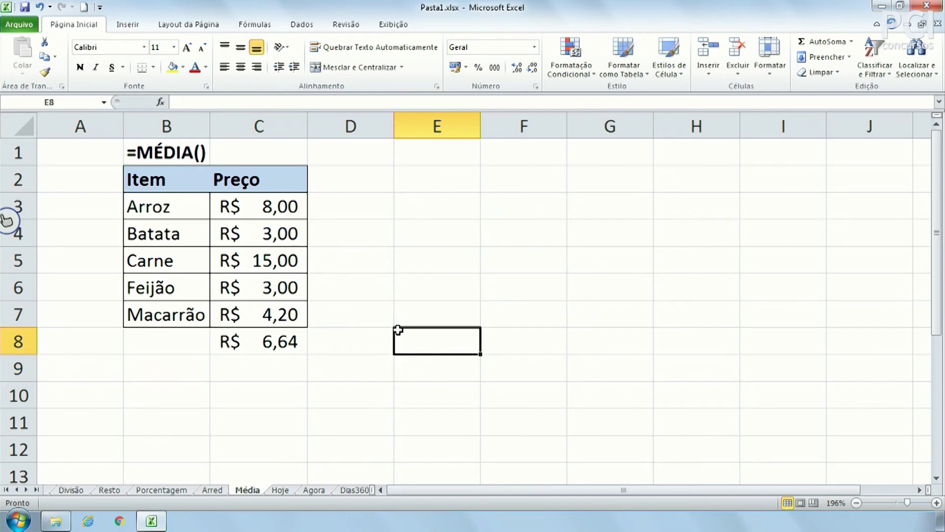
left_click(486, 291)
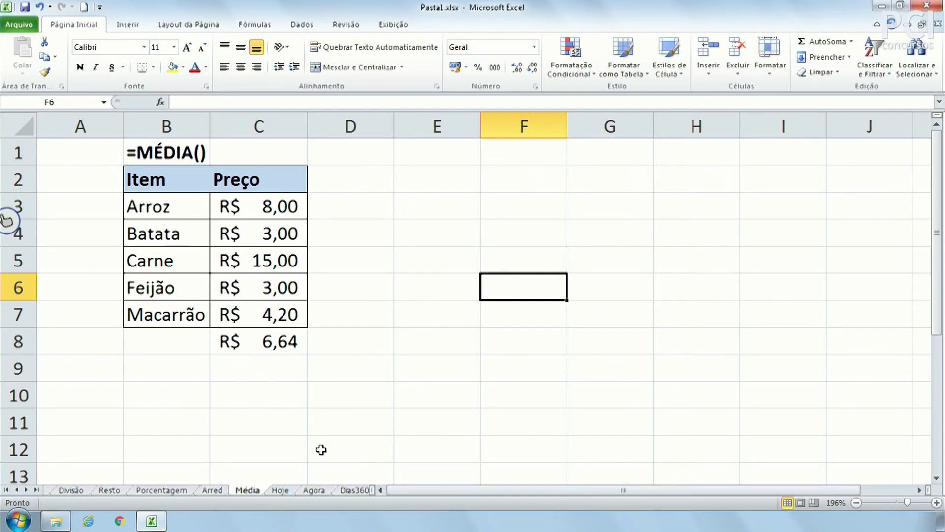
left_click(212, 490)
left_click(244, 490)
Enter =HOJE() in cell A1 of the Hoje sheet, replacing the stray bracket there.
left_click(26, 489)
left_click(26, 490)
left_click(27, 489)
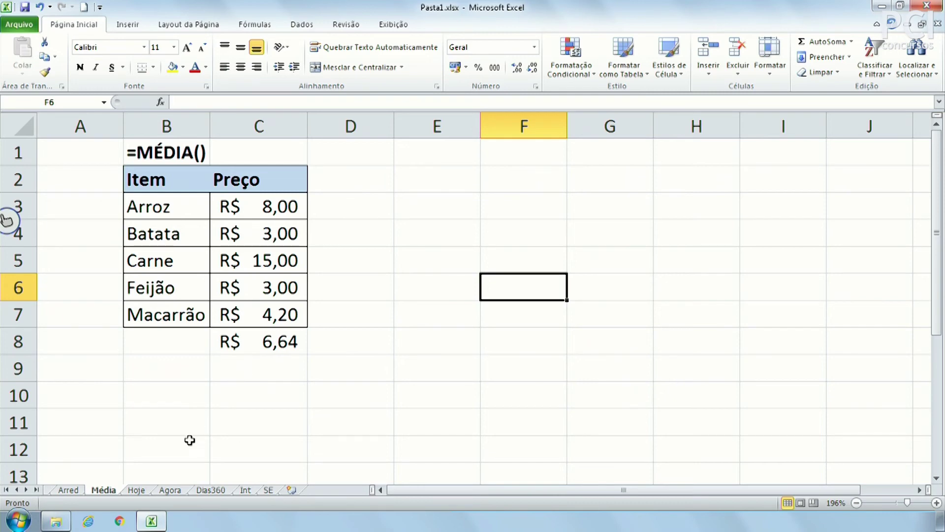
left_click(135, 491)
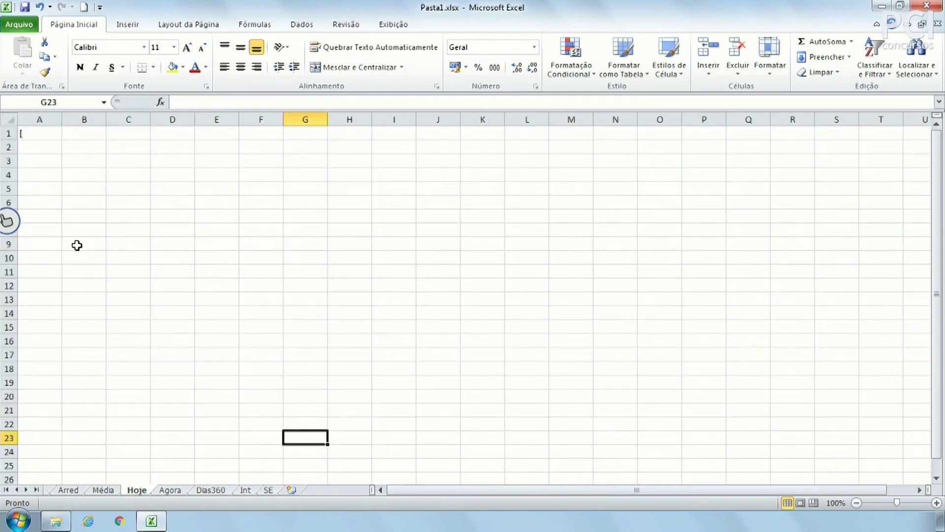
left_click(37, 134)
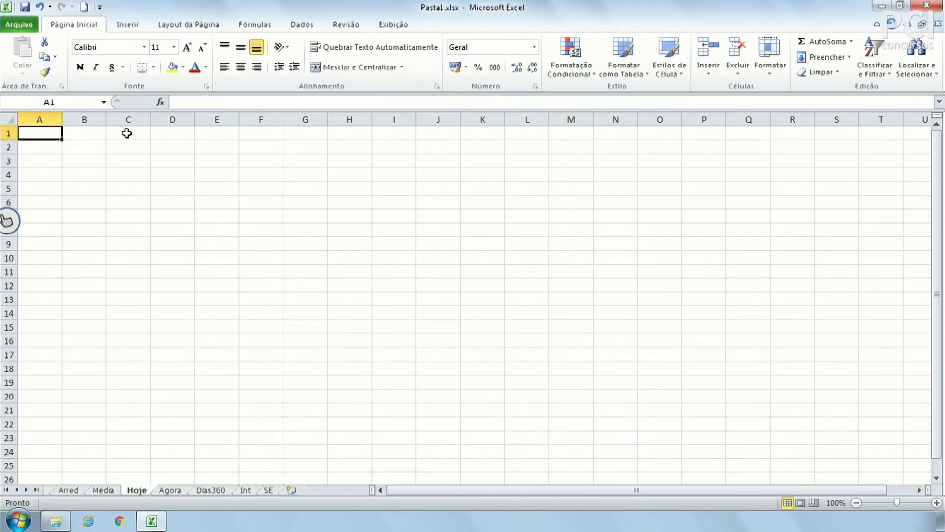
key("Right")
key("Left")
type("=")
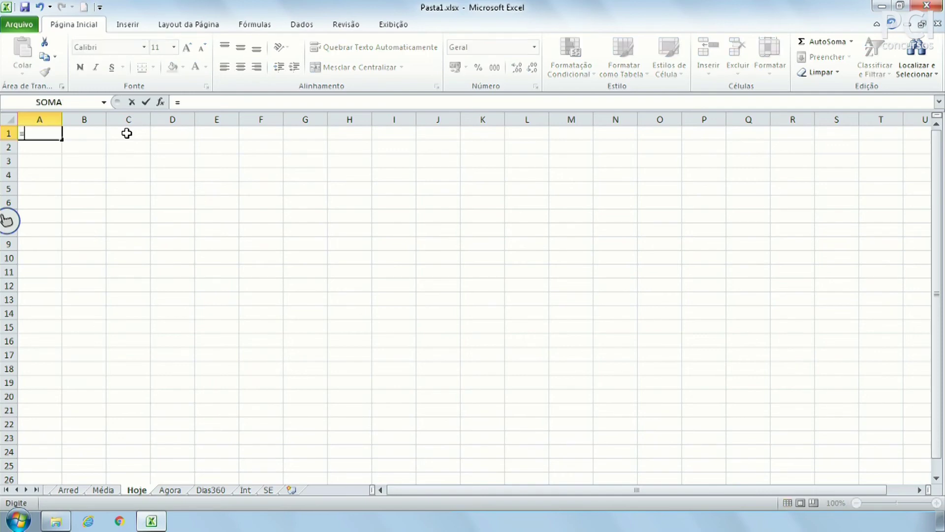
type("hoje")
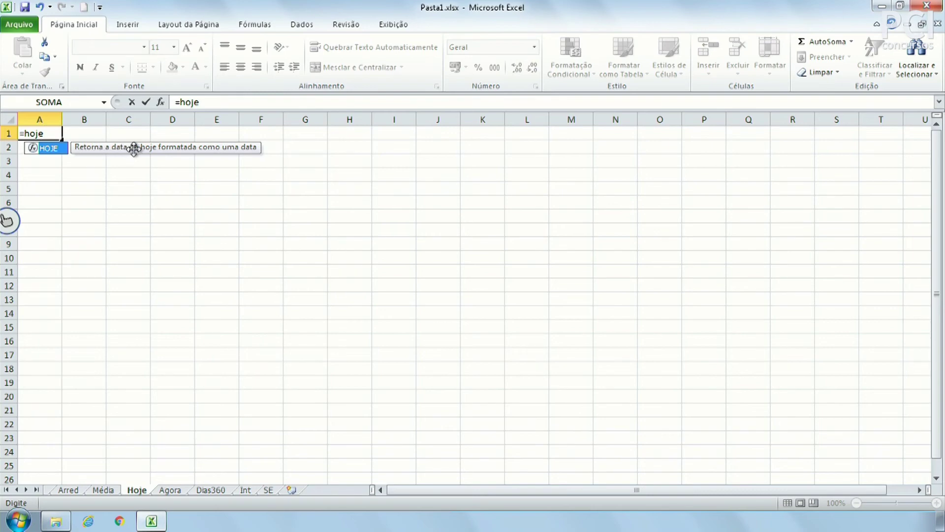
double_click(48, 148)
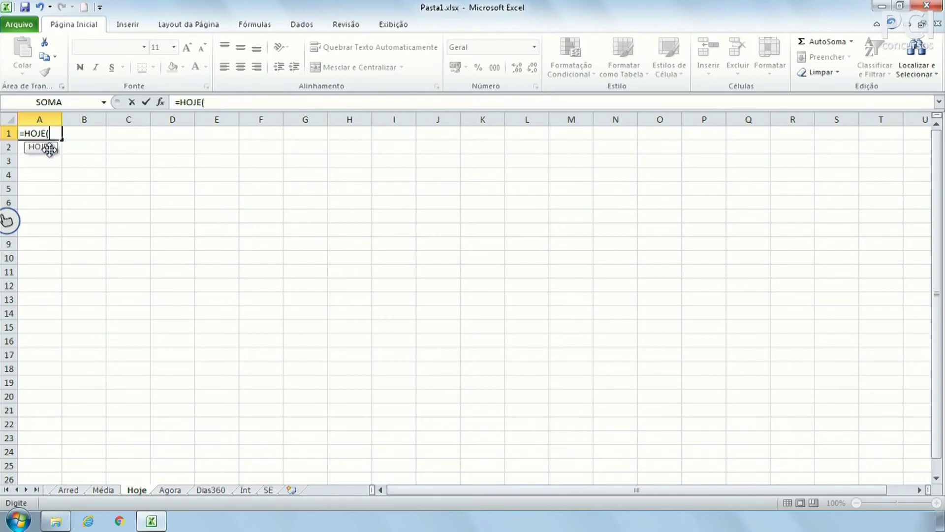
type(")")
key("ctrl+Return")
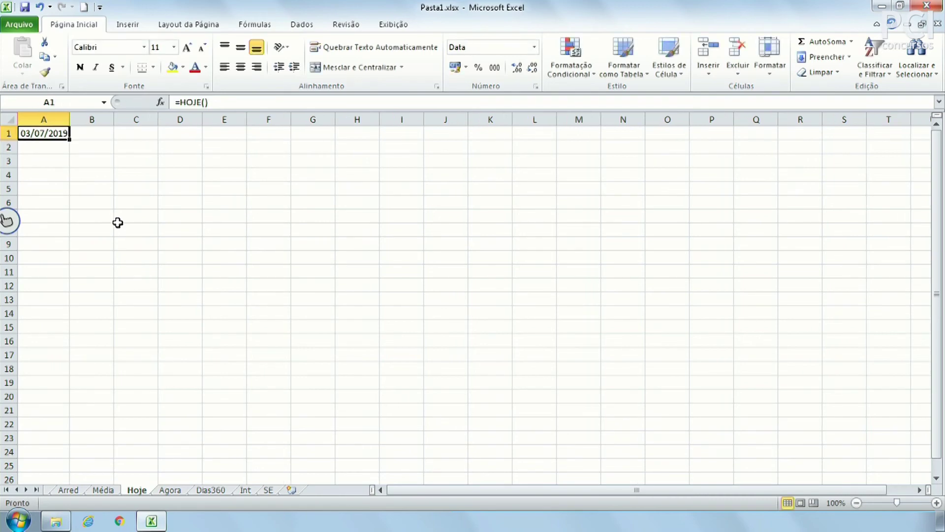
left_click(117, 223)
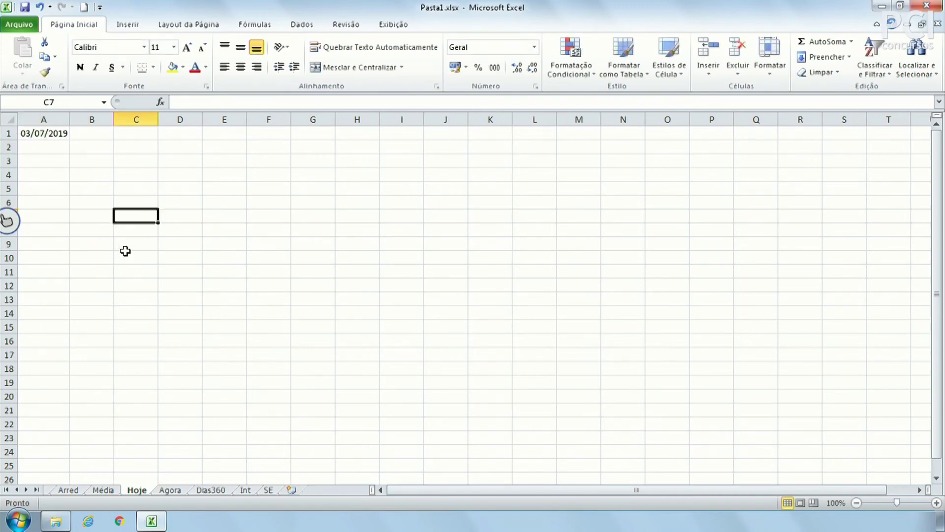
left_click(52, 136)
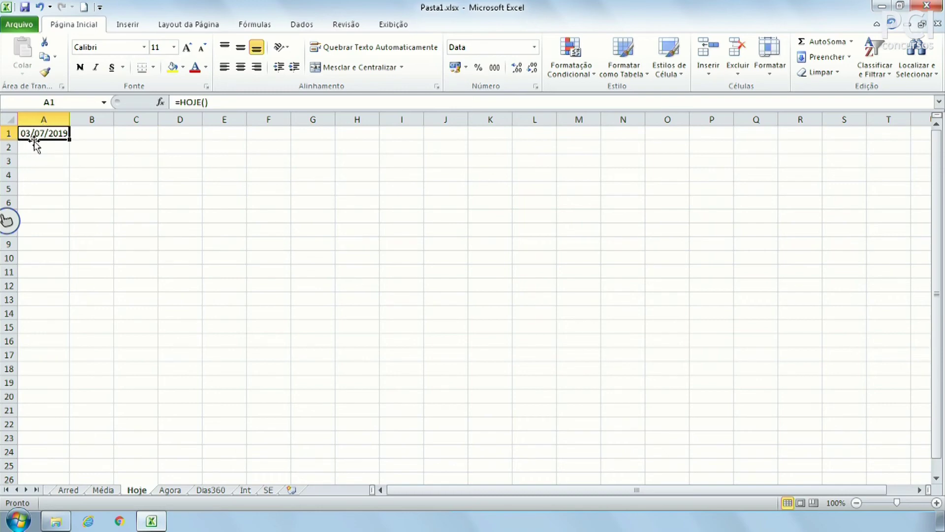
left_click(297, 370)
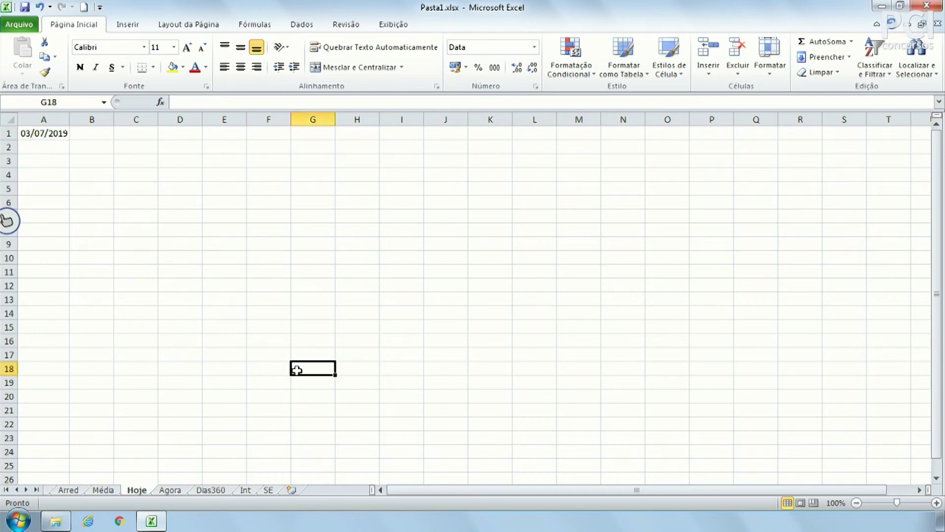
left_click(169, 236)
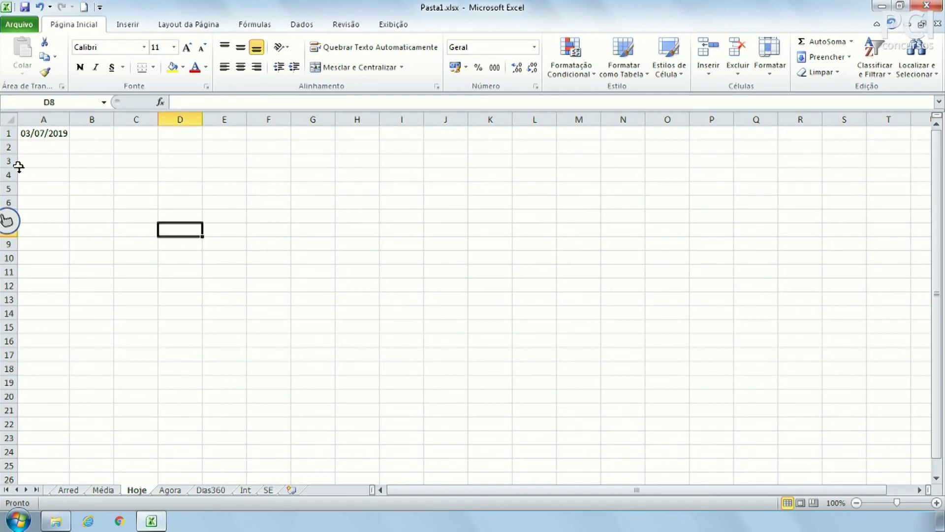
left_click(35, 135)
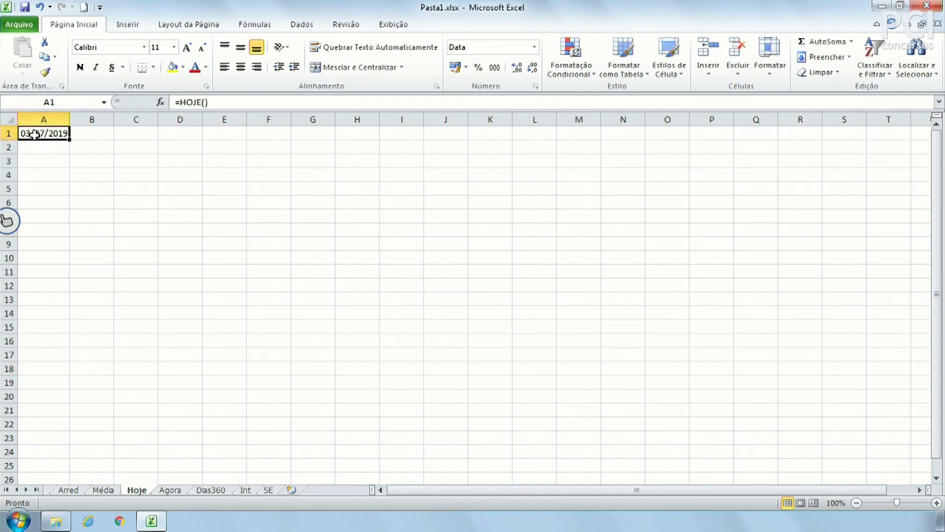
Examine the date in cell A1 of the Hoje sheet and the HOJE formula behind it.
left_click(206, 243)
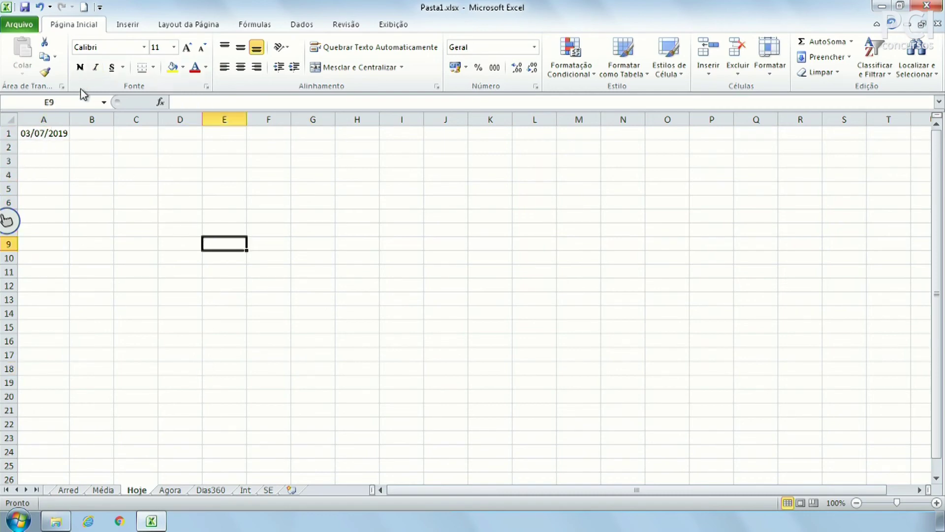
left_click(52, 134)
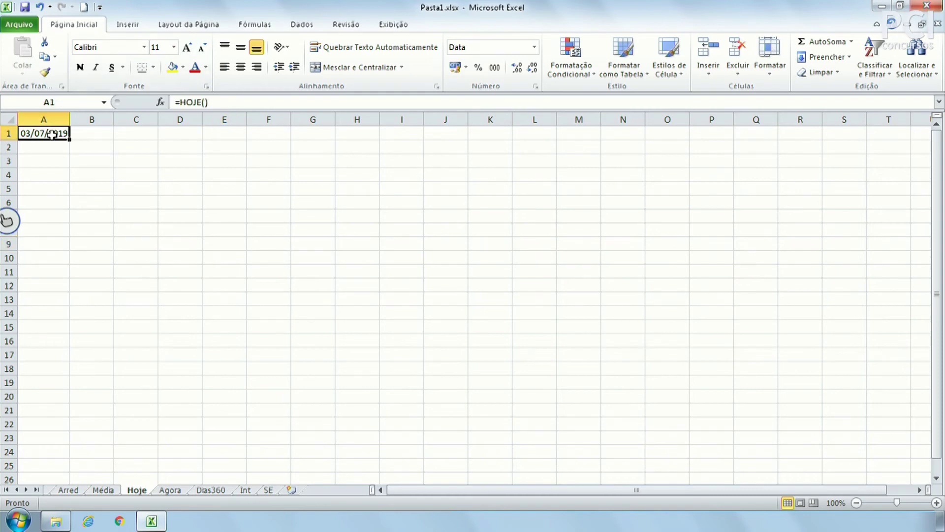
left_click(109, 151)
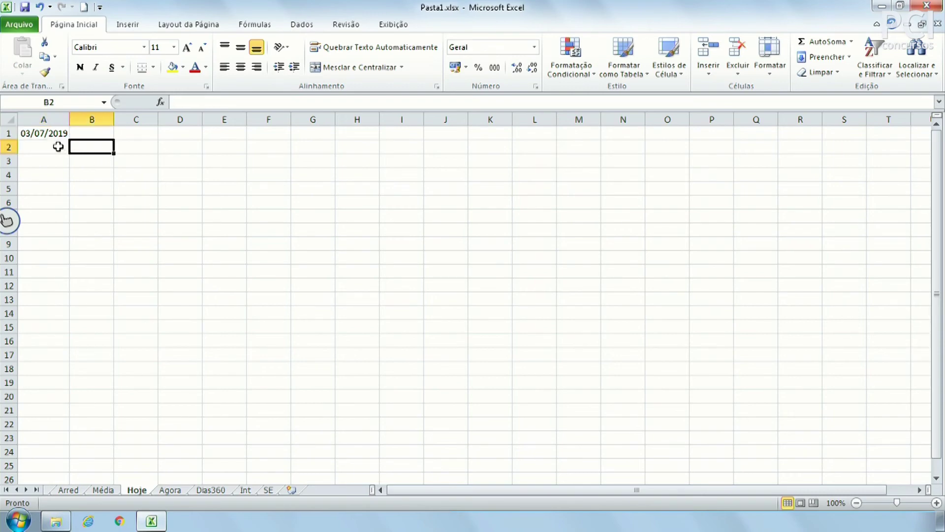
left_click(54, 133)
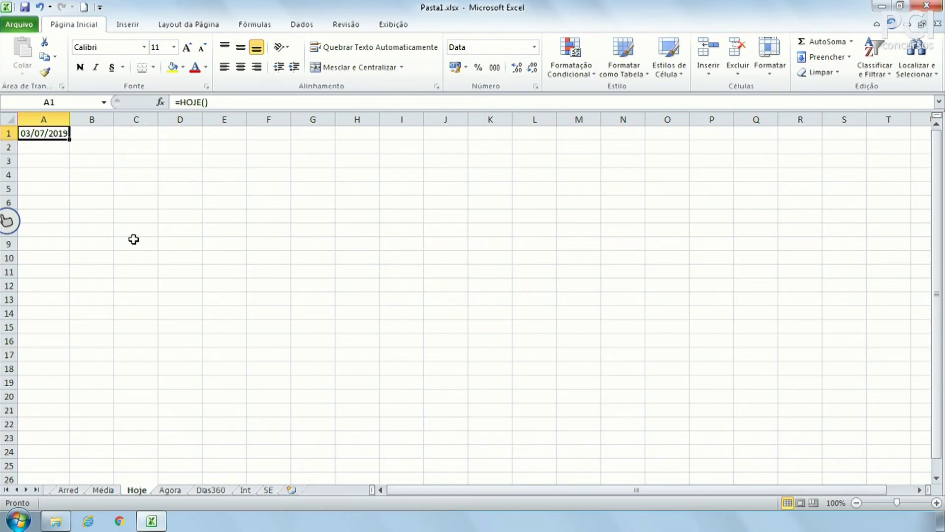
left_click(172, 257)
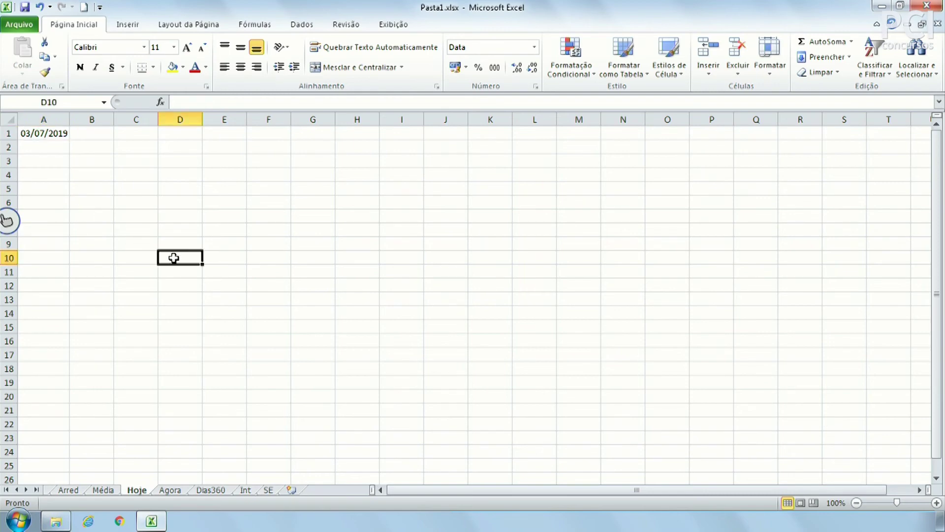
Enter =AGORA() in cell A1 of the Agora sheet, using the suggested AGORA function.
left_click(170, 490)
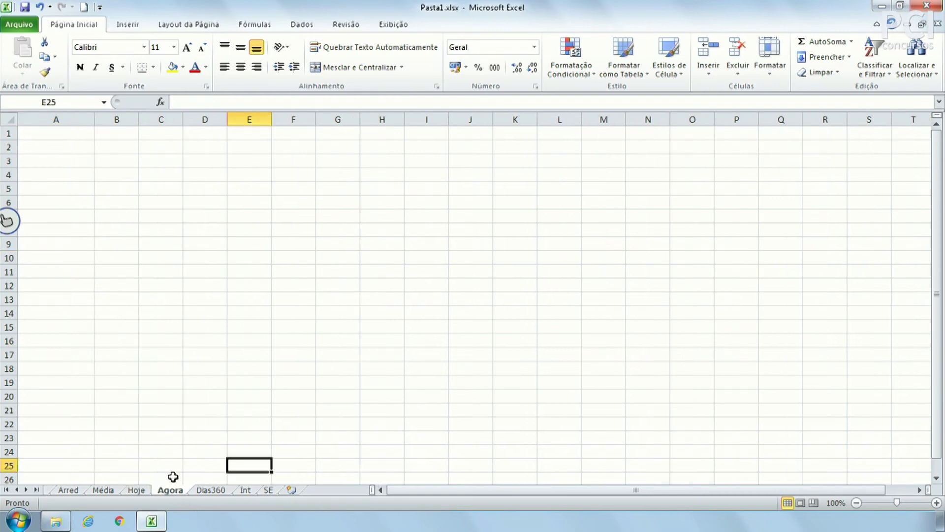
left_click(80, 135)
type("=")
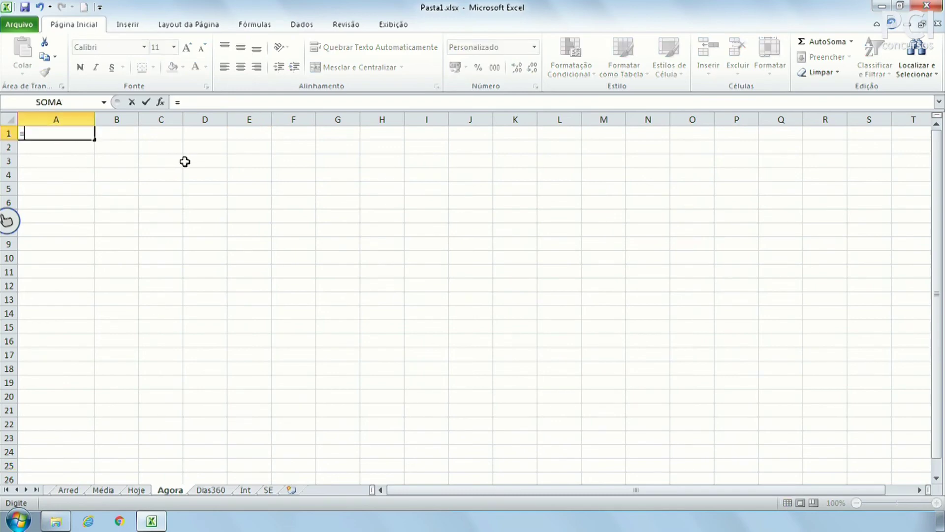
type("AGOR")
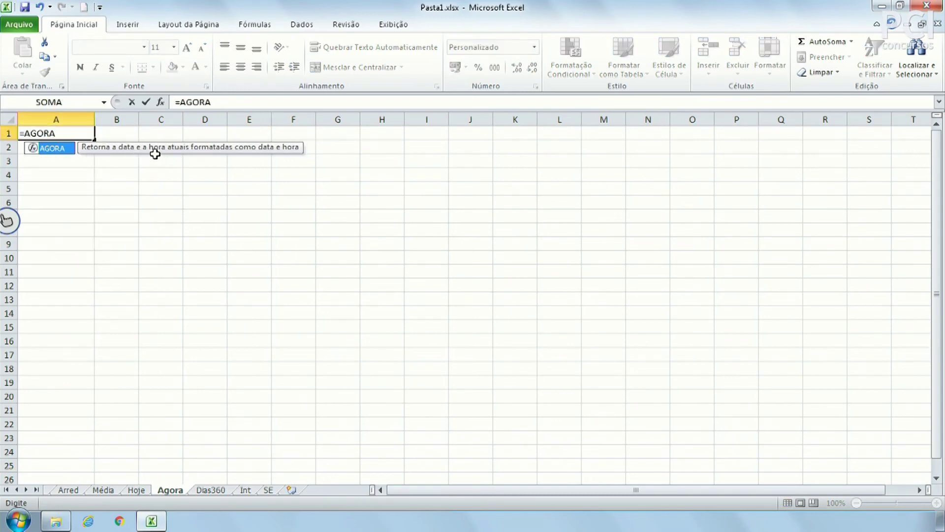
type("A")
double_click(52, 148)
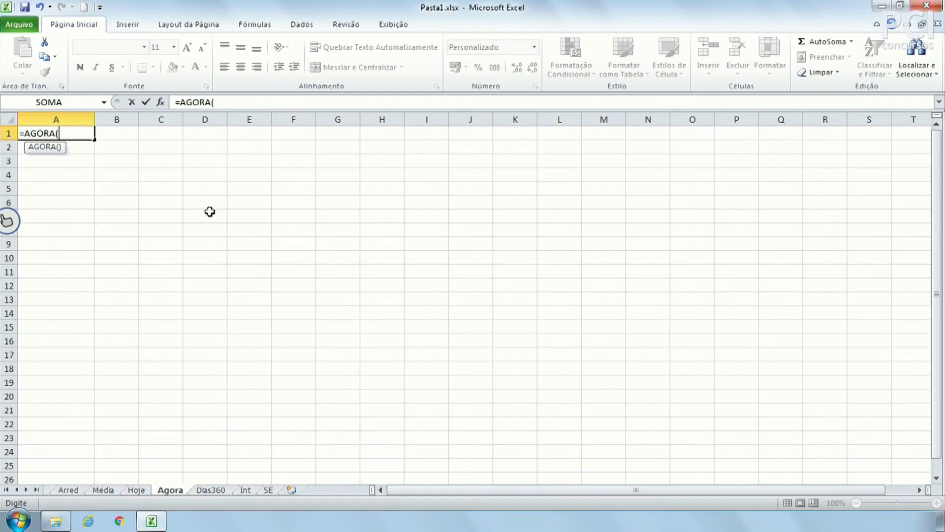
key("Return")
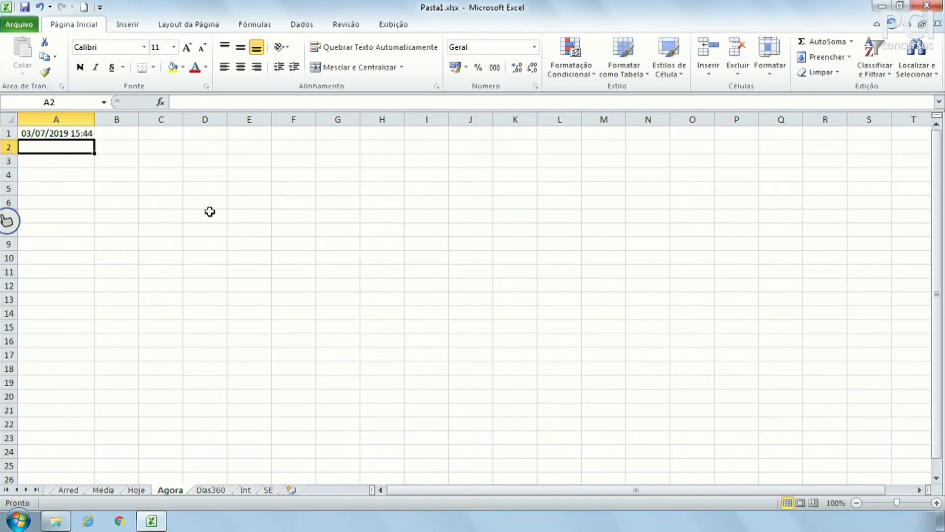
Examine the AGORA formula and its date and time in A1, and compare with the Hoje sheet.
left_click(81, 133)
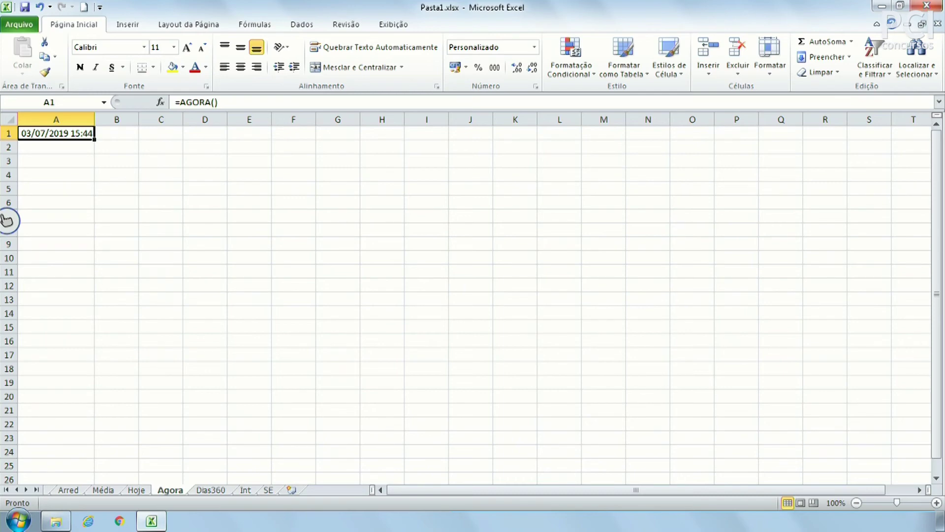
left_click(167, 160)
left_click(88, 134)
left_click(187, 228)
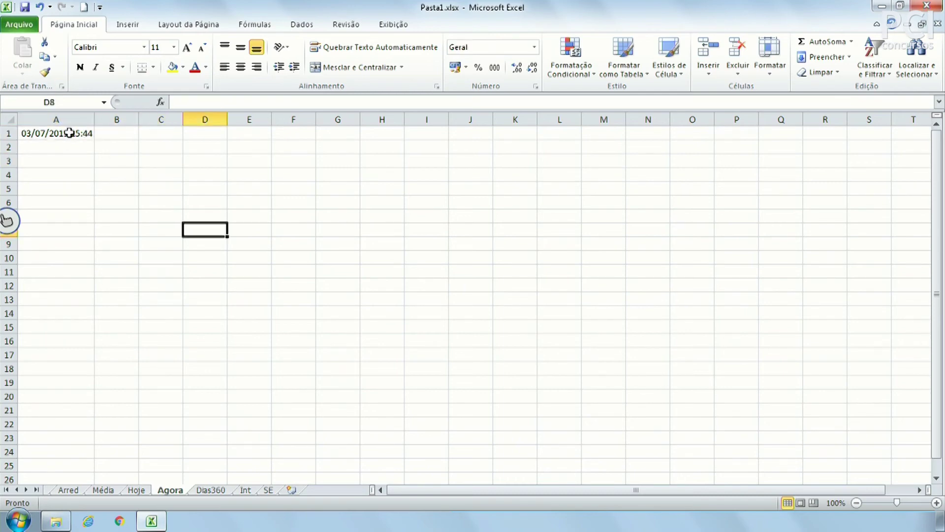
left_click(140, 491)
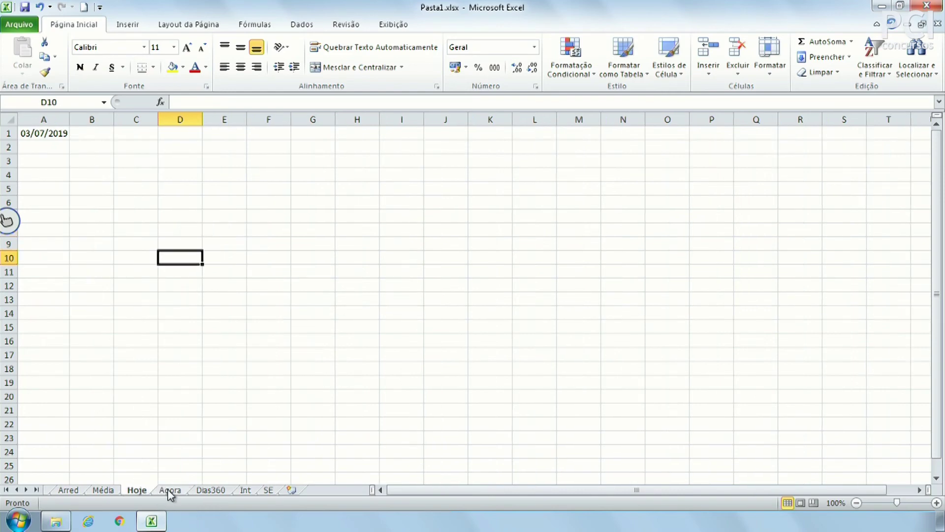
left_click(167, 491)
left_click(60, 134)
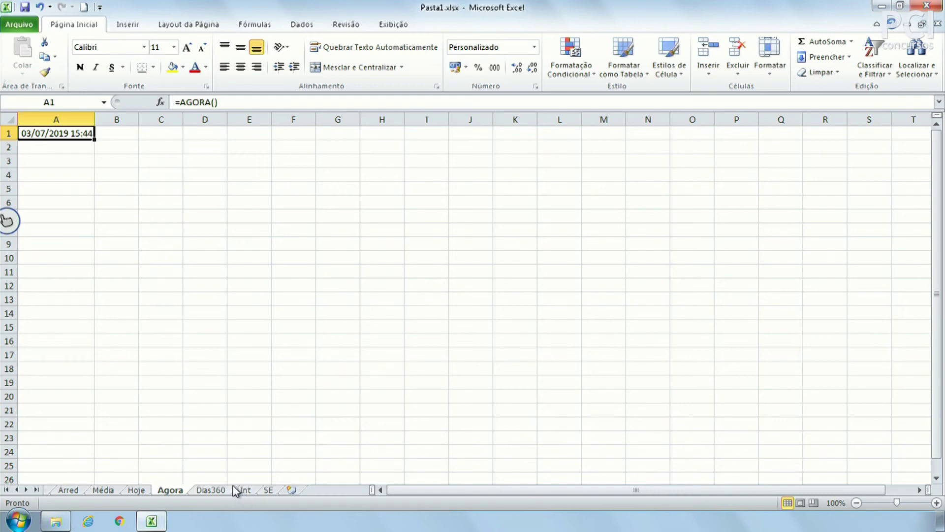
Go to the Dias360 sheet and select cell B2.
left_click(213, 492)
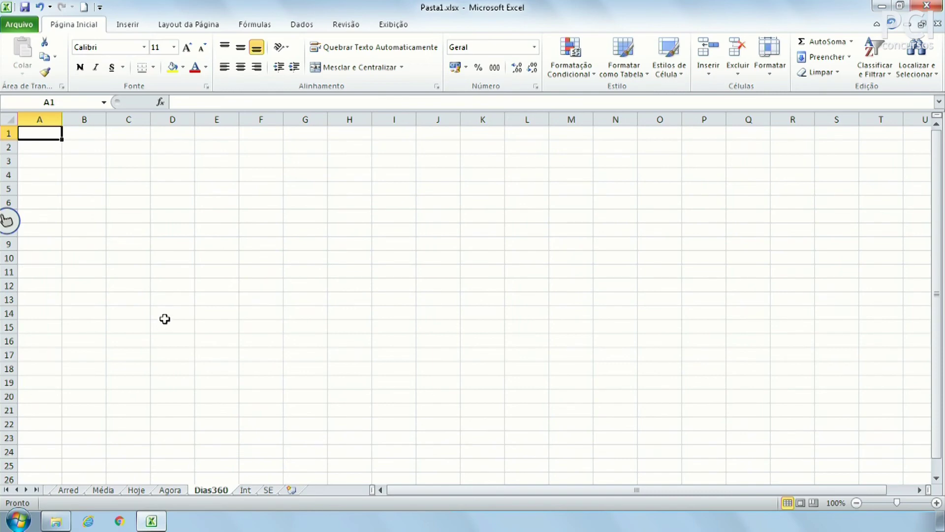
left_click(162, 192)
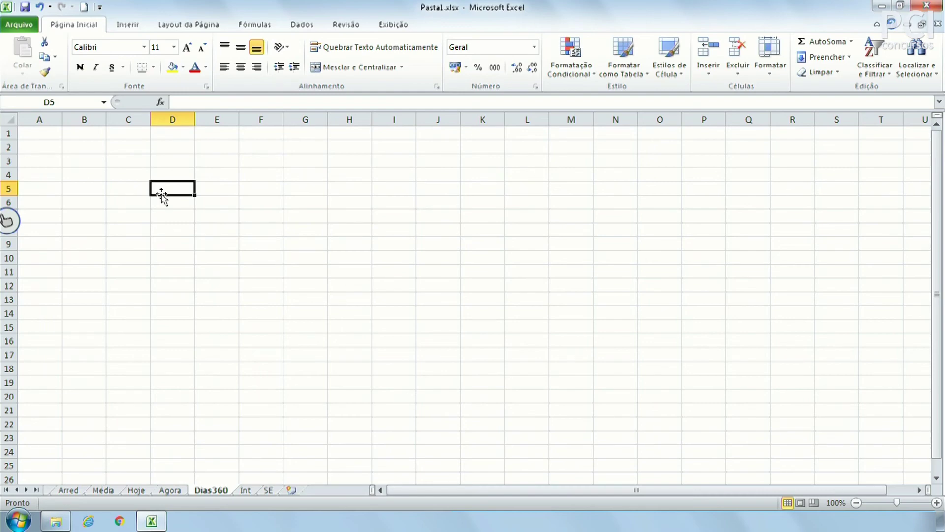
left_click(99, 143)
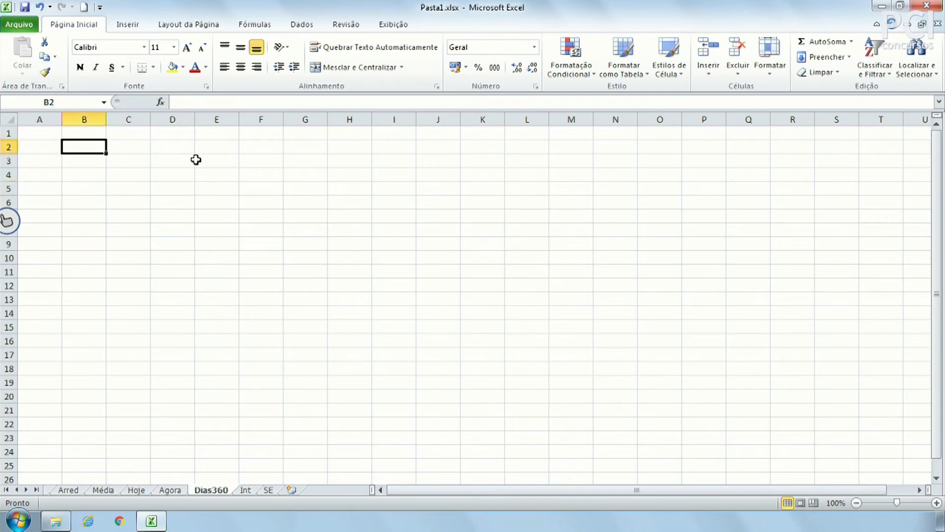
type("=DIAS")
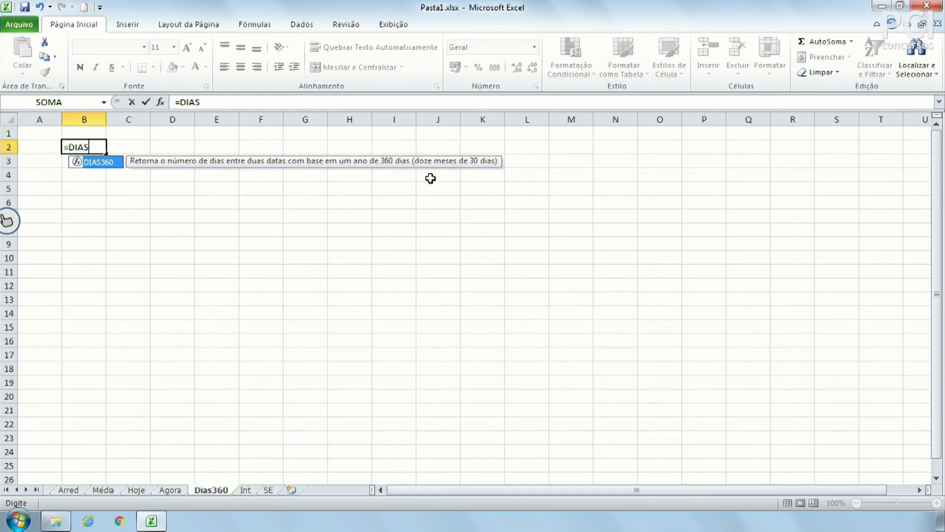
left_click(306, 243)
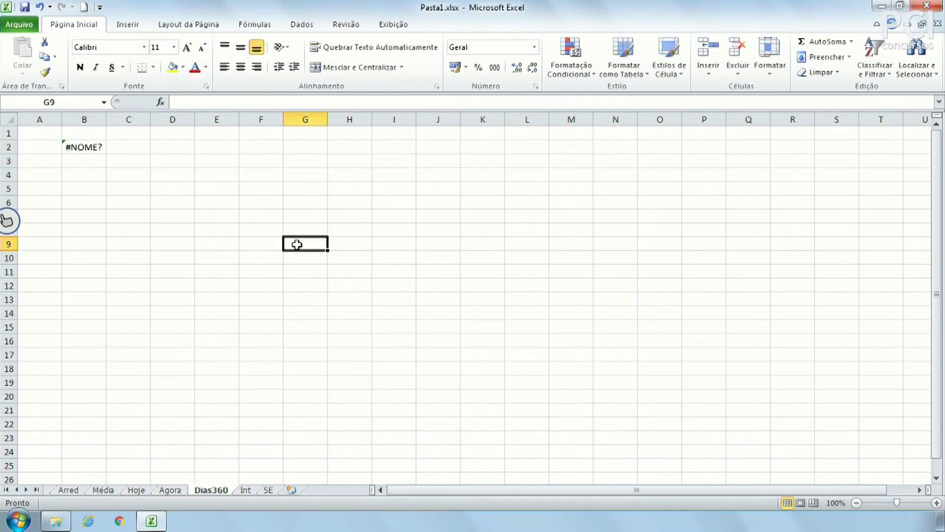
left_click(87, 147)
key("Delete")
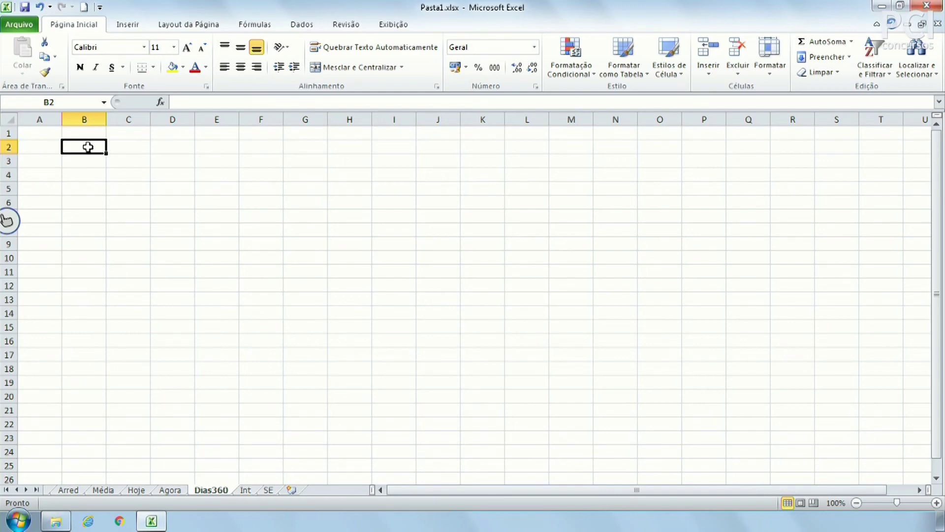
Enter =HOJE() in B2 as the start date and 25/12/2019 in B4 as the end date.
type("=HOJE")
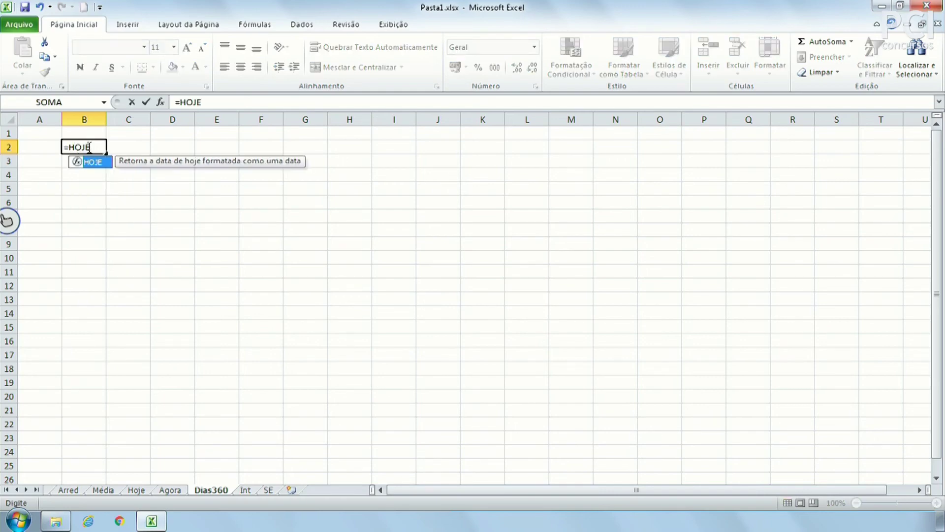
type("()")
key("Return")
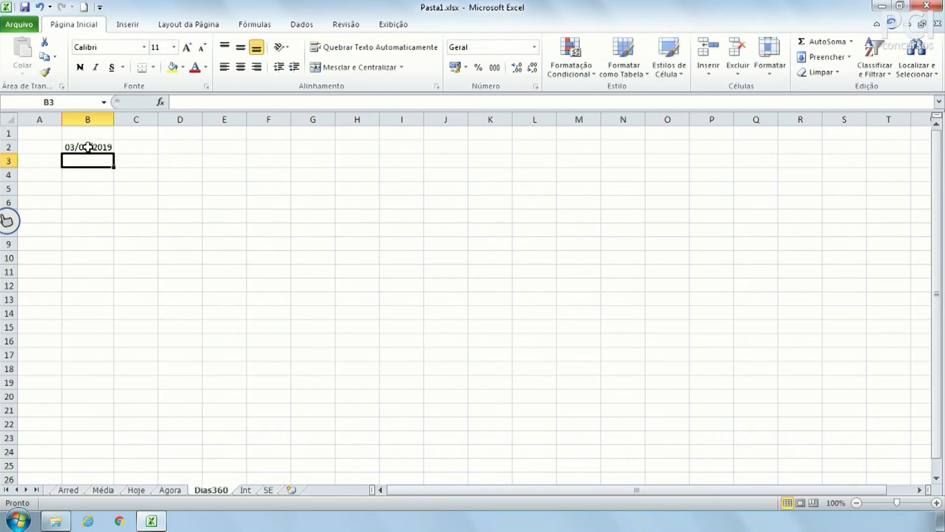
left_click(79, 176)
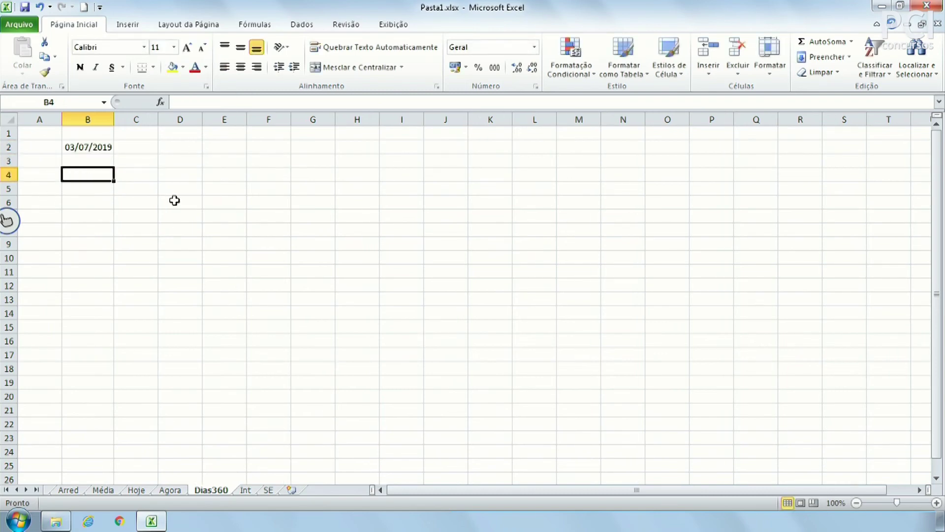
type("25/12/2019")
key("Return")
Calculate the days between the two dates in B8 with =DIAS360(B2;B4;VERDADEIRO), choosing the European method.
left_click(87, 228)
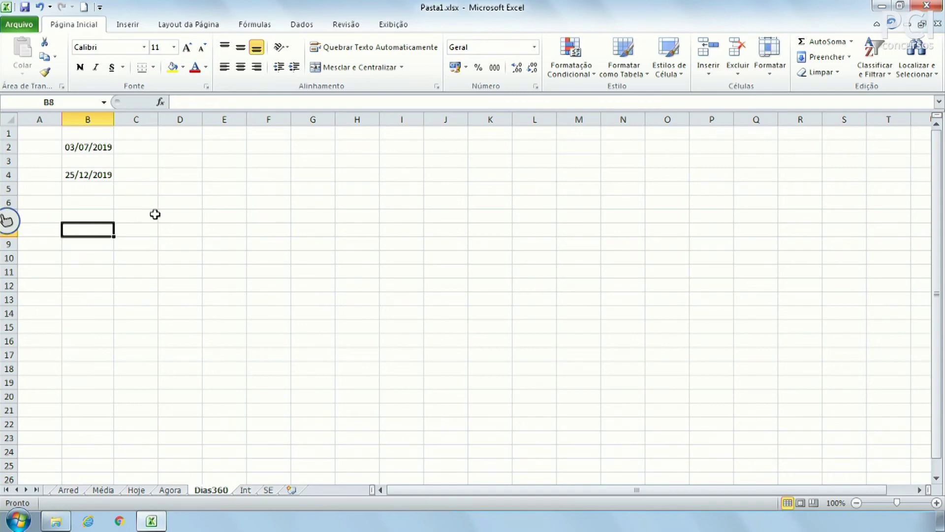
type("=DIAS")
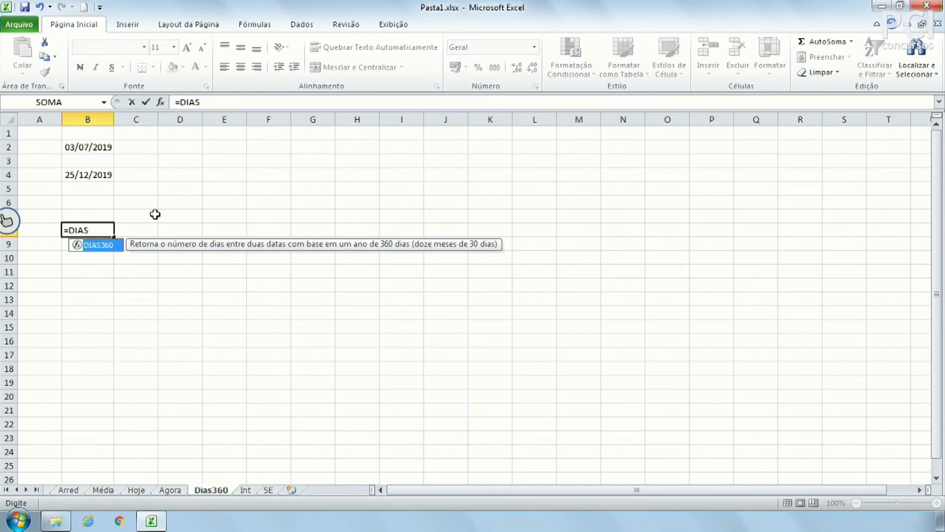
double_click(110, 244)
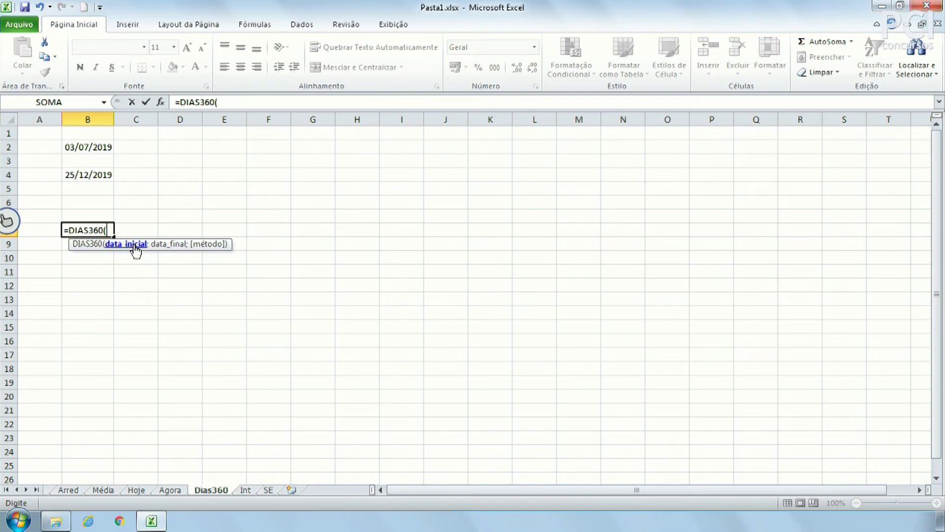
left_click(97, 146)
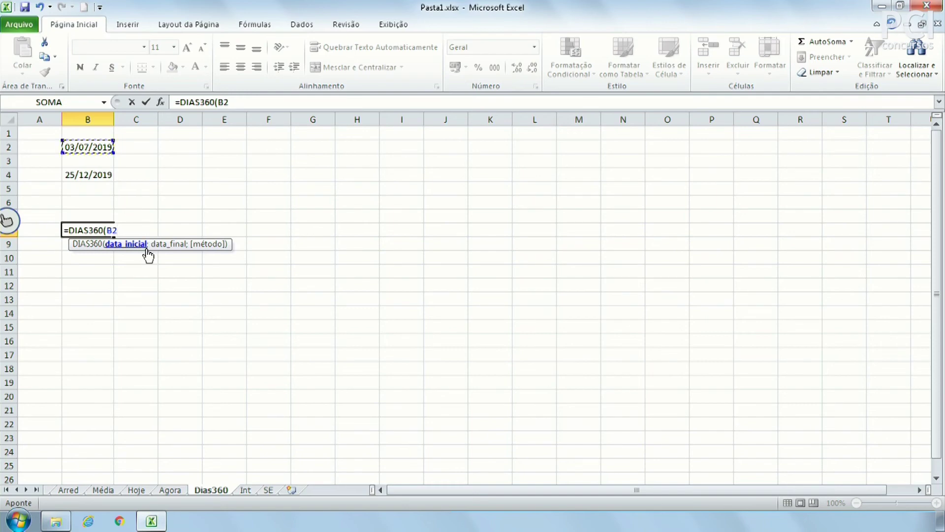
type(";")
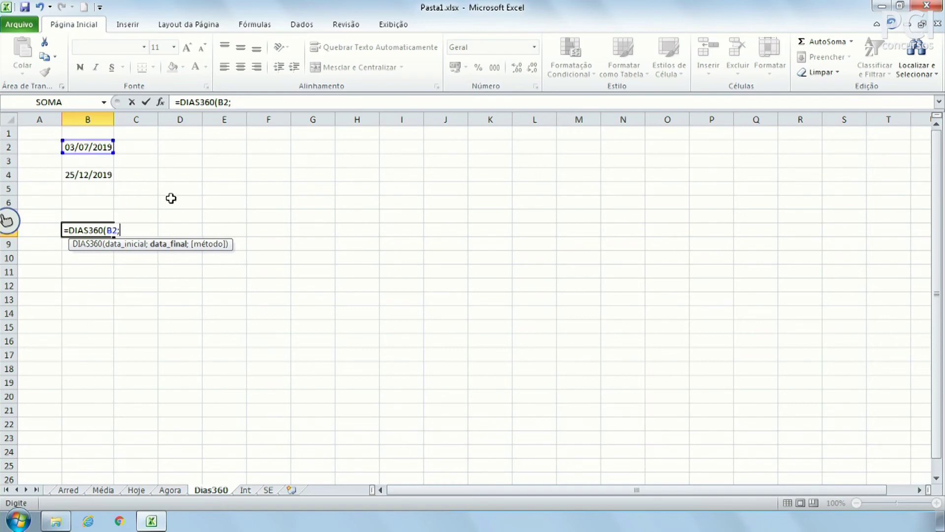
left_click(84, 175)
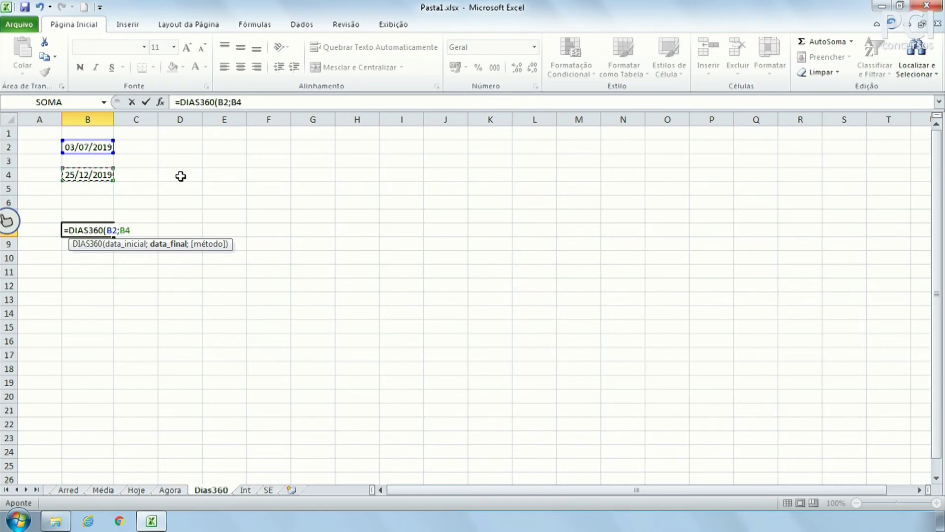
type(";")
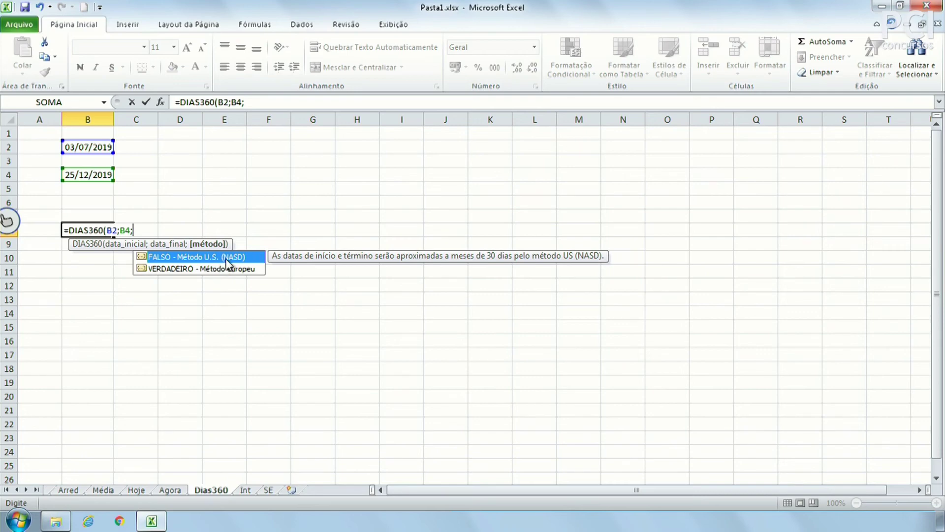
left_click(250, 271)
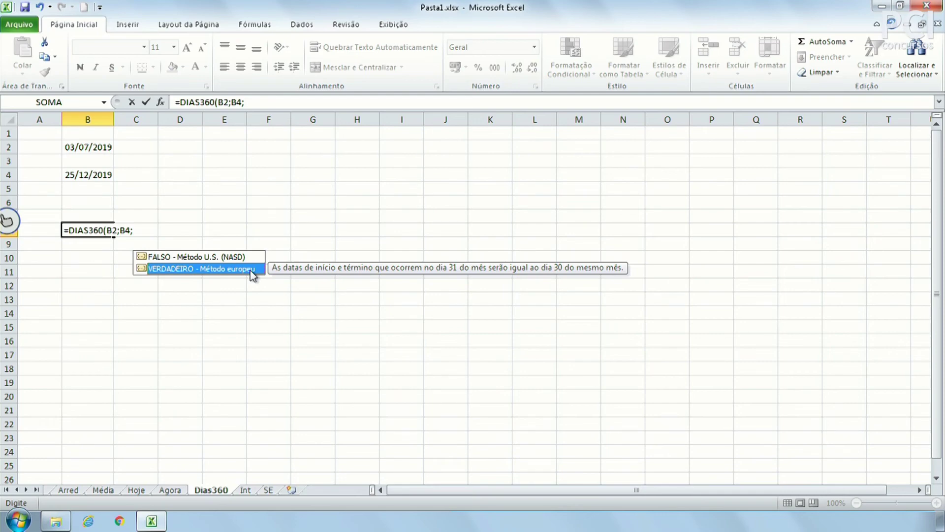
double_click(251, 269)
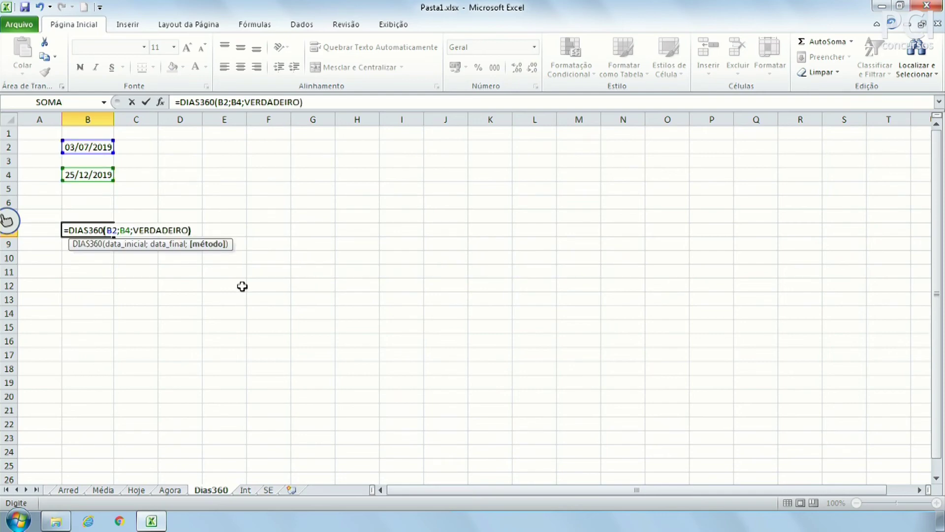
key("Return")
Add the label "dias" in C8, beside the DIAS360 result.
key("Up")
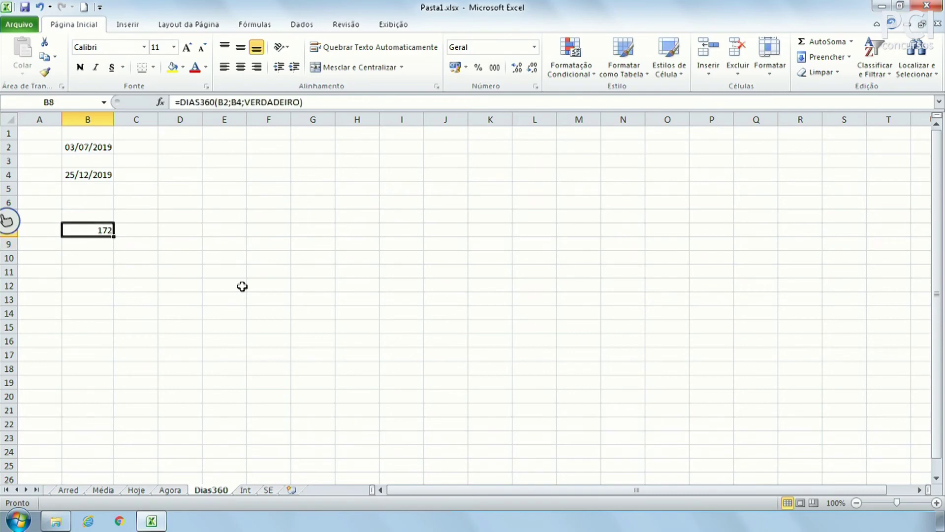
key("Right")
type("dias")
key("Return")
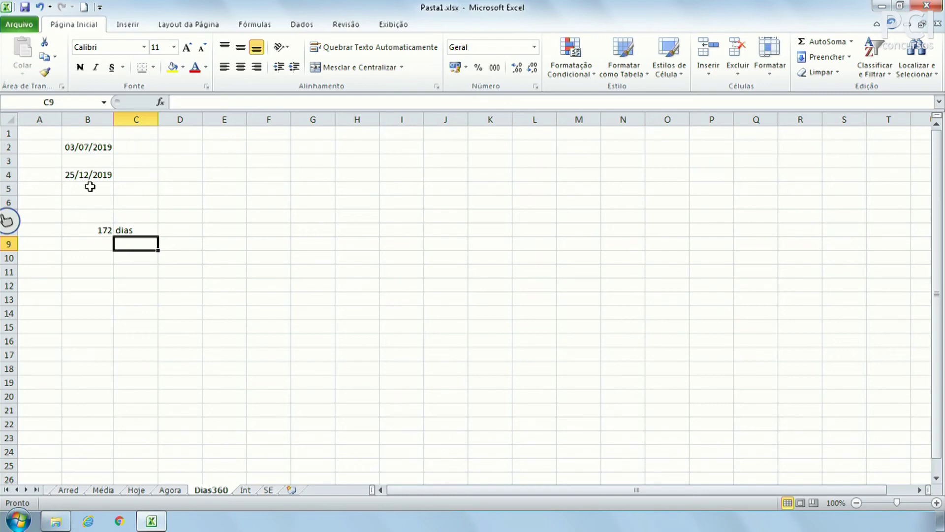
Examine the day count with its label in row 8 and the DIAS360 formula in B8.
left_click(106, 212)
left_click_drag(96, 232, 133, 229)
left_click(195, 188)
left_click(103, 229)
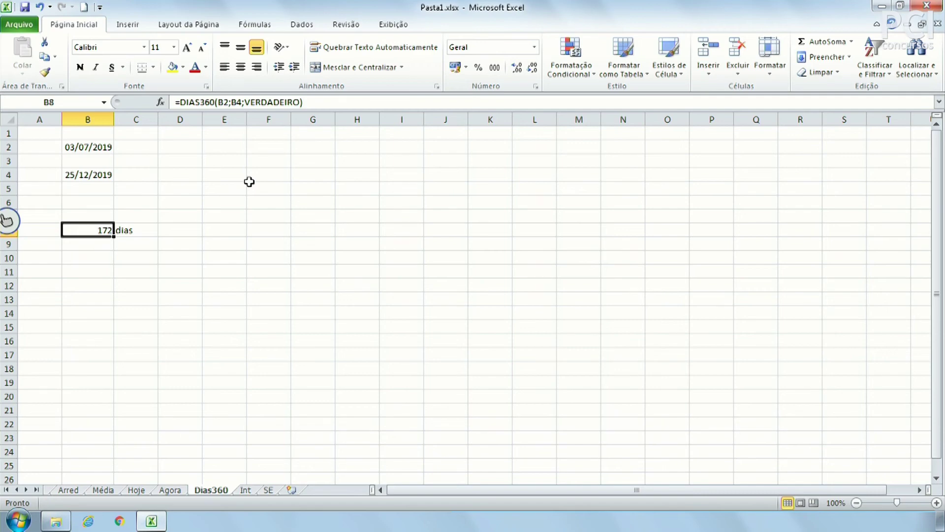
On the Int sheet, format B1 as Texto and enter =INT() there as the heading.
left_click(246, 490)
left_click(96, 132)
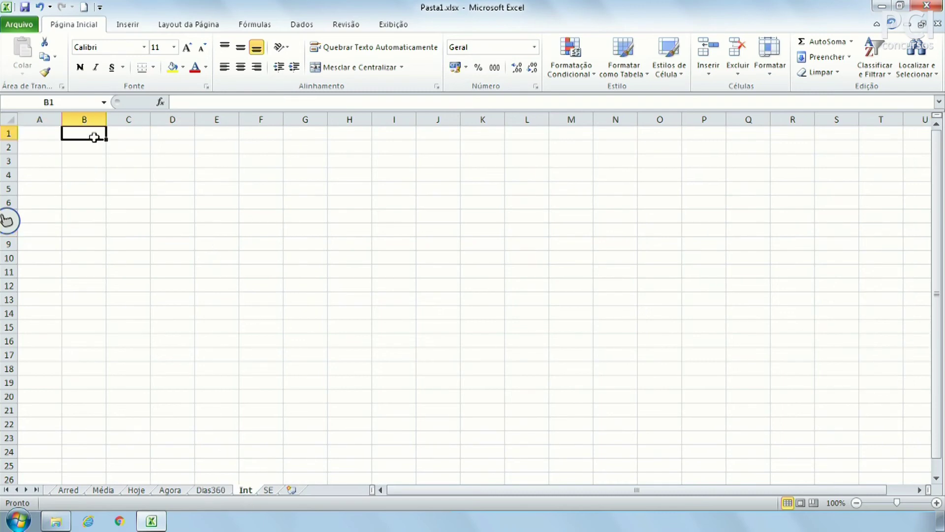
left_click(534, 48)
scroll(536, 77, "down", 1)
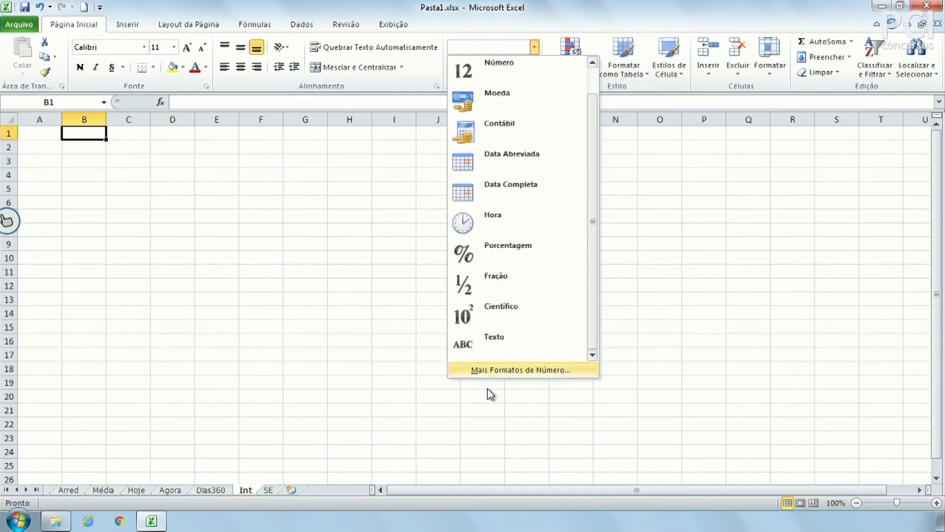
left_click(502, 350)
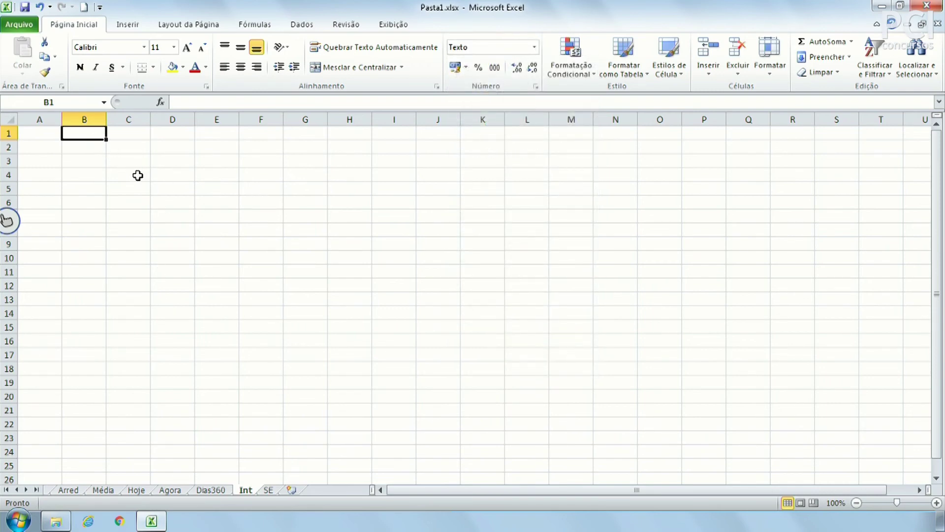
type("=INT")
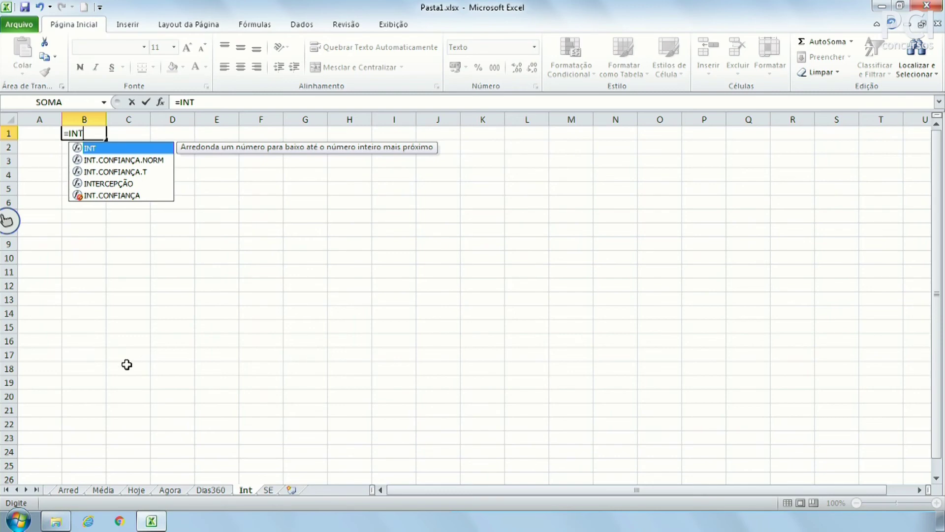
double_click(148, 151)
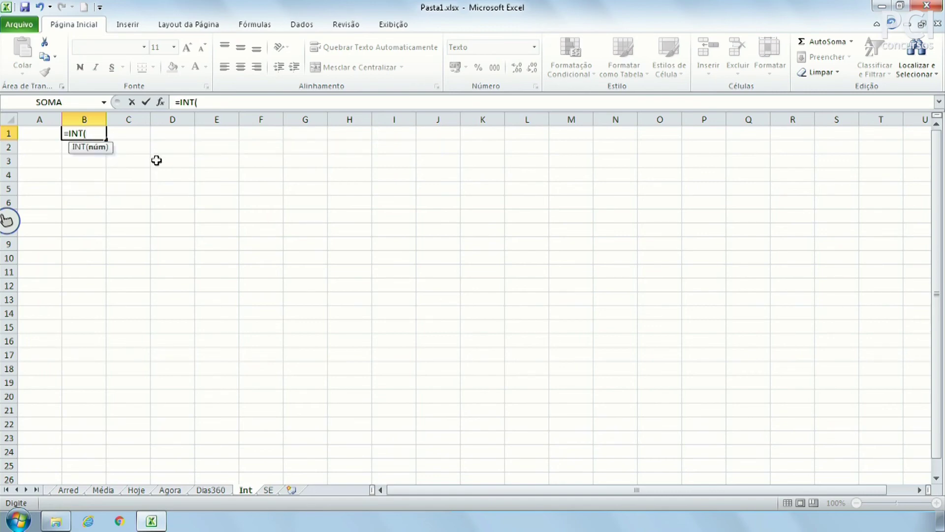
type(")")
key("Return")
key("Up")
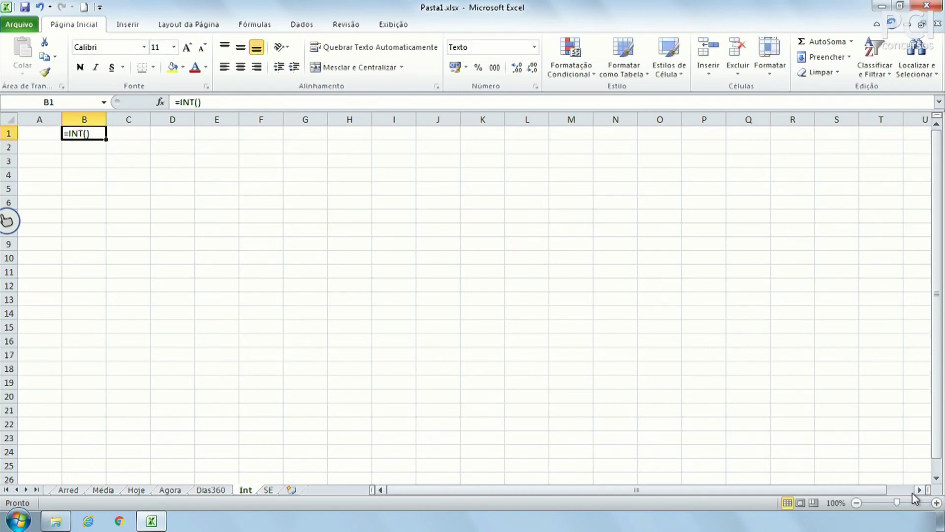
Make the =INT() heading in B1 bold.
left_click_drag(898, 502, 904, 503)
left_click(483, 333)
left_click(144, 147)
left_click(80, 67)
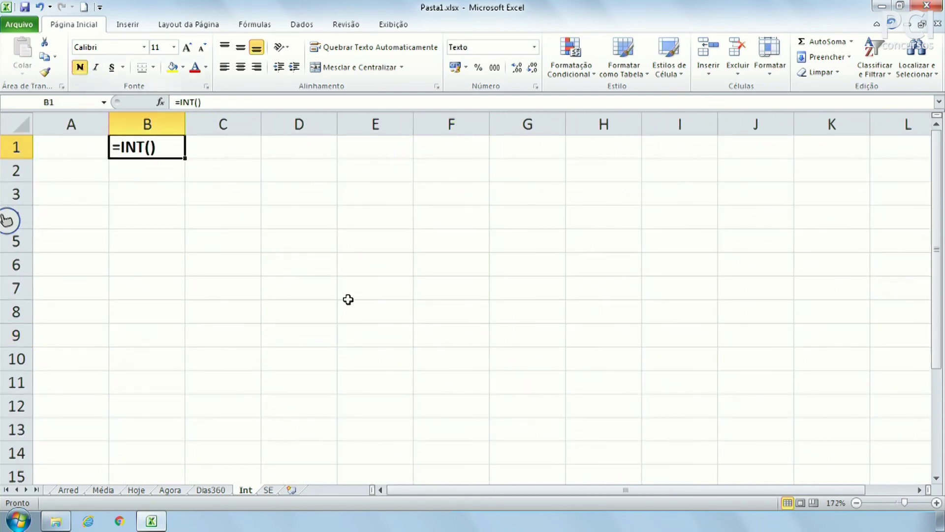
left_click(348, 300)
Copy the Item and Preço table B2:C7 from the Média sheet to B2 of the Int sheet.
left_click(105, 491)
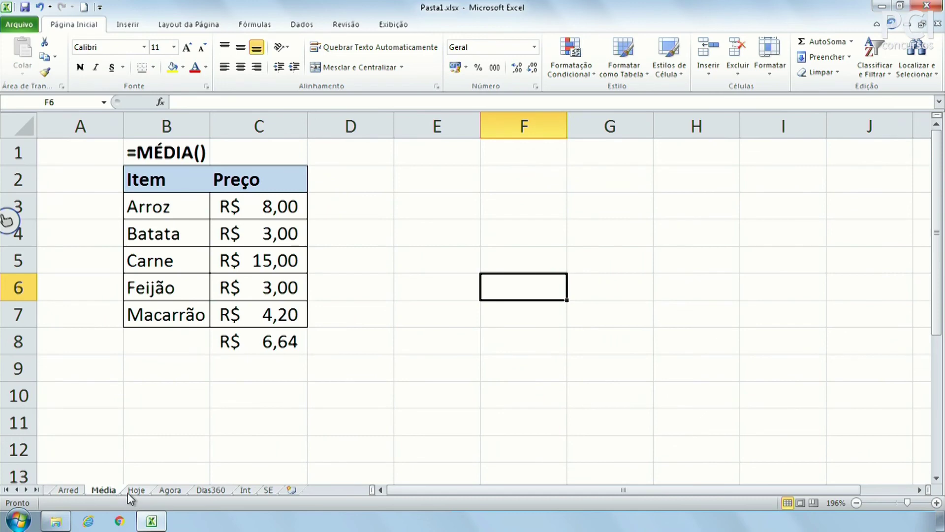
left_click_drag(183, 186, 295, 315)
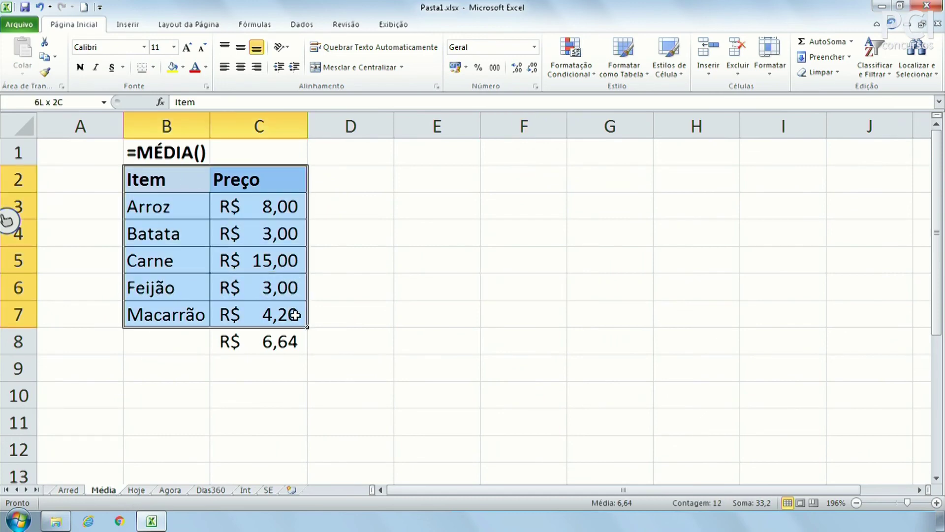
key("ctrl+c")
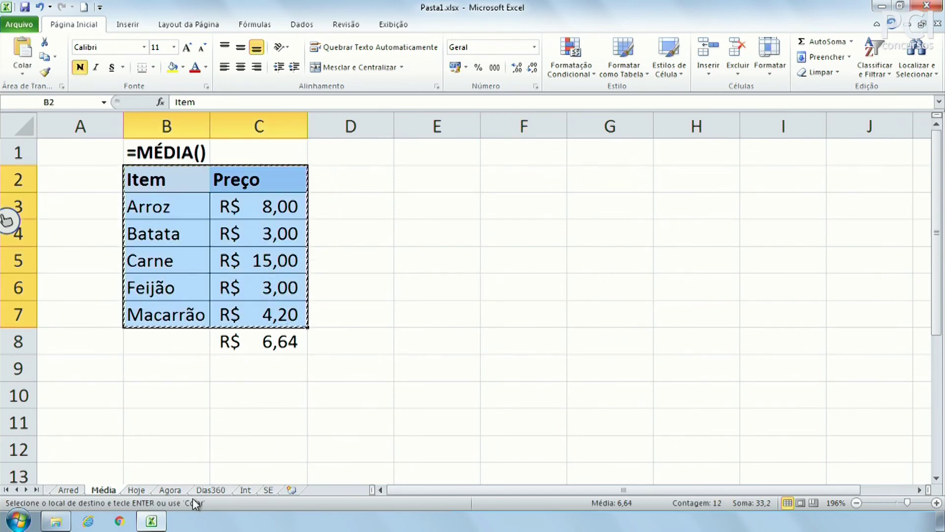
left_click(246, 490)
left_click(127, 172)
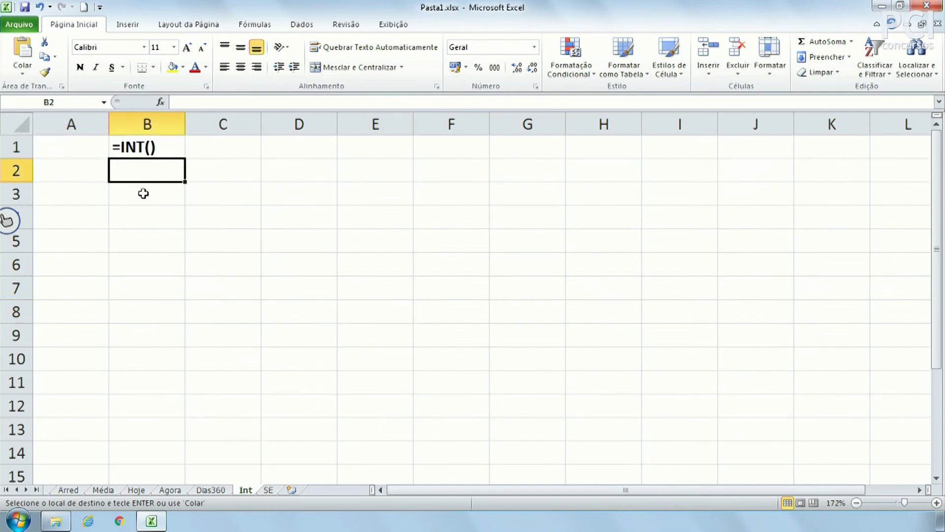
key("ctrl+v")
left_click(336, 384)
Total the prices C3:C7 in C8 with AutoSoma and widen column C slightly.
left_click_drag(197, 193, 201, 288)
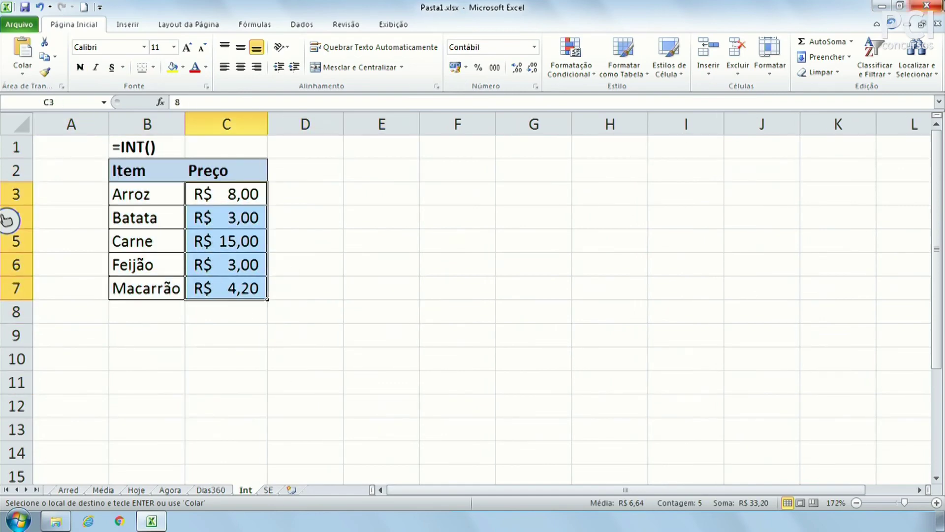
left_click(824, 41)
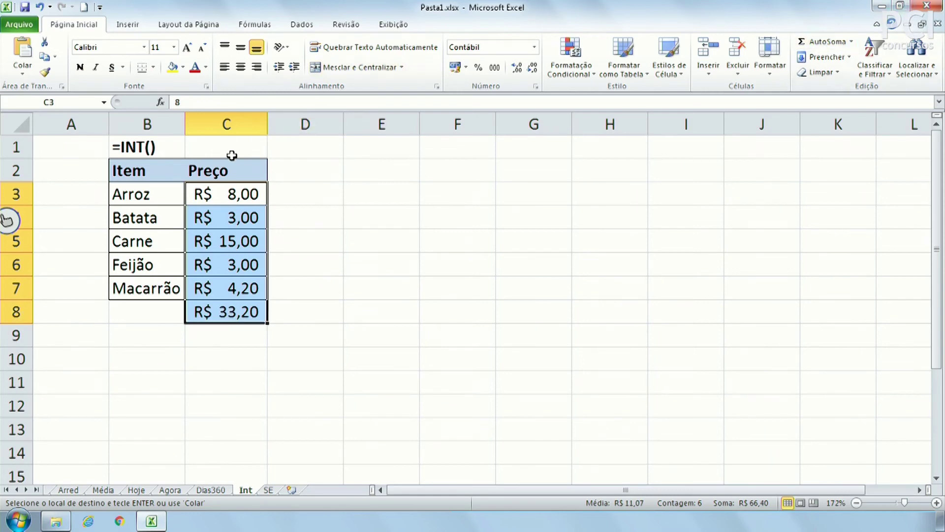
left_click_drag(267, 124, 276, 124)
left_click(354, 199)
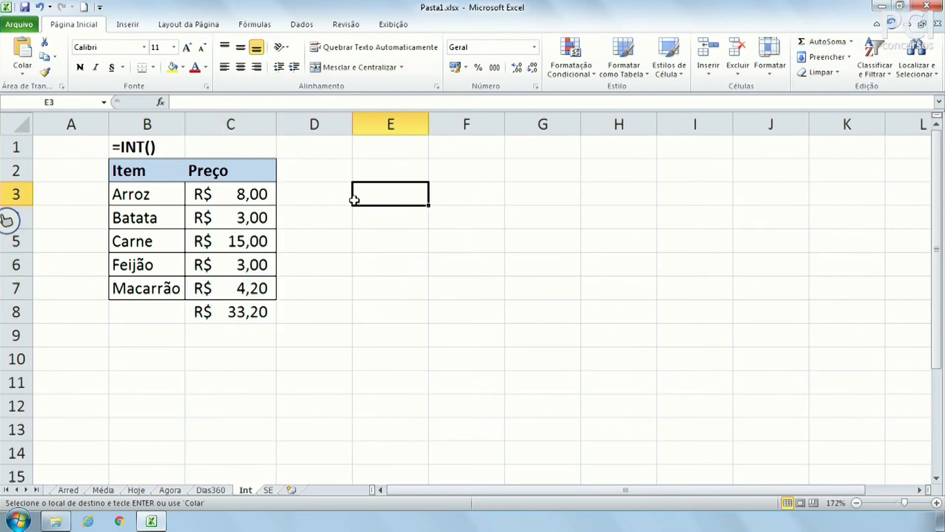
Enter =INT(C8) in C10 to reduce the price total to its integer part.
left_click(143, 357)
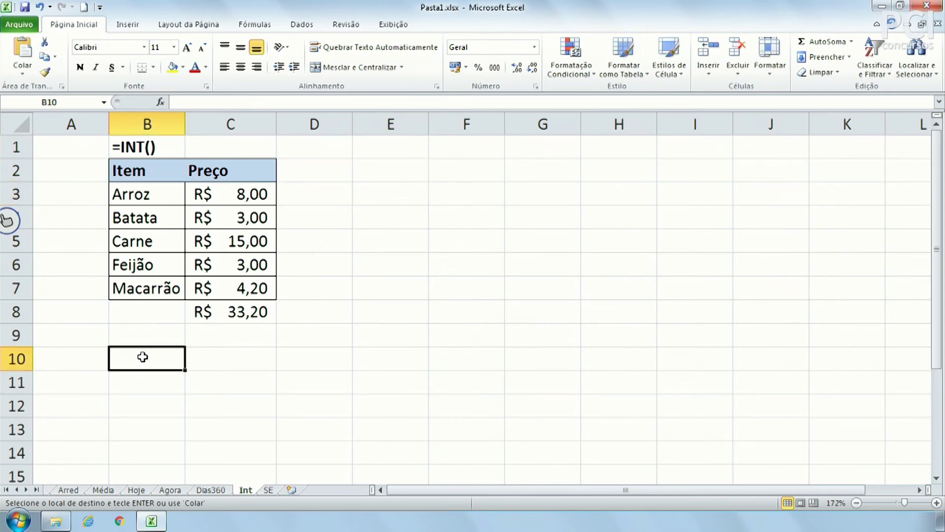
key("Right")
type("=")
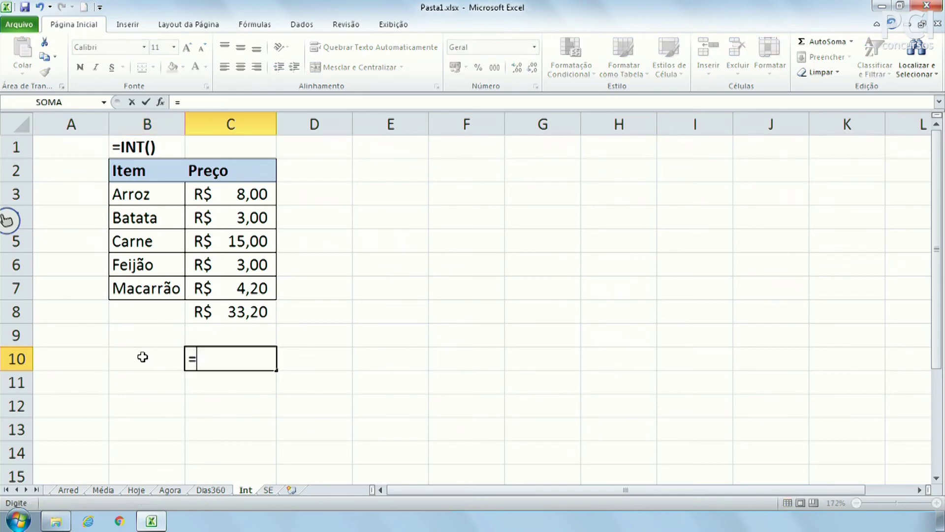
type("IN")
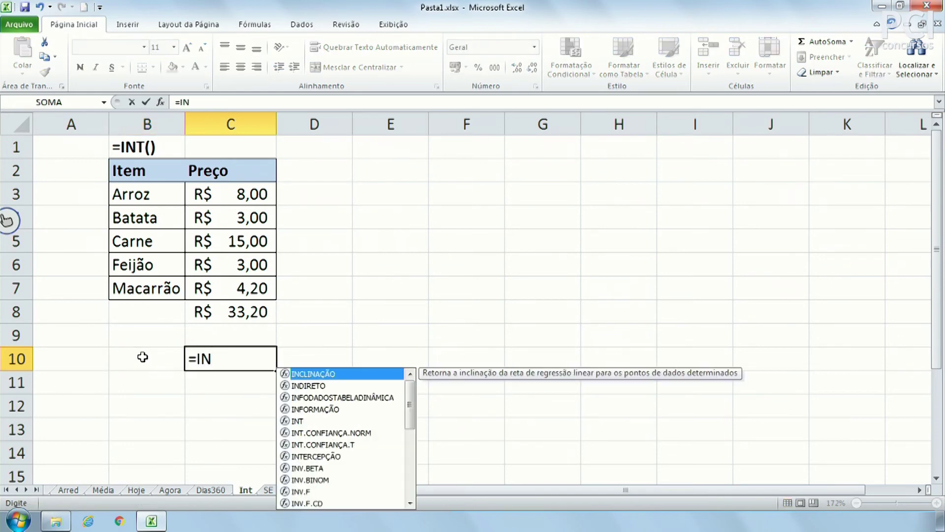
type("T")
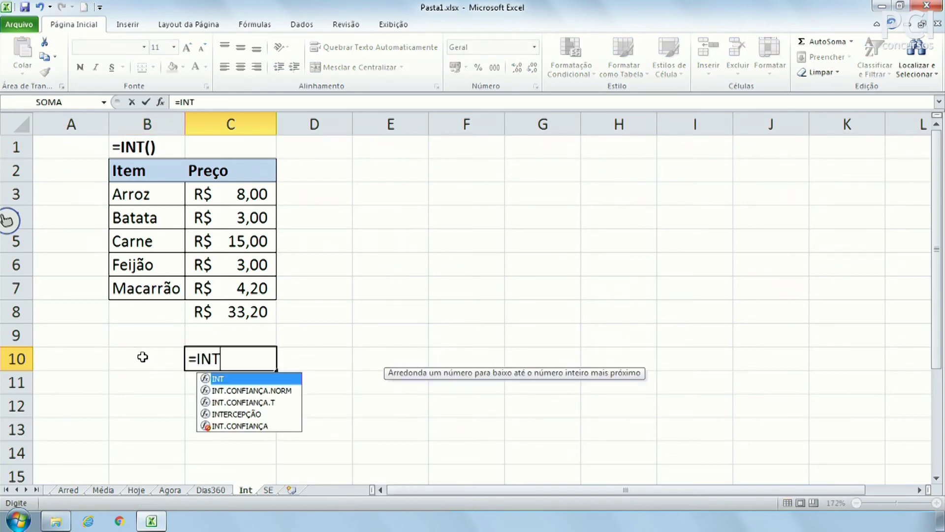
double_click(220, 379)
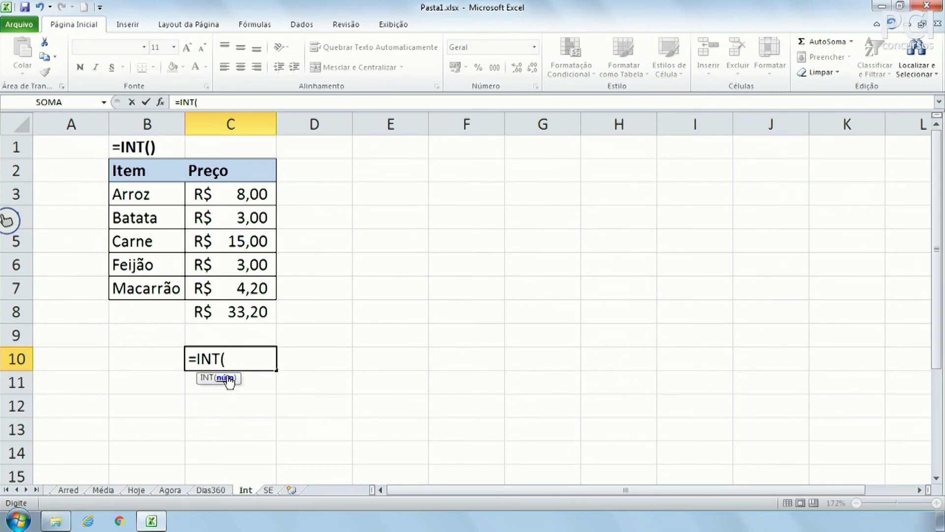
left_click(251, 312)
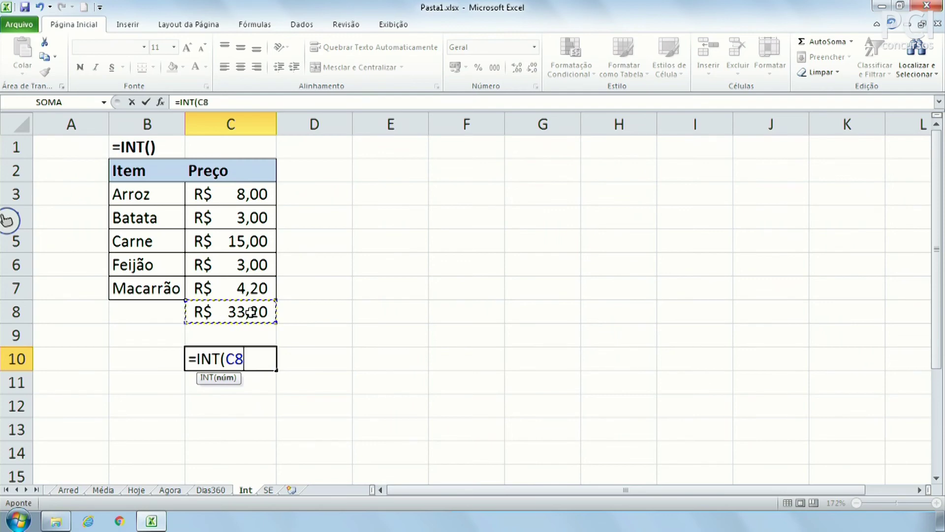
key("Return")
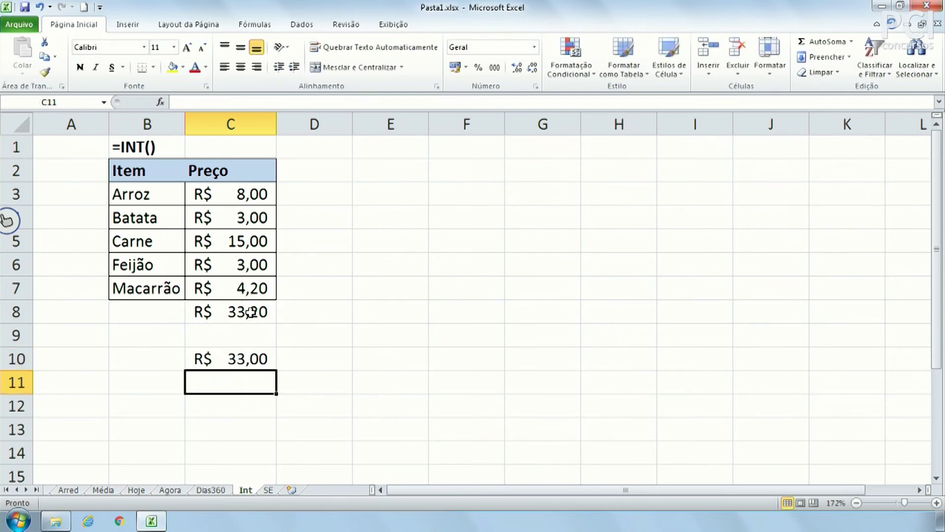
key("Up")
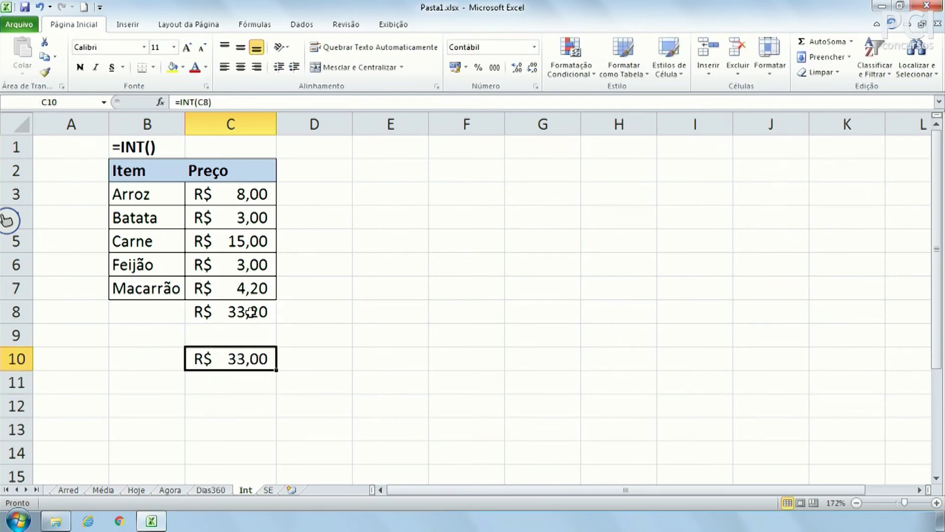
left_click(366, 360)
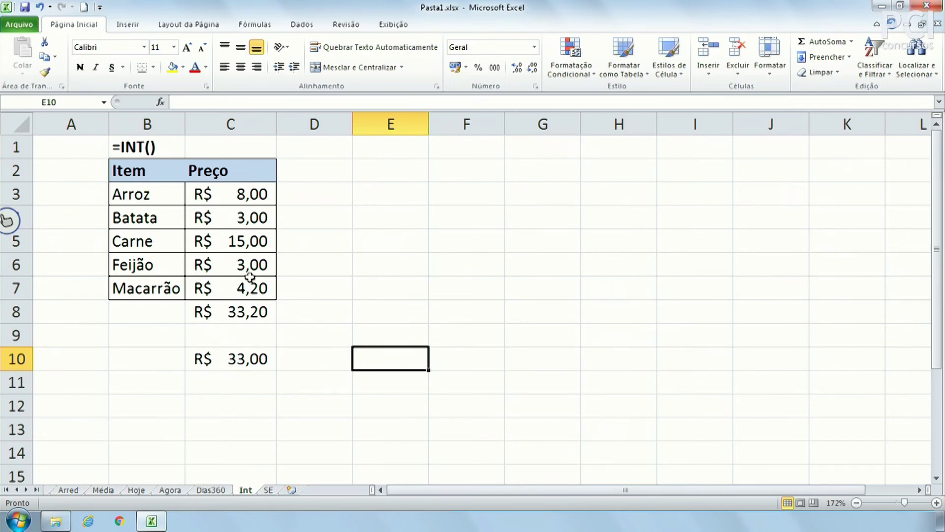
Change the price of Carne in C5 to 14,3 and check the total in C8 against the INT formula in C10.
left_click(256, 243)
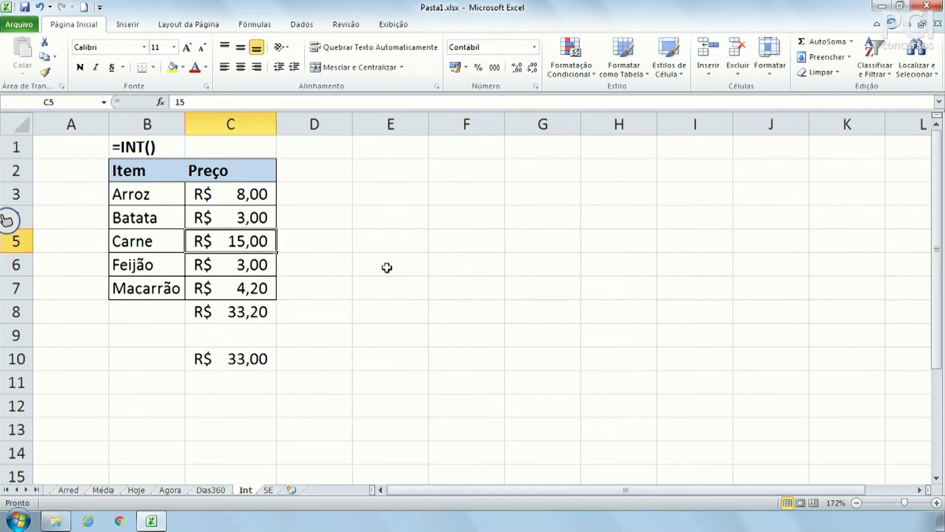
type("14,63")
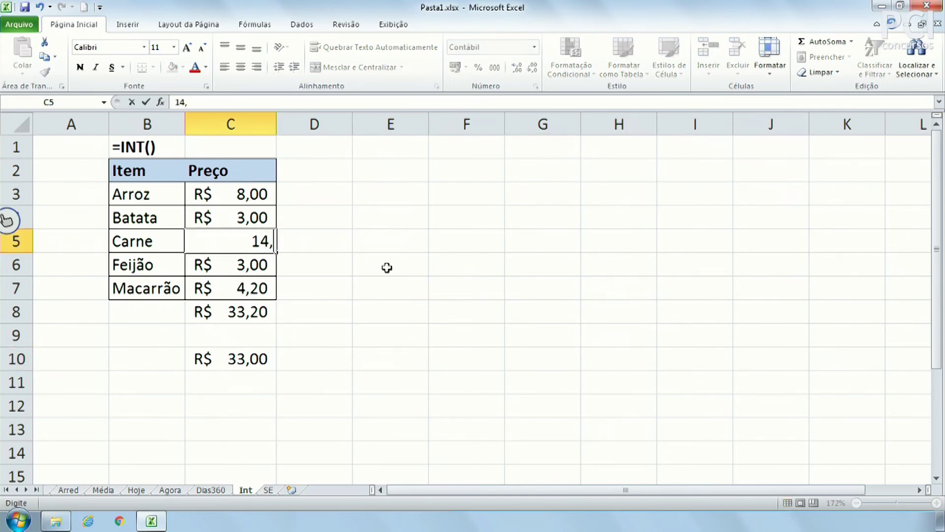
key("BackSpace")
key("BackSpace")
type("3")
key("Return")
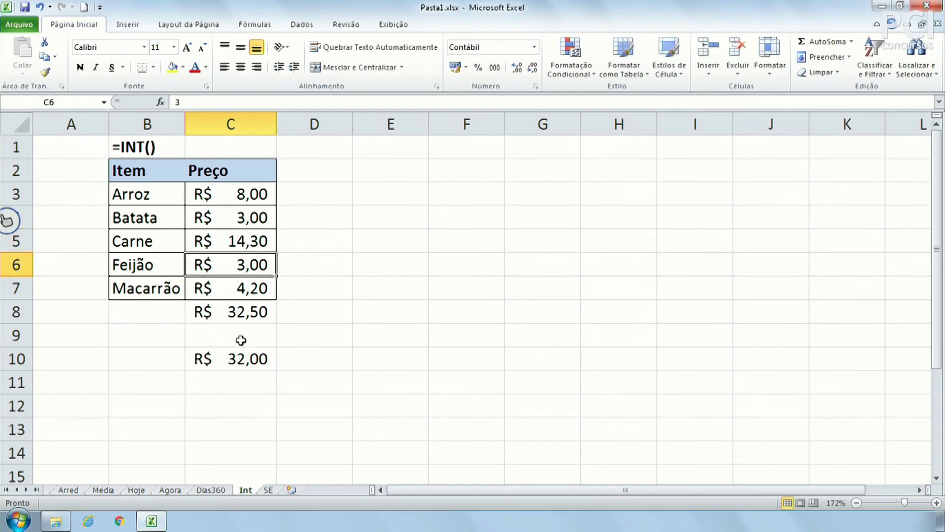
left_click(250, 309)
left_click(249, 365)
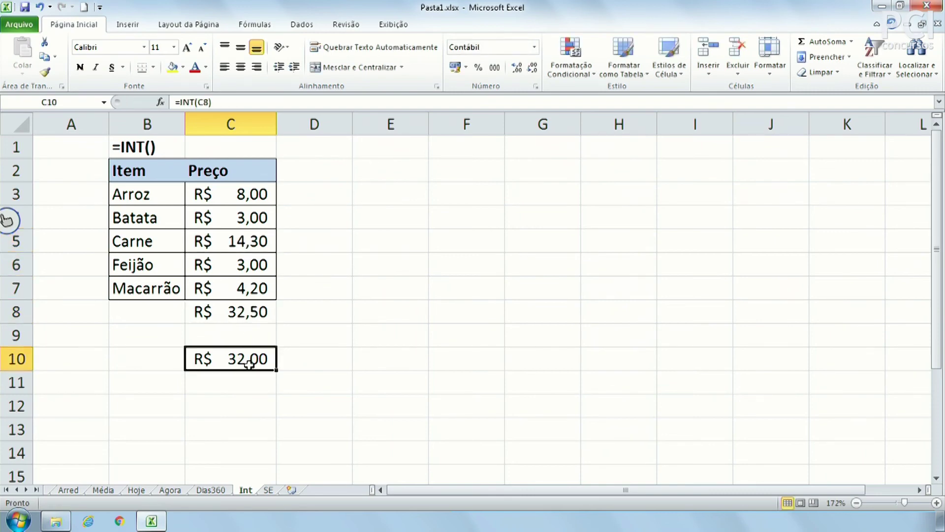
left_click(399, 365)
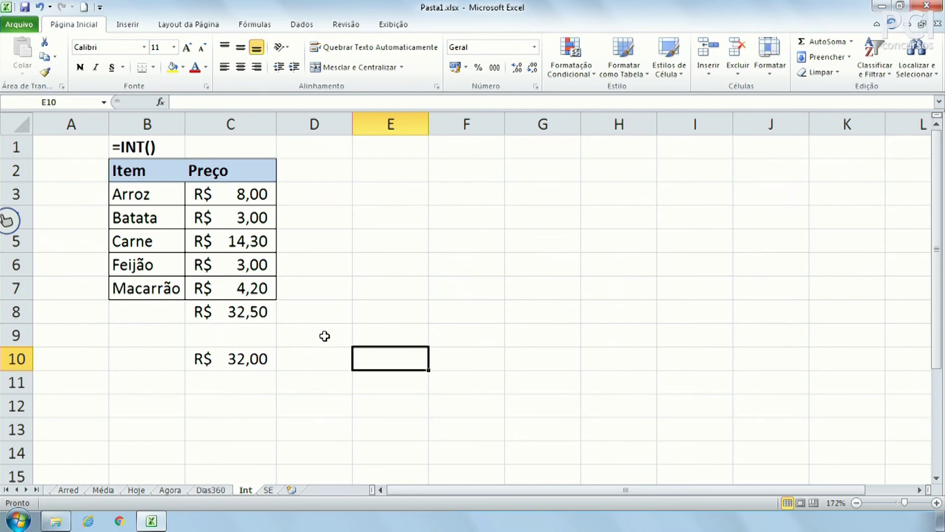
Enter the decimal number 1,56654 in F4 as a second INT example.
left_click(483, 226)
type("1,566.89")
key("BackSpace")
key("BackSpace")
key("BackSpace")
key("BackSpace")
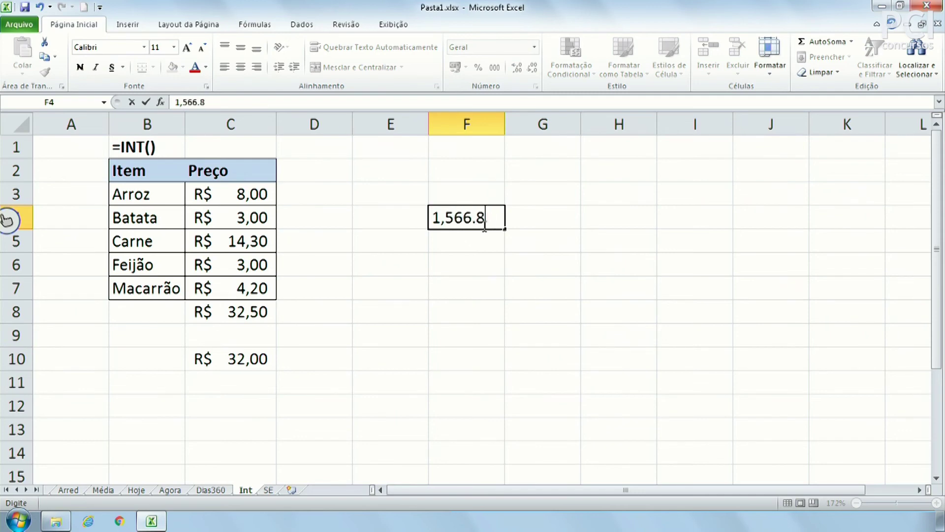
type("654")
key("Return")
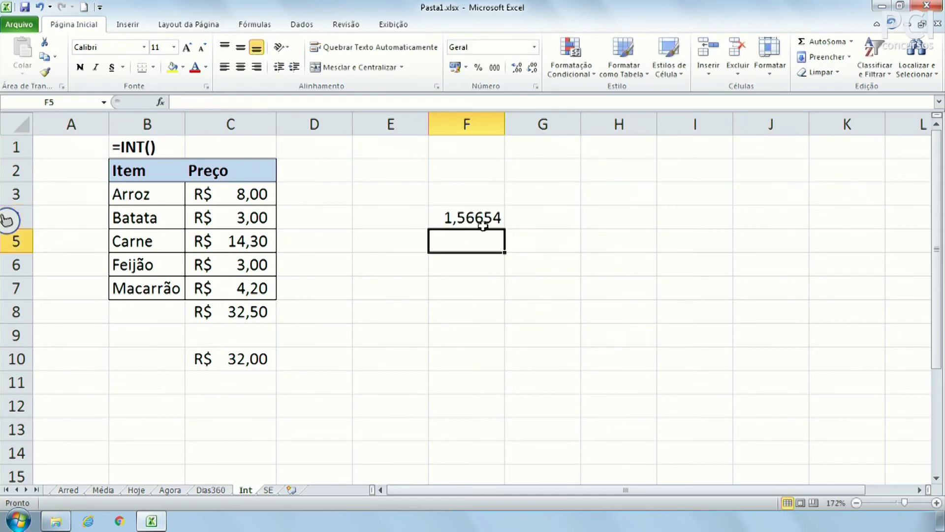
Enter =INT(F4) in F5 to get the integer part of the number above.
type("=ION")
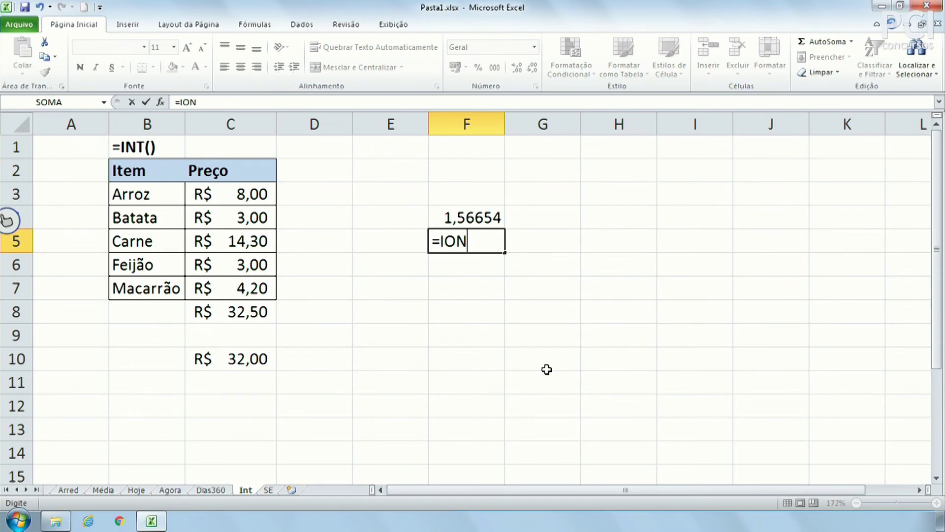
key("BackSpace")
key("BackSpace")
key("BackSpace")
type("INT")
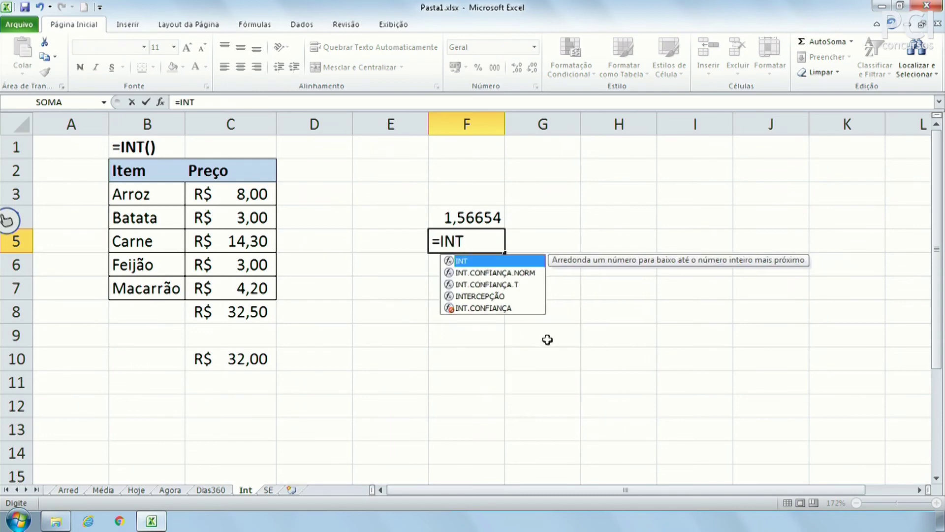
double_click(503, 260)
left_click(458, 217)
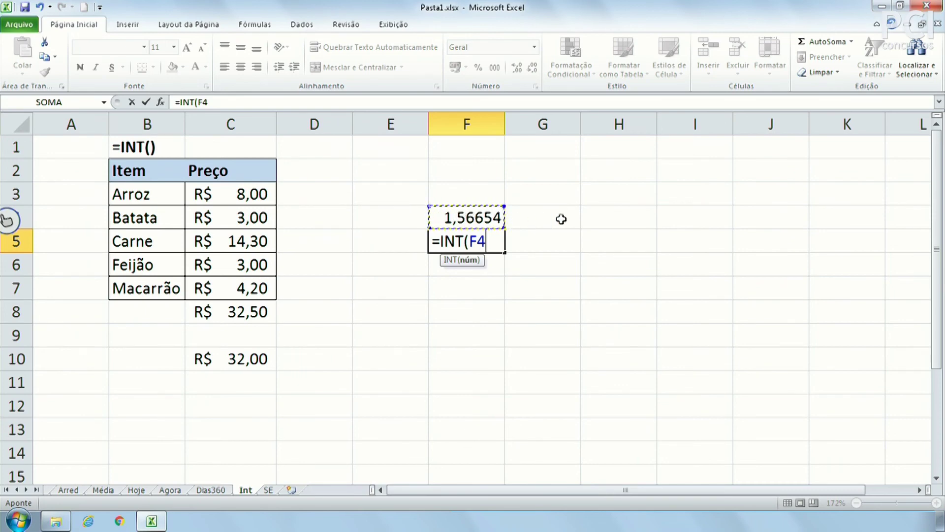
type(")")
key("Return")
key("Up")
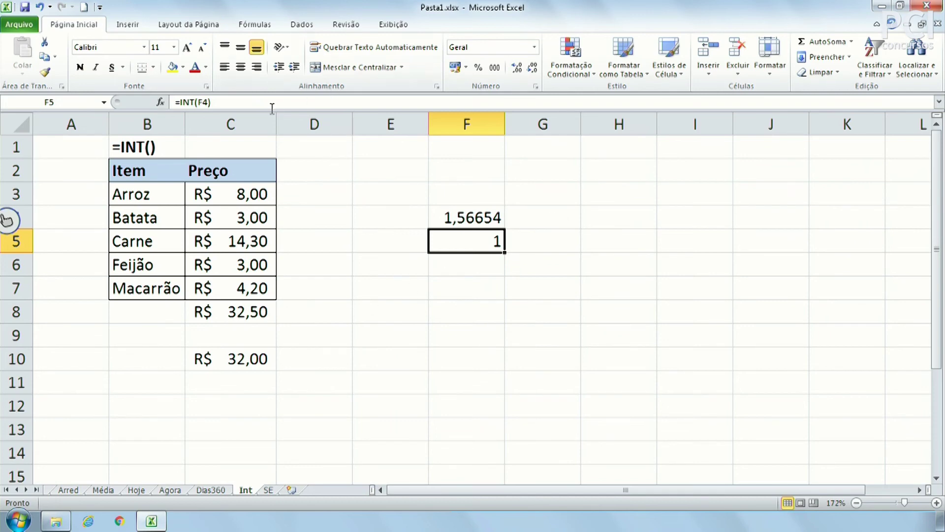
left_click(462, 293)
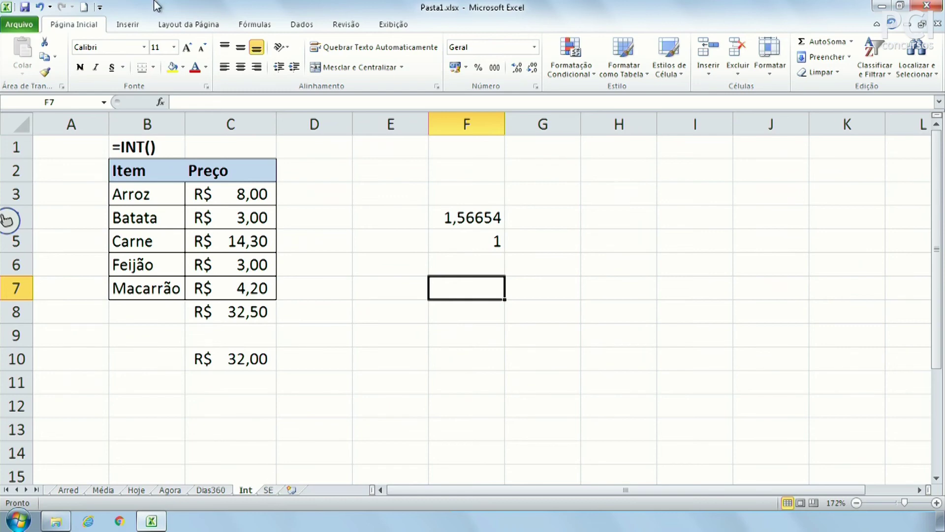
Copy the Item and Preço table with its total from the Int sheet to B2 of the SE sheet and fit column C's width.
left_click_drag(152, 165, 231, 315)
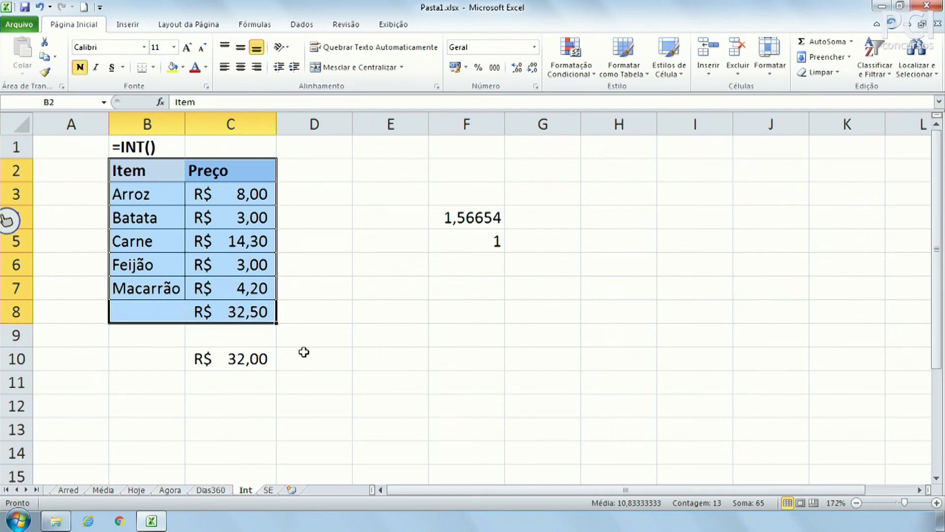
key("ctrl+c")
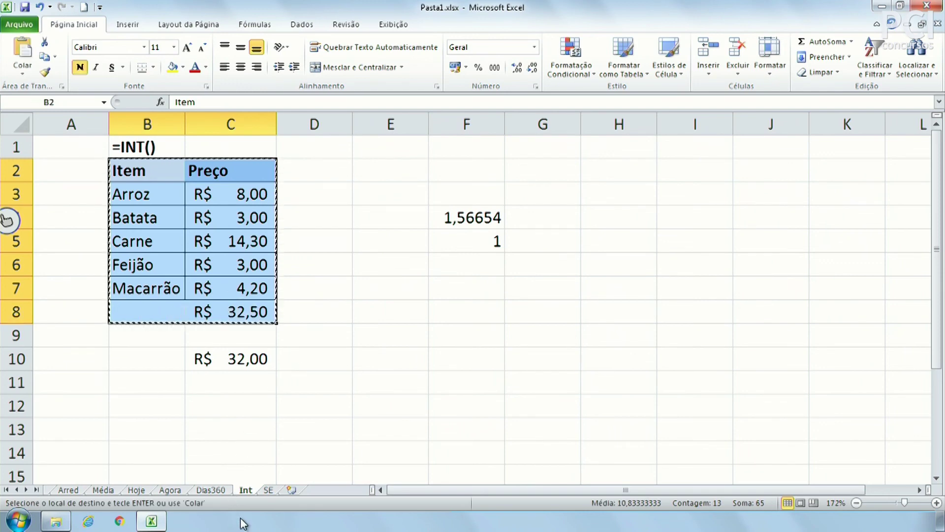
left_click(269, 490)
left_click(74, 146)
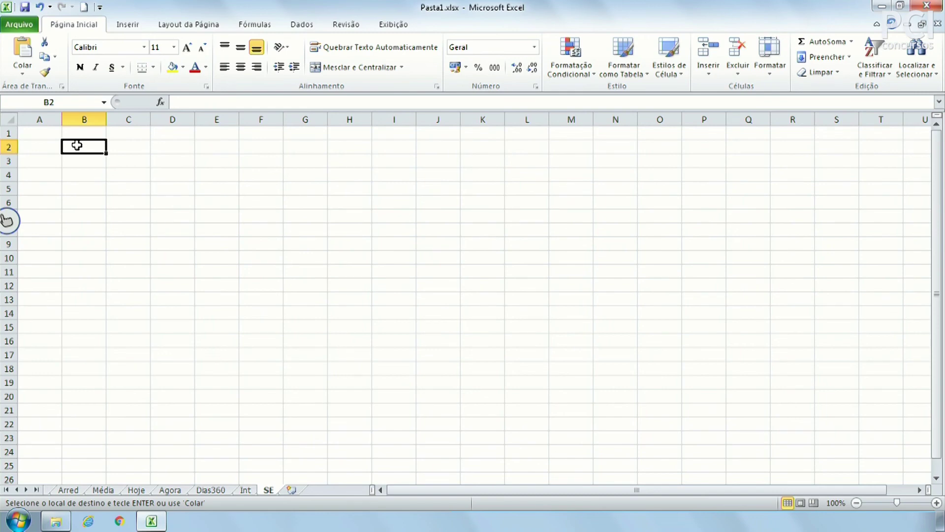
key("ctrl+v")
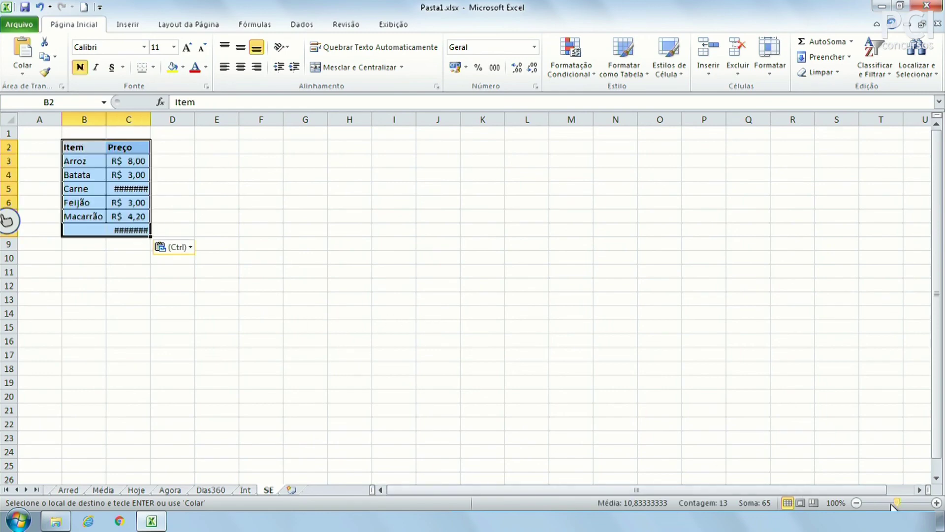
left_click_drag(897, 502, 906, 502)
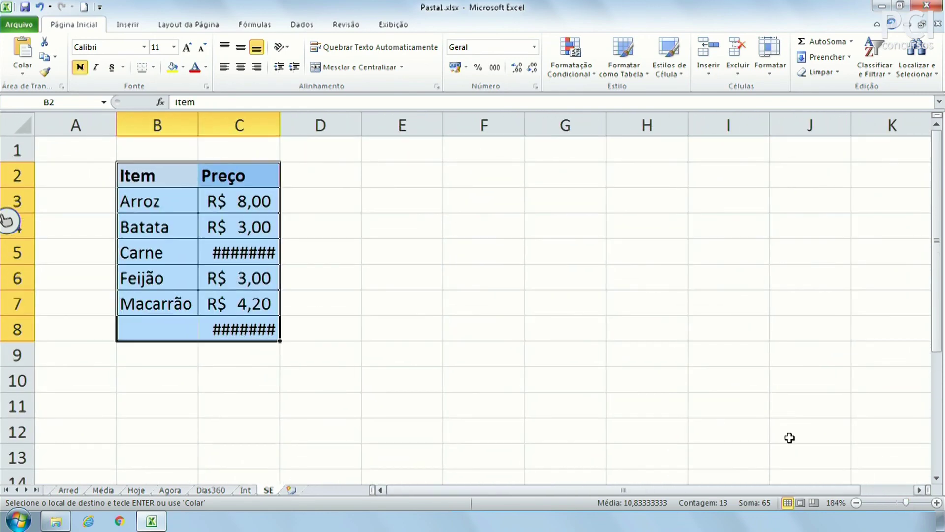
double_click(281, 129)
left_click(331, 159)
left_click(140, 151)
type("+")
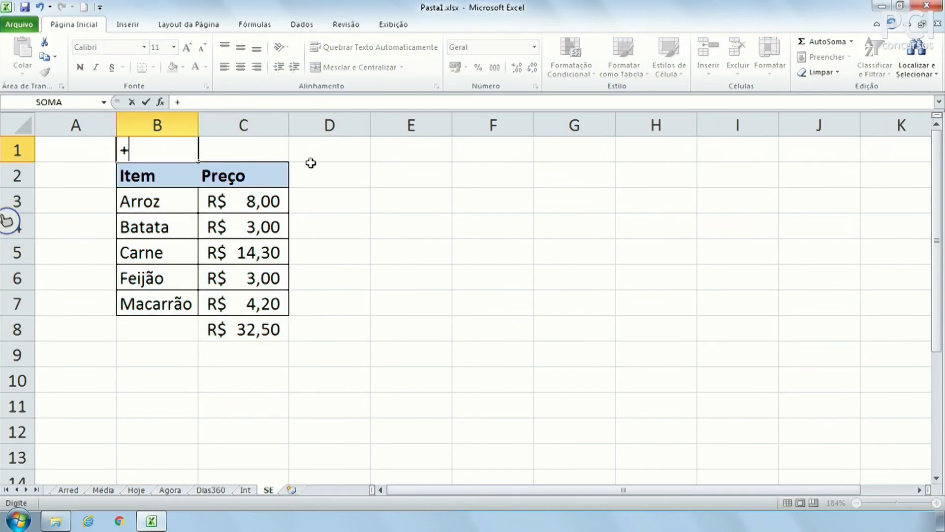
type("=S")
key("BackSpace")
key("BackSpace")
key("BackSpace")
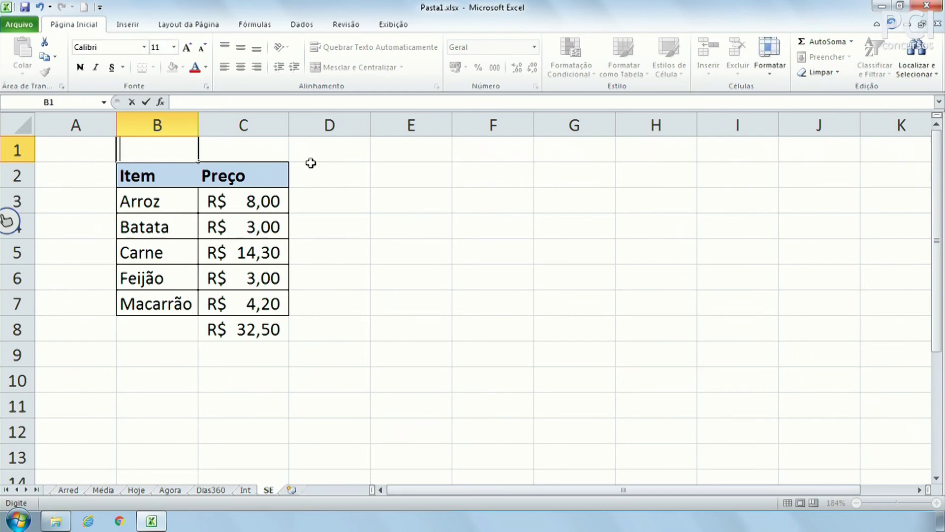
type("=SE()")
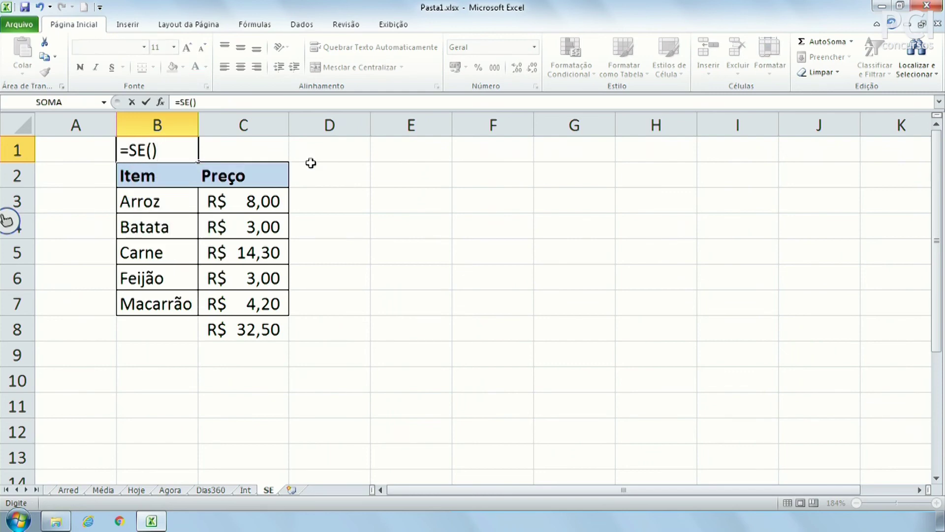
key("Return")
key("Return")
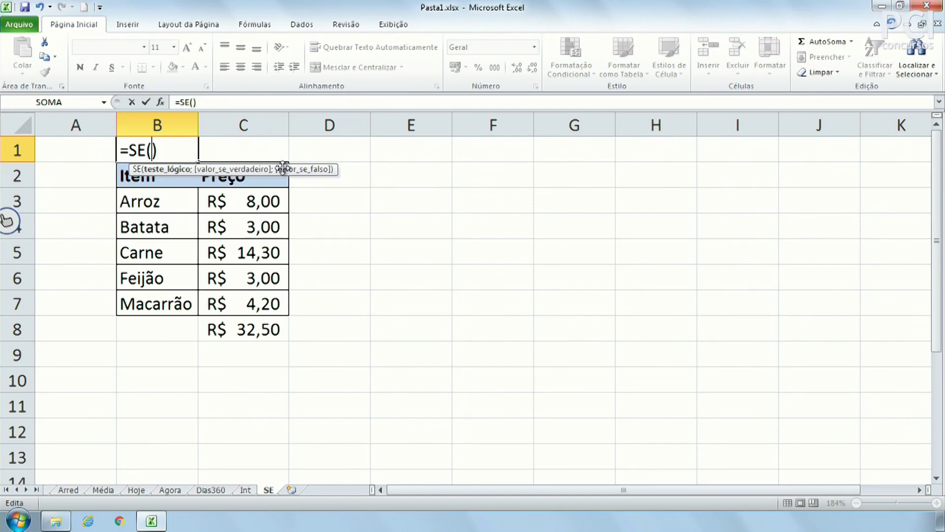
key("Escape")
Format cell B1 as Texto and enter the bold title =SE() above the table.
left_click(535, 47)
scroll(492, 164, "down", 1)
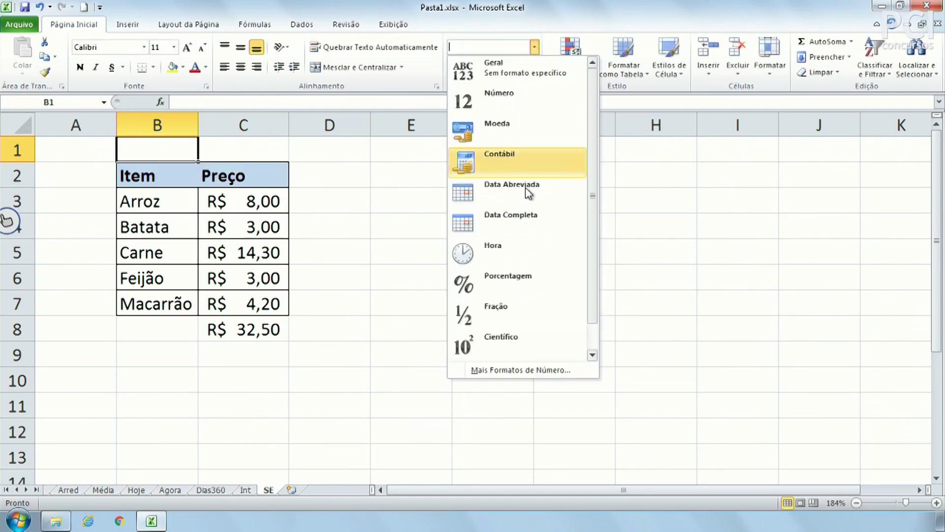
left_click(511, 338)
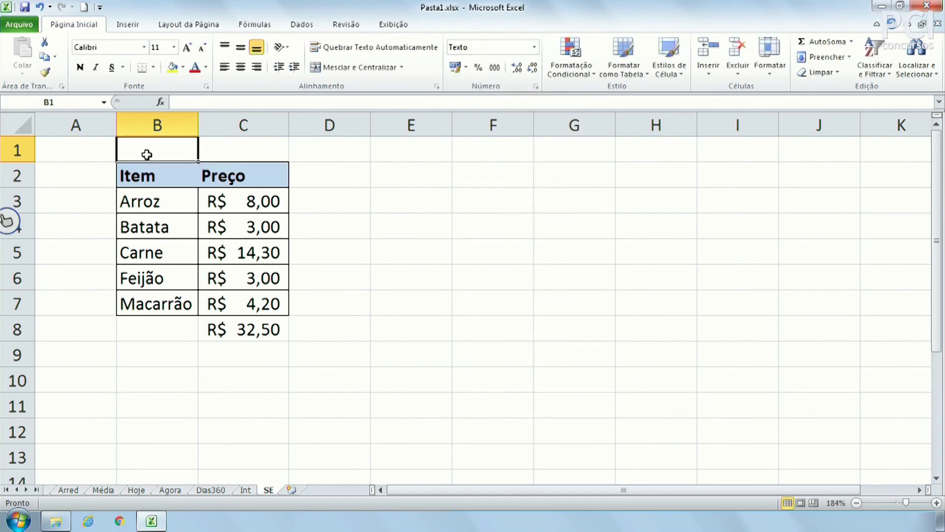
type("=SE()")
key("Return")
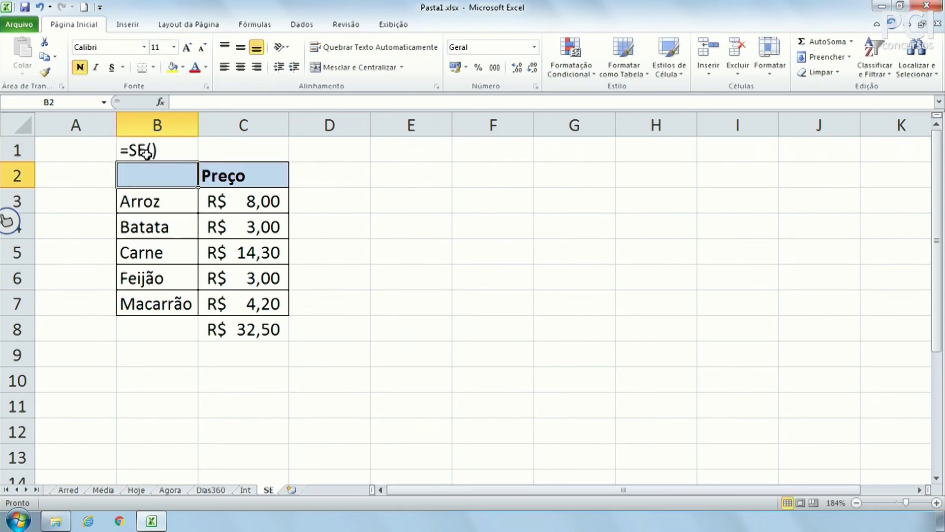
left_click(146, 153)
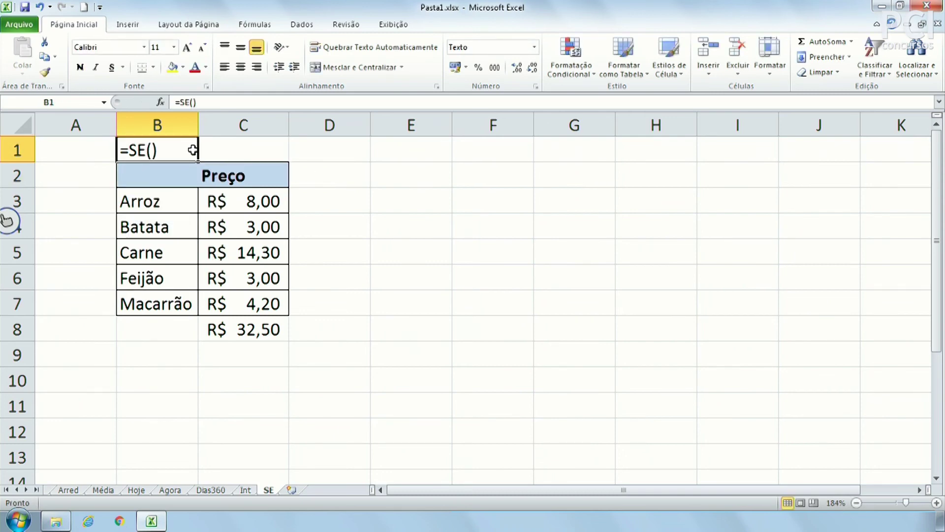
left_click(80, 67)
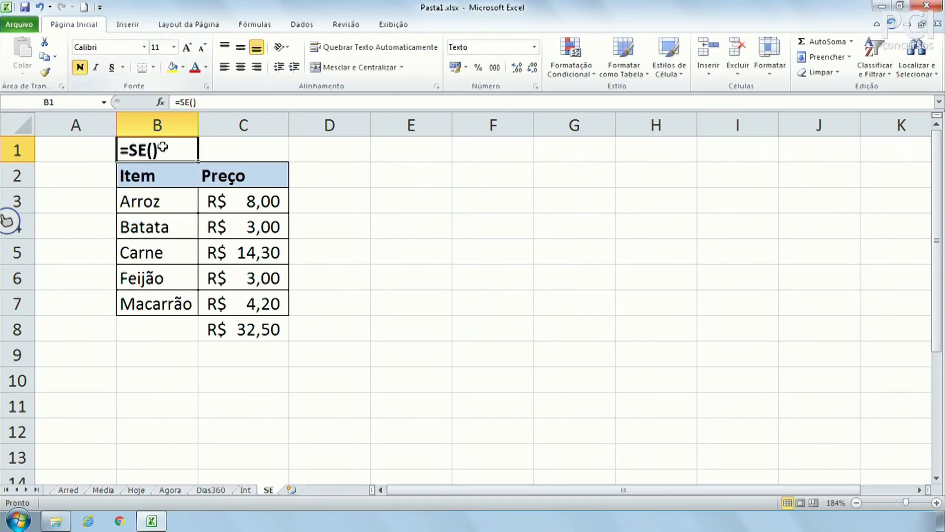
left_click(326, 361)
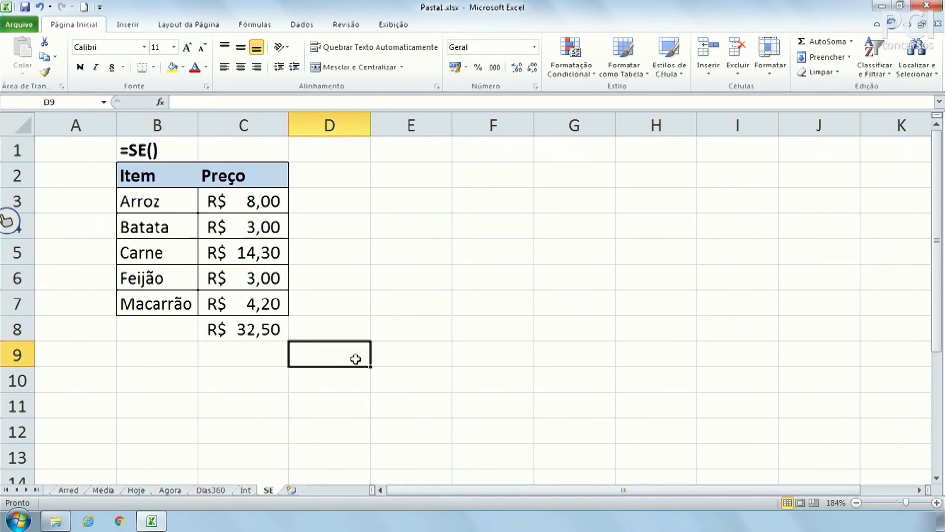
left_click(391, 385)
left_click(279, 382)
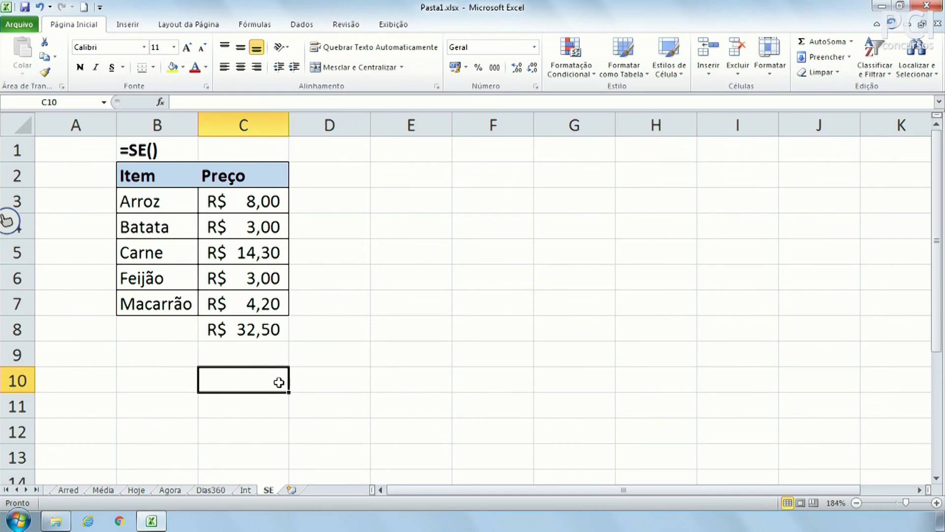
left_click(15, 490)
left_click(15, 490)
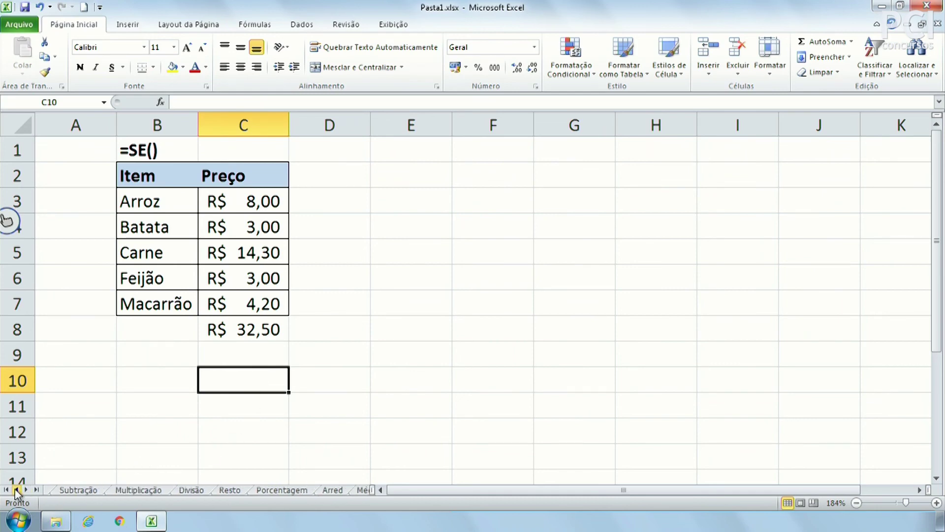
Enter the label Dinheiro in B10 and the amount 30 in C10.
left_click(174, 376)
type("Dinhiero")
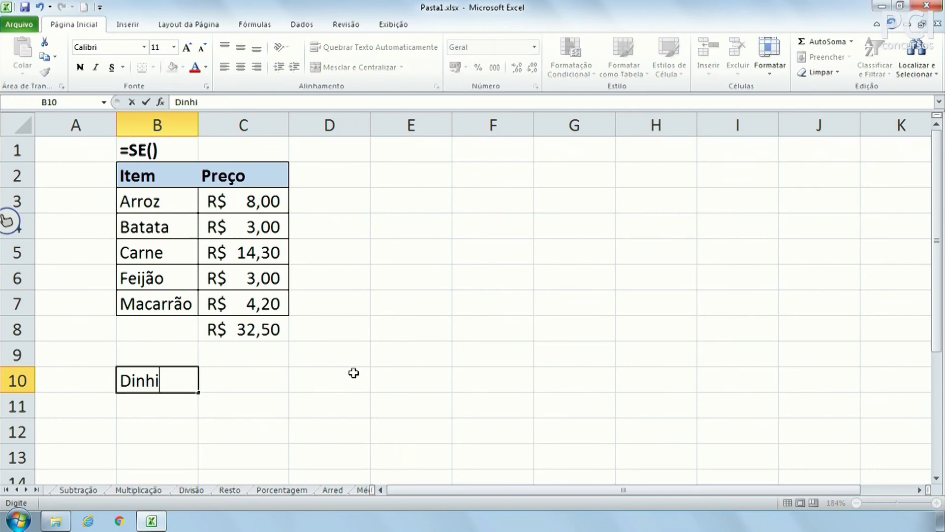
key("BackSpace")
key("BackSpace")
key("BackSpace")
key("BackSpace")
type("eiro")
key("Tab")
type("30")
key("Return")
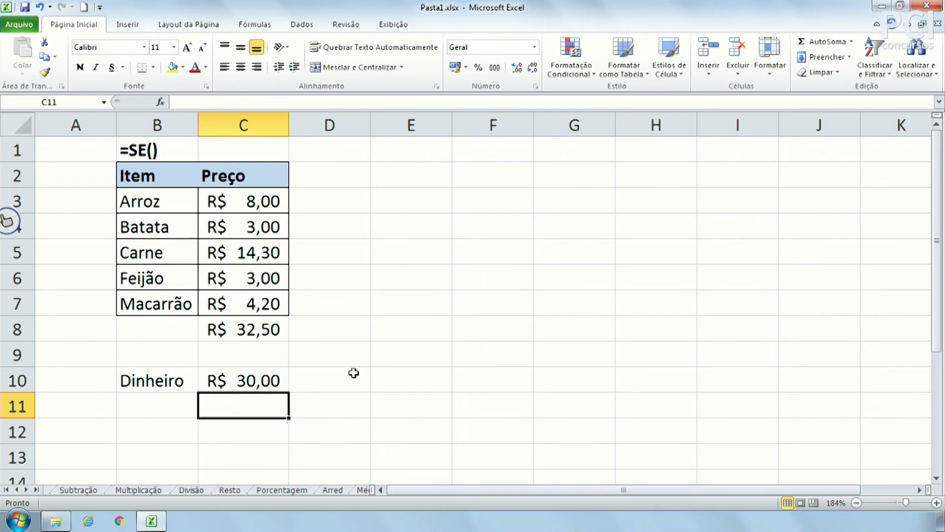
left_click_drag(167, 204, 286, 301)
left_click(358, 323)
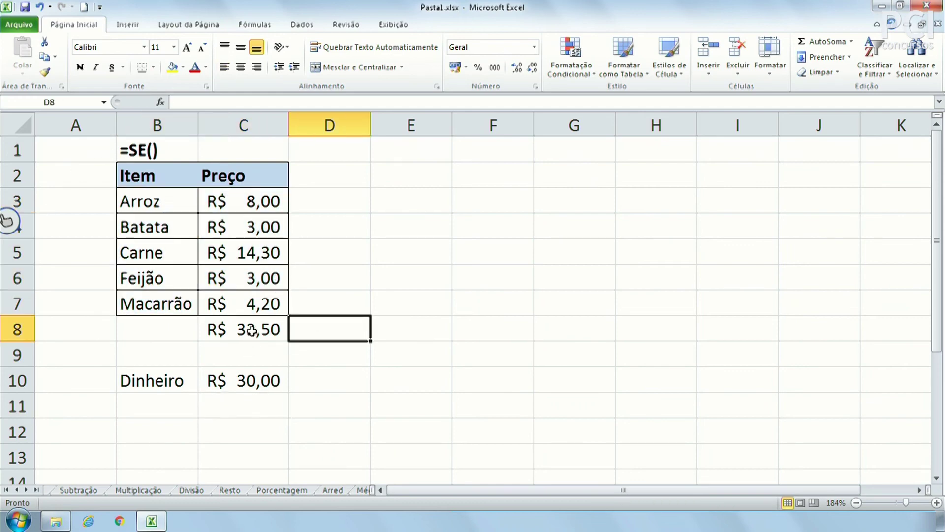
left_click_drag(247, 330, 247, 378)
left_click(494, 373)
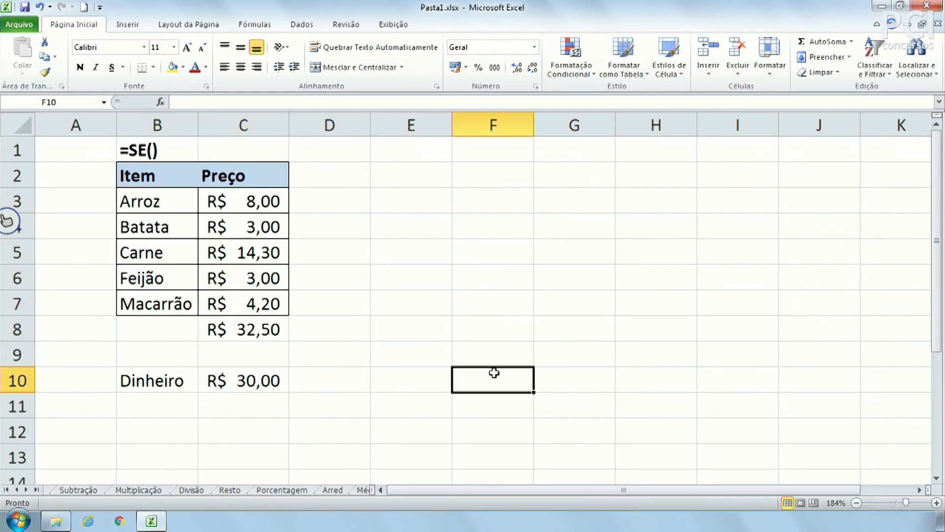
Start an SE formula in C11 with the logical test C10>C8, comparing the available money with the price total.
left_click(244, 403)
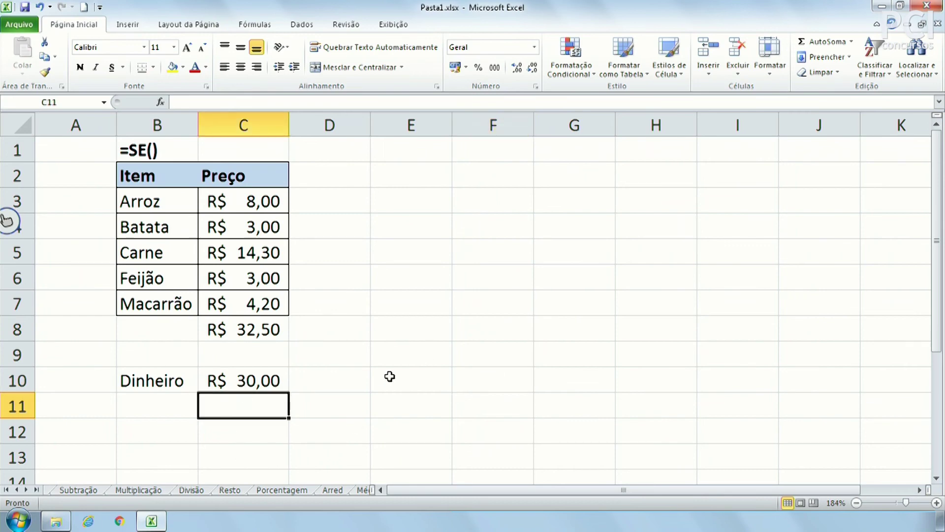
type("=")
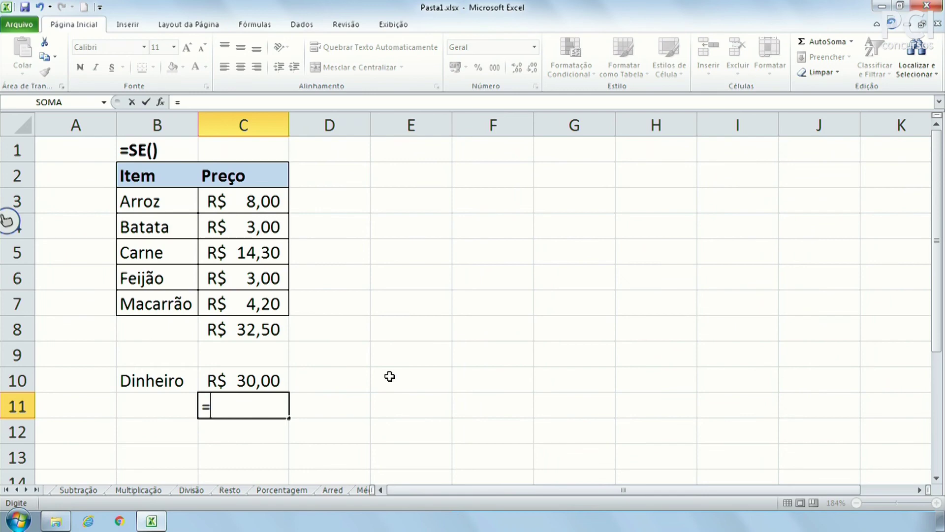
type("SE")
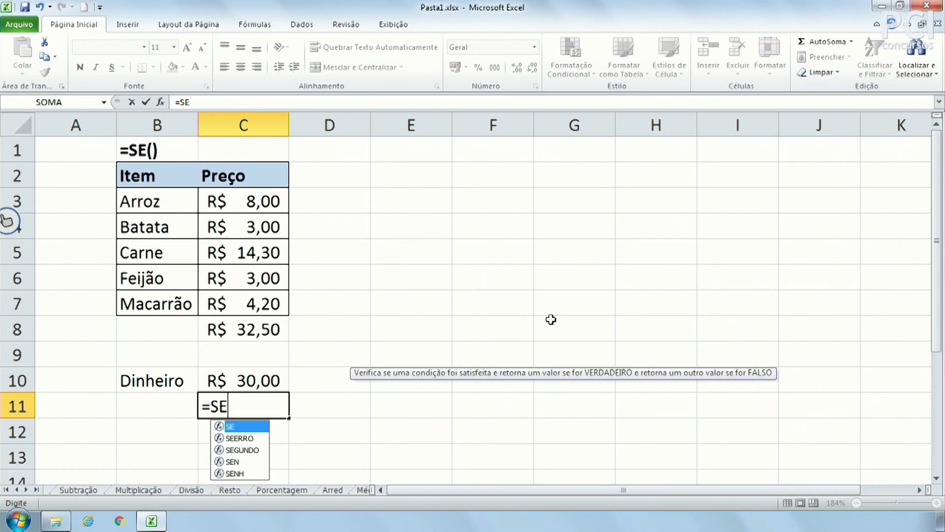
type("(")
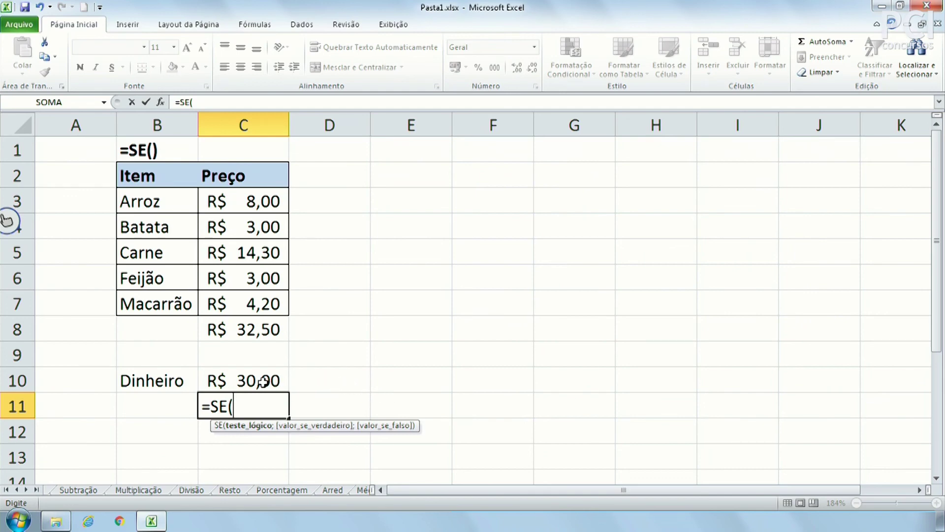
left_click(263, 382)
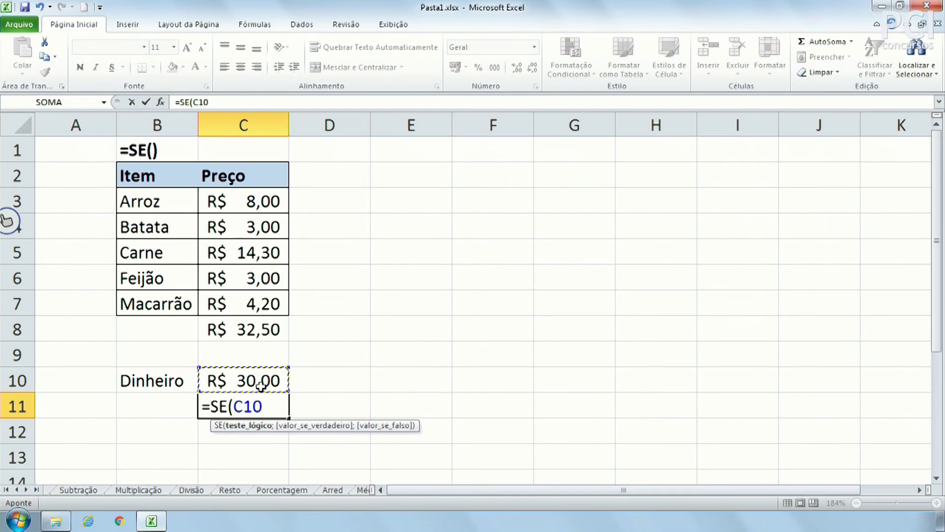
type(">")
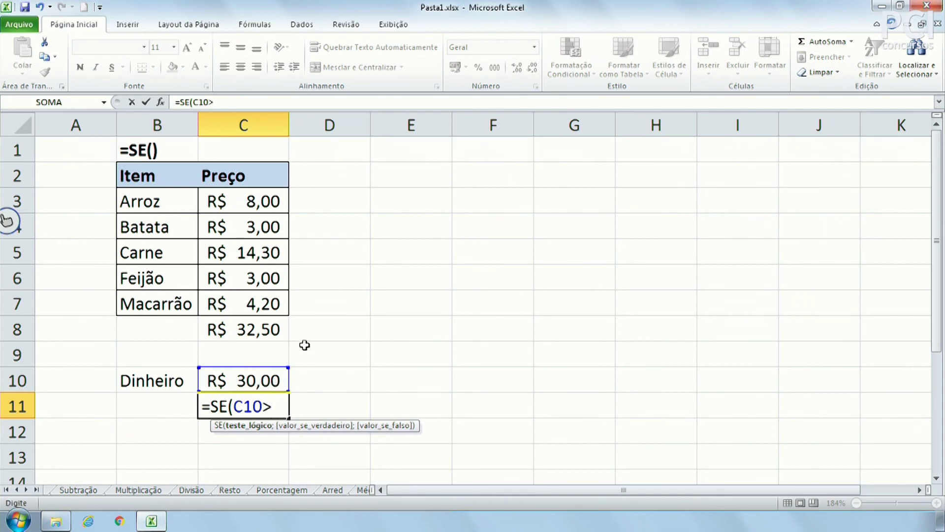
left_click(254, 330)
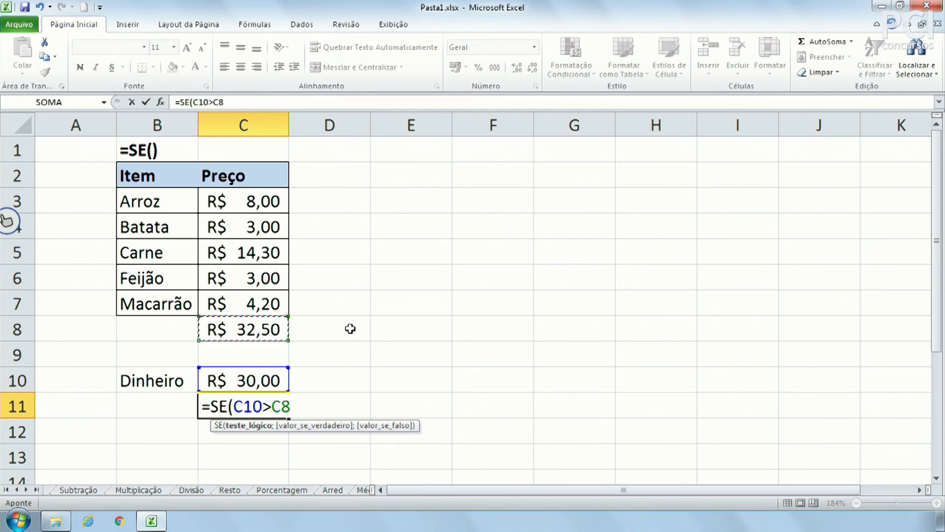
Change the comparison in the C11 logical test to greater than or equal, C10>=C8.
key("Left")
key("Left")
key("Right")
key("Right")
left_click(274, 407)
type("=")
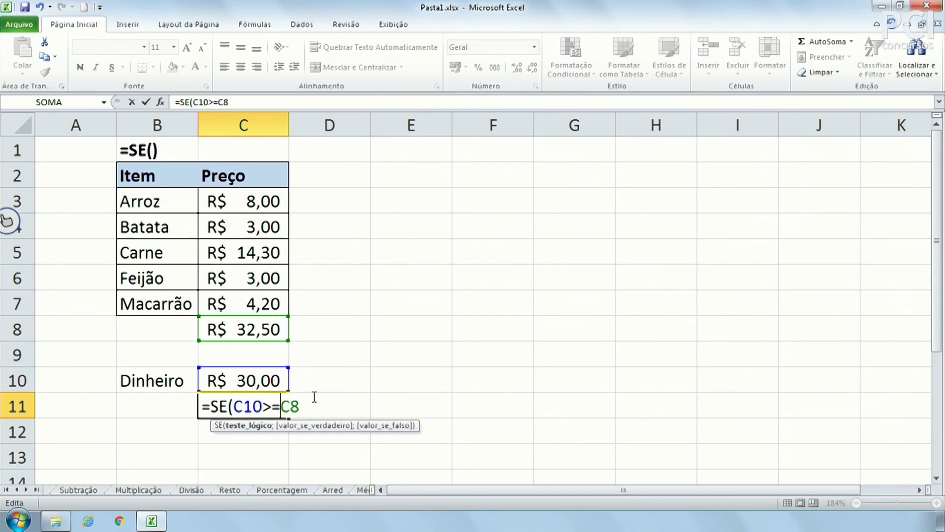
key("End")
mouse_move(301, 407)
left_mouse_down()
mouse_move(240, 406)
mouse_move(312, 407)
left_mouse_up()
left_click(233, 407)
left_click(308, 407)
left_click(241, 406)
left_click(302, 409)
Complete the C11 SE formula with "pode ir fazer a compra" if true and "consiga mais dinheiro" if false.
type(";")
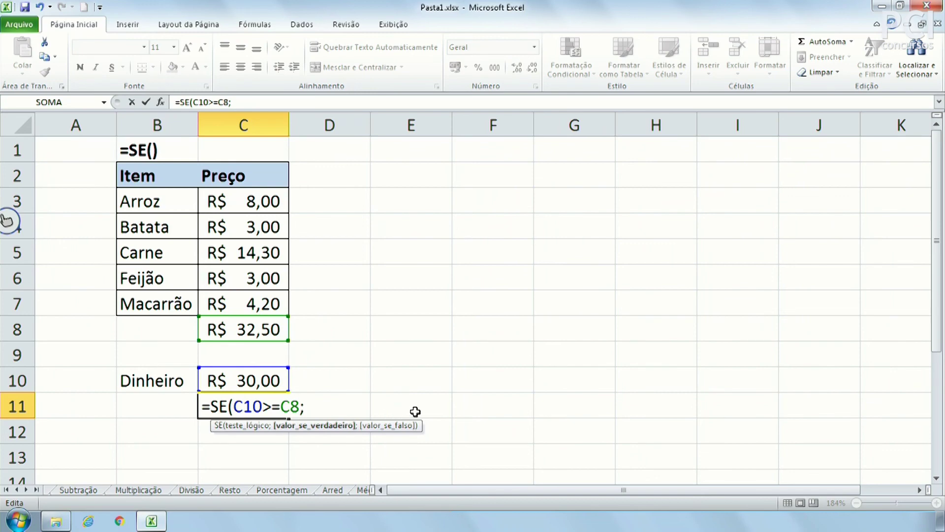
type("\"")
type("pode ")
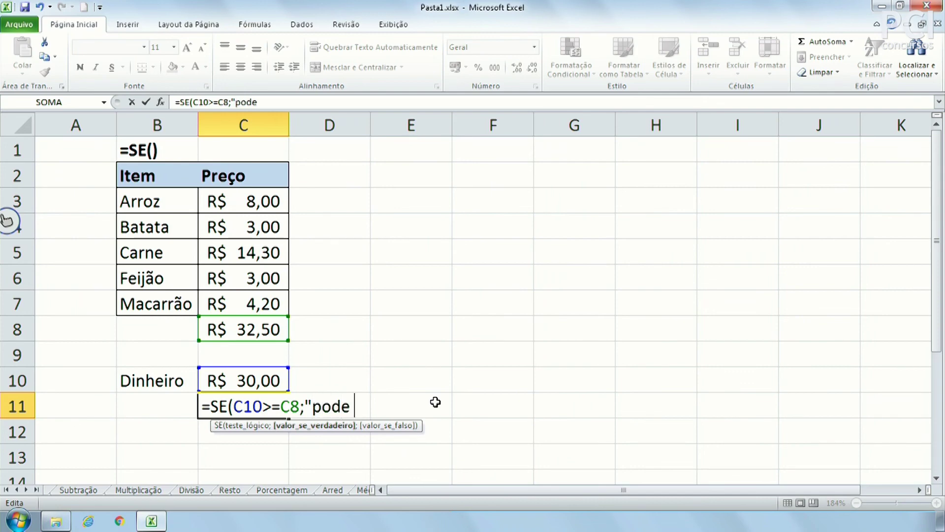
type("ir fazer a ")
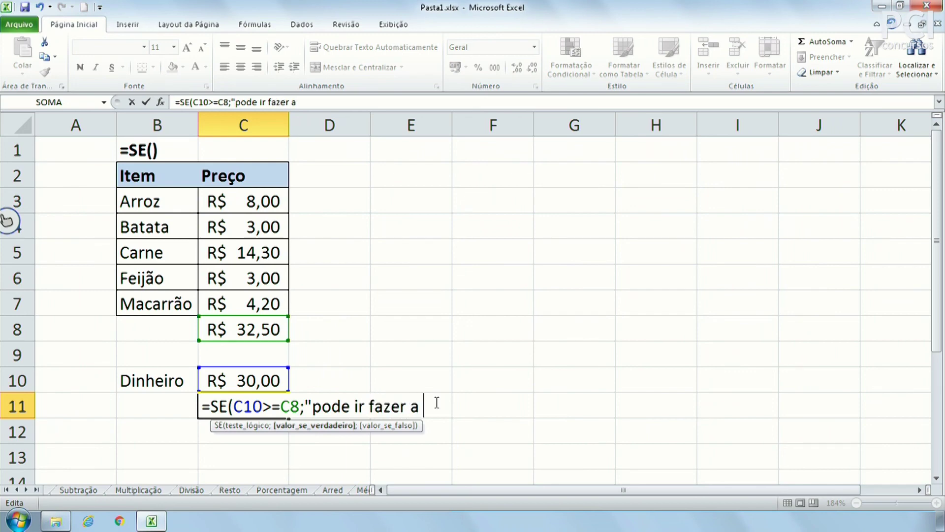
type("compra\";")
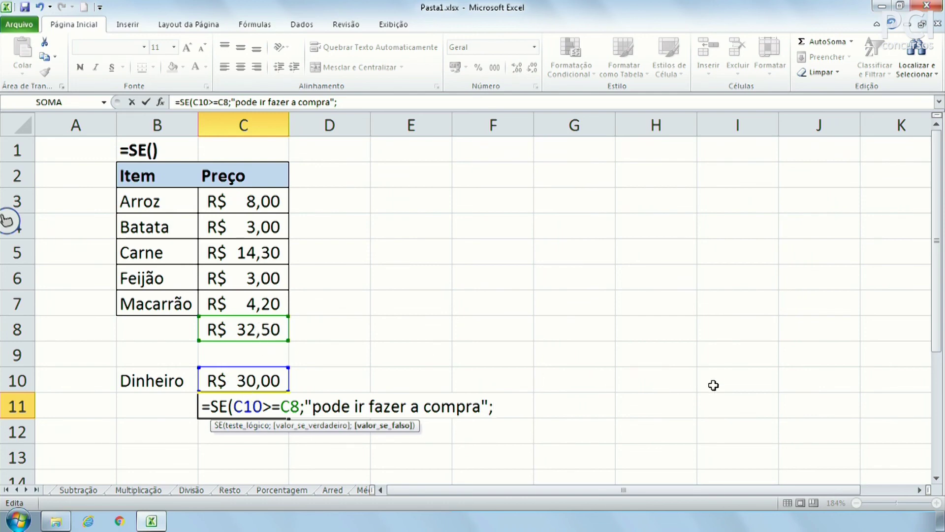
type("\"consiga mais d")
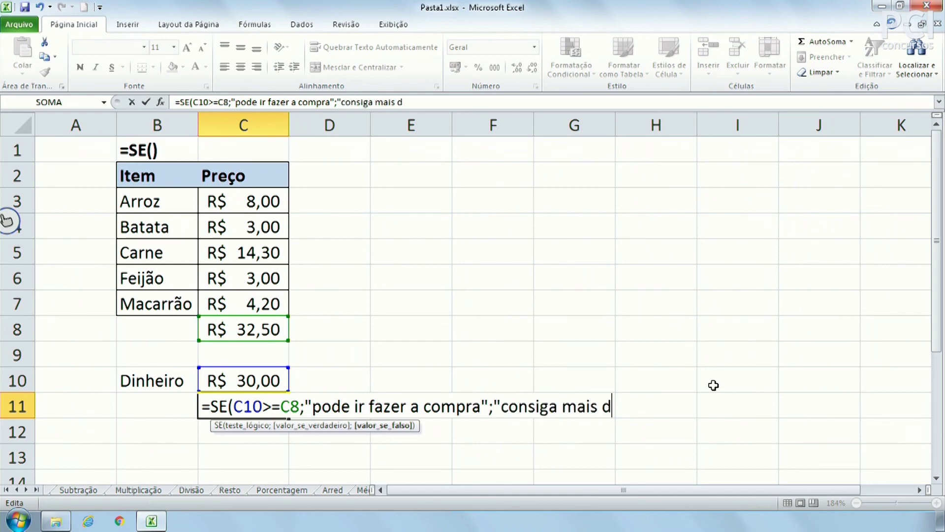
type("inheiro\"")
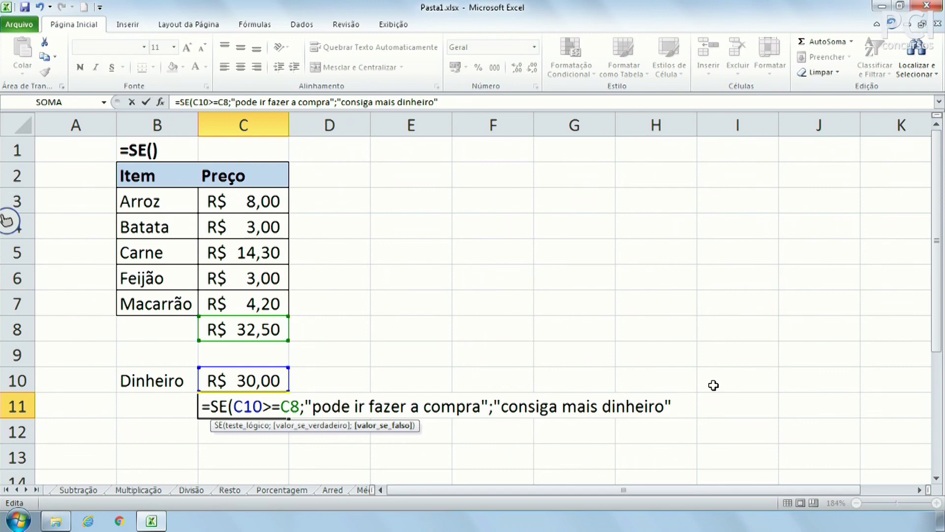
type(")")
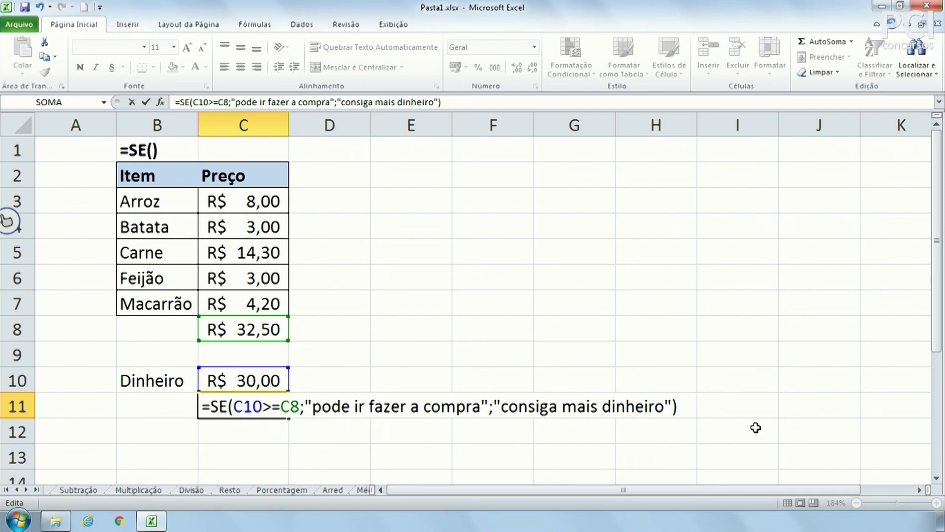
key("Return")
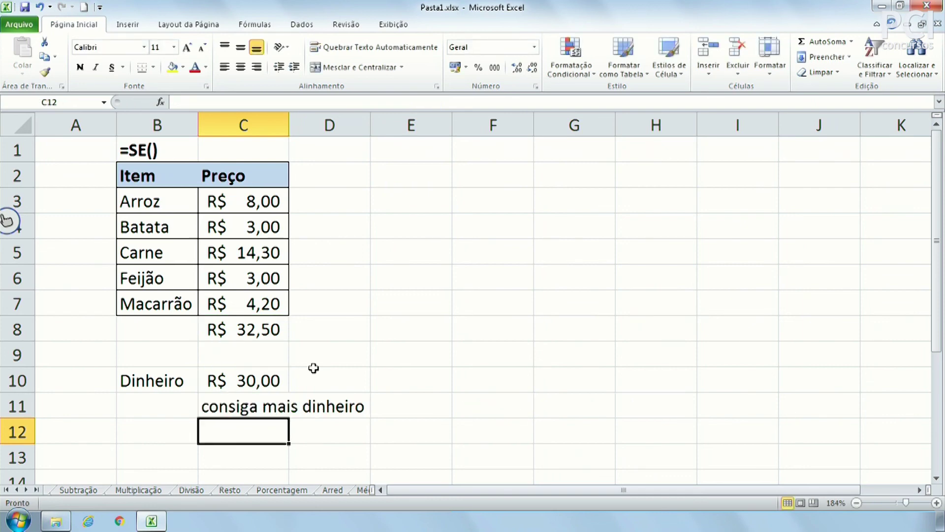
Compare the price total in C8 with the available money in C10 and review the formula in C11.
left_click(252, 331)
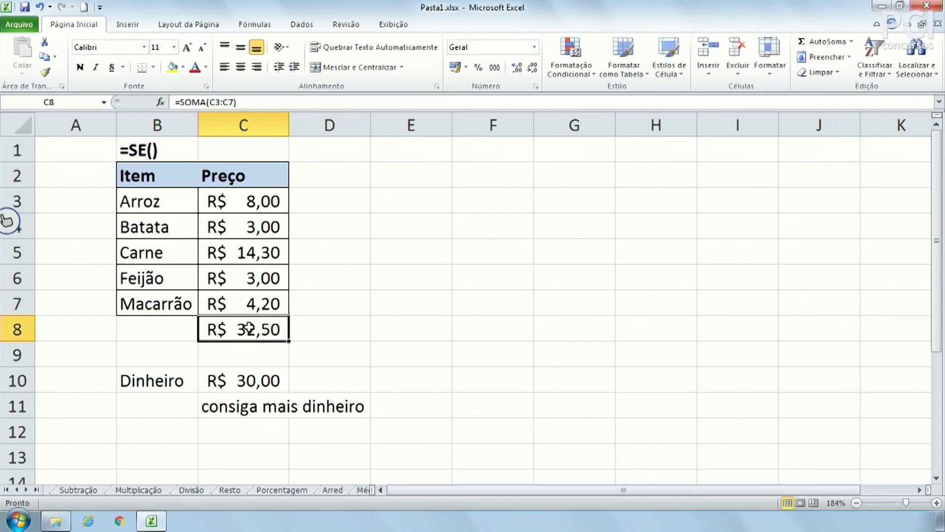
left_click(260, 384)
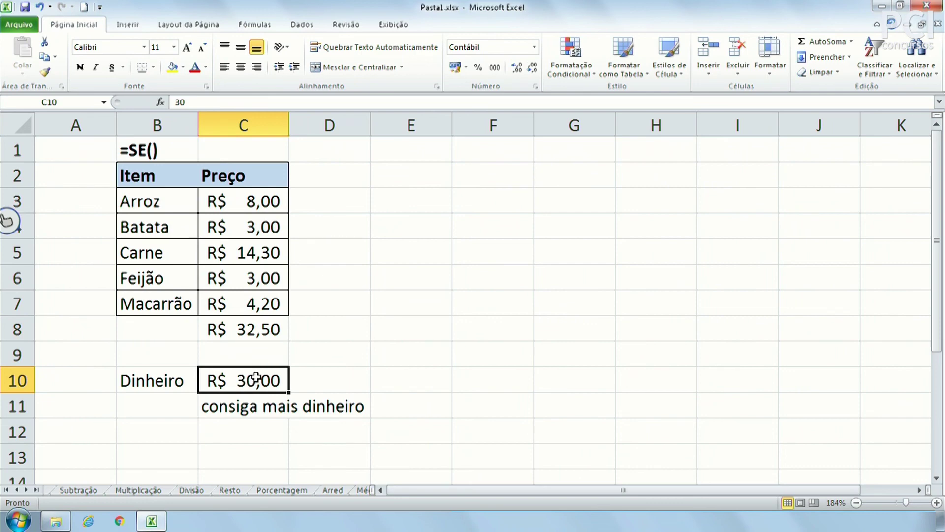
left_click(250, 331)
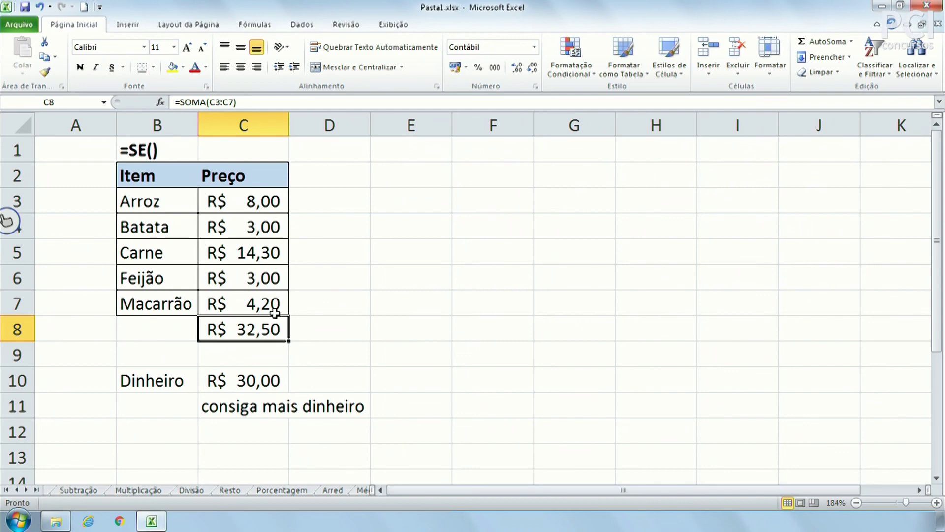
left_click(357, 308)
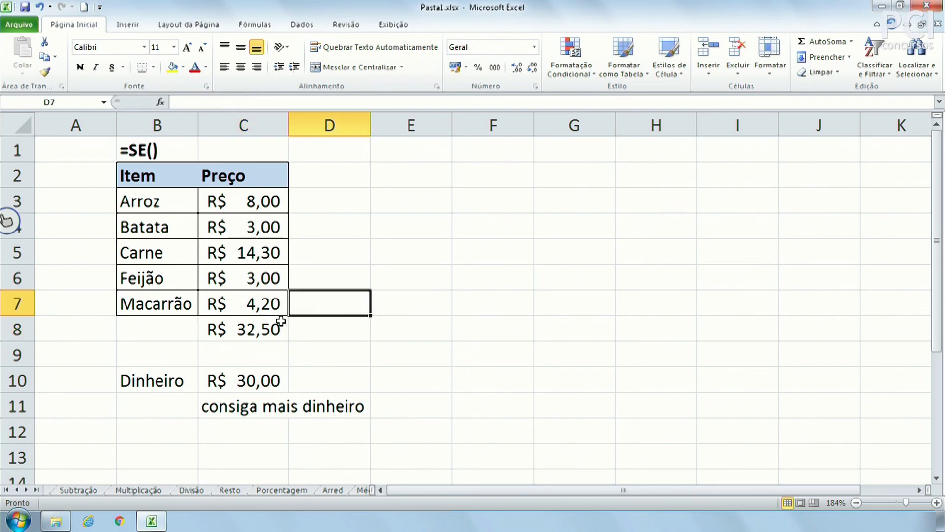
left_click(255, 276)
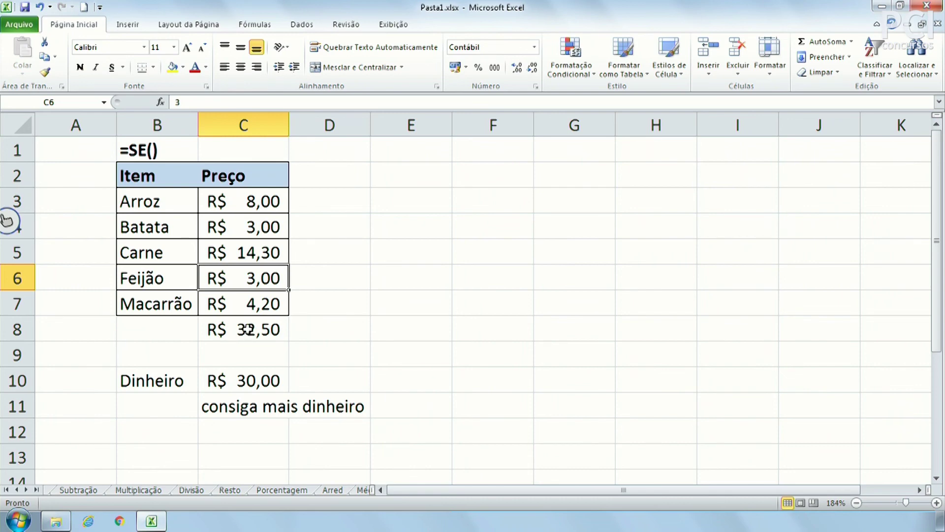
left_click(241, 405)
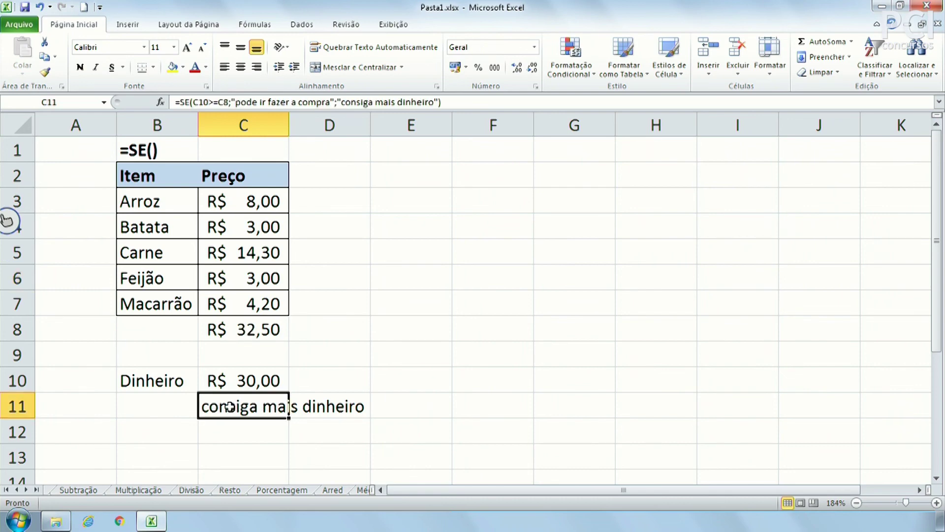
left_click(401, 380)
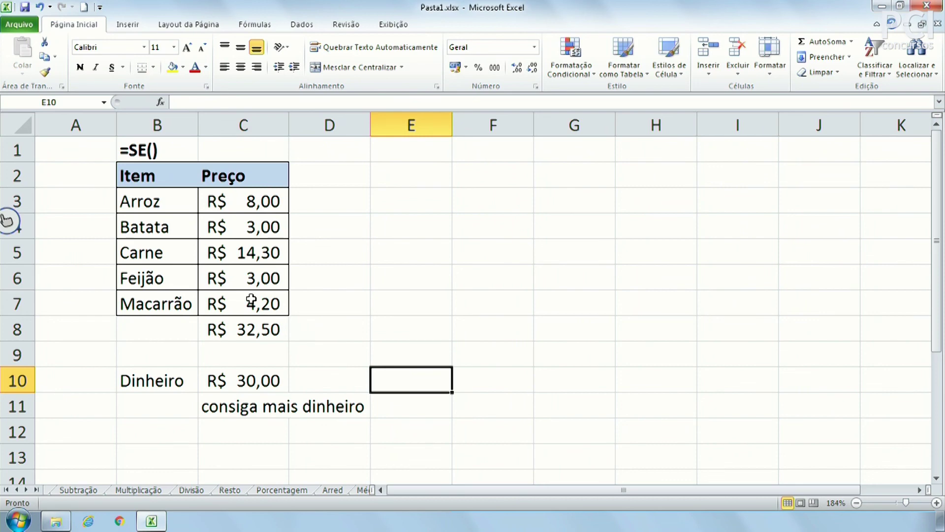
Clear the Feijão price in C6 and check the price total, the available money and the C11 message.
left_click(264, 276)
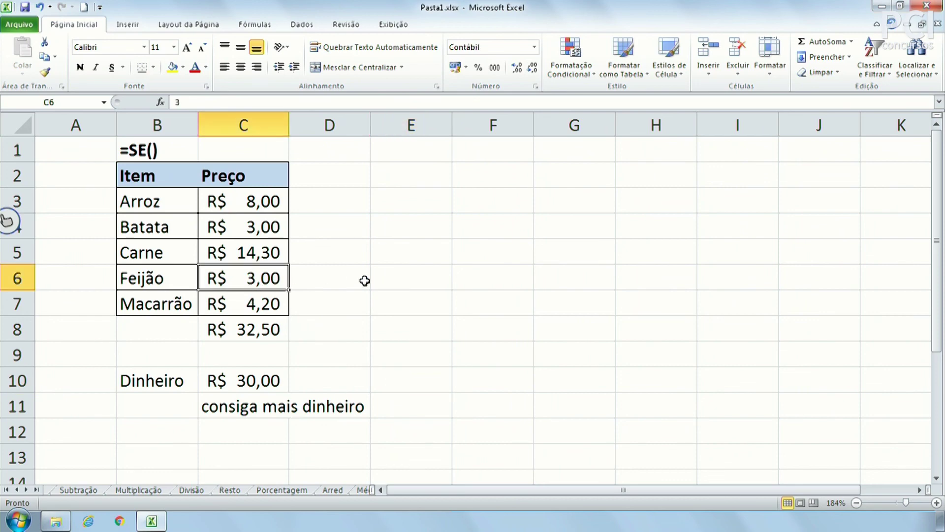
key("Delete")
left_click(260, 333)
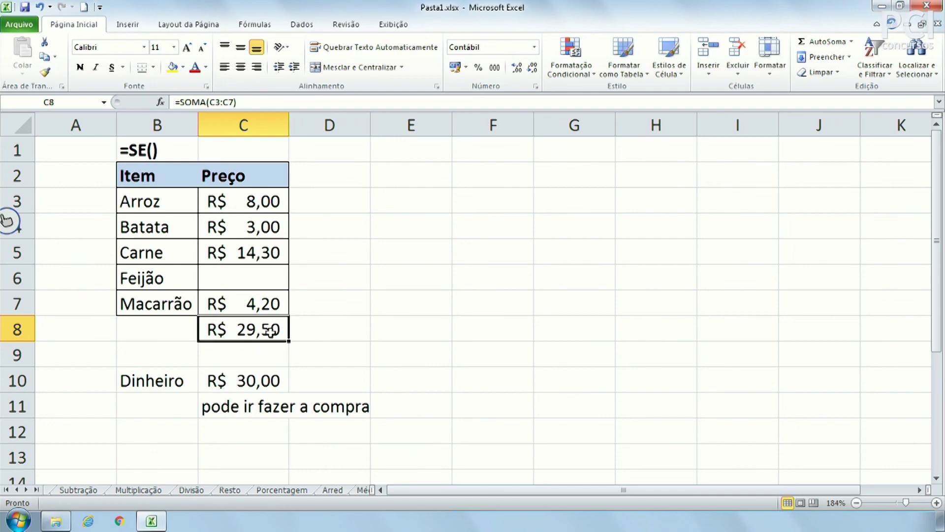
left_click(262, 382)
left_click(352, 383)
left_click(294, 414)
left_click(416, 386)
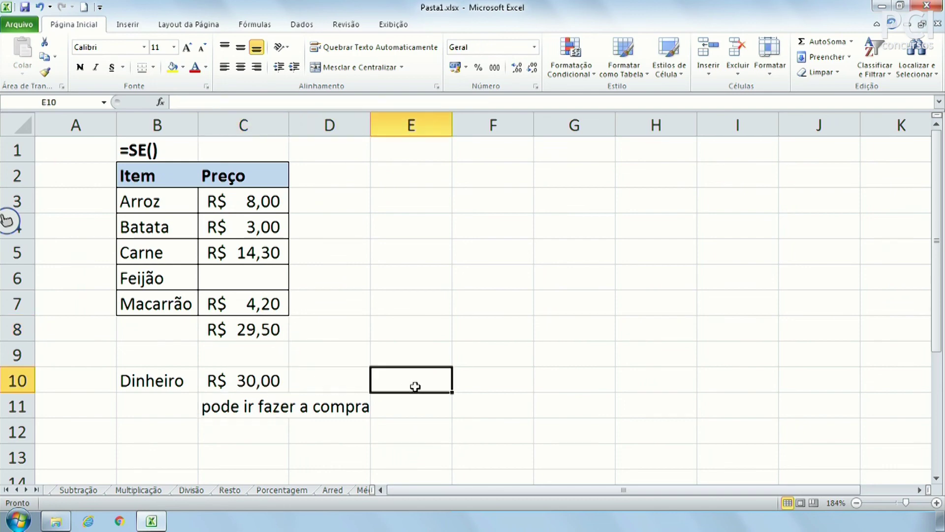
left_click(276, 407)
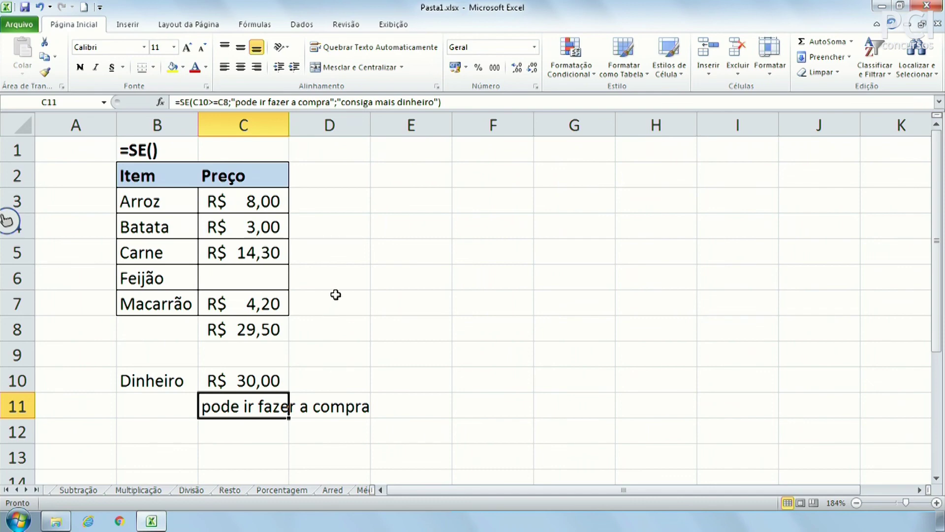
left_click(383, 302)
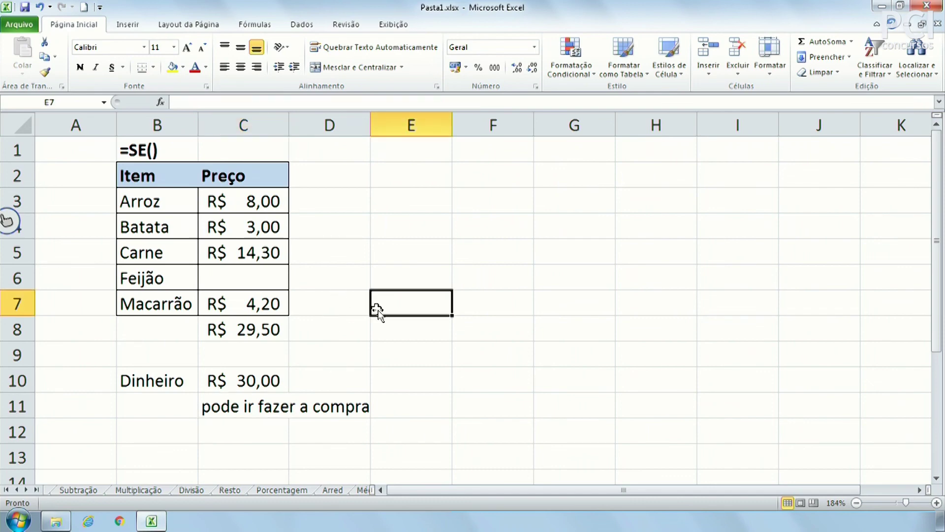
left_click(258, 400)
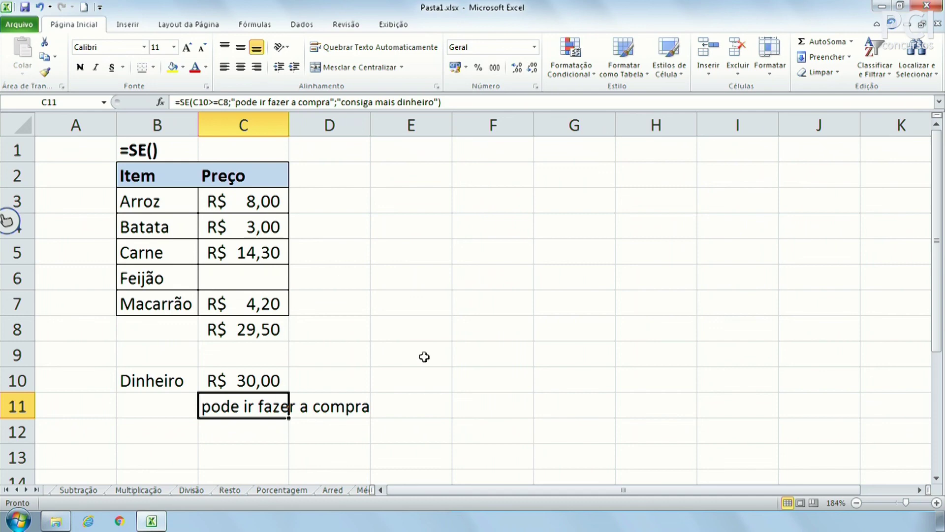
Copy the price table B6:C14 on the Porcentagem sheet, check its Desc. % and Total rows, and return to the SE sheet.
left_click(290, 490)
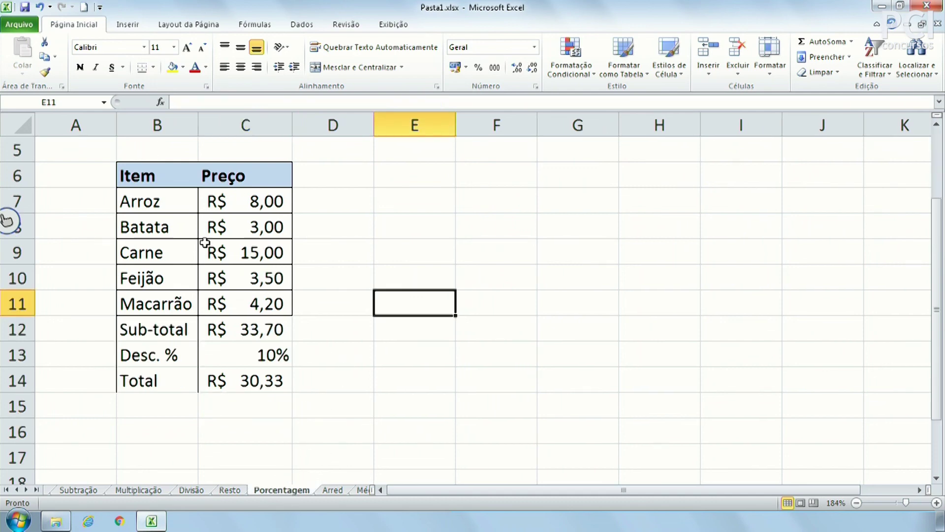
left_click_drag(153, 174, 247, 377)
key("ctrl+c")
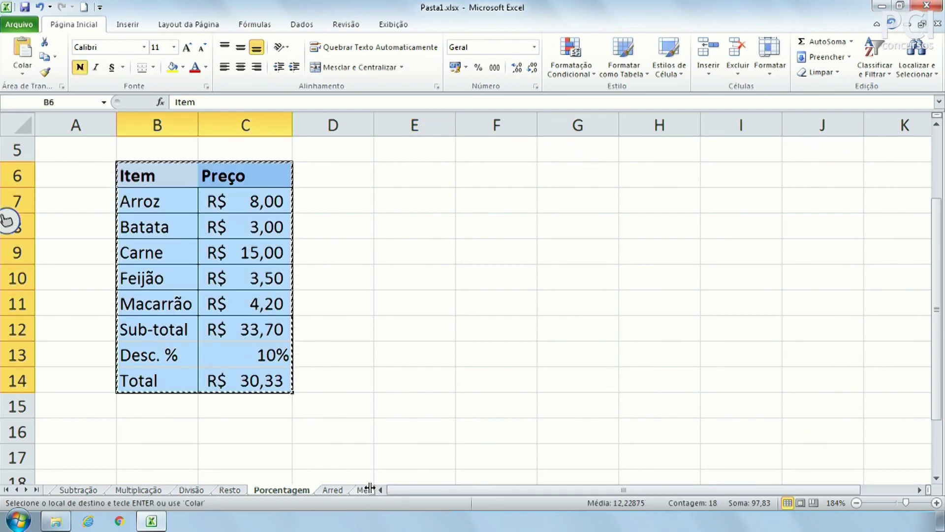
left_click(323, 397)
left_click_drag(154, 351, 246, 383)
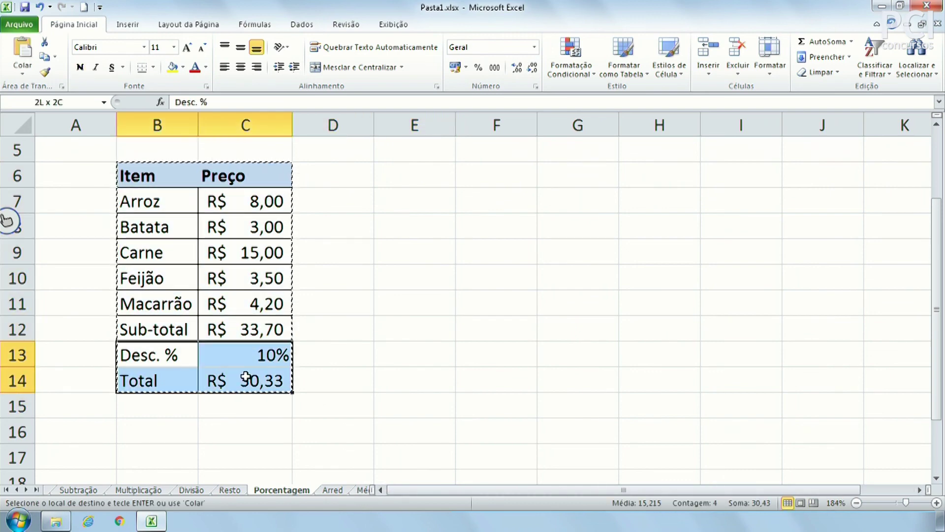
left_click(411, 405)
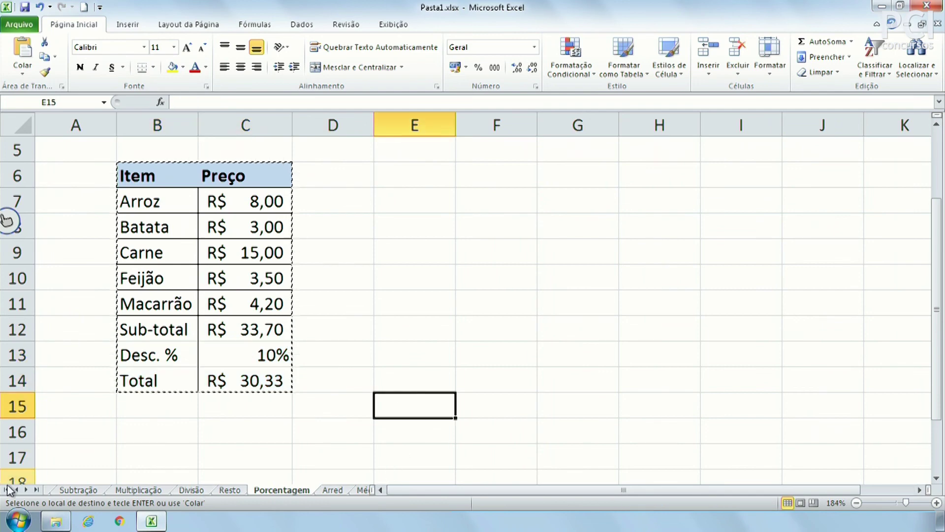
left_click(27, 490)
left_click(26, 490)
left_click(27, 490)
left_click(27, 490)
left_click(27, 490)
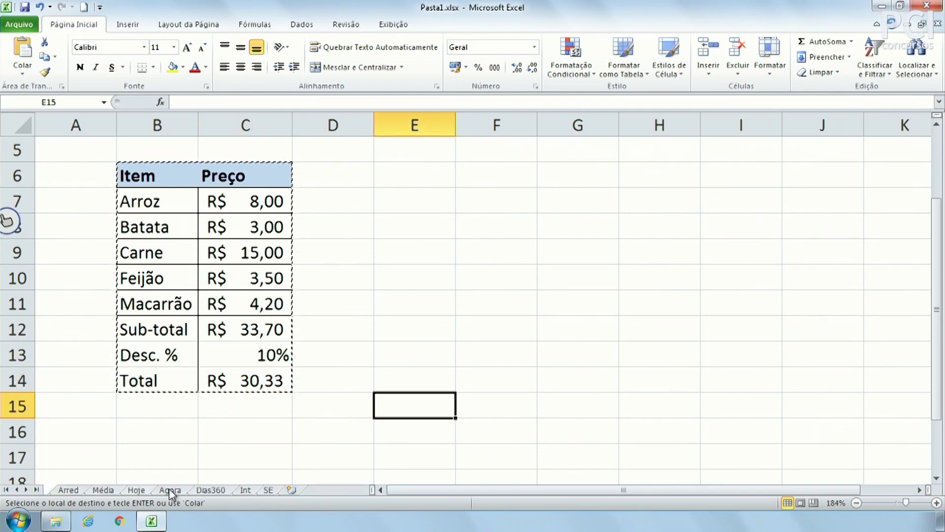
left_click(268, 490)
Start an SE formula in E8 with the logical test C8>200 on the price total.
left_click(400, 310)
left_click(352, 335)
left_click(407, 333)
type("=S")
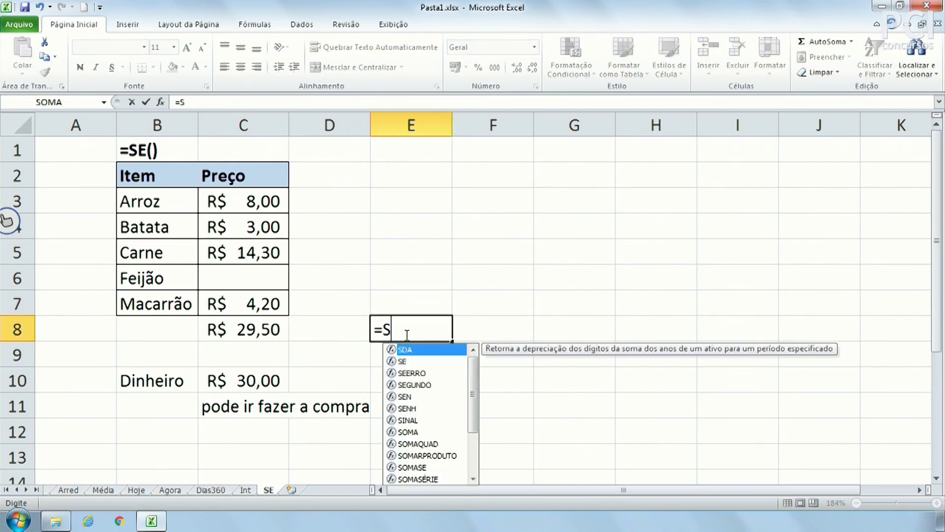
type("E(")
left_click(229, 330)
type(">")
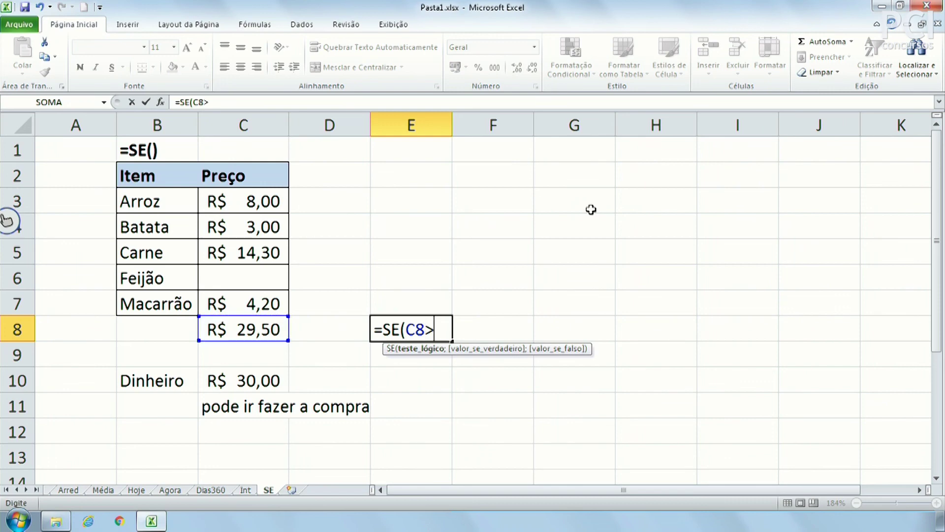
type("200")
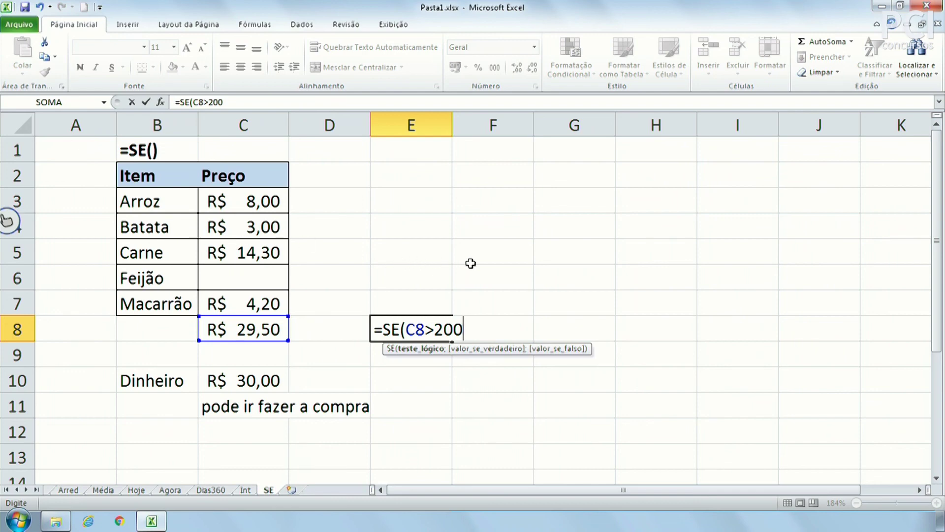
left_click(436, 332)
Complete the E8 formula with C8-C8*10% as the value if true and enter it as =SE(C8>200;C8-C8*10%).
type(";")
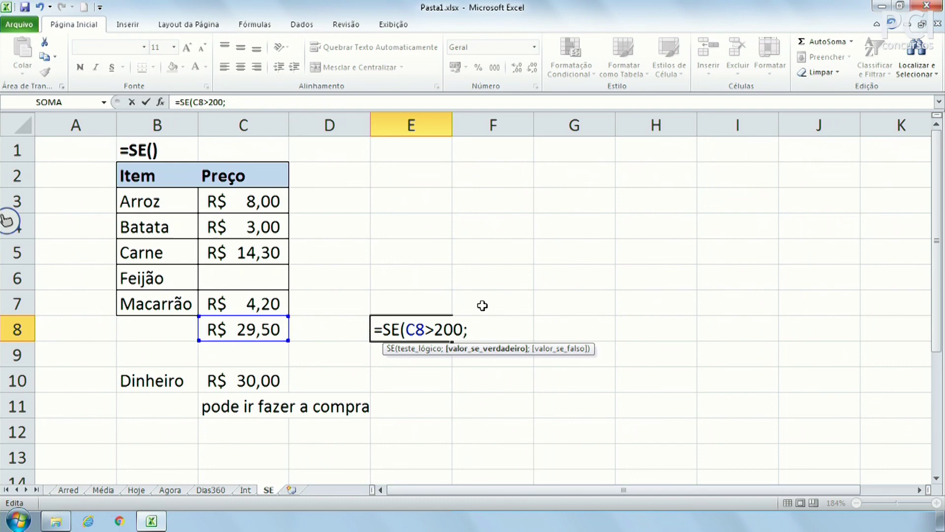
left_click(254, 324)
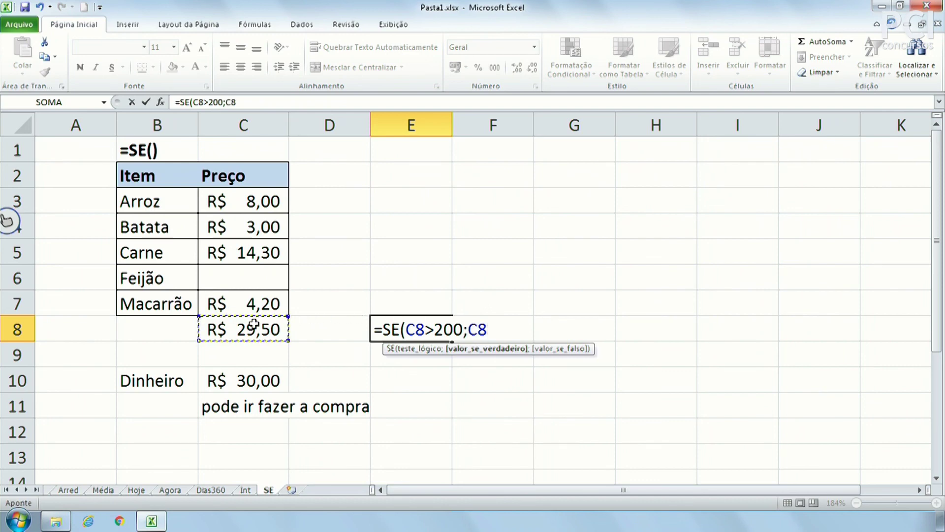
type("-")
left_click(254, 326)
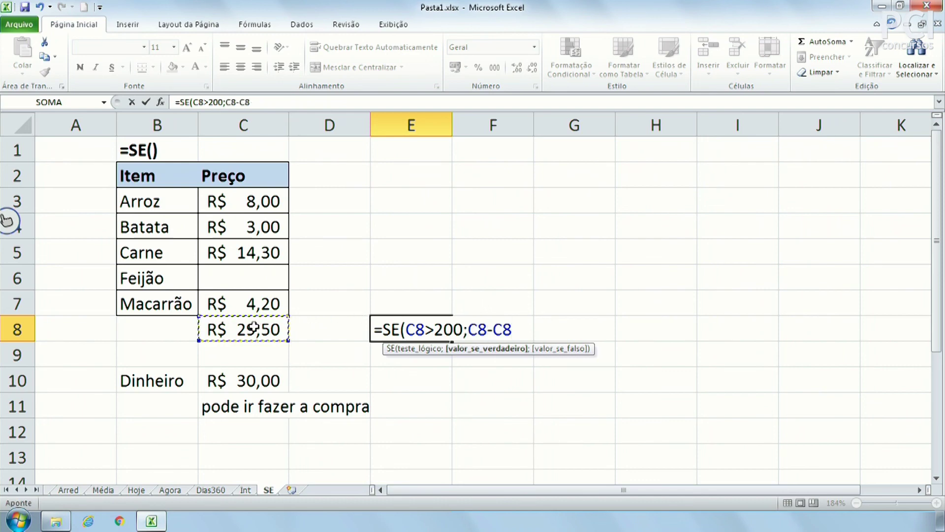
type("*")
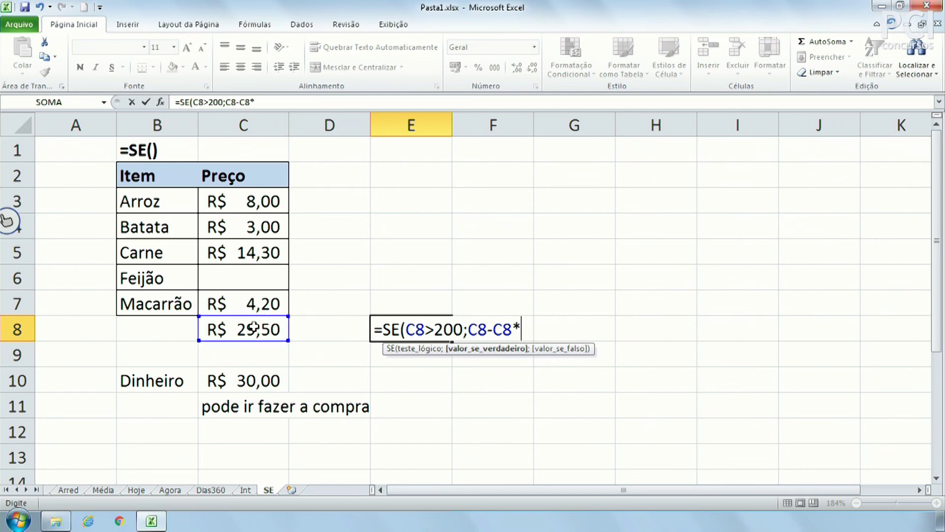
type("10%")
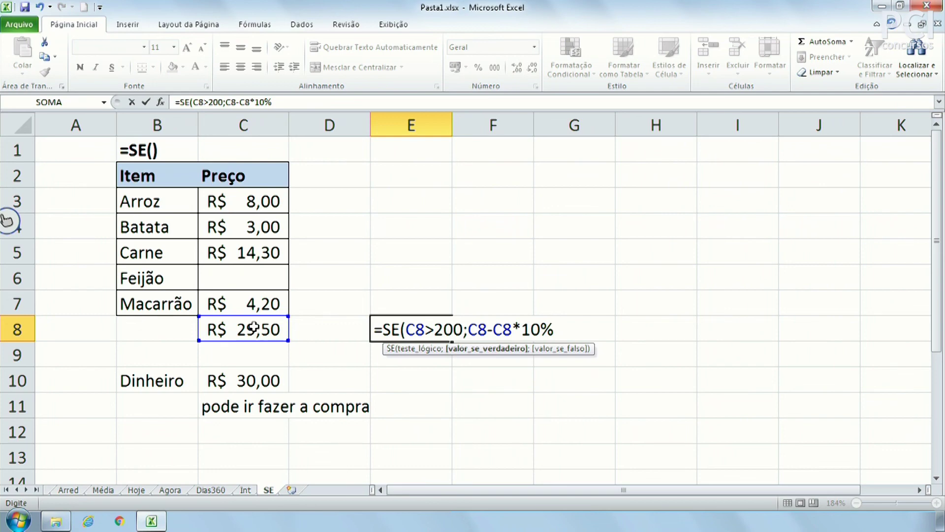
type(")")
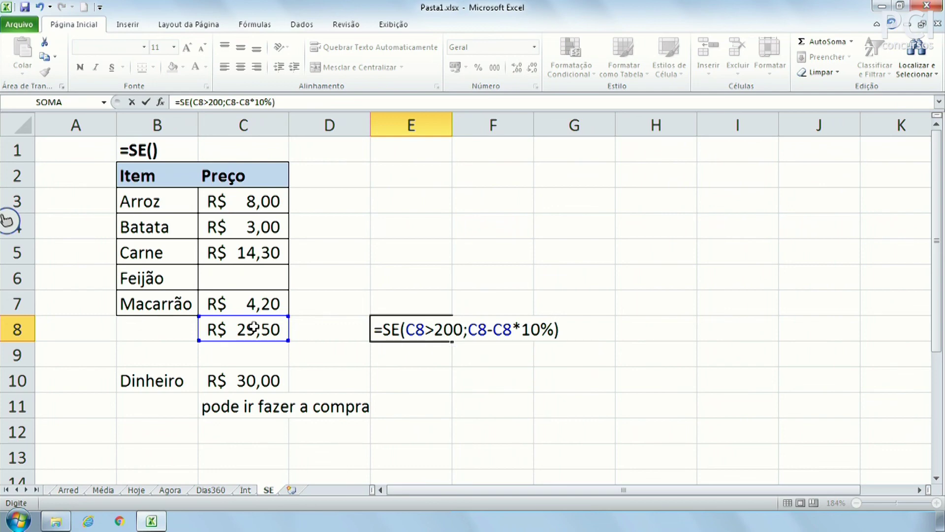
key("Return")
key("Up")
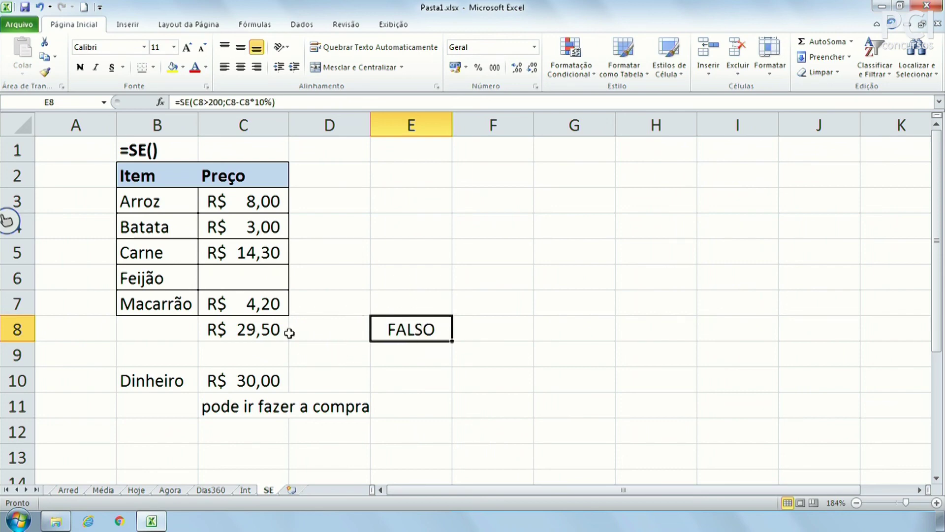
Set the Feijão price in C6 to 150 and widen column C to fit its values.
left_click(250, 278)
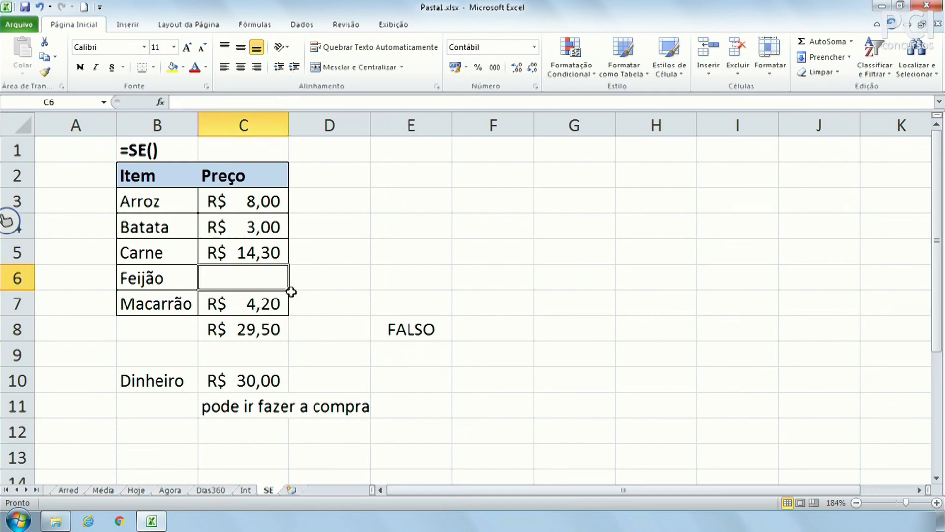
type("150")
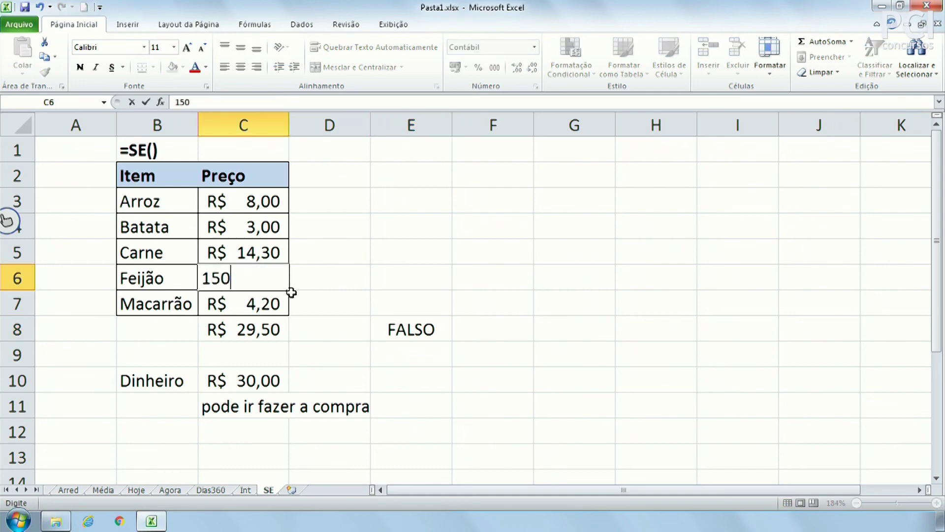
key("Return")
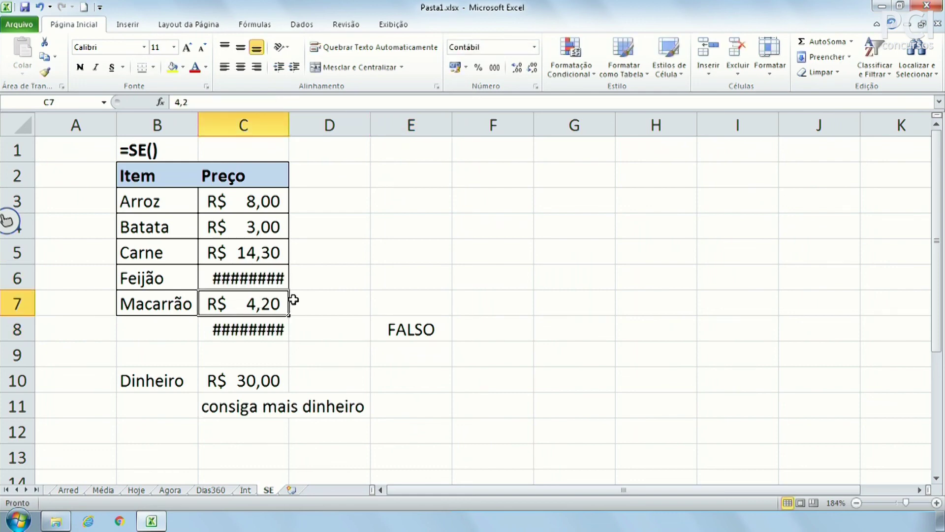
double_click(288, 123)
left_click(439, 305)
Set the Batata price in C4 to 30 and compare the total in C8 with the discounted result in E8.
left_click(338, 229)
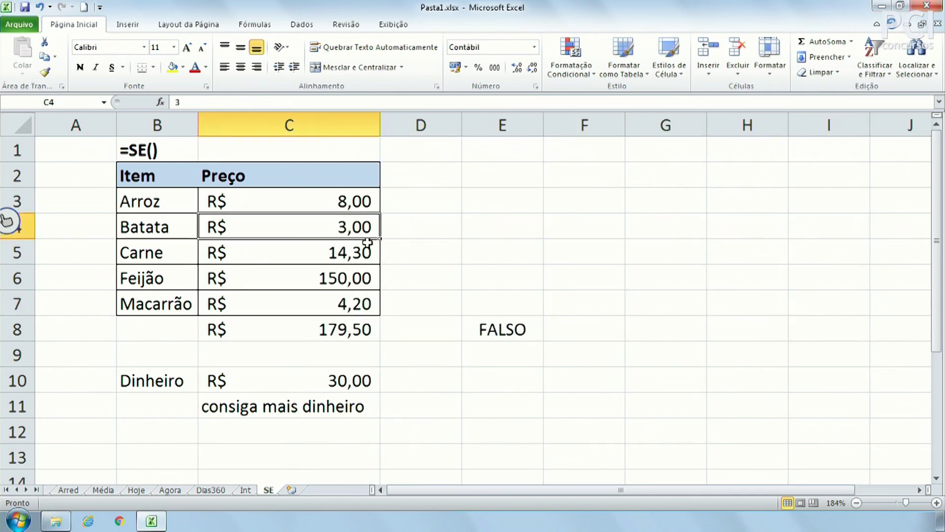
type("30")
key("Return")
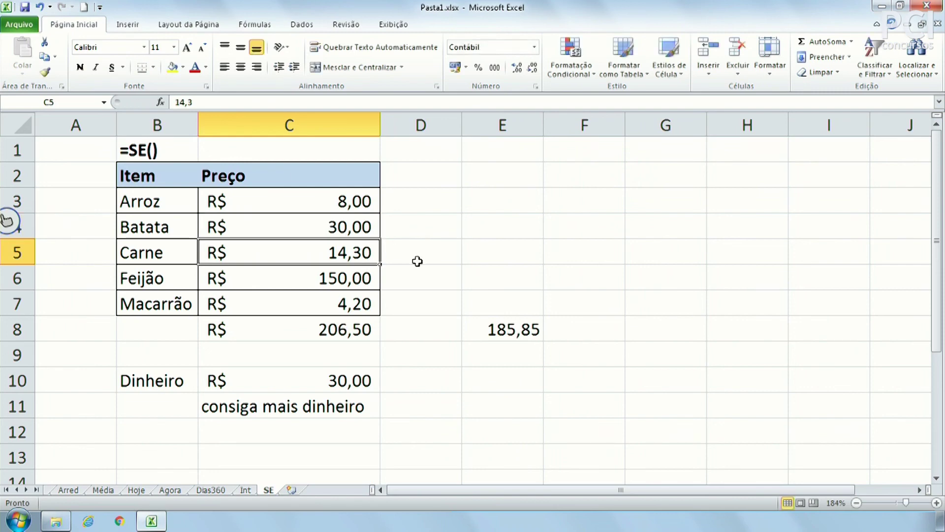
left_click(343, 332)
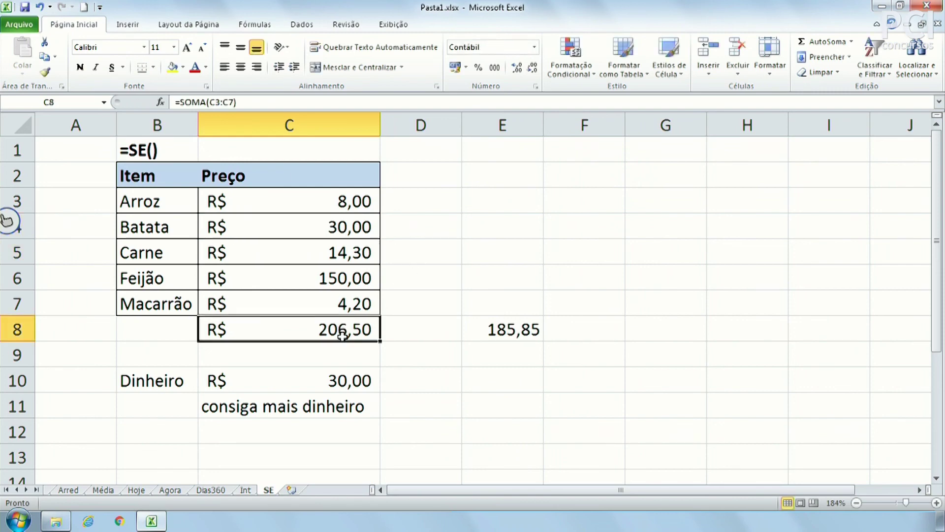
left_click(514, 331)
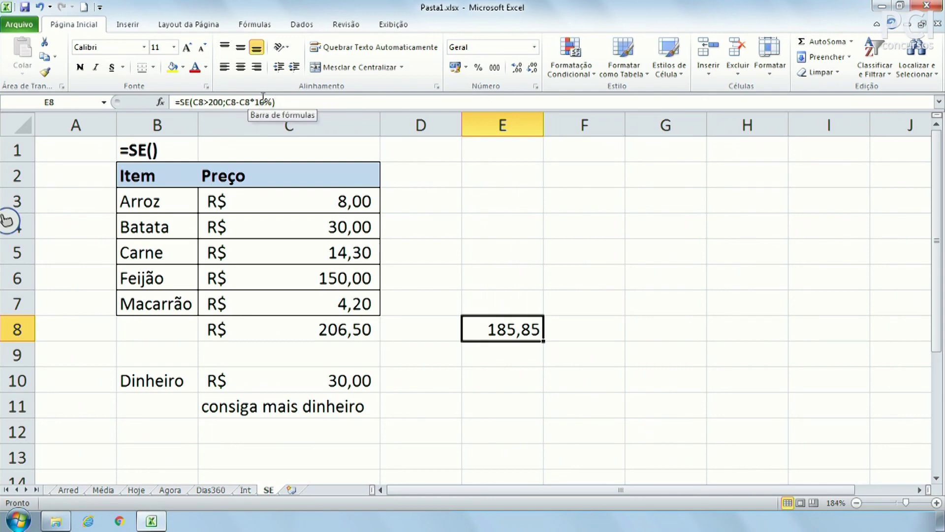
left_click(347, 335)
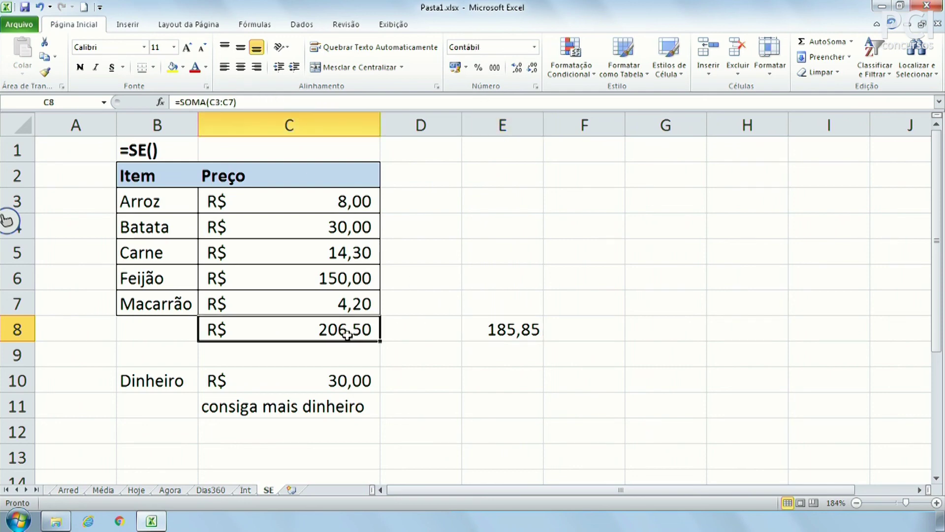
left_click(516, 334)
left_click(348, 332)
left_click(524, 333)
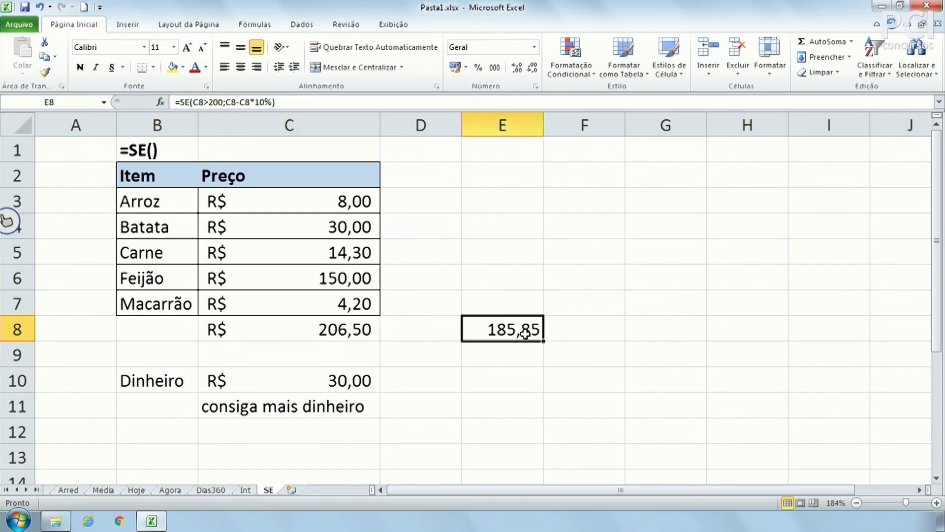
Add the text "Consiga R$200 para obter desconto" as the value if false in the E8 formula.
left_click(289, 100)
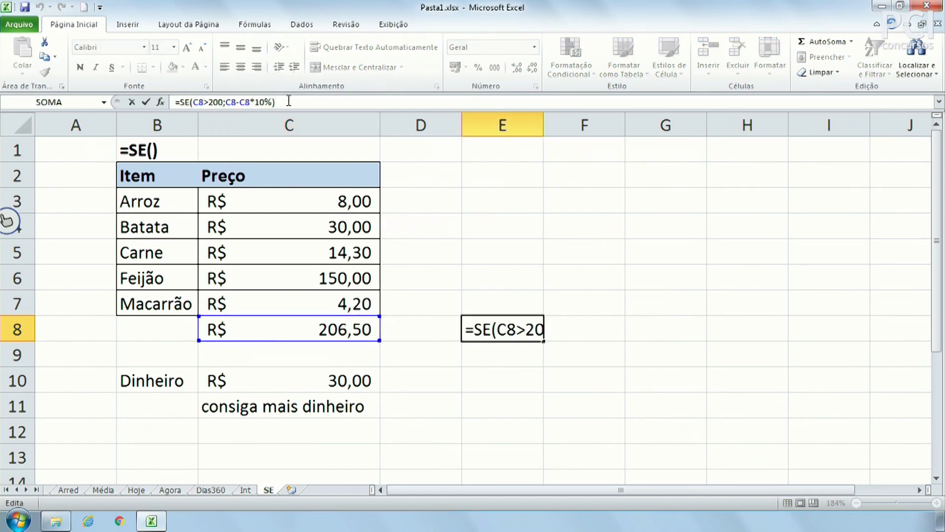
key("BackSpace")
type(";")
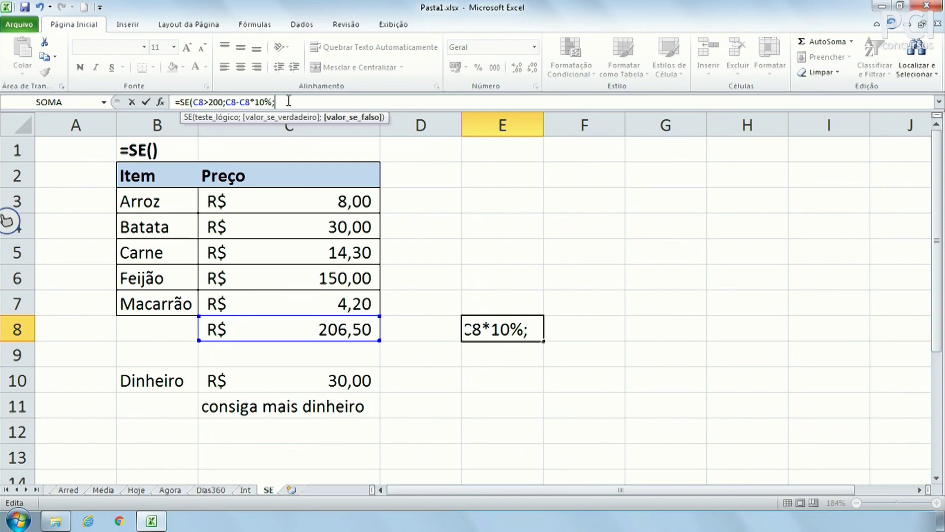
type("\"Consiga")
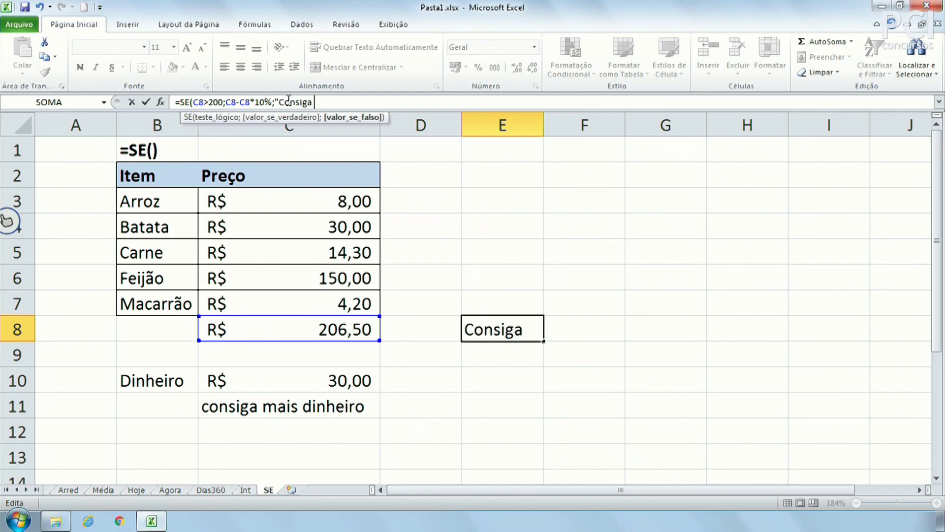
type(" R$200 para obet")
key("BackSpace")
type("ter desconto\"")
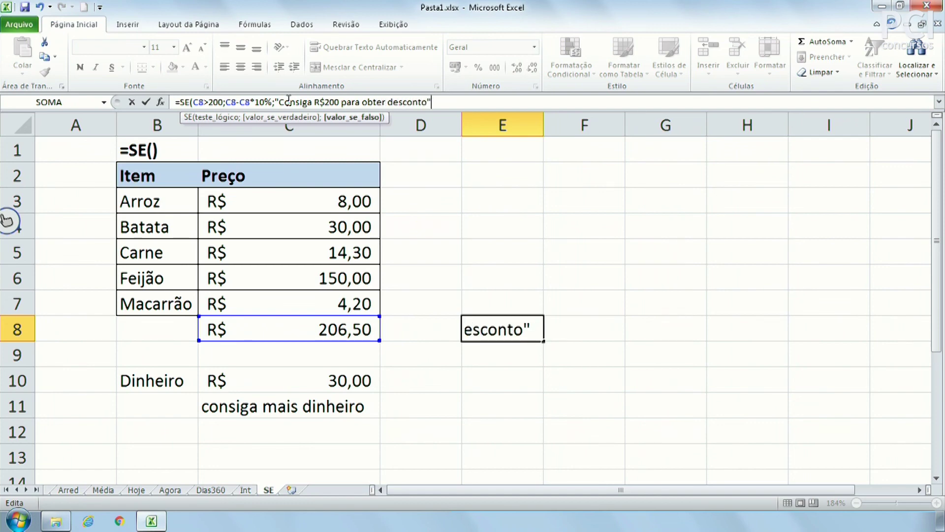
key("Return")
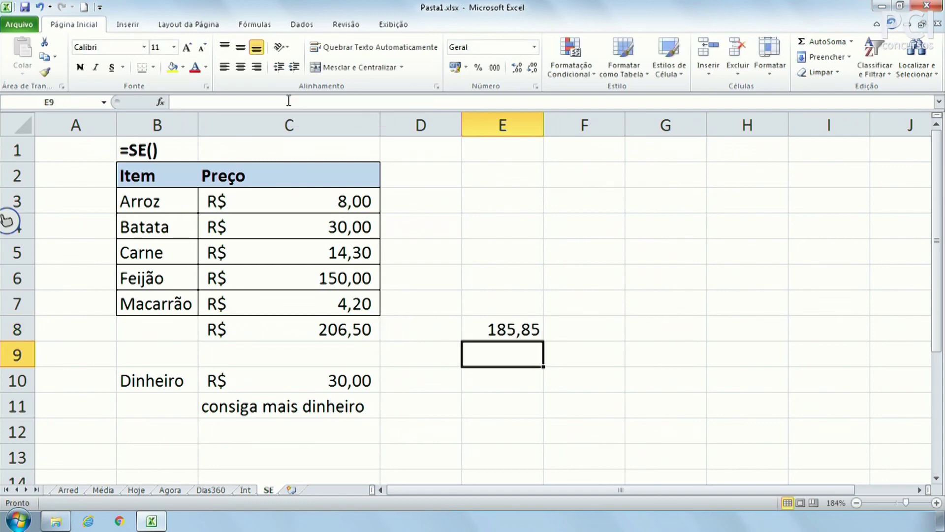
Set the Batata price in C4 to 5 and check the total in C8 and the formula result in E8.
left_click(362, 227)
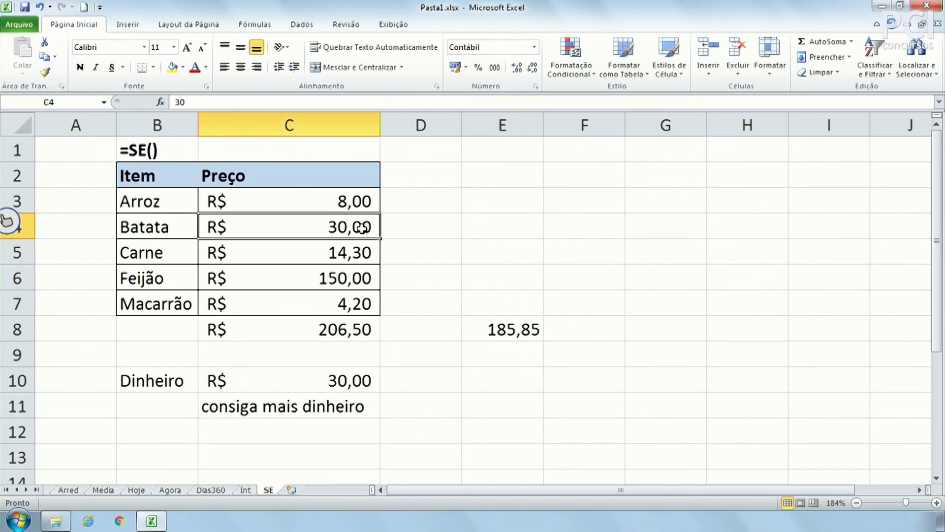
type("5")
key("Return")
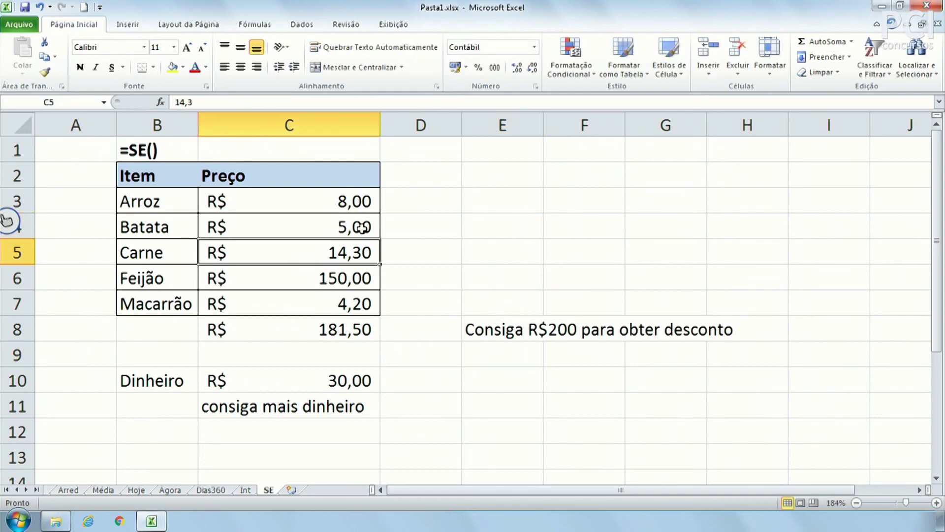
left_click(344, 349)
left_click(332, 334)
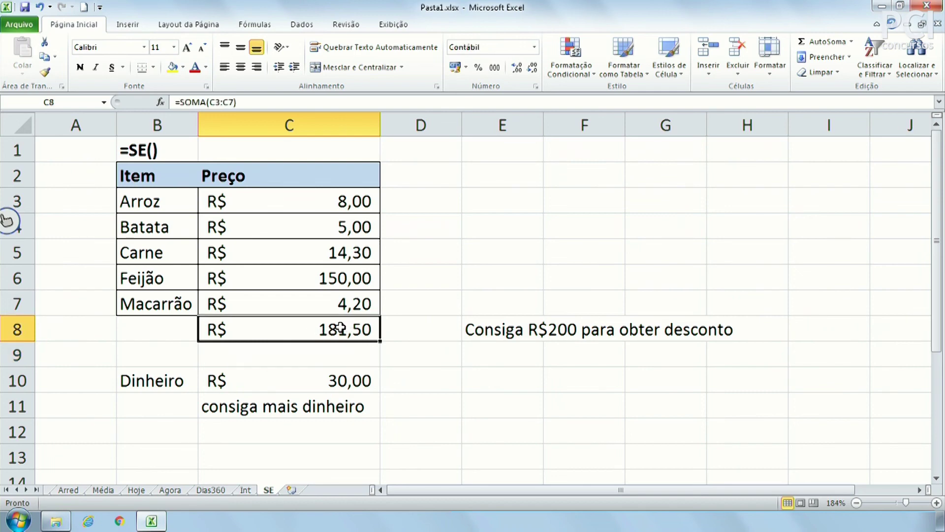
left_click(487, 317)
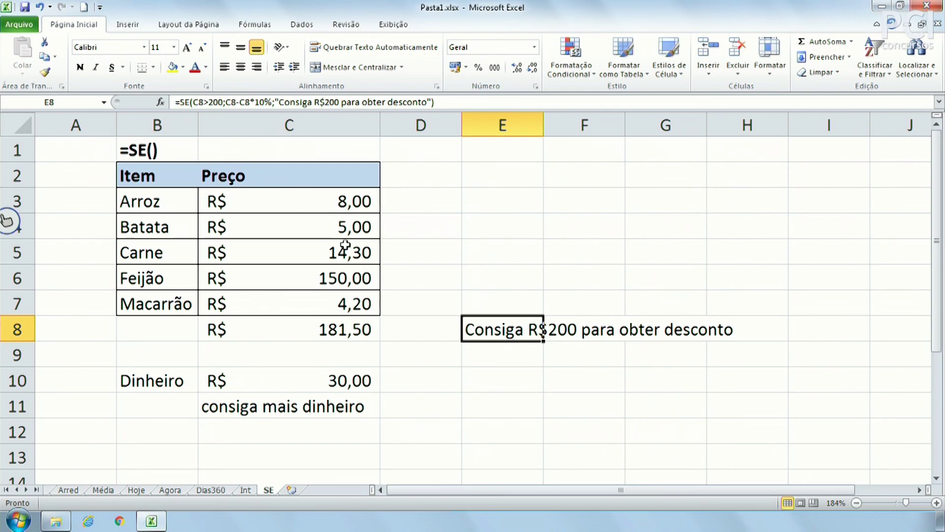
Set the Batata price in C4 to 30.
left_click(349, 230)
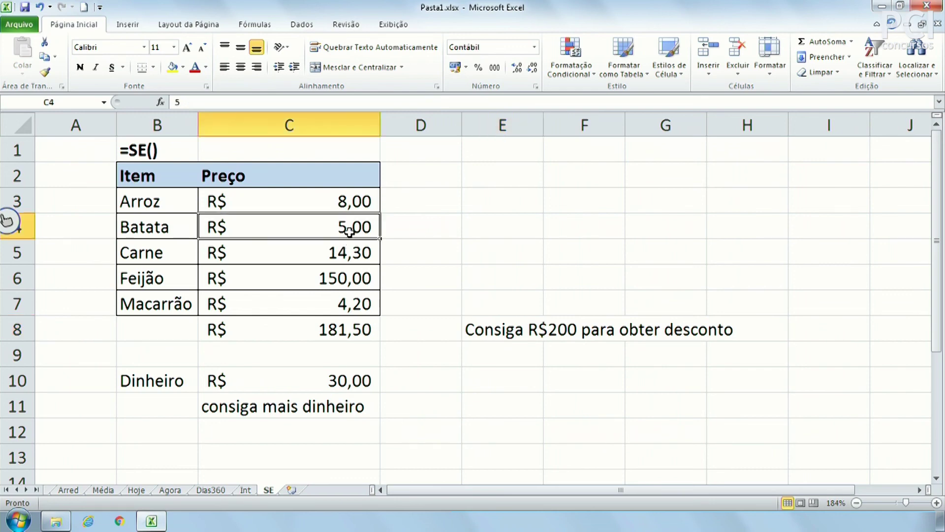
type("3,0")
key("BackSpace")
key("BackSpace")
type("0")
key("Return")
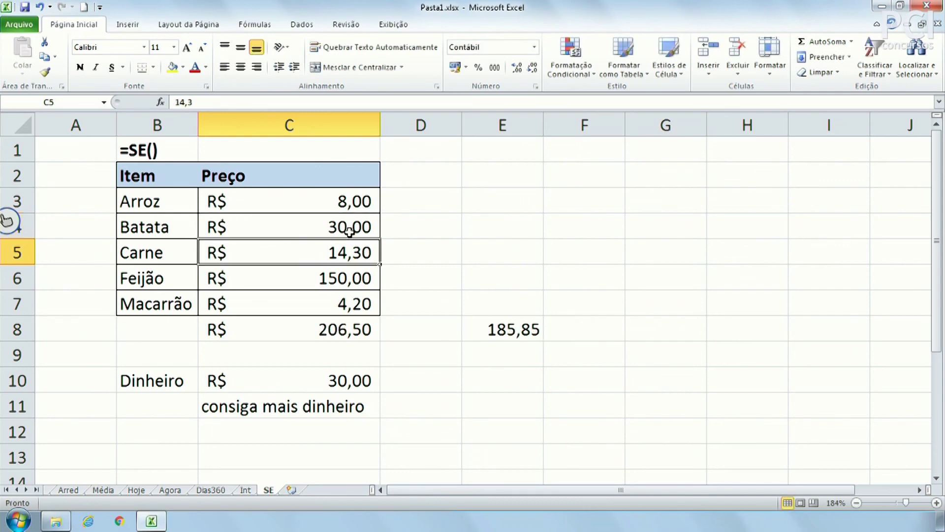
Clear the discount formula from E8 and begin an SE formula in C8 with the logical test SOMA(C3:C7)>200.
left_click(525, 326)
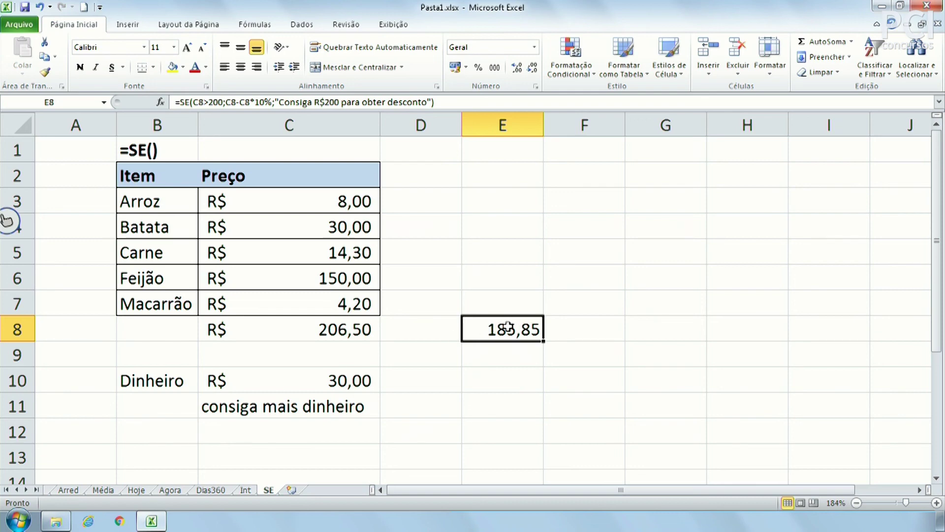
key("Delete")
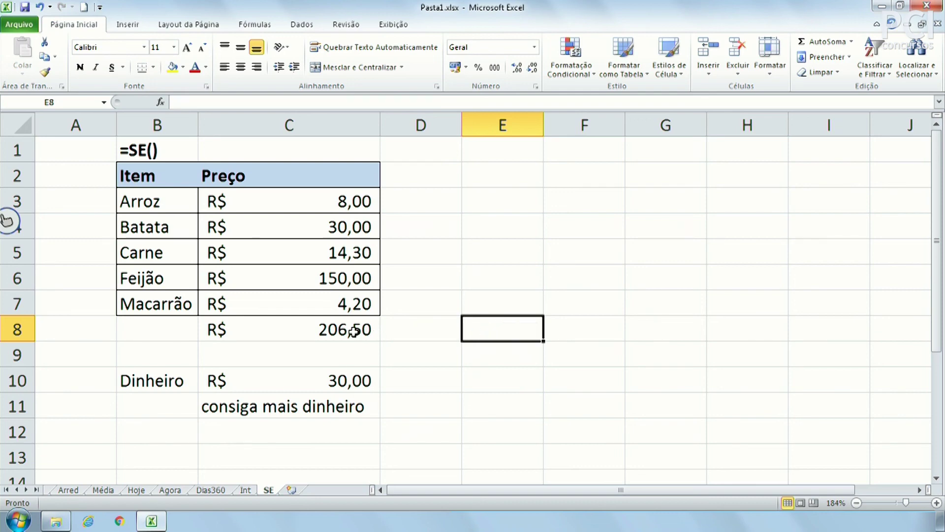
left_click(369, 333)
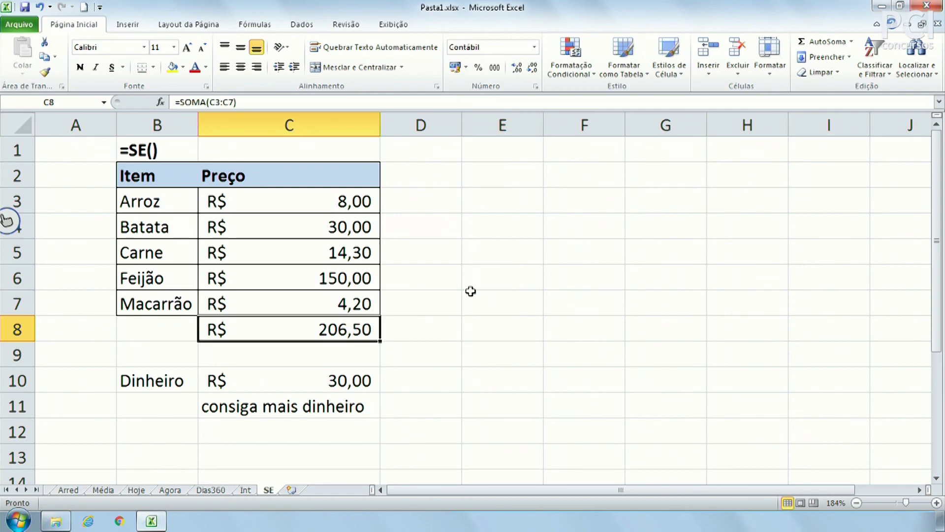
type("=SE")
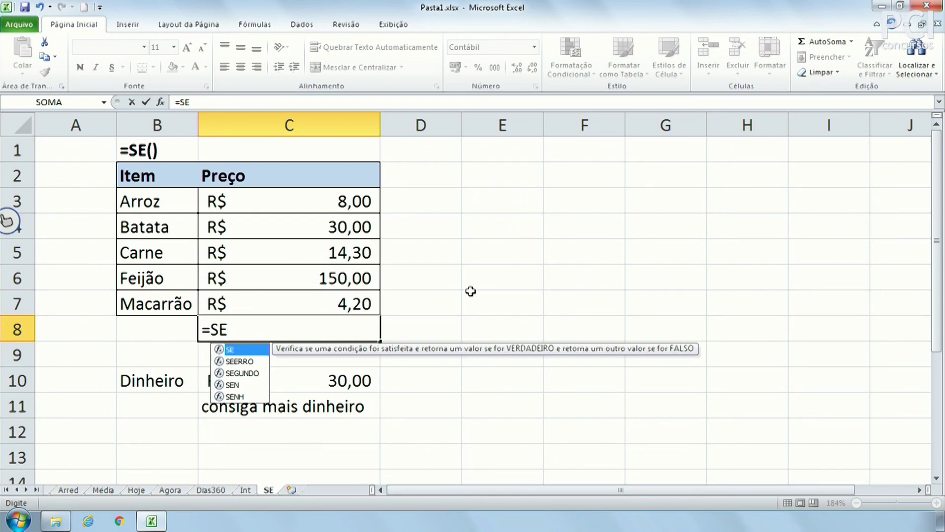
type("(")
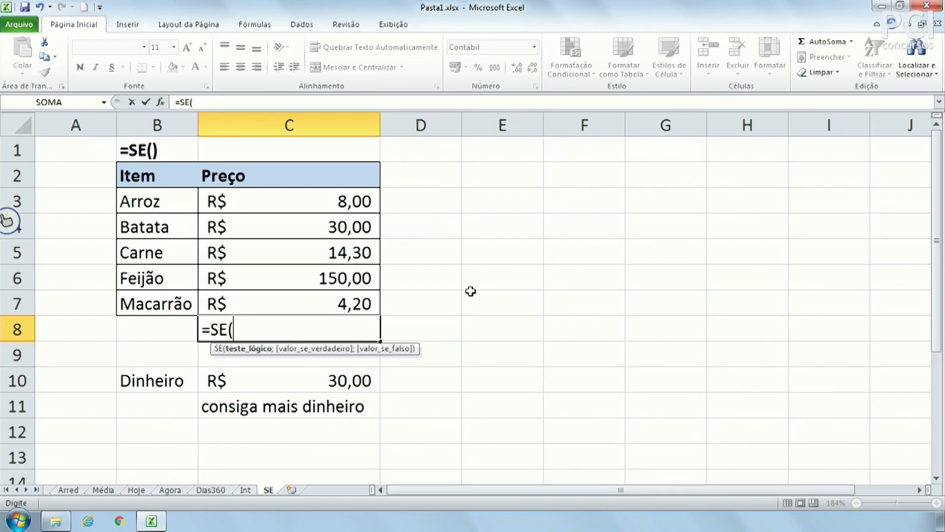
type("SOMA(")
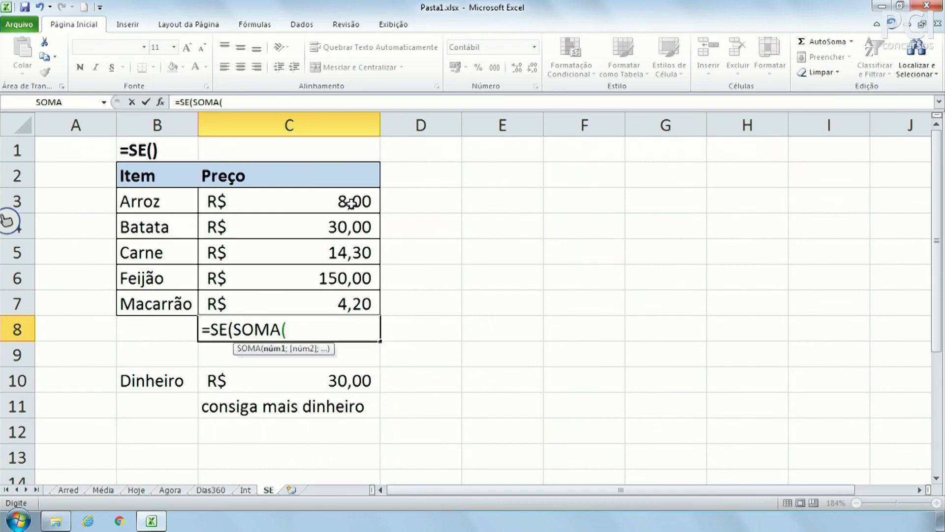
left_click_drag(352, 202, 343, 301)
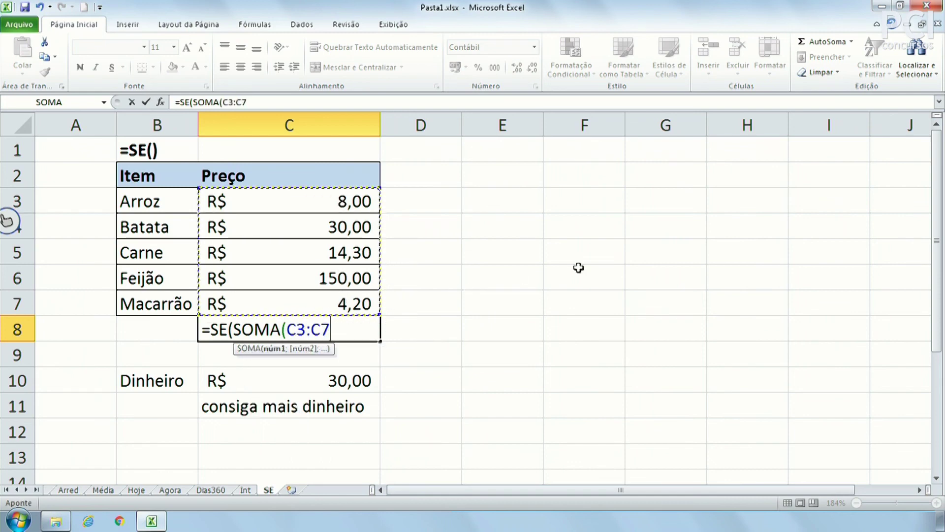
type(")")
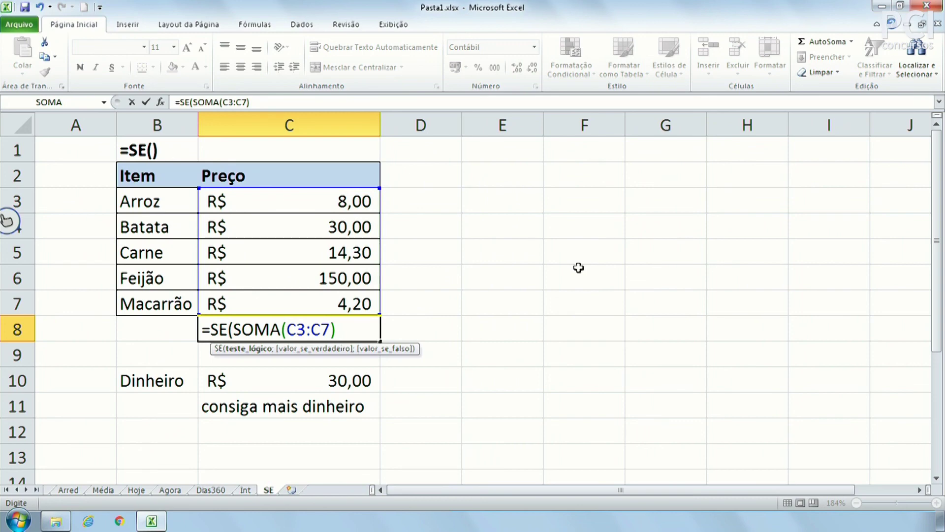
type(">200;")
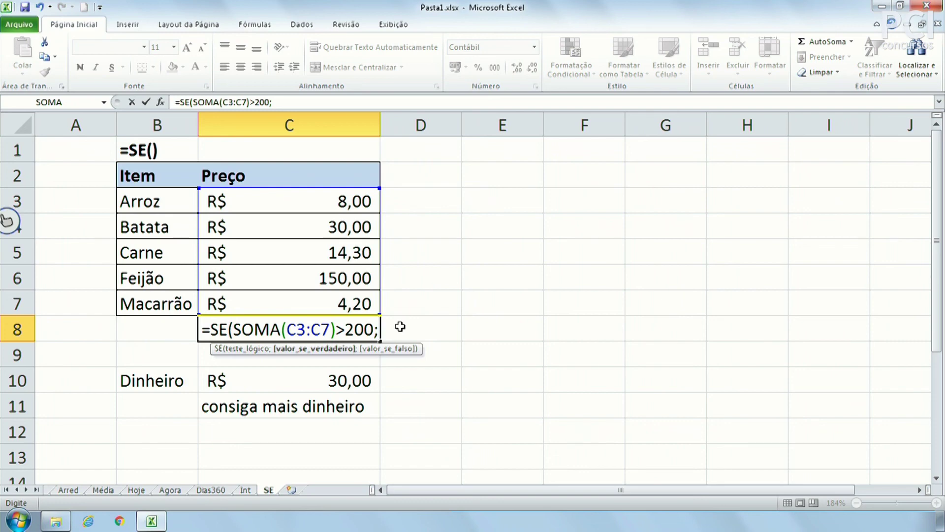
Add SOMA(C3:C7)-10% as the value if true in the C8 formula.
type("SOMA(")
left_click_drag(363, 203, 318, 302)
type(")")
type("*")
type("10")
key("BackSpace")
key("BackSpace")
key("BackSpace")
type("-10%")
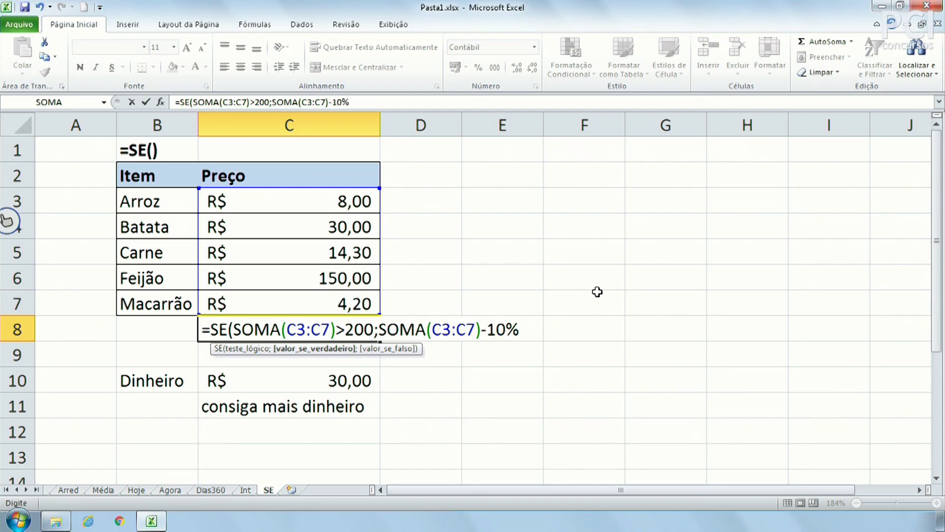
Add SOMA(C3:C7) as the value if false and close the parentheses of the C8 formula.
type(";")
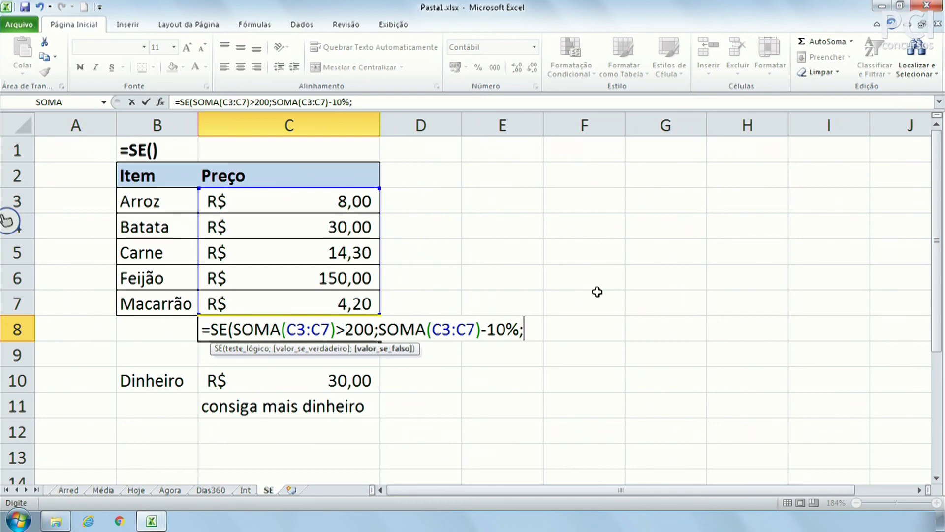
type("SOMA(")
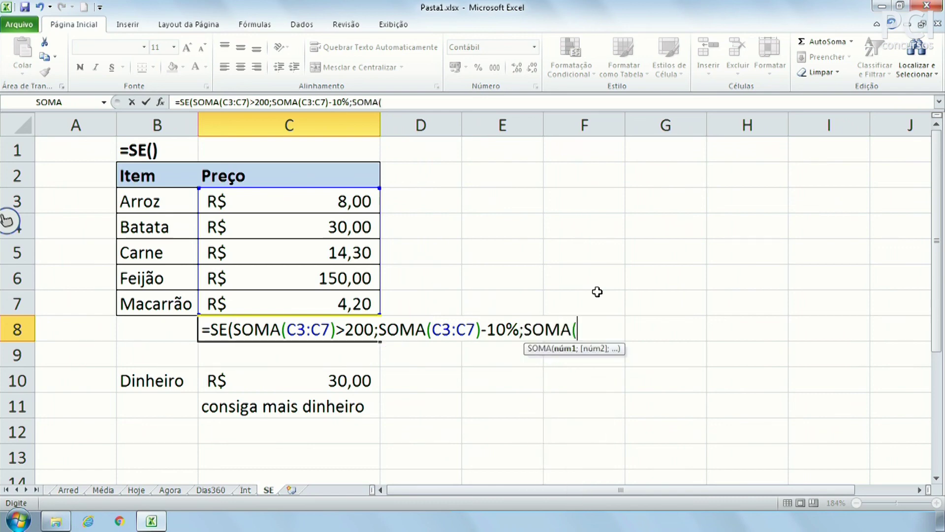
left_click_drag(321, 197, 321, 304)
type("))")
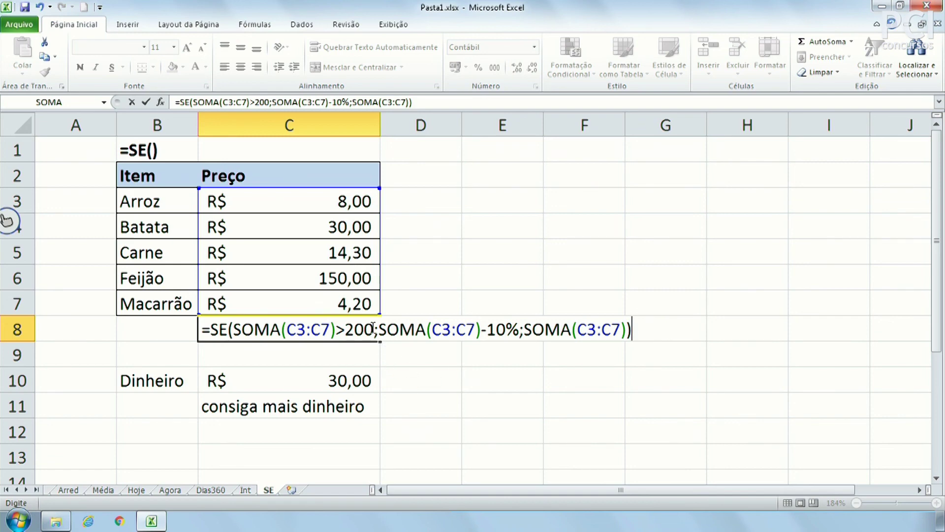
Review the logical test, the value if true and the value if false in the nested C8 formula.
left_click_drag(211, 329, 333, 329)
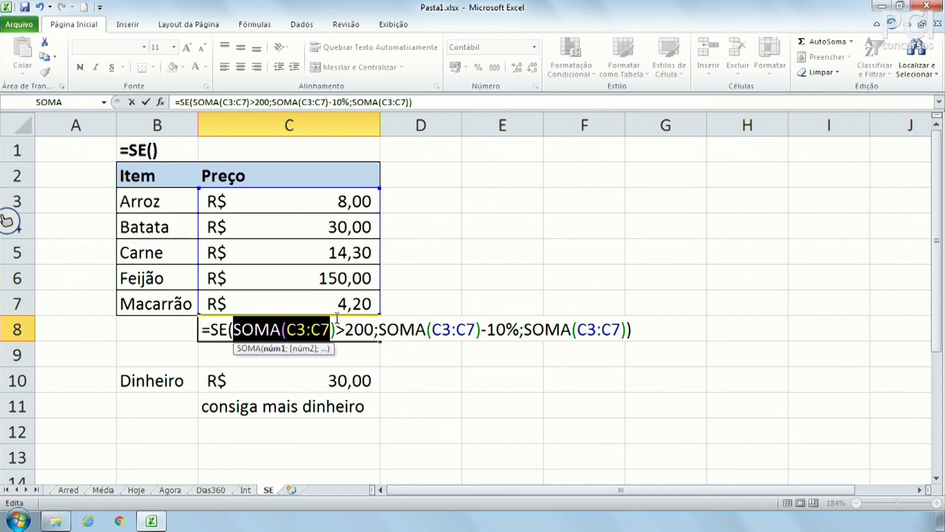
left_click(339, 330)
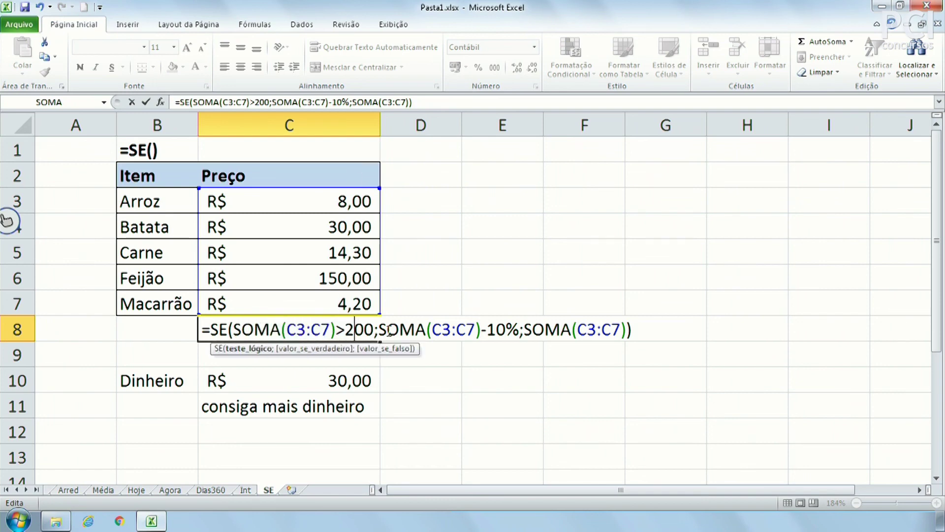
mouse_move(399, 329)
left_mouse_down()
mouse_move(508, 329)
mouse_move(399, 329)
left_mouse_up()
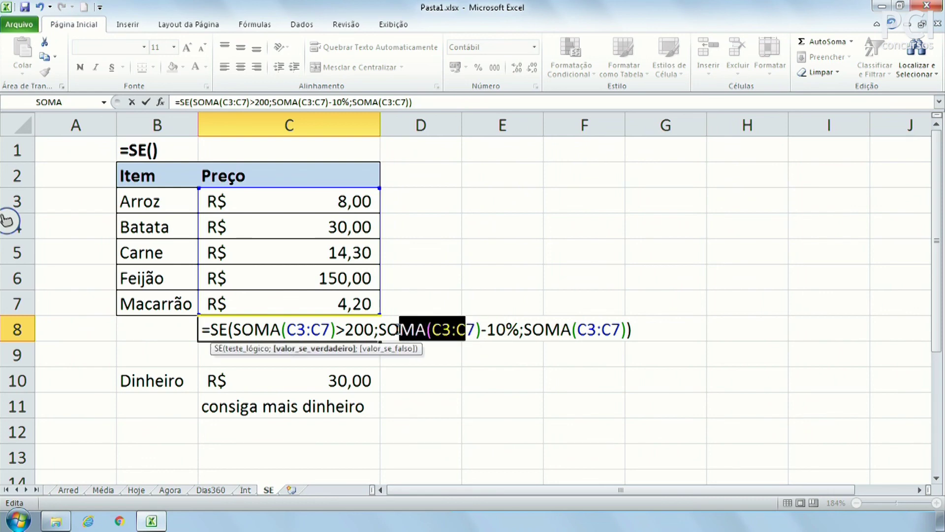
left_click(496, 328)
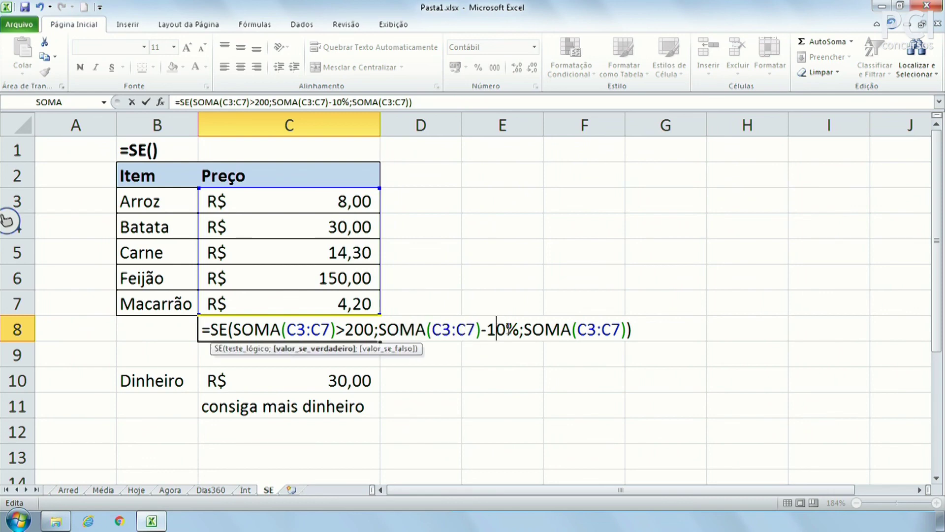
left_click_drag(524, 329, 627, 331)
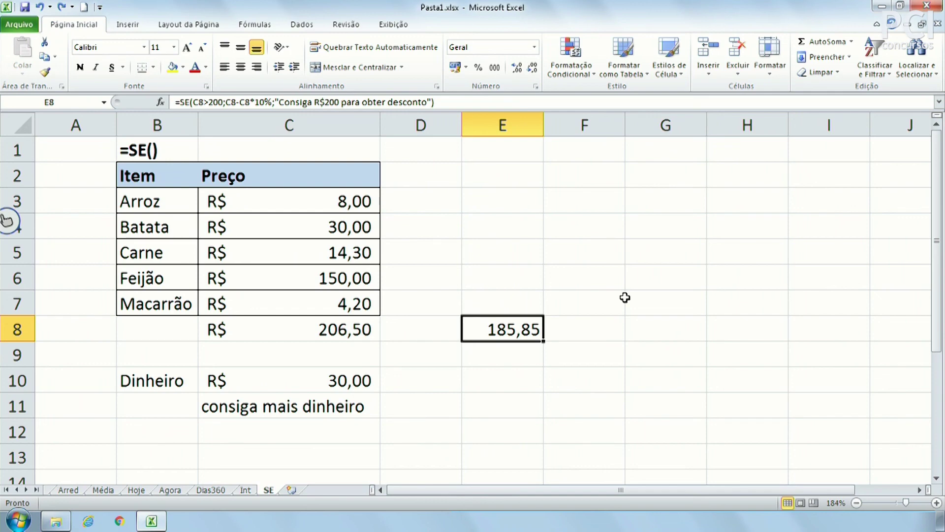
Set the prices of all five items in C3:C7 to 40.
left_click(305, 198)
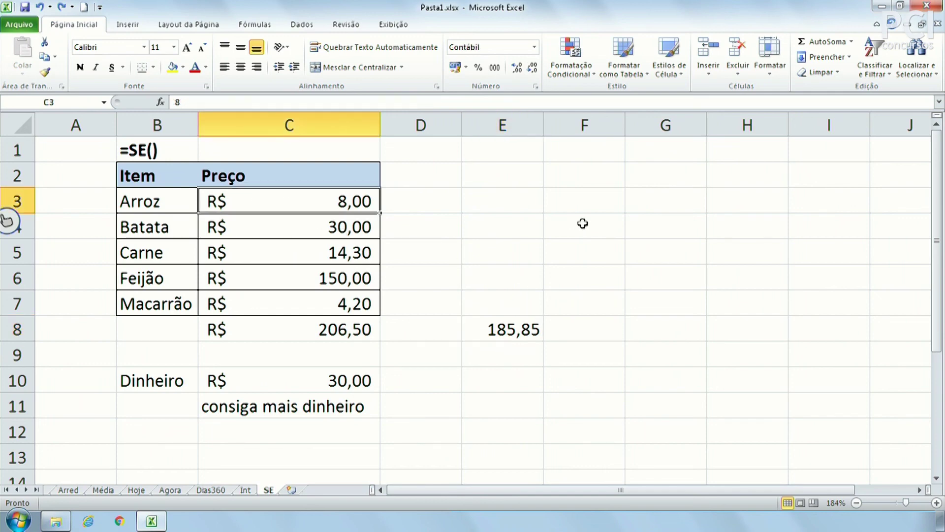
type("40")
key("Return")
type("40")
key("Return")
type("40")
key("Return")
type("40")
key("Return")
type("40")
key("Return")
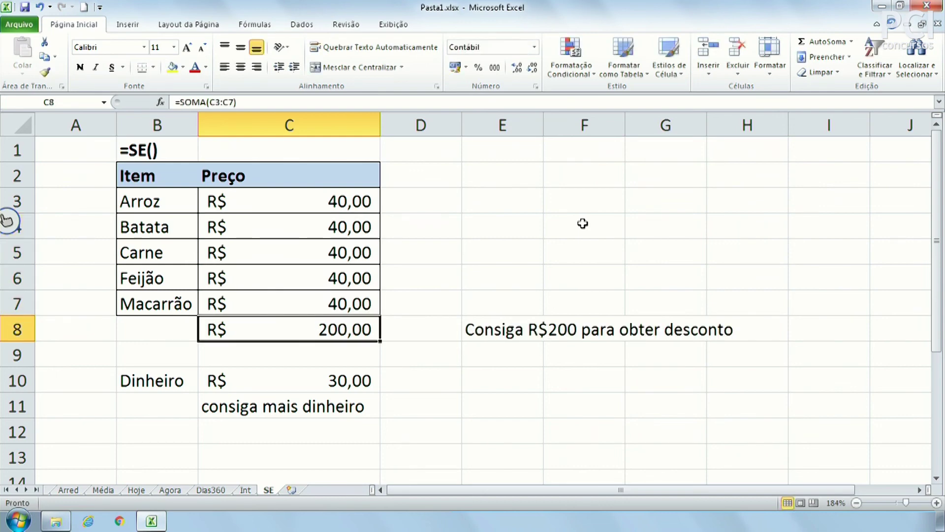
Compare the prices and the total in C8 with the result in E8, and examine the E8 formula's logical test.
left_click(583, 224)
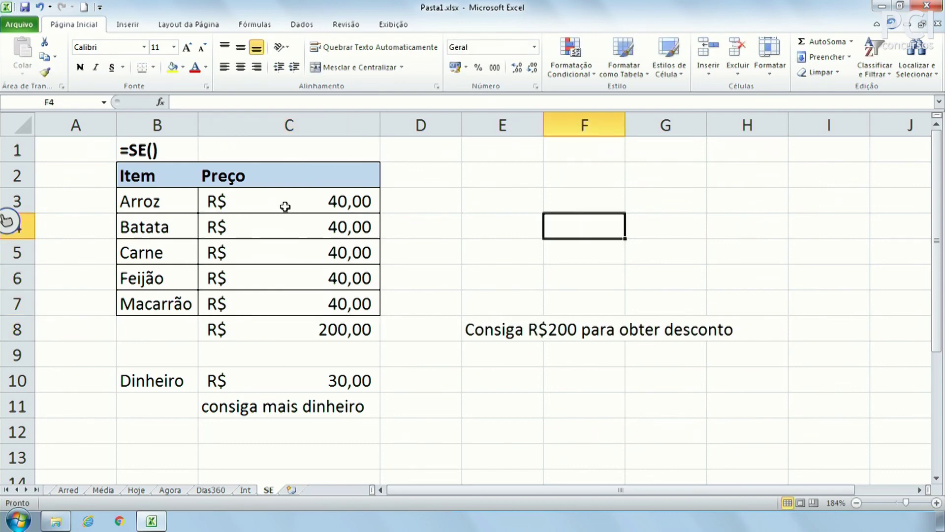
left_click_drag(283, 205, 290, 301)
left_click(317, 334)
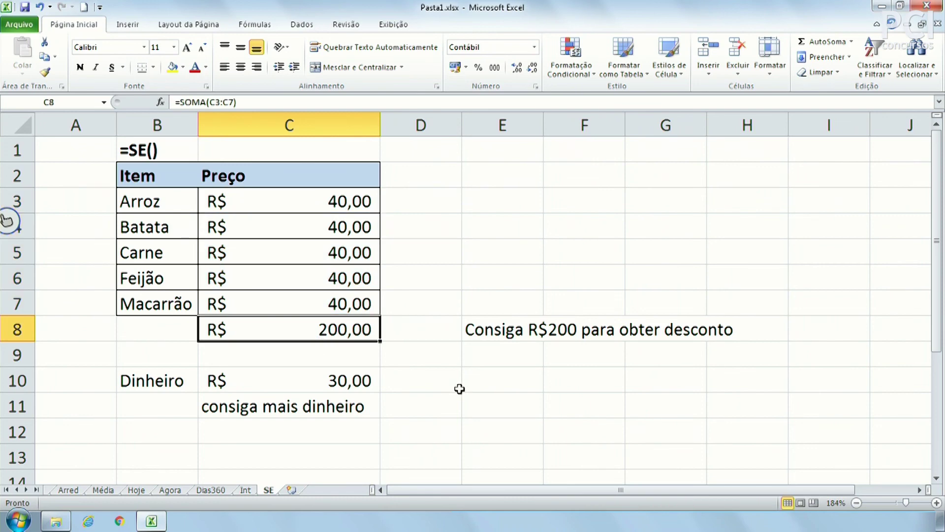
left_click(506, 331)
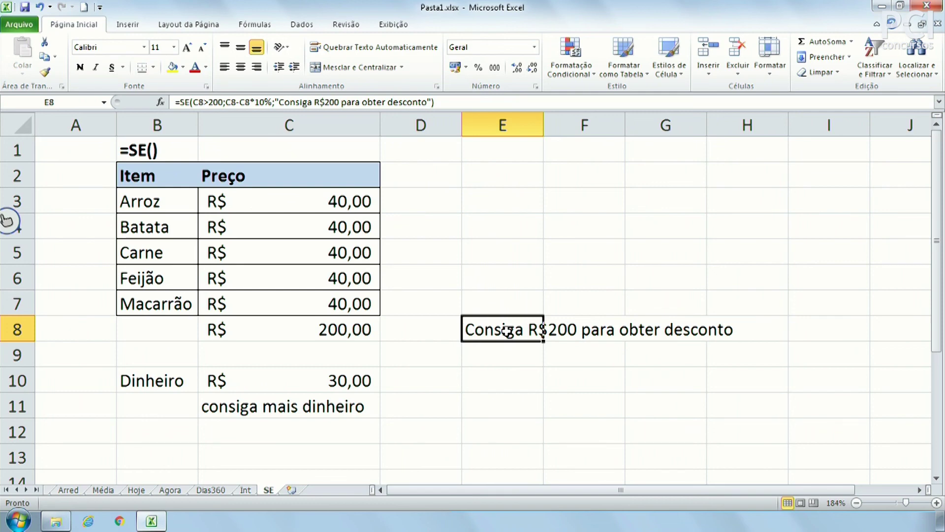
left_click(299, 324)
left_click(505, 327)
left_click(212, 102)
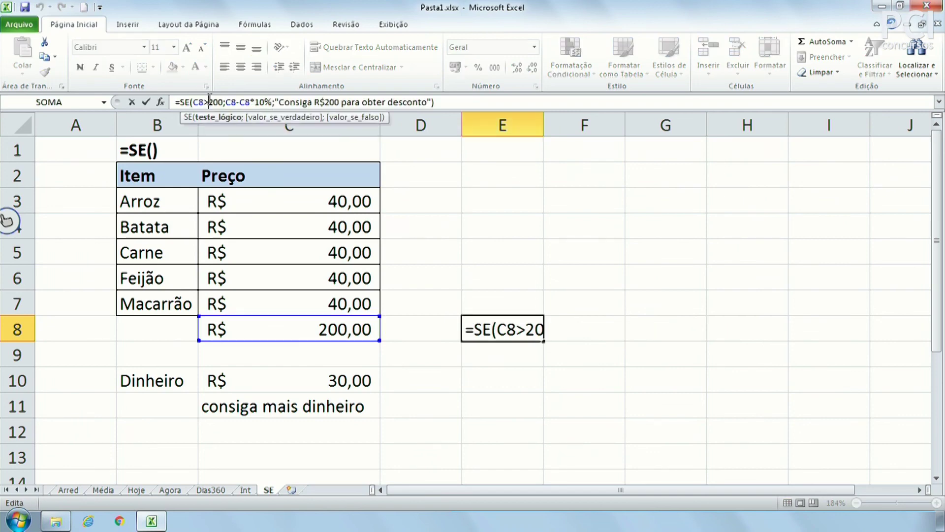
left_click(484, 240)
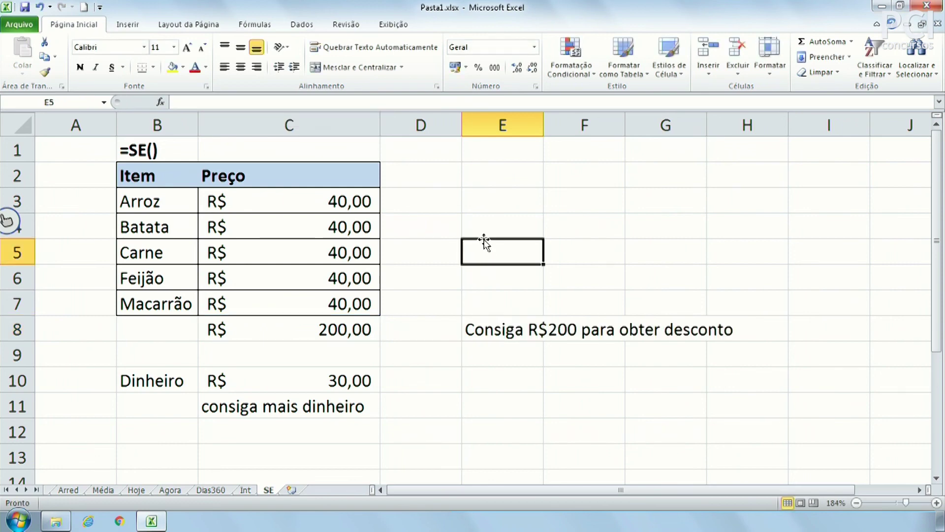
Set the Arroz price in C3 to 40,01.
left_click(369, 202)
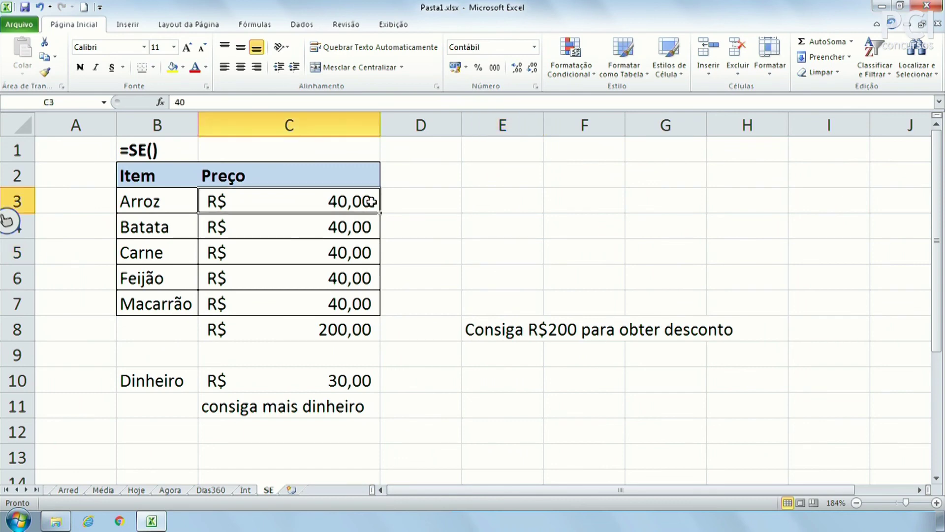
double_click(369, 202)
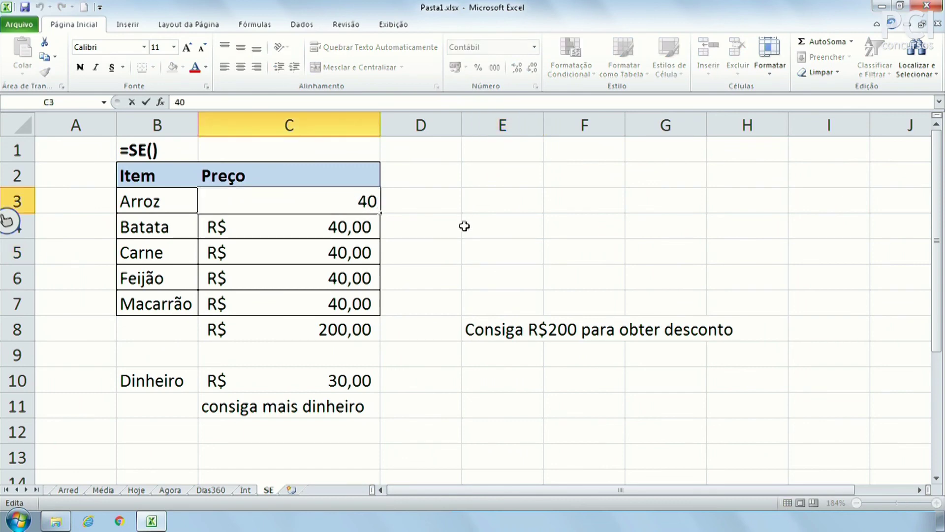
type(",01")
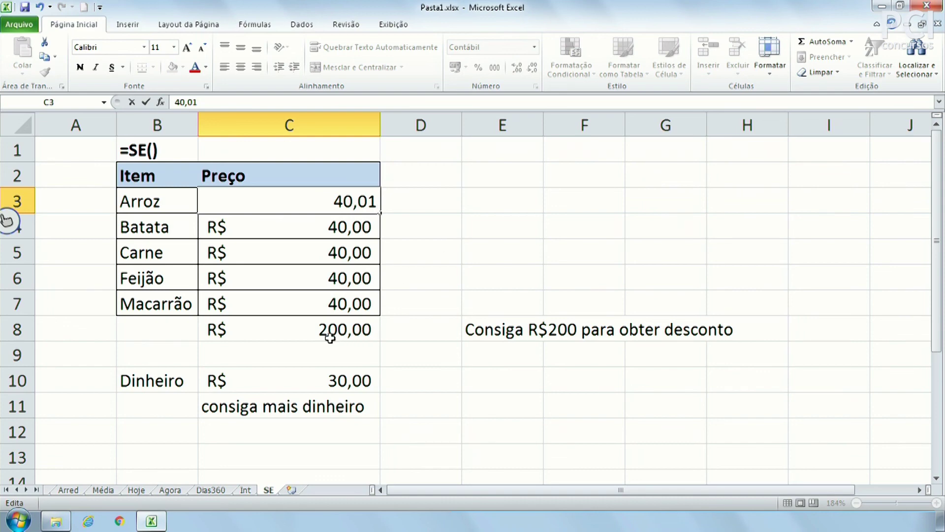
key("Return")
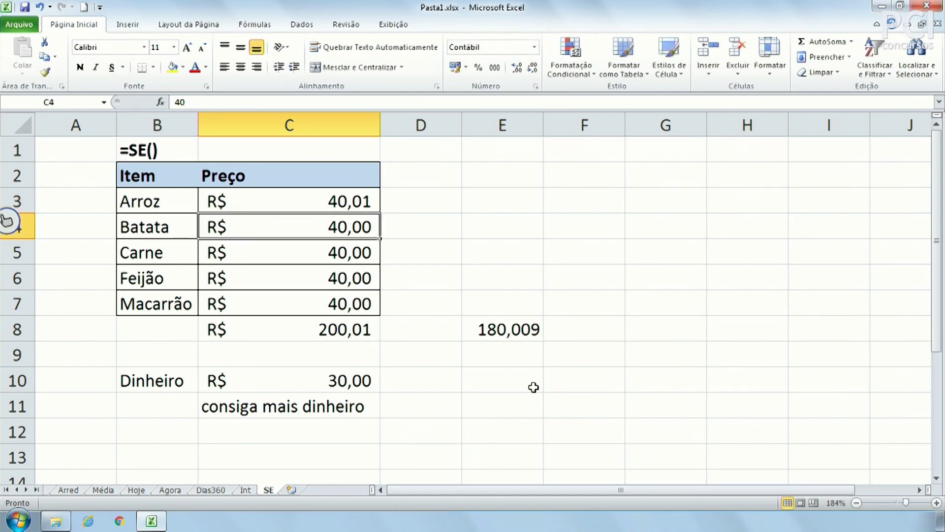
Apply the accounting currency format to the result in E8 and check it against the total in C8.
left_click(535, 326)
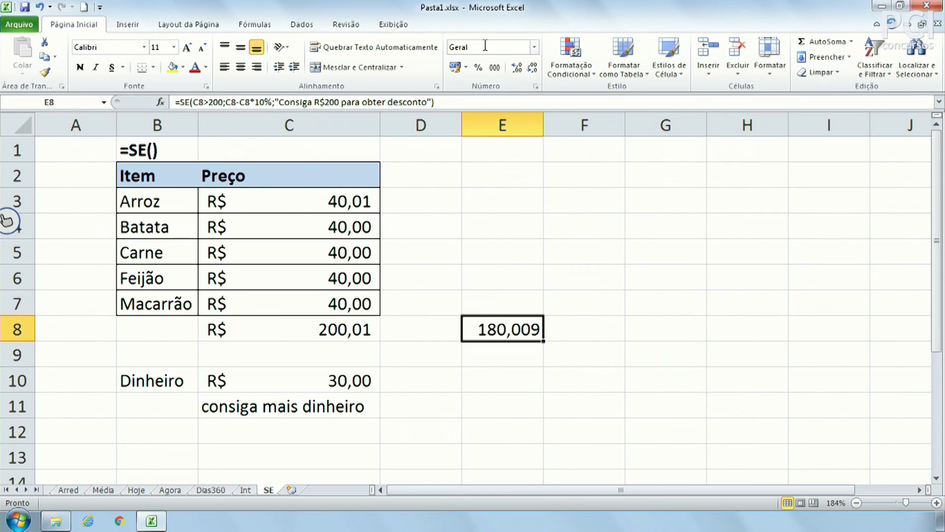
left_click(456, 67)
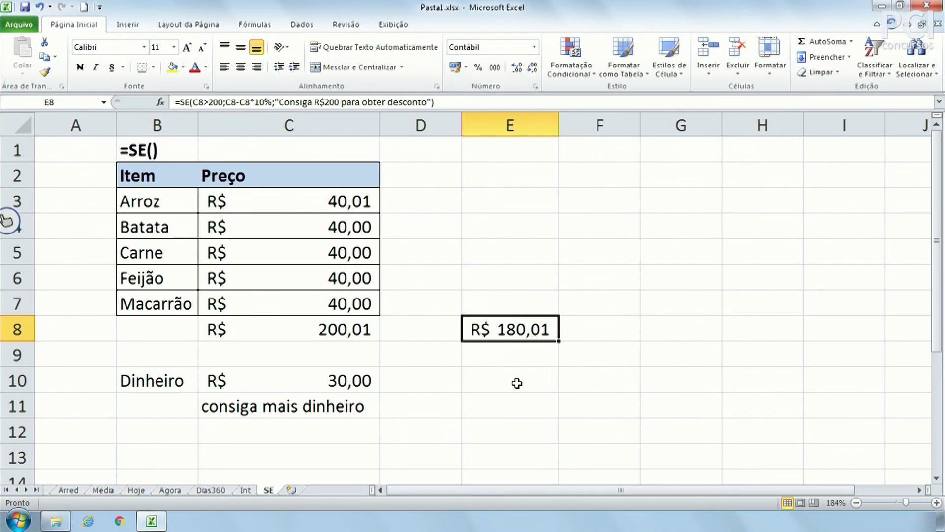
left_click(518, 375)
left_click(340, 325)
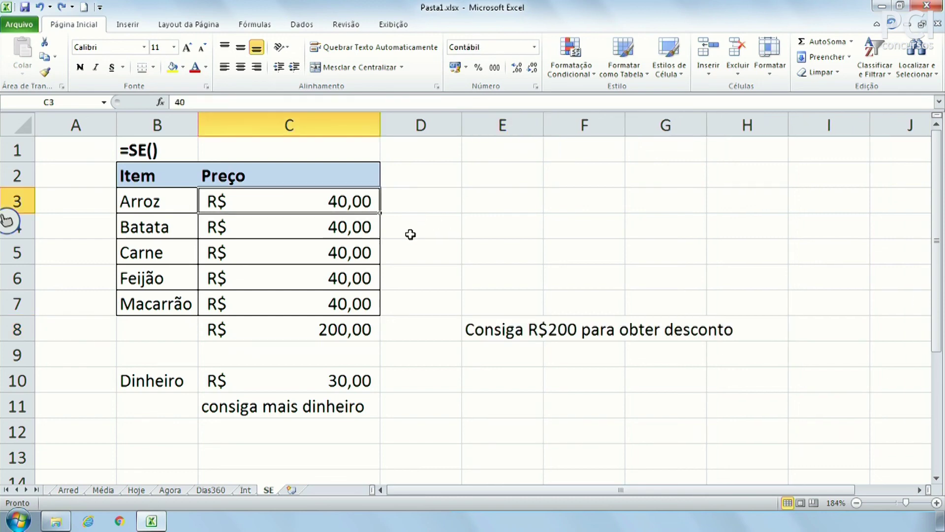
Apply the accounting currency format to E8 and review the Arroz price in C3 and the total in C8.
left_click(513, 331)
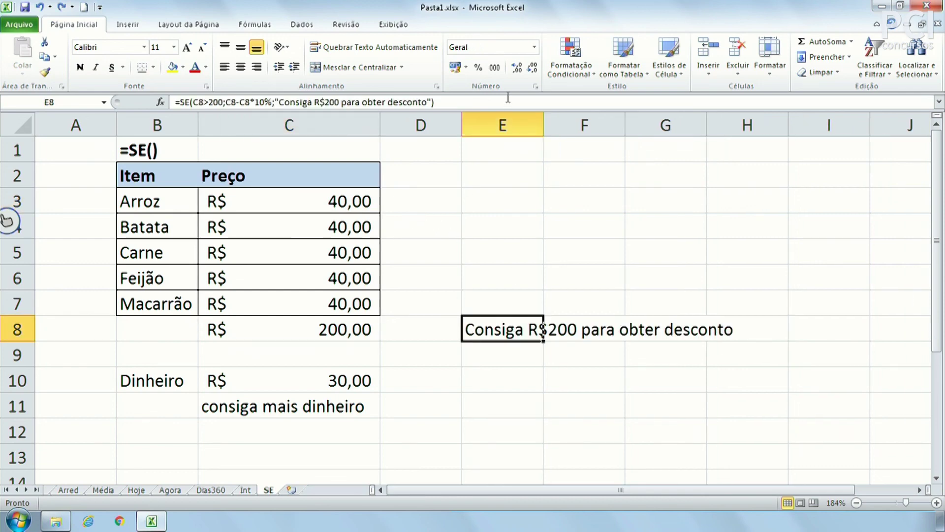
left_click(533, 270)
left_click(359, 208)
left_click(339, 327)
Change the logical test of the SE formula in E8 to C8>=200 and check the result against the total in C8.
left_click(517, 327)
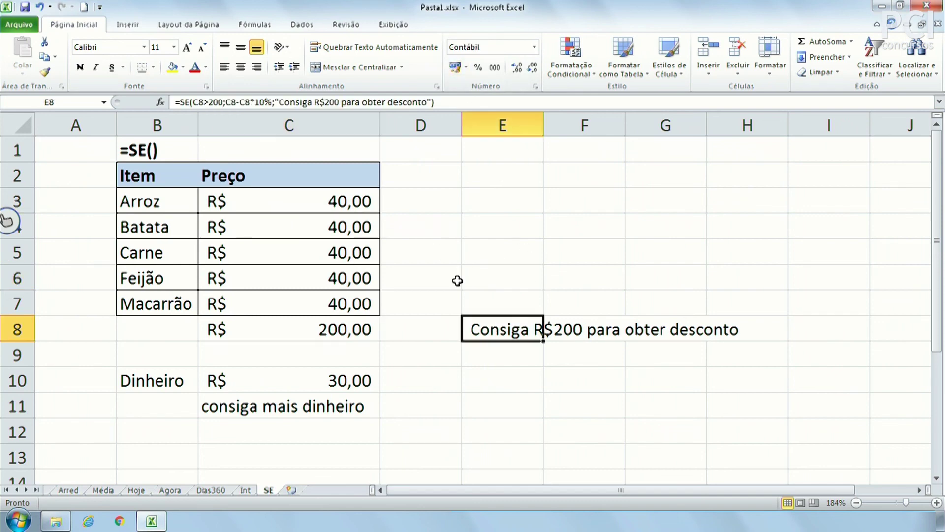
left_click(212, 102)
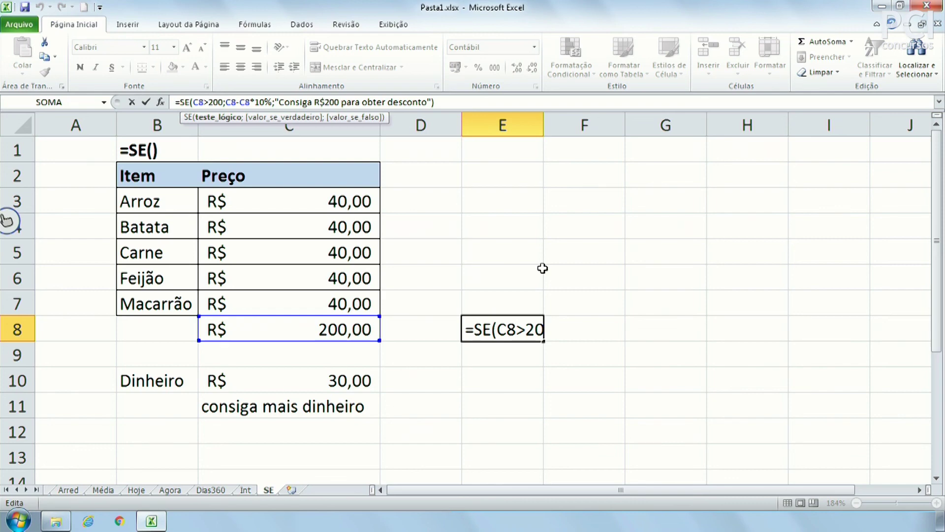
type("=")
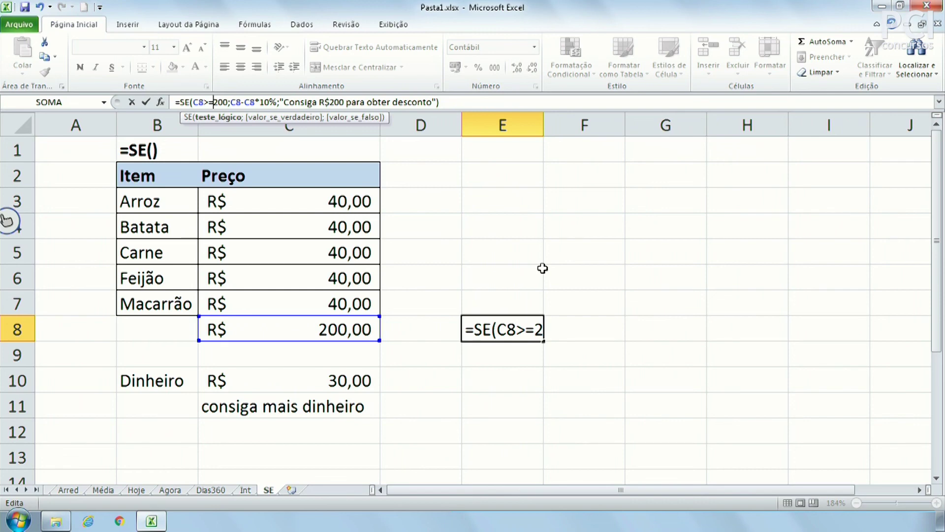
key("Return")
left_click(541, 280)
left_click(512, 327)
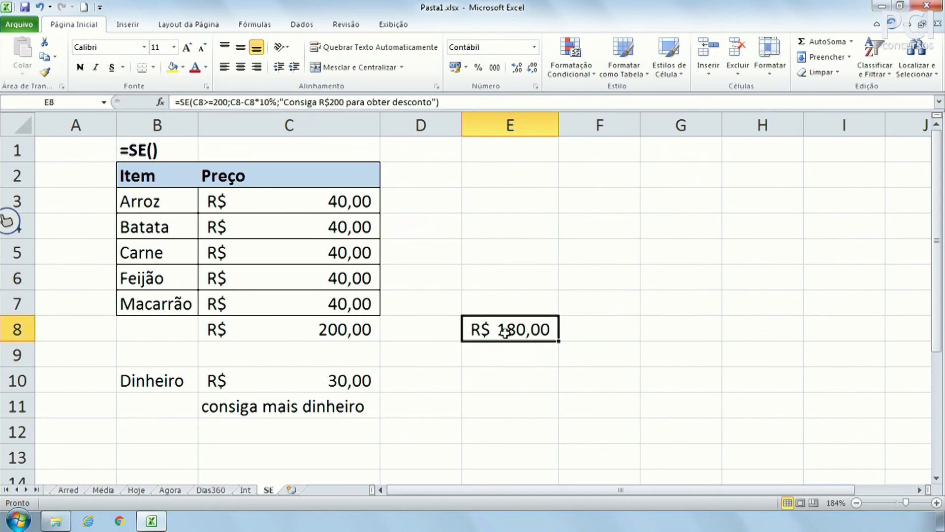
left_click(324, 336)
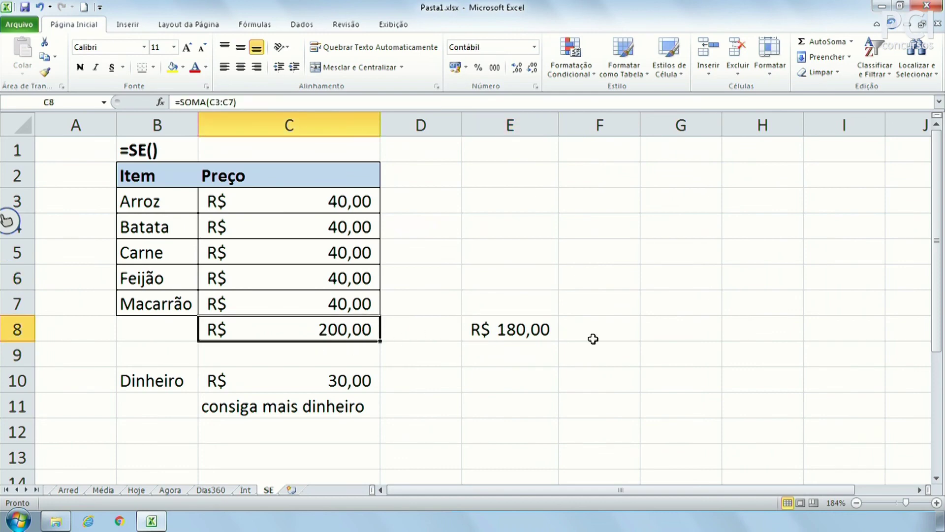
left_click(523, 333)
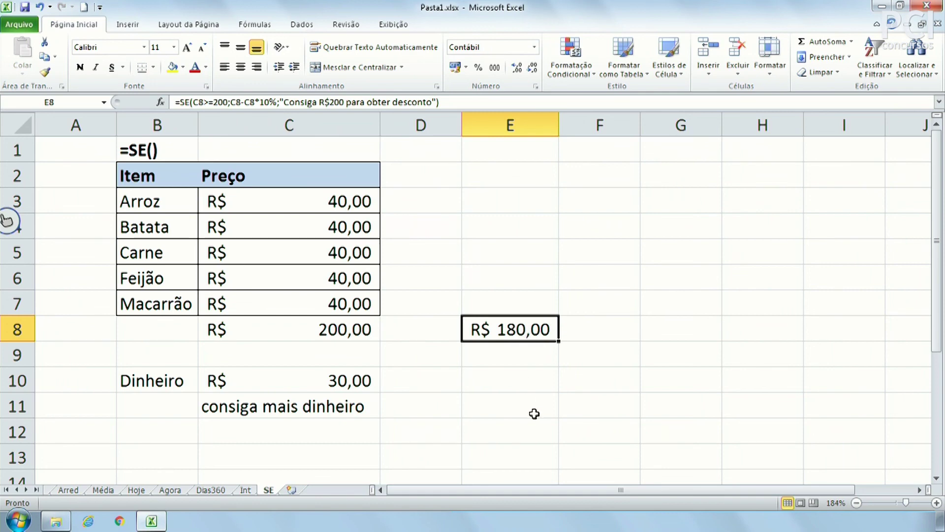
Examine the E8 formula's logical test, its 10% discount calculation for true and its message for false, leaving the formula as it is.
left_click(536, 417)
left_click(513, 339)
left_click(193, 102)
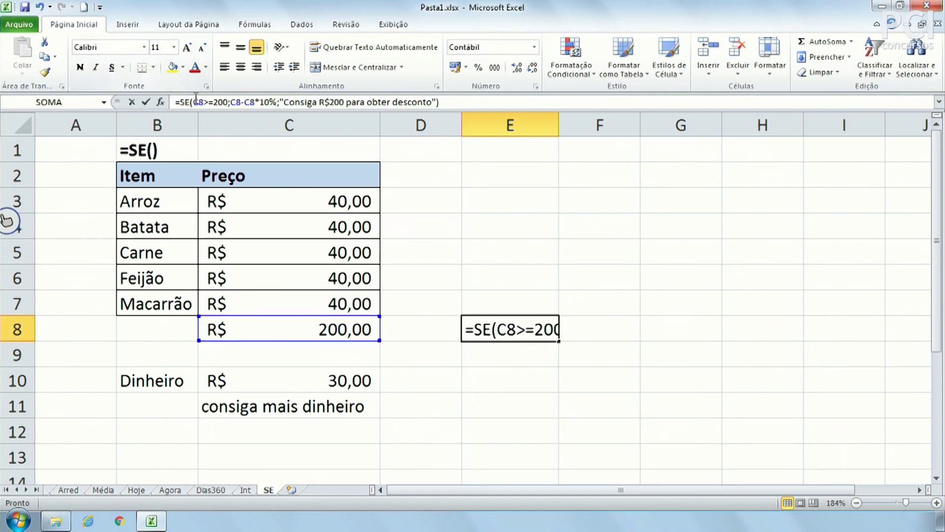
left_click_drag(194, 102, 278, 98)
left_click(233, 101)
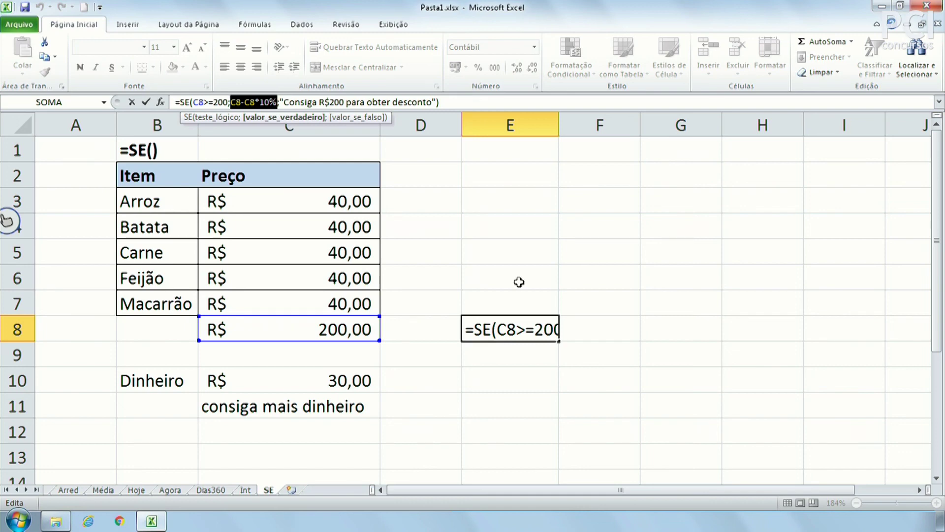
left_click(284, 102)
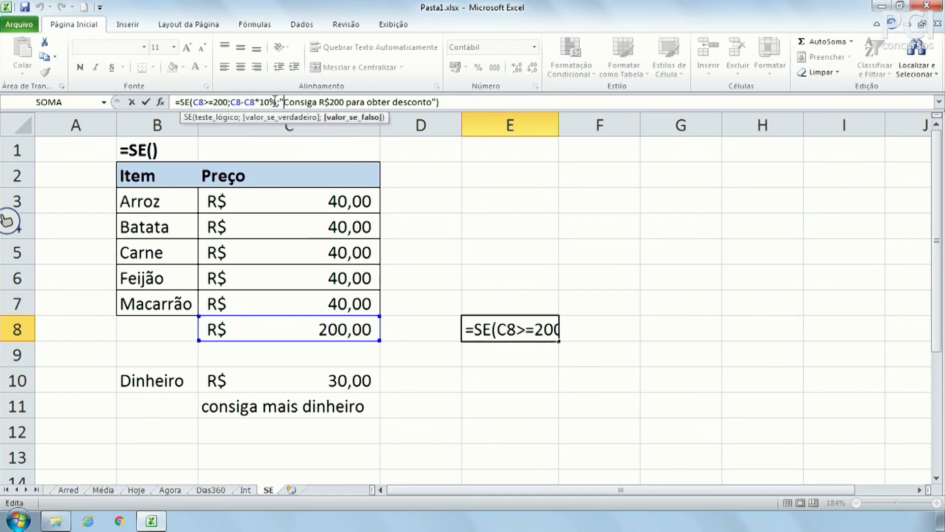
left_click_drag(284, 101, 443, 151)
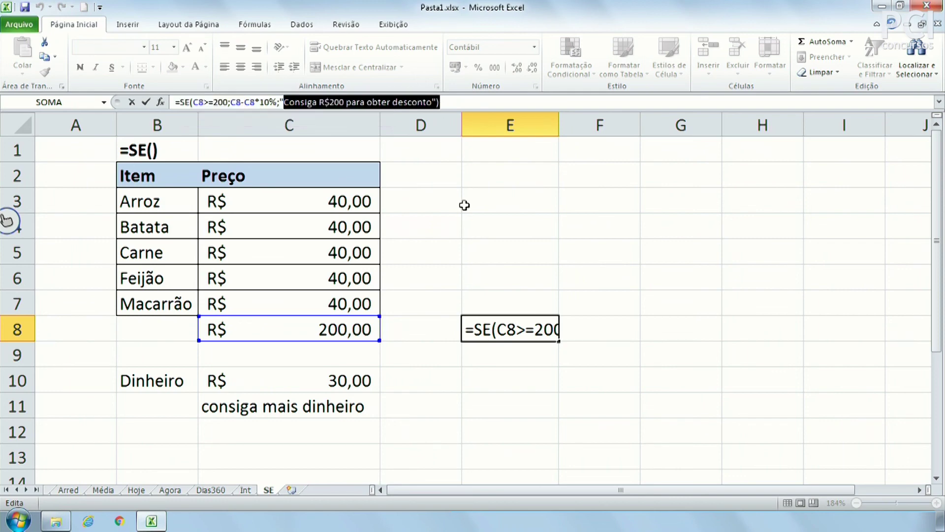
left_click(592, 149)
left_click(634, 306)
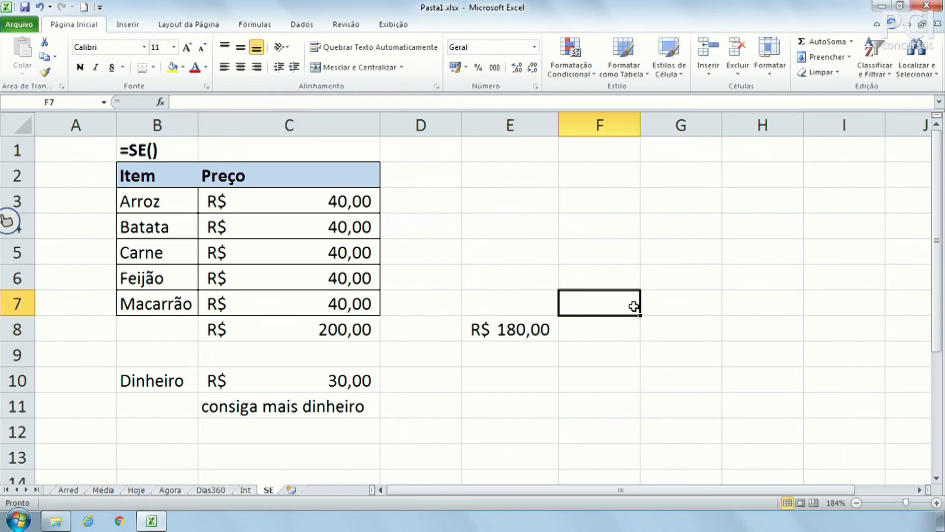
left_click(505, 407)
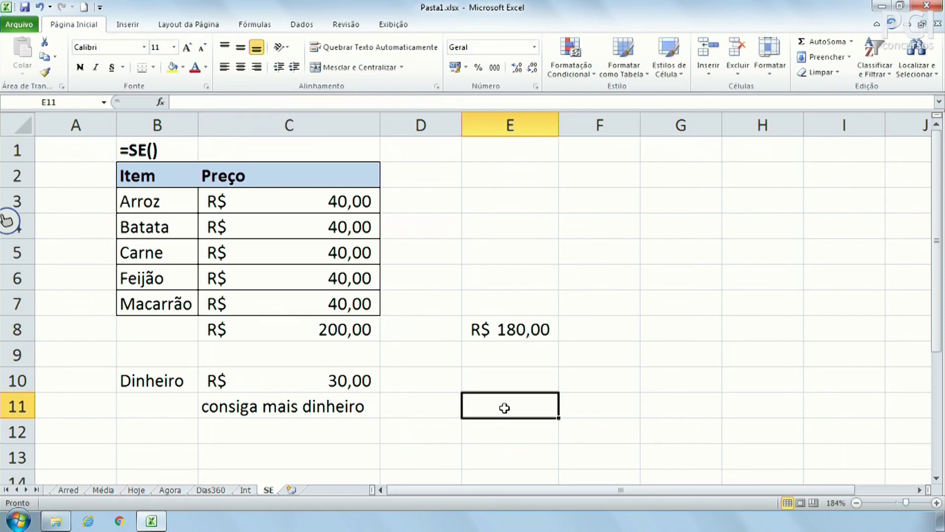